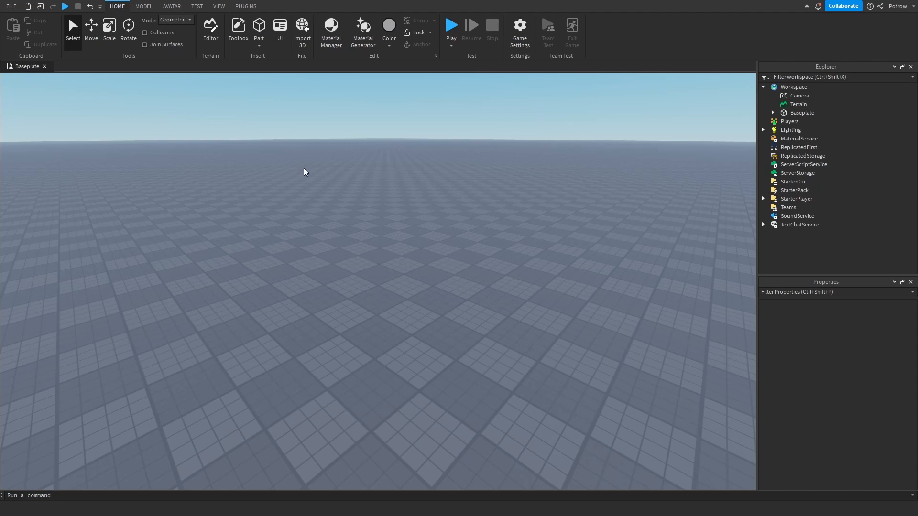
Insert a block part on the baseplate and nudge it slightly out of its original position.
right_click_drag(317, 197, 317, 197)
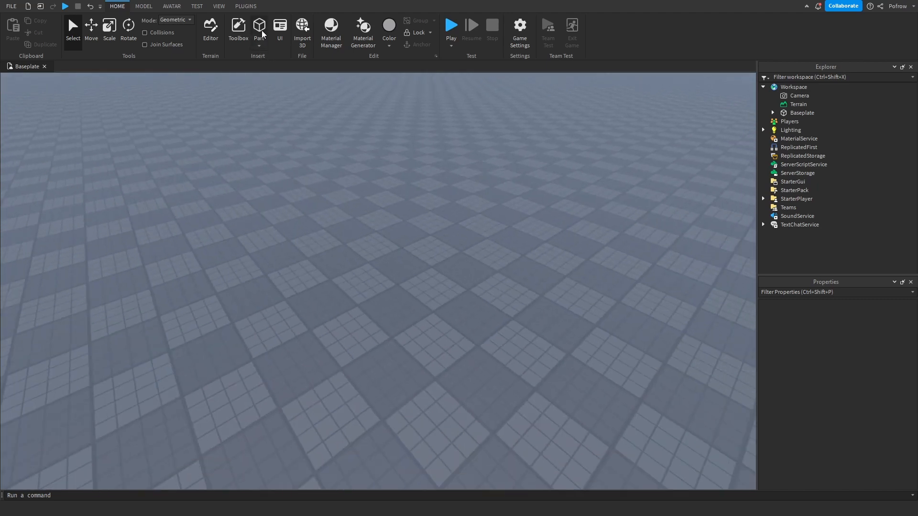
left_click(260, 31)
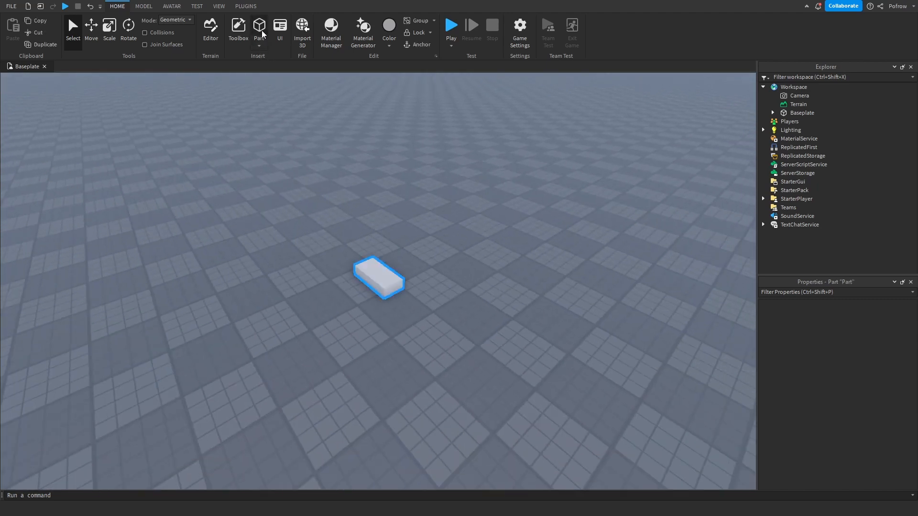
left_click(442, 237)
right_click_drag(444, 237, 447, 238)
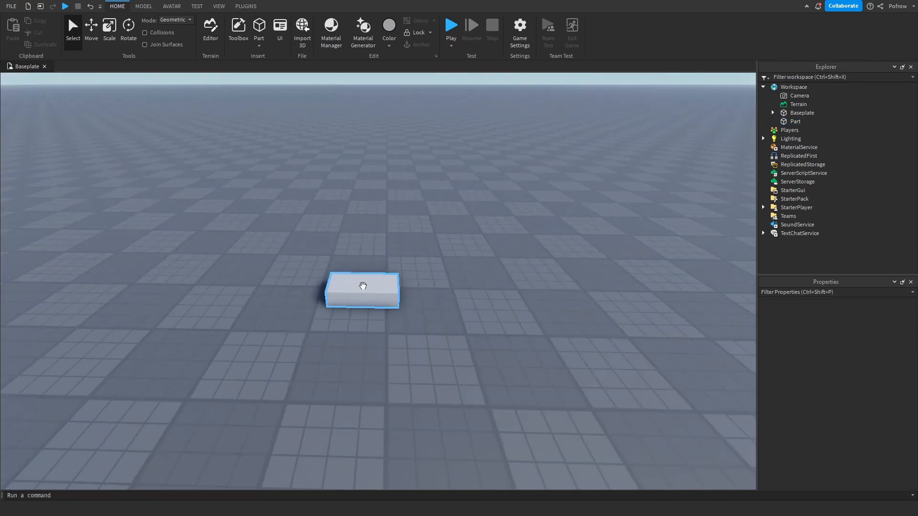
left_click(363, 286)
scroll(370, 294, "up", 3)
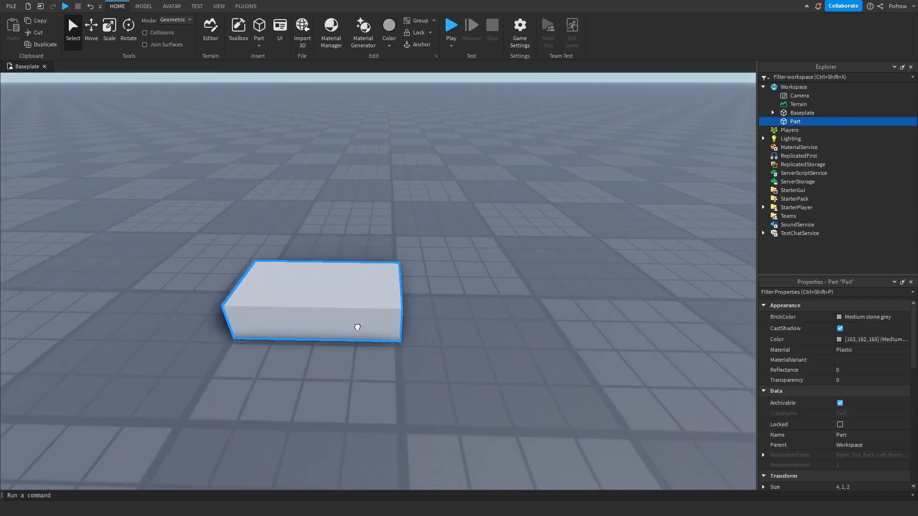
left_click_drag(357, 327, 352, 330)
left_click(461, 292)
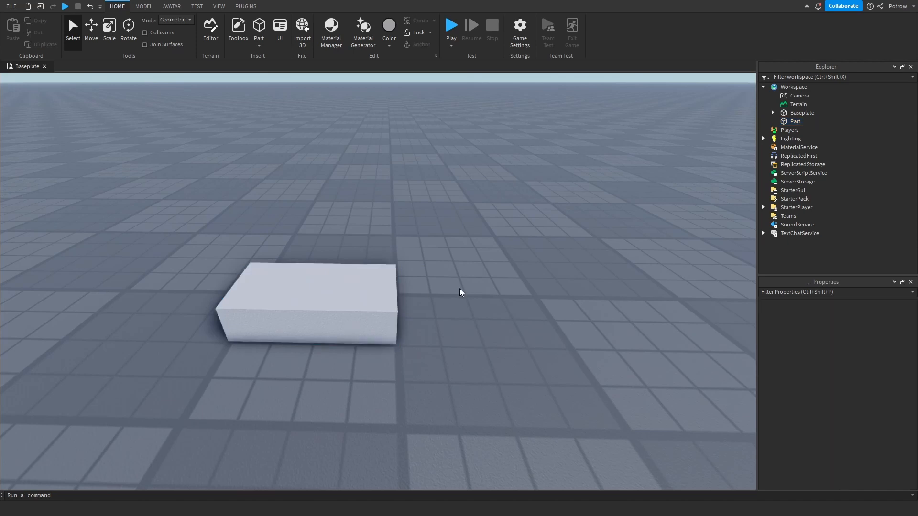
left_click(385, 301)
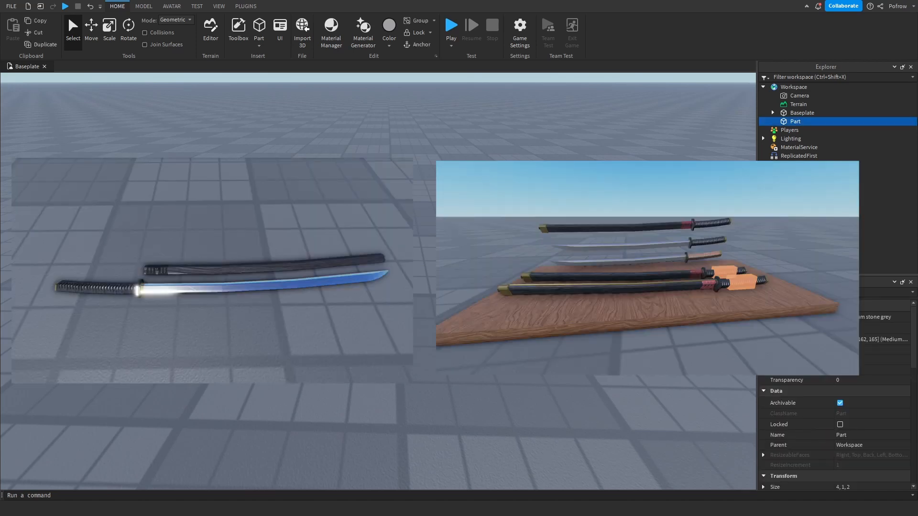
Set grid snapping to 22.5° for rotation and 0.25 studs for movement.
scroll(481, 322, "down", 5)
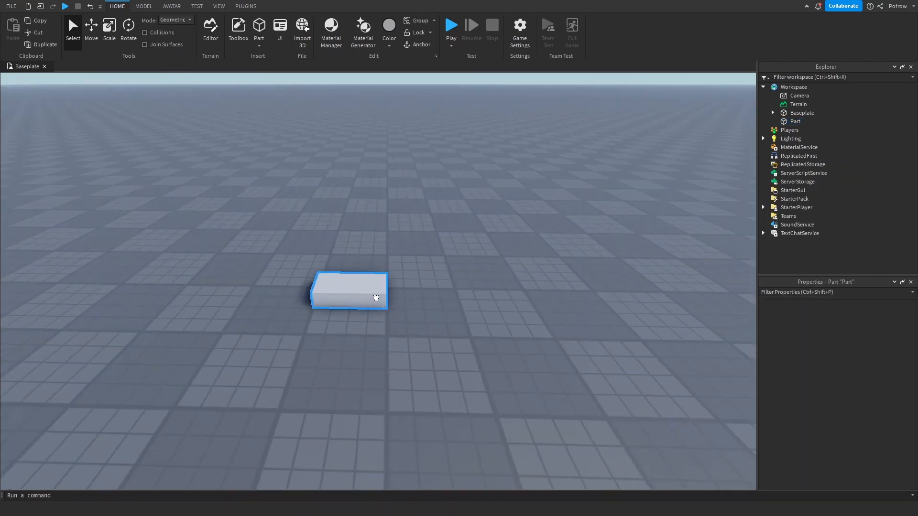
left_click(376, 298)
scroll(430, 287, "up", 3)
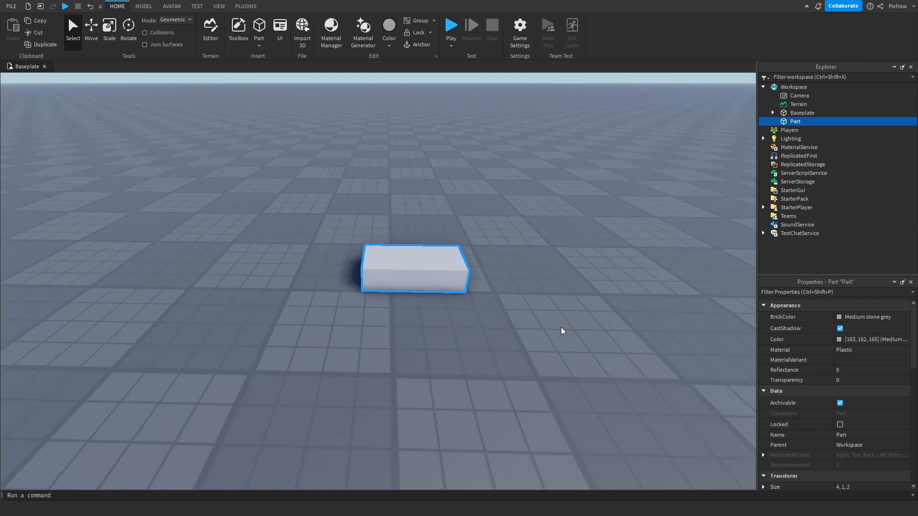
scroll(562, 331, "down", 3)
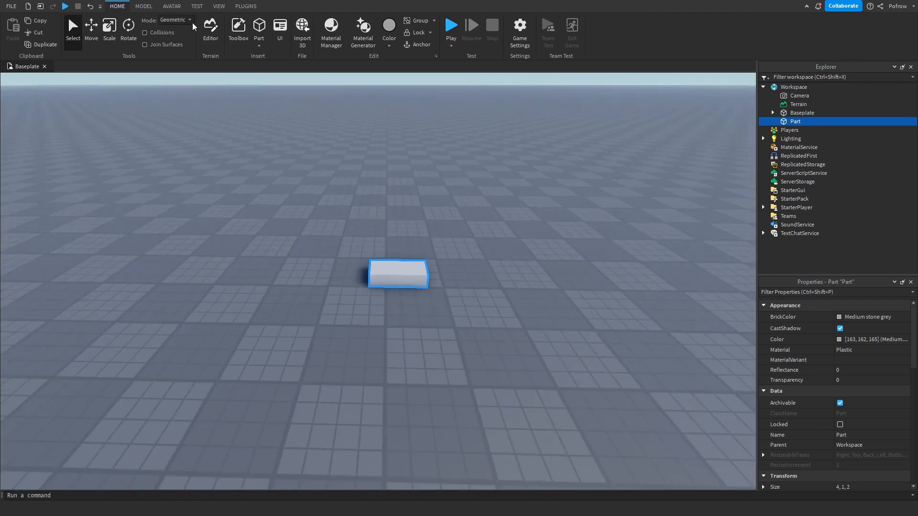
left_click(143, 6)
left_click(425, 191)
scroll(380, 240, "up", 2)
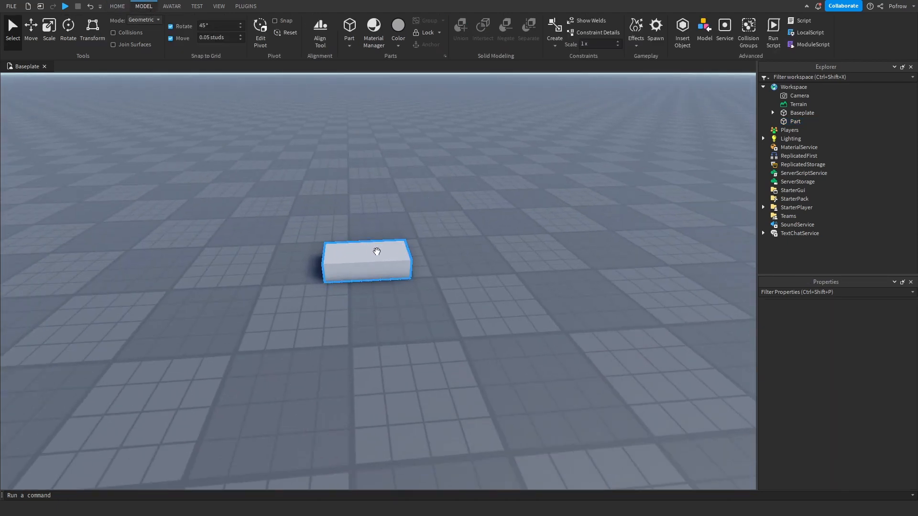
scroll(561, 302, "down", 3)
right_click_drag(561, 301, 561, 301)
scroll(561, 301, "up", 4)
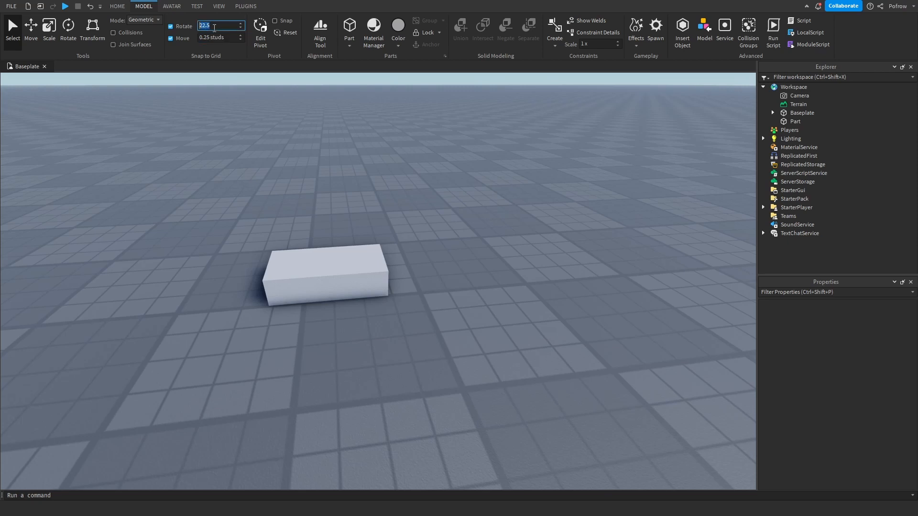
Raise the block part well above the baseplate so that it floats in the air.
left_click_drag(343, 268, 381, 288)
scroll(219, 156, "down", 5)
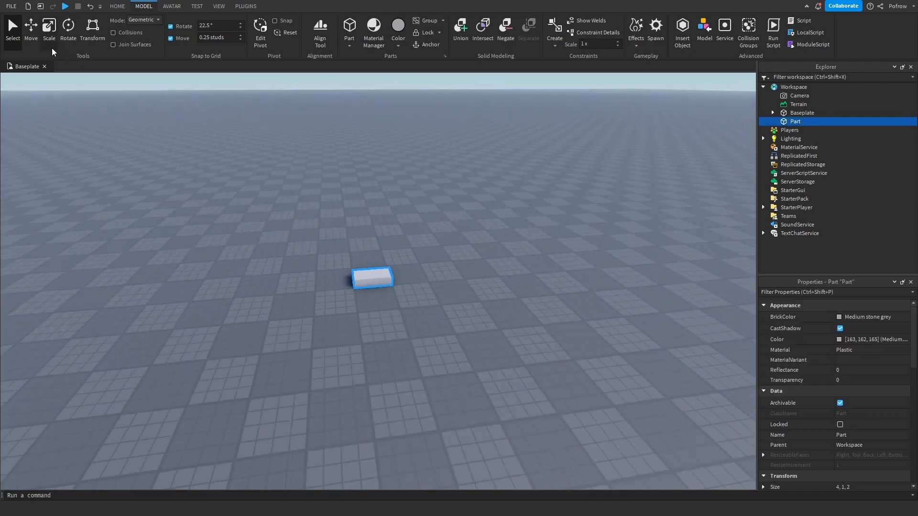
key("ctrl+2")
left_click_drag(371, 223, 369, 138)
key("s")
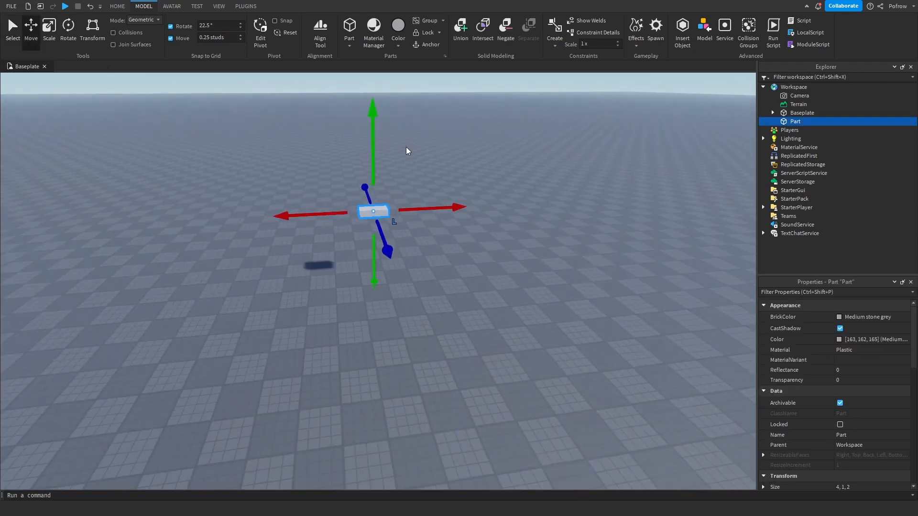
Scale the floating block down to a cube of 0.25 × 0.25 × 0.25 studs.
left_click(506, 182)
right_click_drag(506, 181, 506, 153)
key("w")
left_click(401, 302)
key("q")
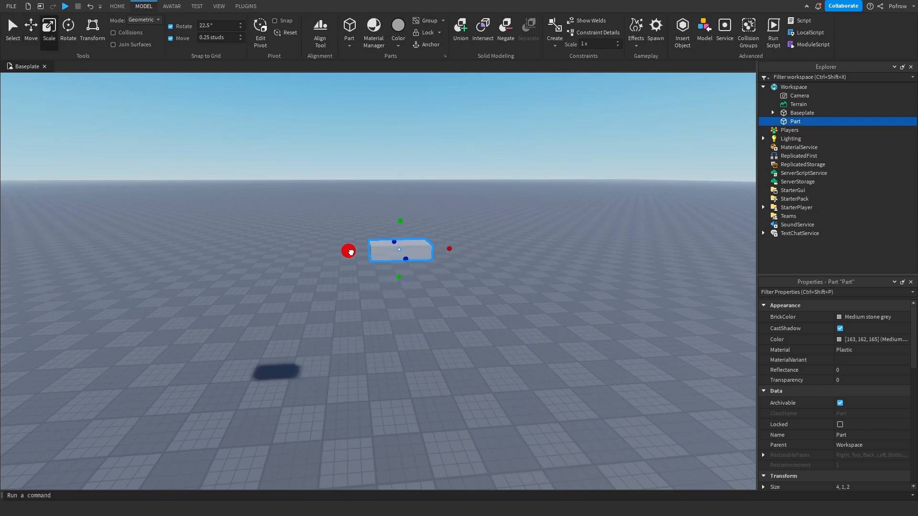
left_click_drag(350, 252, 428, 272)
right_click_drag(428, 272, 414, 305)
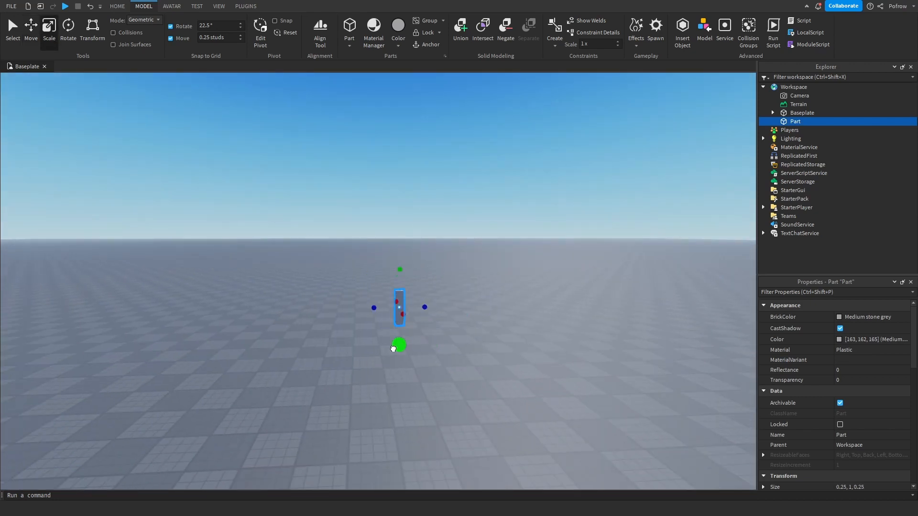
left_click_drag(393, 349, 394, 323)
Examine the small cube from several sides and distances.
left_click(469, 274)
key("w")
right_click_drag(469, 274, 465, 274)
left_click(345, 286)
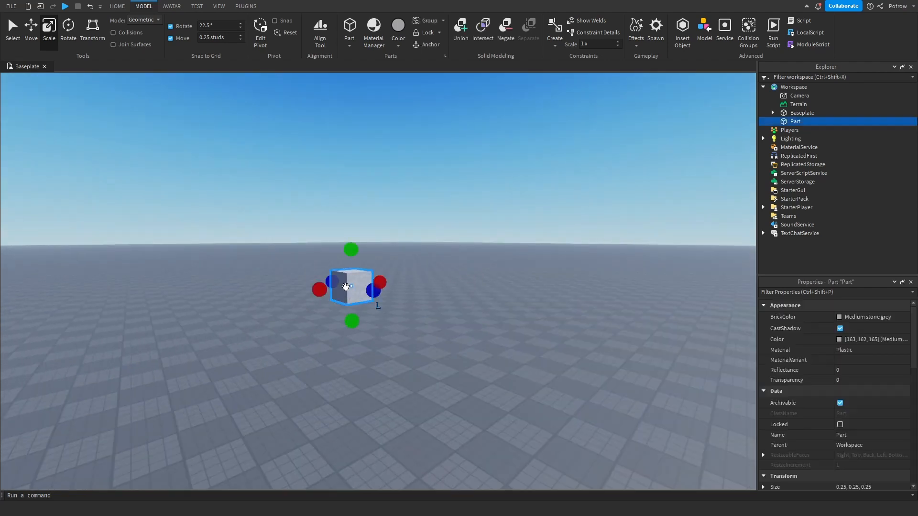
right_click_drag(346, 286, 346, 287)
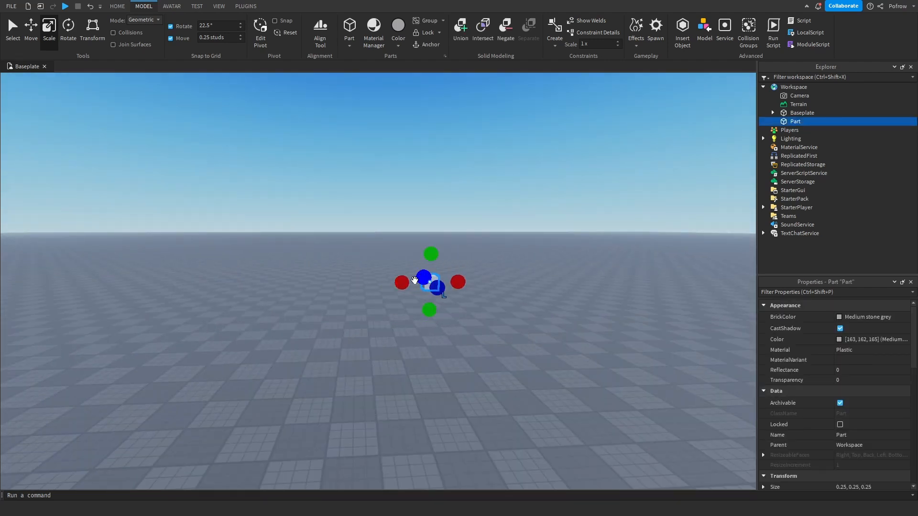
right_click_drag(401, 290, 390, 285)
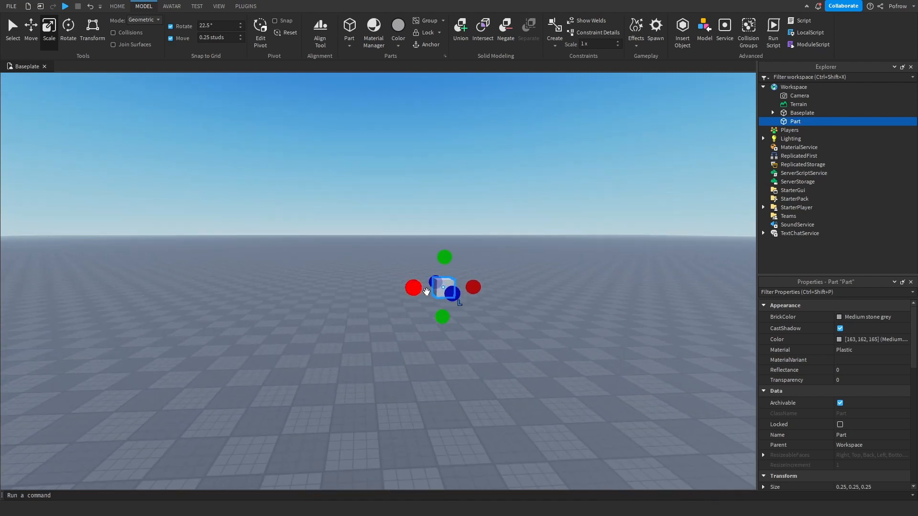
left_click(529, 316)
scroll(528, 316, "up", 5)
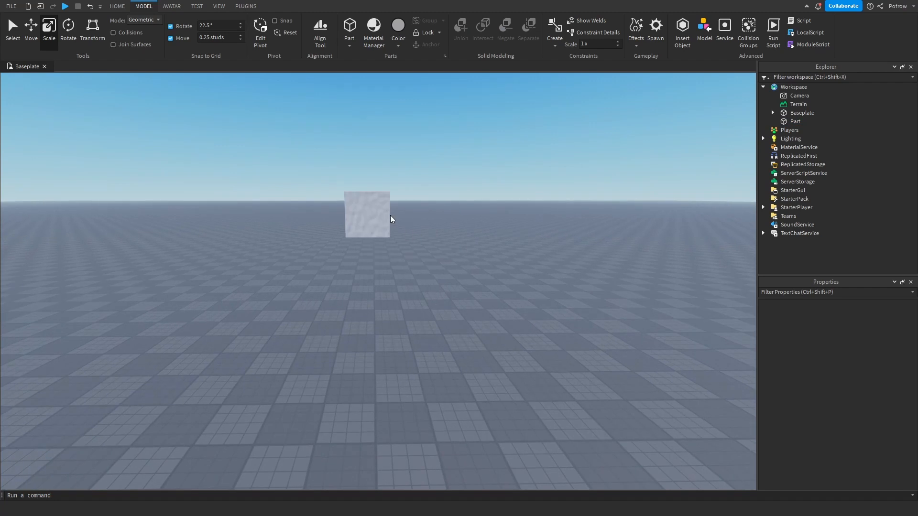
scroll(366, 202, "down", 5)
right_click_drag(367, 202, 424, 213)
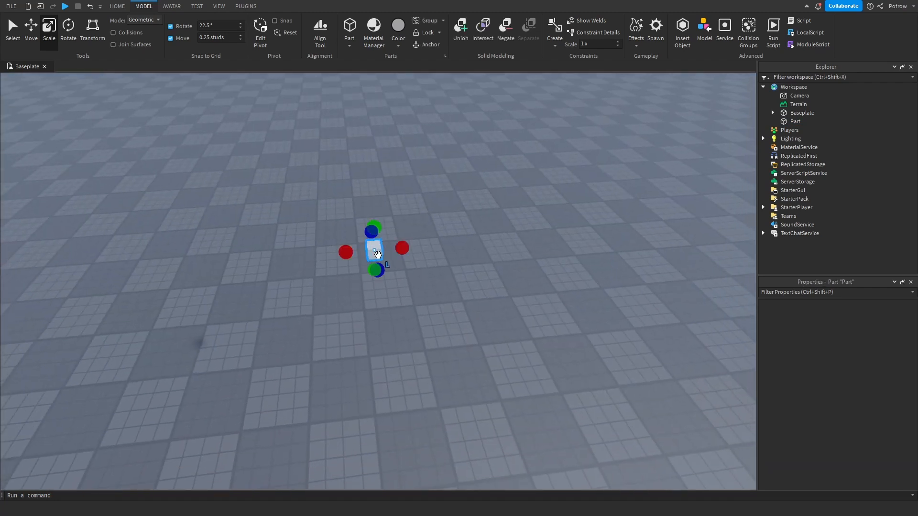
scroll(466, 257, "up", 3)
right_click_drag(446, 277, 445, 276)
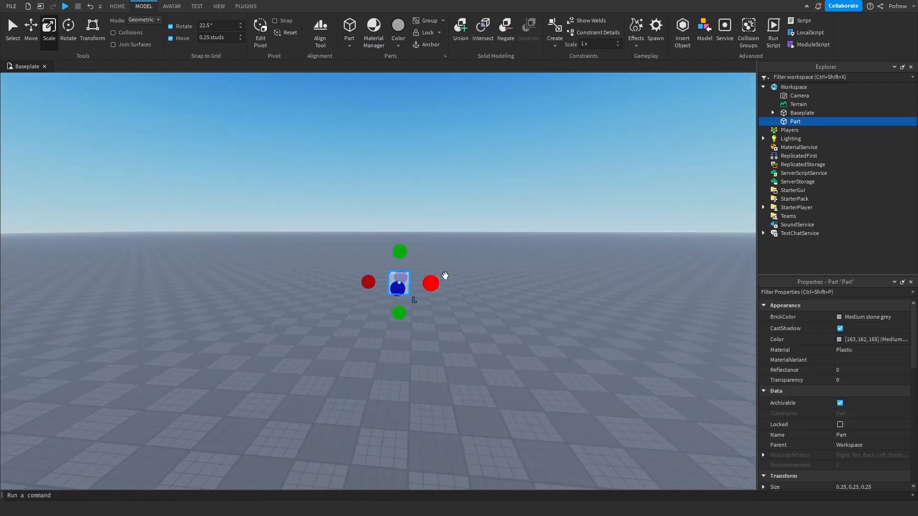
Lengthen the cube into a bar of 1.25 × 0.25 × 0.25 studs.
key("w")
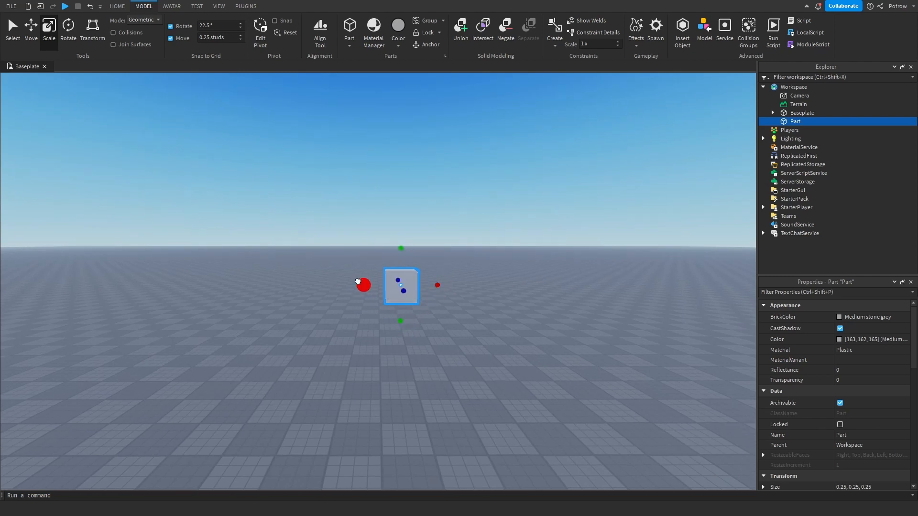
left_click_drag(285, 280, 224, 273)
left_click(524, 276)
right_click_drag(523, 277, 523, 277)
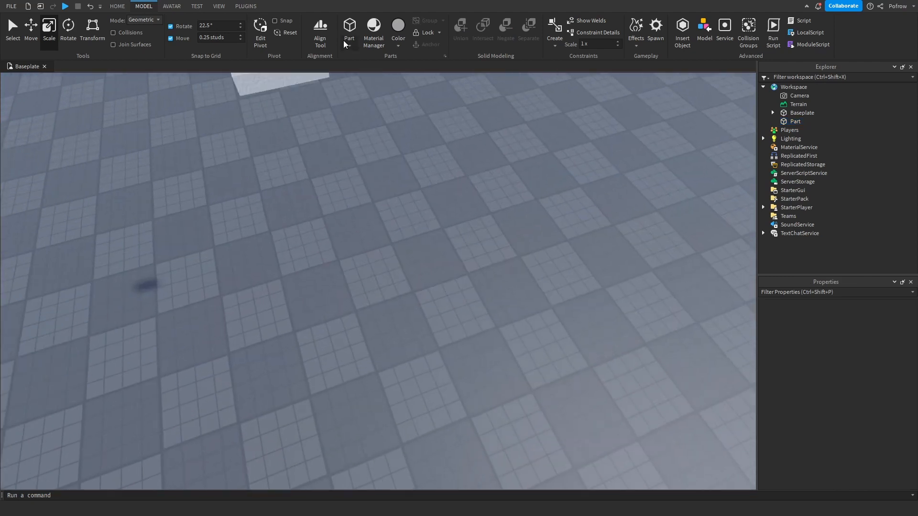
Insert a wedge part and move it over to the bar.
key("s")
right_click_drag(395, 191, 394, 191)
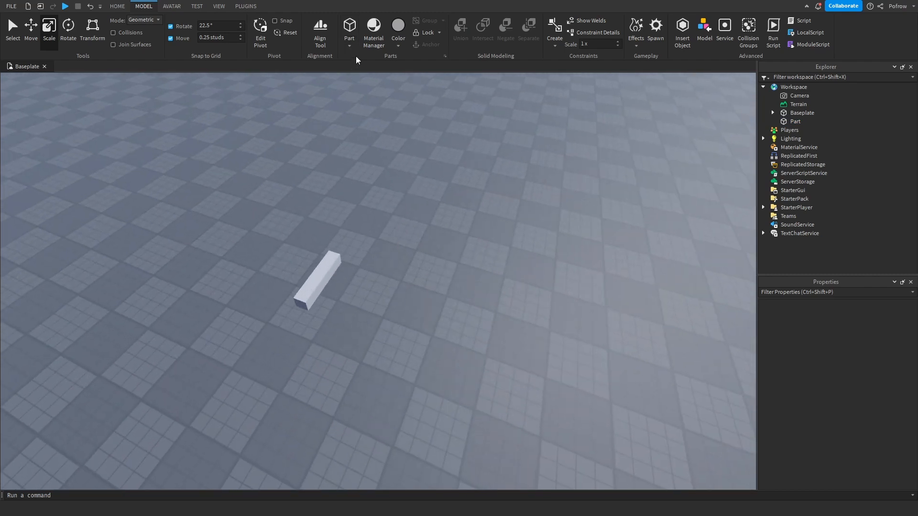
left_click(349, 29)
left_click_drag(390, 274, 302, 293)
right_click_drag(395, 291, 394, 290)
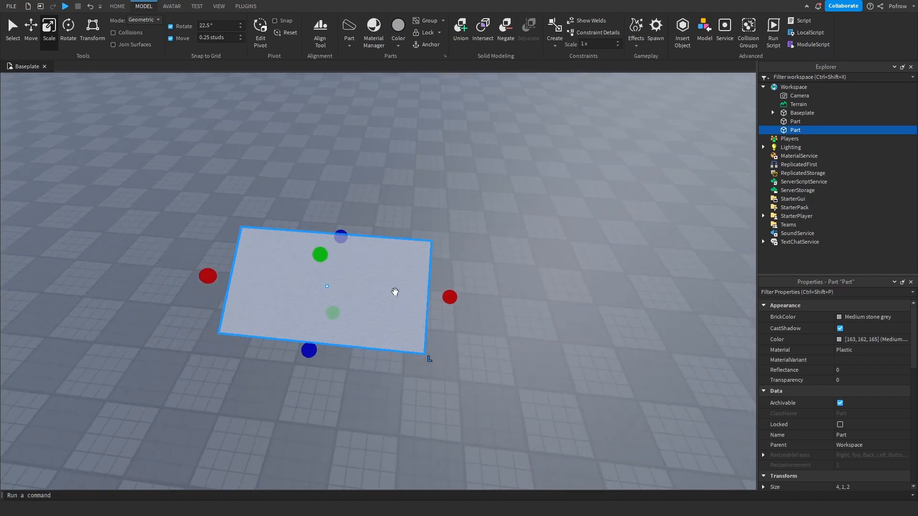
Scale the wedge to 0.25 × 1 × 1.25 studs so it sits flush on top of the bar.
left_click_drag(449, 296, 375, 289)
left_click_drag(213, 277, 317, 282)
right_click_drag(417, 304, 417, 303)
left_click_drag(181, 213, 254, 215)
left_click(536, 282)
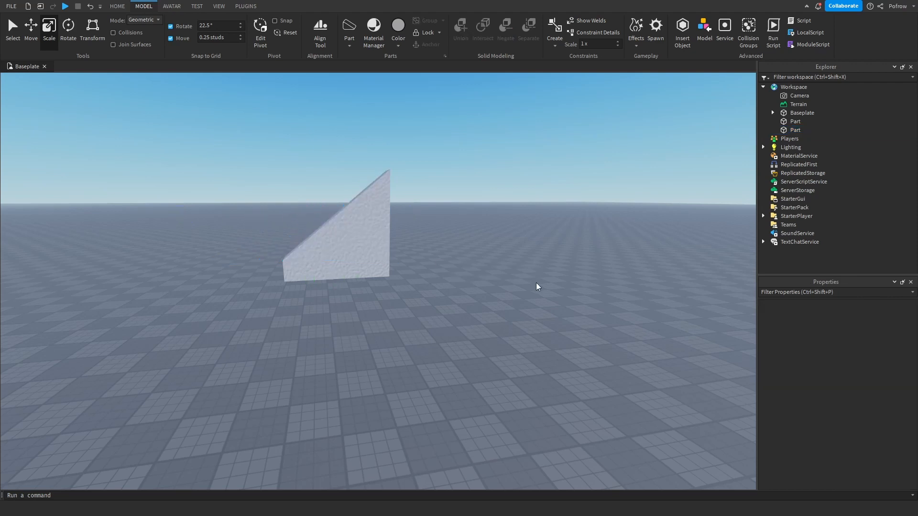
Extend the bar below the wedge downward to a height of 0.5 studs.
right_click_drag(448, 287, 448, 287)
scroll(449, 287, "down", 2)
left_click(391, 288)
left_click_drag(360, 312, 362, 323)
left_click(433, 307)
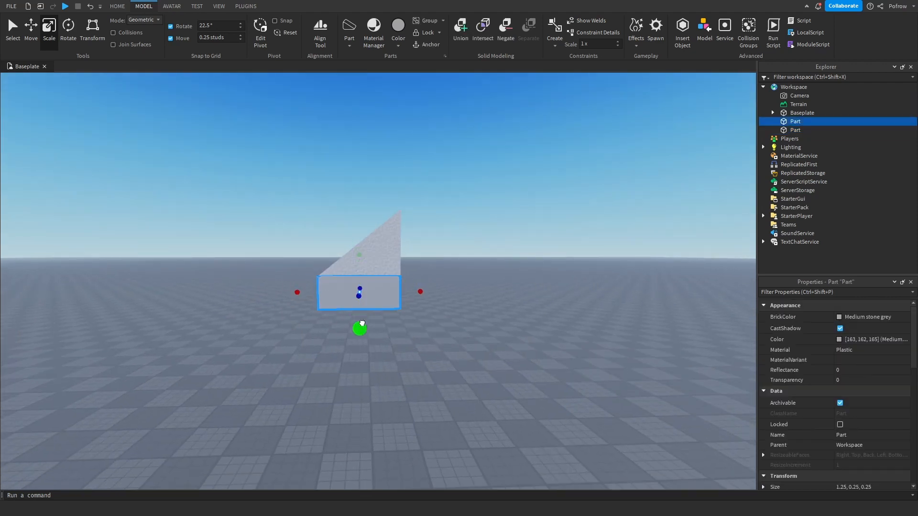
Lengthen both the lower bar and the wedge above it to 1.5 studs in the same direction.
left_click(384, 240)
key("ctrl+d")
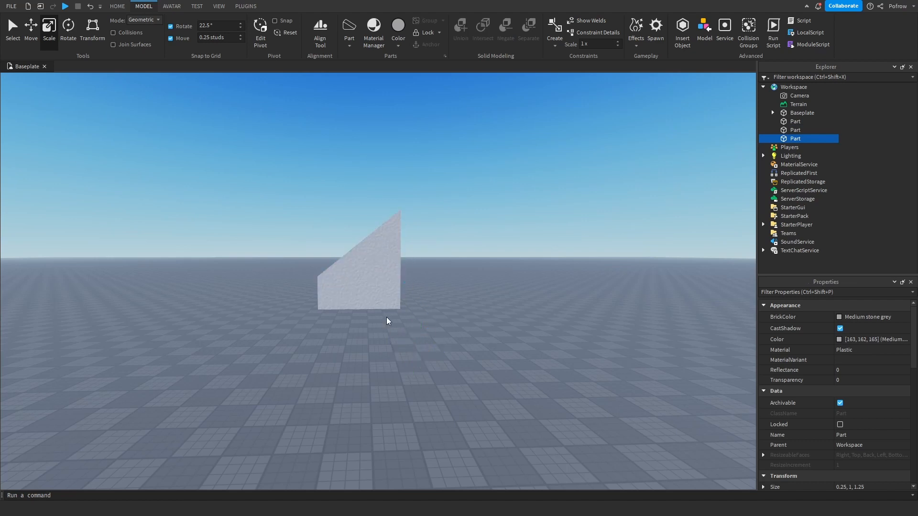
left_click(386, 299)
left_click_drag(425, 292, 441, 293)
left_click(388, 259)
left_click_drag(417, 246, 430, 246)
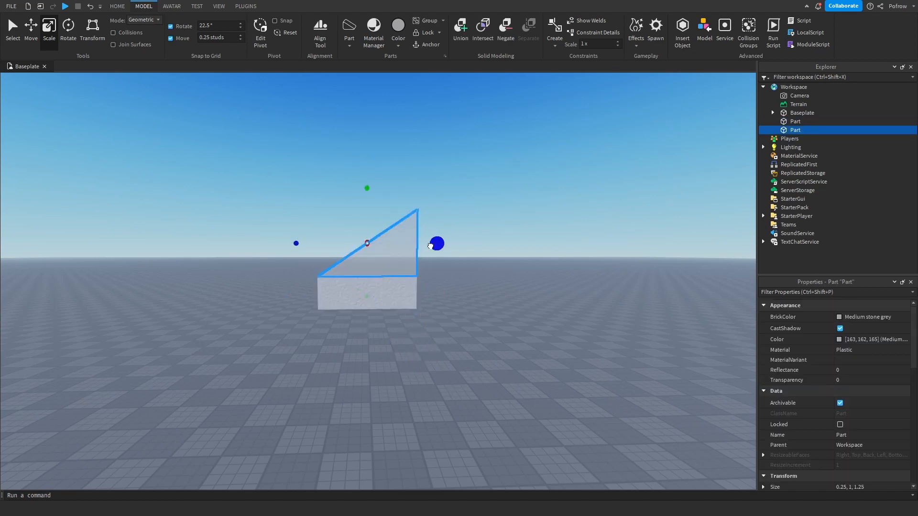
Duplicate the lower bar and scale the copy into a narrow upright block beside the wedge's tall side, matching the combined height.
left_click(383, 288)
key("ctrl+d")
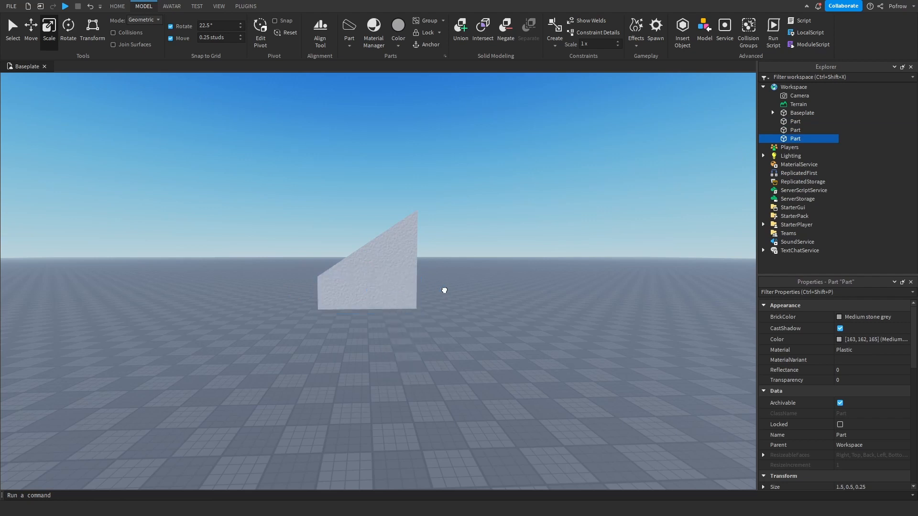
left_click_drag(444, 291, 445, 289)
right_click_drag(444, 290, 445, 289)
left_click_drag(445, 289, 377, 233)
left_click(551, 271)
right_click_drag(551, 272, 553, 272)
Duplicate the wedge and place the copy as a mirrored slope on the other side of the upright centre block.
left_click(457, 268)
key("ctrl+d")
left_click_drag(457, 269, 523, 424)
right_click_drag(523, 425, 524, 424)
left_click_drag(523, 425, 484, 290)
left_click(412, 370)
right_click_drag(412, 370, 413, 368)
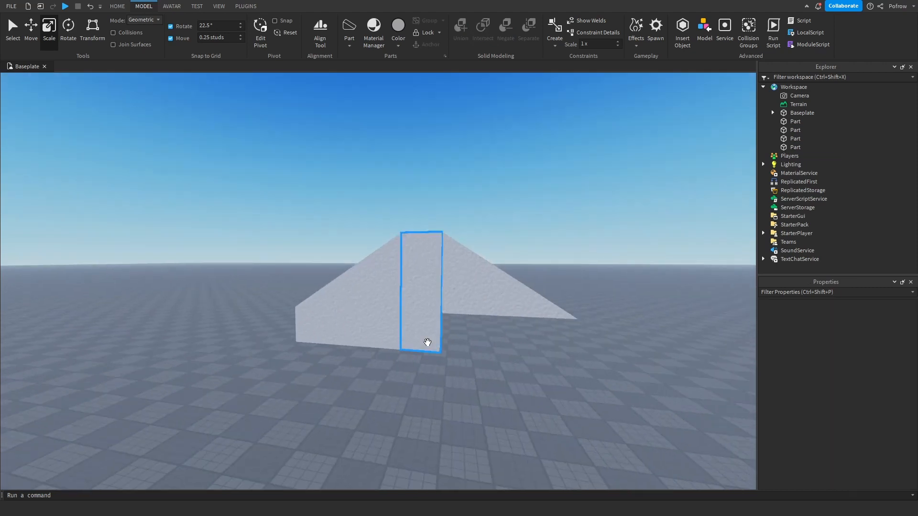
Duplicate the lower bar and move the copy beneath the mirrored wedge on the other side of the centre block.
left_click(428, 341)
left_click(377, 325)
key("ctrl+d")
key("ctrl+2")
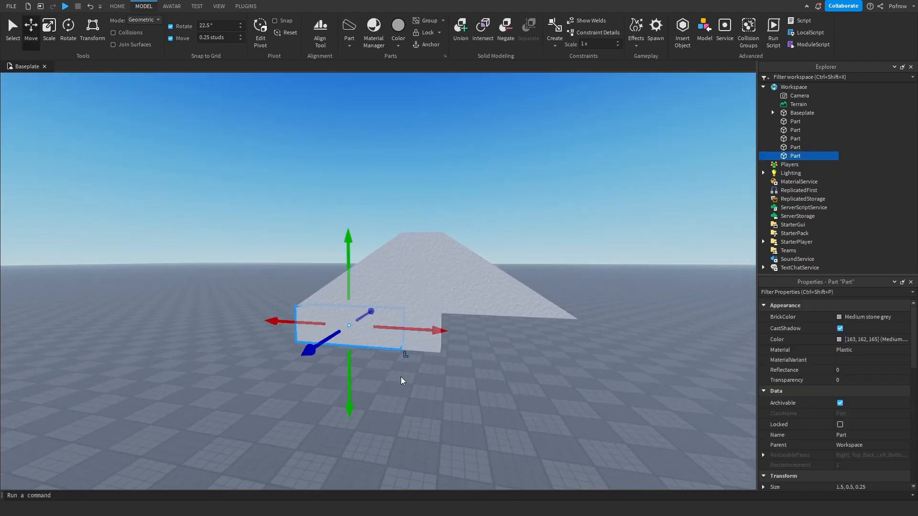
left_click_drag(415, 324, 580, 348)
left_click(377, 404)
Duplicate the two sloped wedges, flip the copies upside down and move them below the profile.
right_click_drag(377, 404, 366, 313)
scroll(366, 312, "down", 3)
right_click_drag(313, 277, 375, 253)
scroll(375, 254, "down", 3)
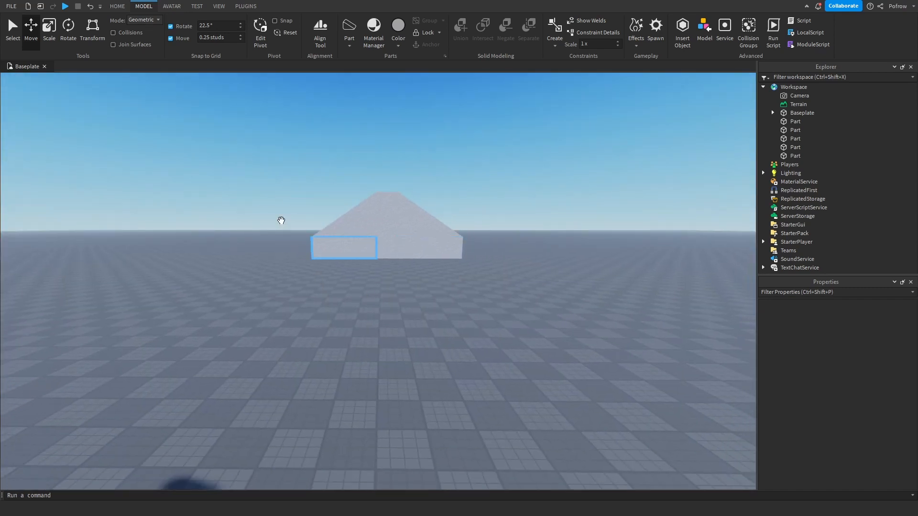
scroll(334, 216, "up", 4)
left_click(334, 216)
left_click(486, 201, "ctrl")
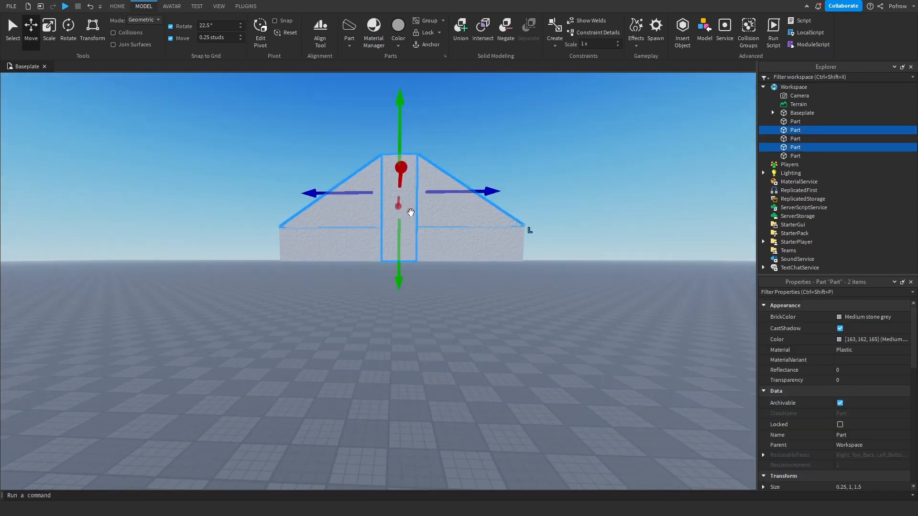
key("ctrl+d")
left_click(66, 26)
left_click_drag(431, 148, 353, 246)
left_click(31, 26)
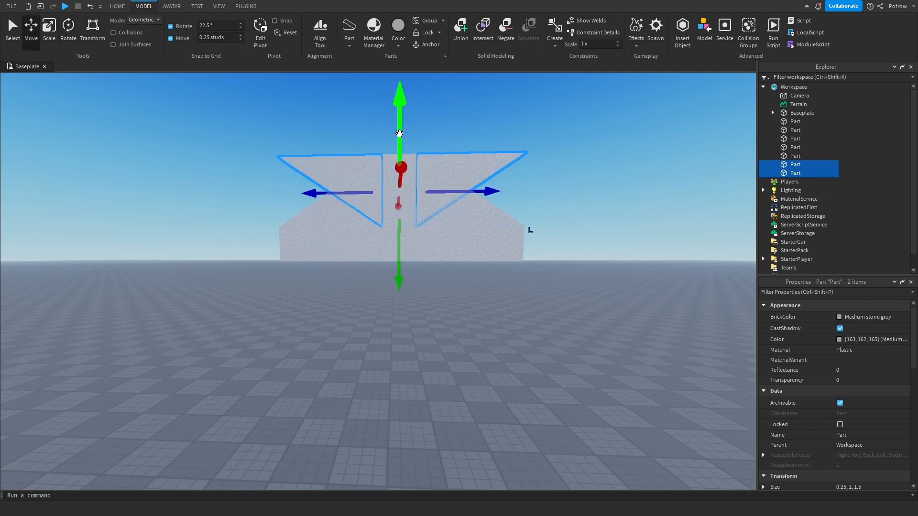
left_click_drag(400, 133, 574, 281)
left_click(573, 280)
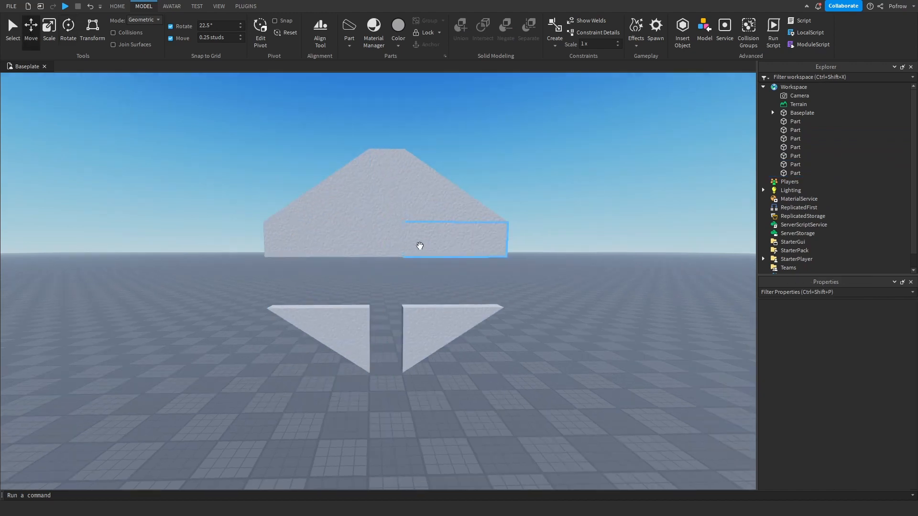
Extend the upright centre block downward to the tips of the inverted wedges, making it 3.25 studs long.
left_click(389, 239)
left_click(48, 26)
left_click_drag(388, 297, 386, 377)
left_click(494, 390)
left_click(350, 325)
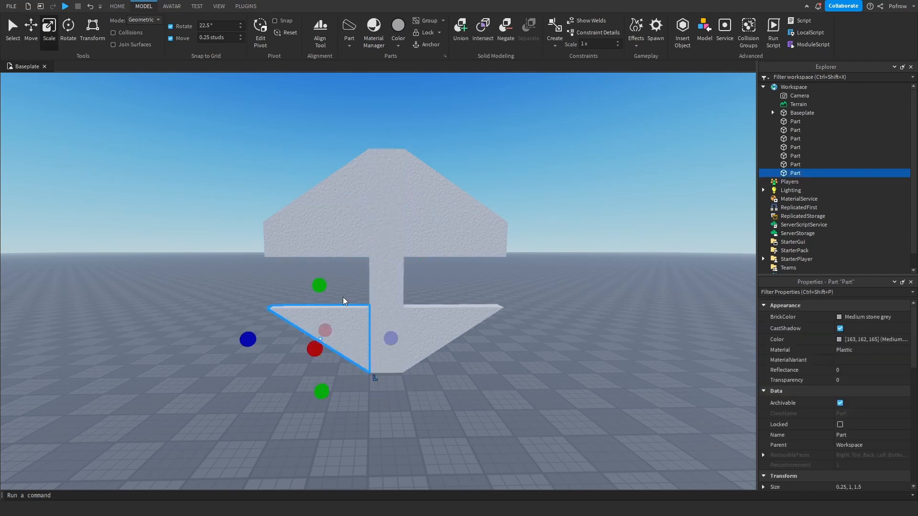
Move the two side bars down to the middle of the centre block and shift the lower wedges slightly down.
left_click(335, 243)
left_click(31, 27)
left_click(485, 231, "ctrl")
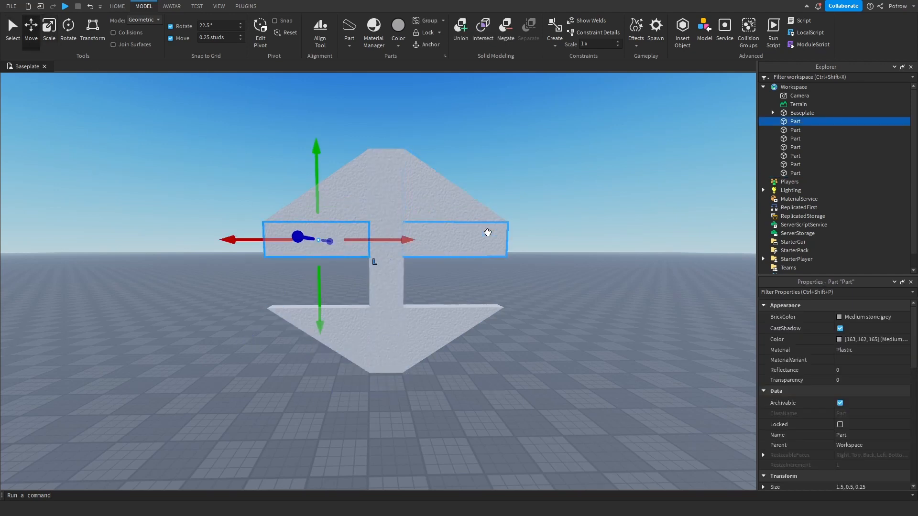
left_click_drag(389, 285, 392, 323)
left_click(359, 344)
left_click_drag(384, 278, 386, 296)
left_click(556, 328)
Extend the centre block downward to the tips of the lowered wedges, making it 3.5 studs long.
left_click(386, 224)
left_click(55, 33)
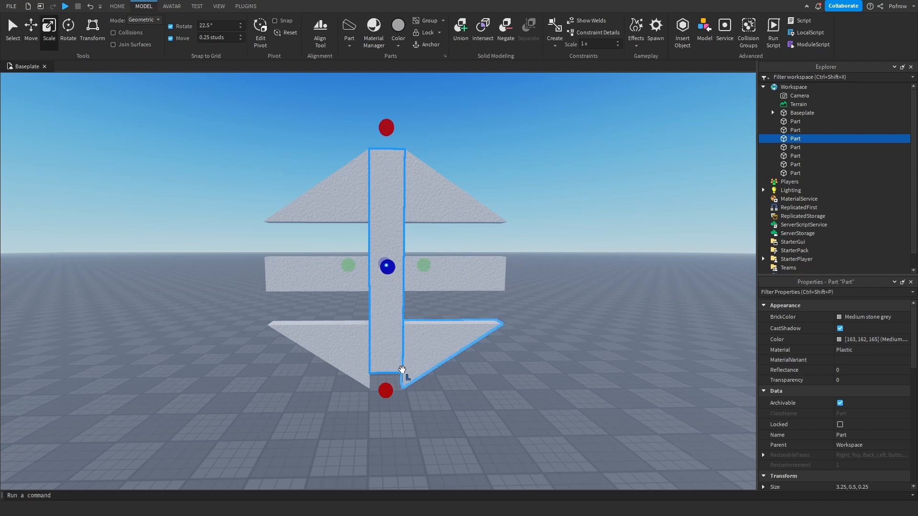
left_click_drag(383, 388, 383, 404)
Stretch all four wedges vertically to 1.5 studs so they meet the side bars.
left_click(322, 348)
left_click(480, 327)
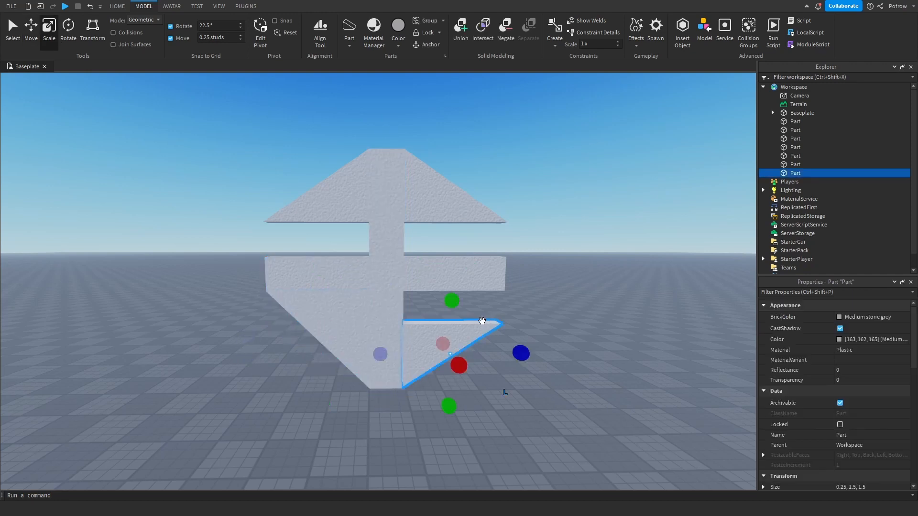
left_click_drag(452, 301, 455, 277)
left_click(434, 191)
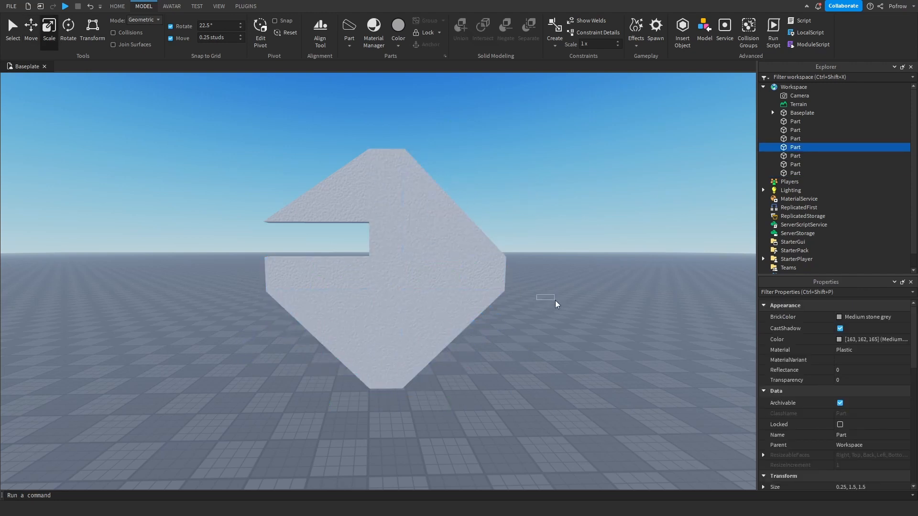
left_click(363, 215)
left_click_drag(317, 261, 319, 273)
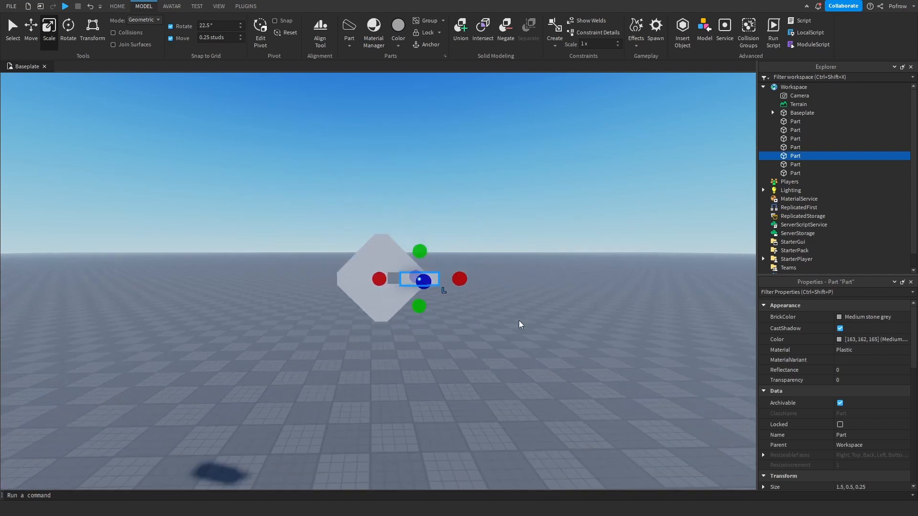
left_click(93, 7)
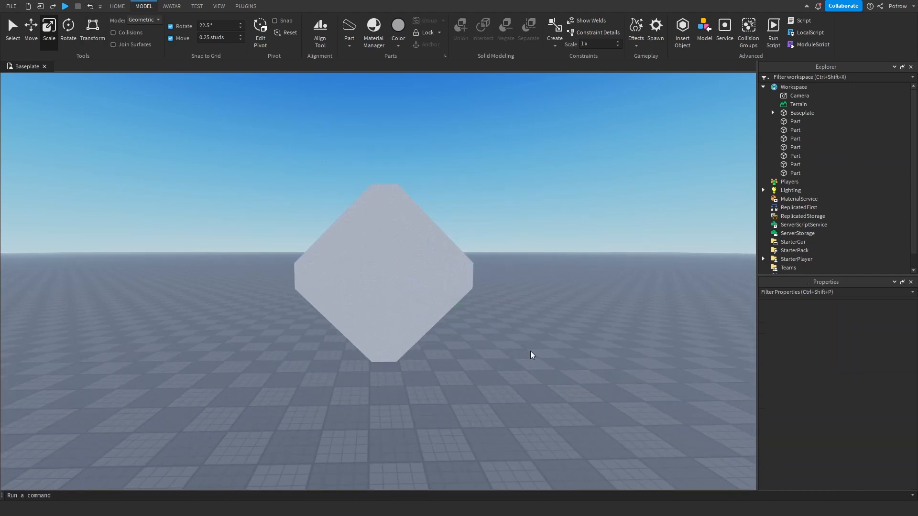
Delete the two lower wedges.
left_click(351, 316)
left_click(415, 323, "shift")
key("Delete")
Duplicate the two upper wedges, rotate the copies upside down and place them directly beneath the side bars.
left_click(424, 247)
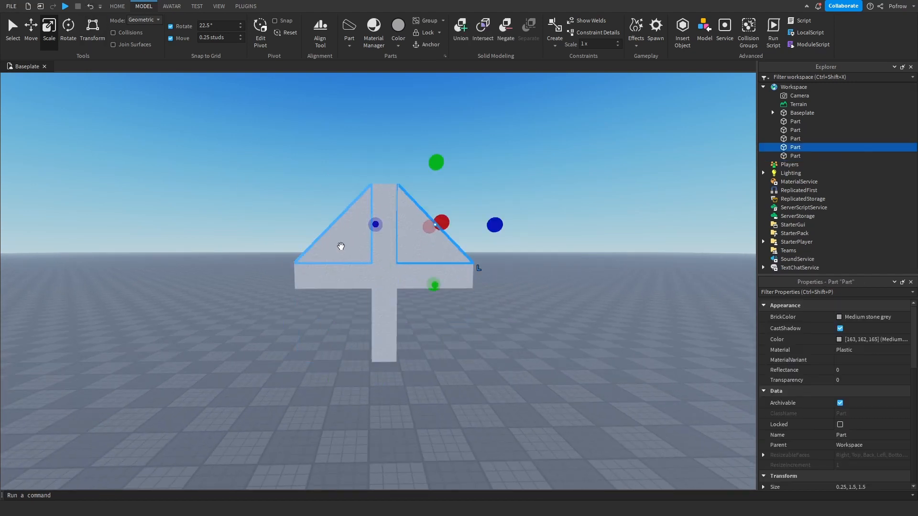
left_click(341, 247, "shift")
key("ctrl+d")
key("ctrl+4")
left_click_drag(410, 160, 343, 262)
left_click(32, 35)
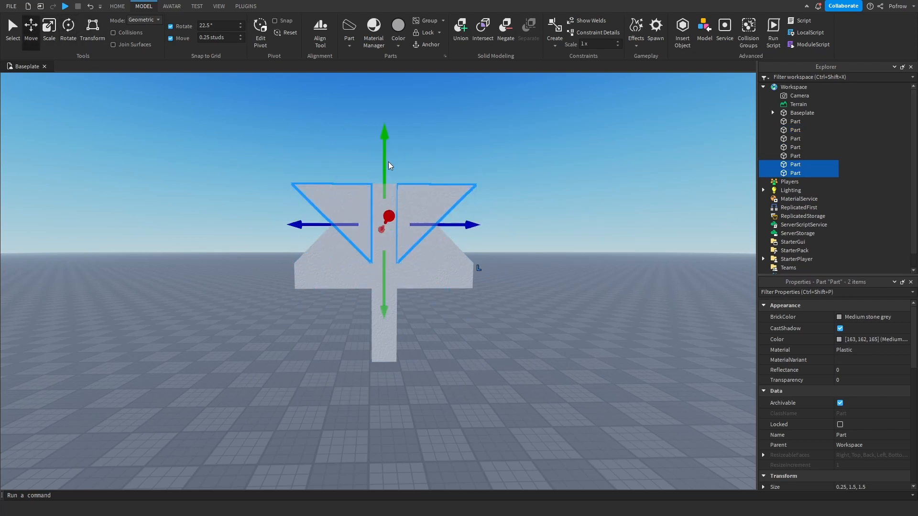
left_click(388, 162)
left_click(359, 195)
left_click(429, 194, "shift")
left_click_drag(385, 169, 387, 268)
left_click(580, 334)
Move the two upper wedges up and the two lower wedges down by 0.25 studs, away from the side bars.
scroll(586, 337, "down", 3)
right_click_drag(582, 336, 586, 338)
scroll(473, 259, "down", 3)
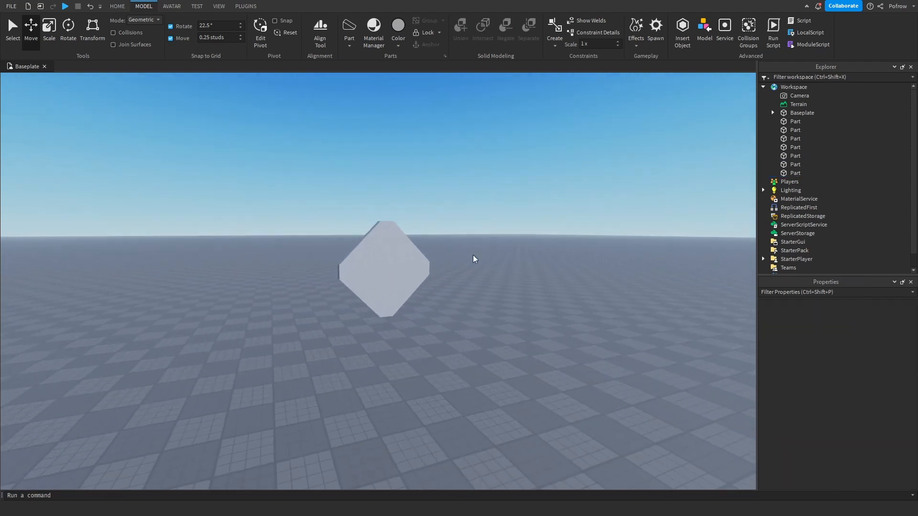
key("d")
key("w")
right_click_drag(285, 291, 302, 299)
key("s")
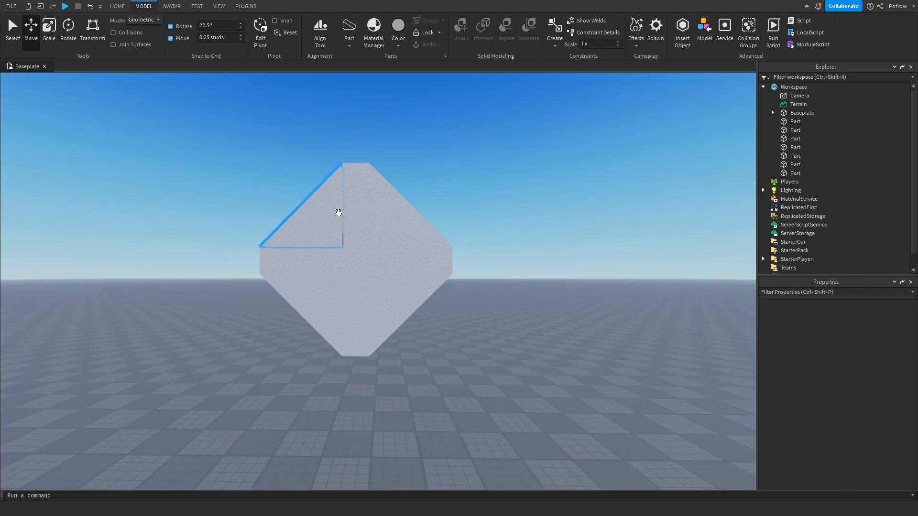
left_click(338, 213)
left_click(409, 239, "ctrl")
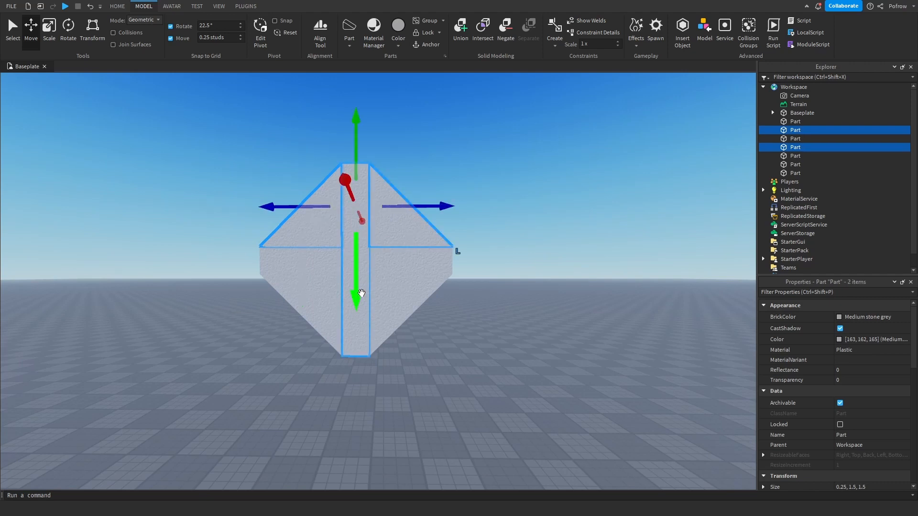
left_click_drag(356, 149, 358, 139)
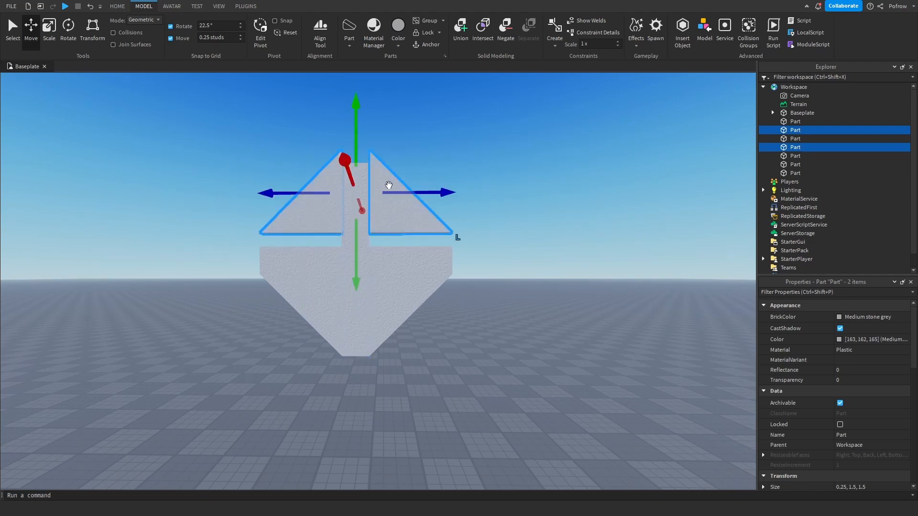
left_click(389, 306)
left_click(303, 294, "ctrl")
left_click_drag(355, 266, 355, 283)
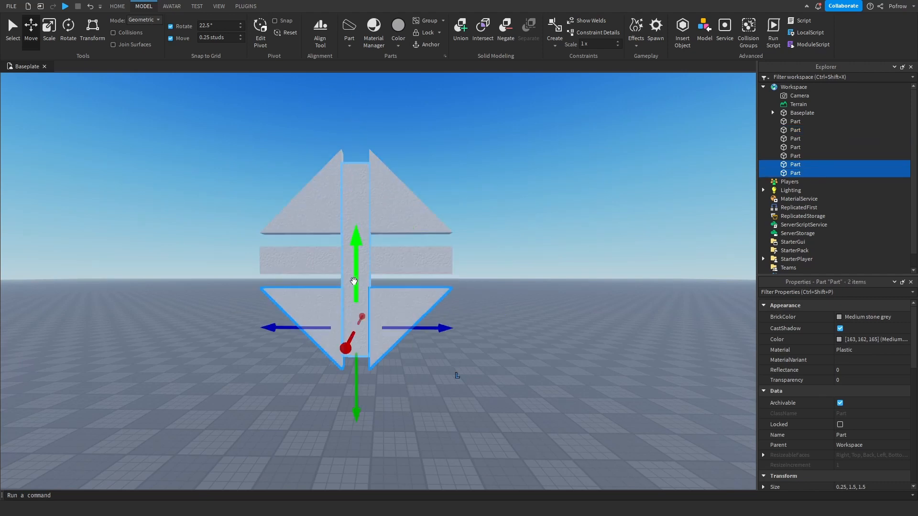
Lengthen the centre block at both ends to reach the upper and lower wedge tips.
left_click(450, 329)
left_click(357, 283)
key("ctrl+3")
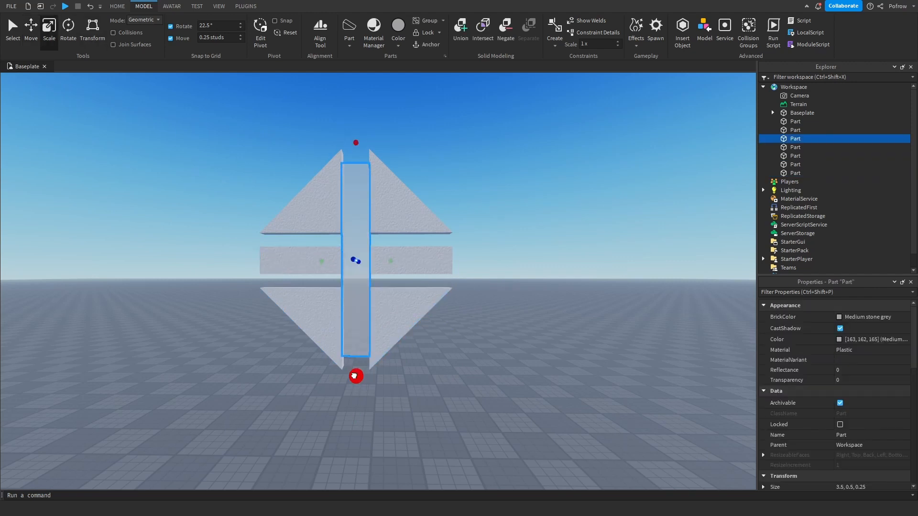
left_click_drag(355, 375, 356, 388)
left_click_drag(355, 142, 362, 131)
Stretch all four wedges to 1.75 studs tall, closing the gaps to the side bars.
left_click(409, 236)
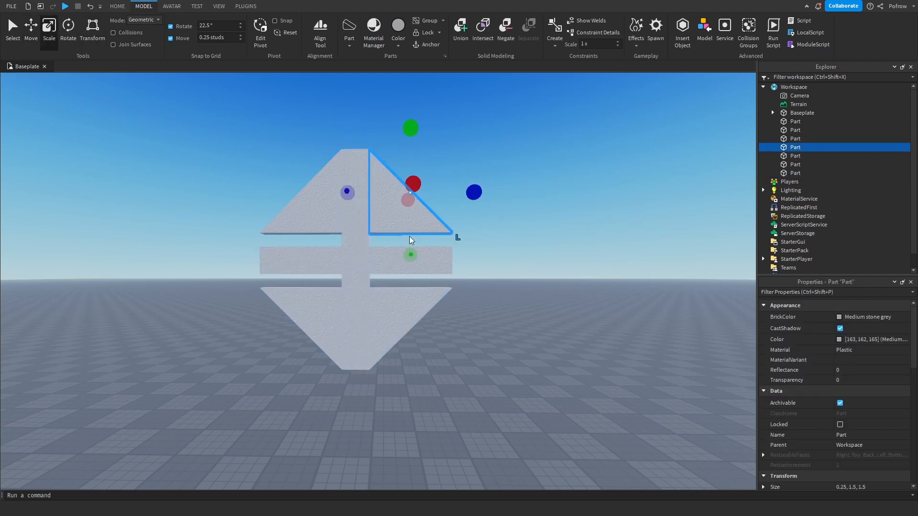
left_click(310, 216)
mouse_move(308, 256)
left_mouse_down()
mouse_move(309, 271)
mouse_move(309, 253)
left_mouse_up()
left_click(311, 306)
left_click(412, 311)
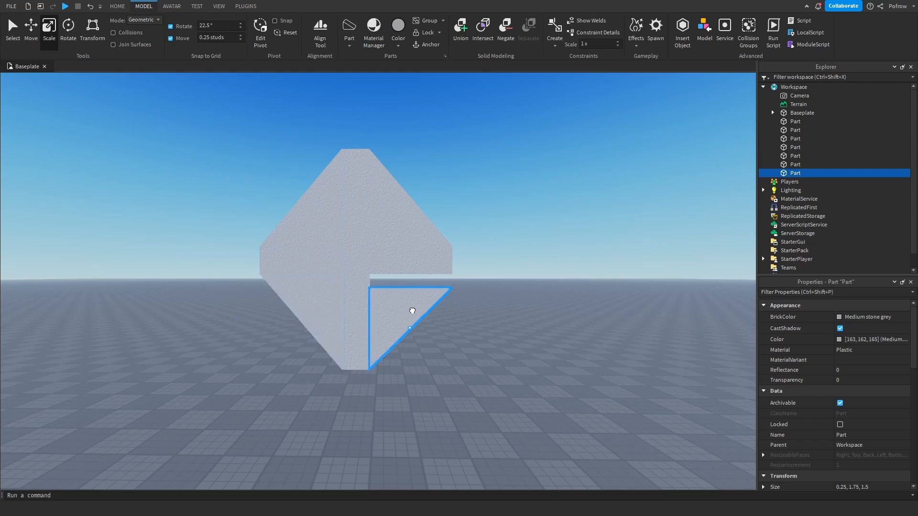
left_click_drag(411, 266, 411, 253)
left_click(553, 269)
Stretch the two upper wedges upward to 2 studs tall and extend the centre block up to match.
key("s")
key("a")
right_click_drag(554, 268, 422, 248)
key("w")
key("d")
left_click(308, 221)
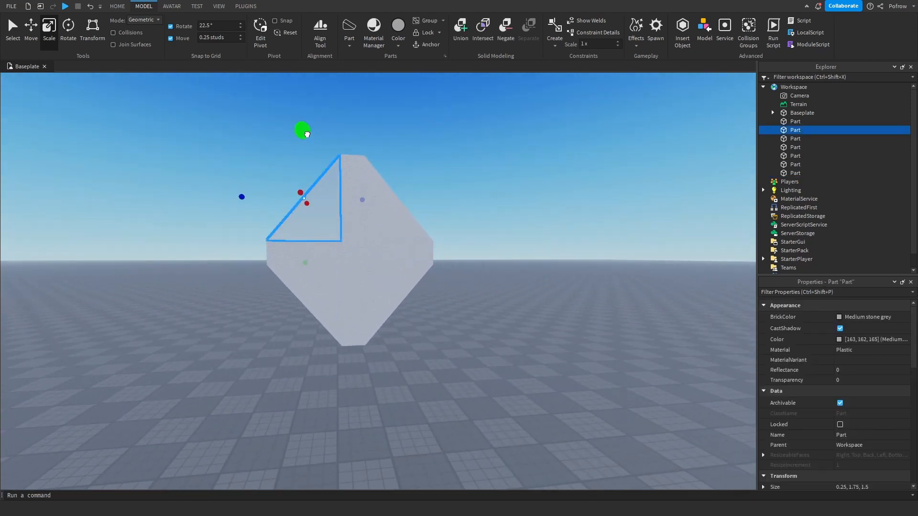
left_click_drag(307, 134, 306, 122)
left_click(451, 157)
left_click(385, 189)
left_click_drag(393, 138, 352, 121)
left_click(358, 163)
Stretch the two lower wedges downward to 2 studs tall and extend the centre block down to match.
left_click(396, 294)
left_click_drag(398, 365, 397, 375)
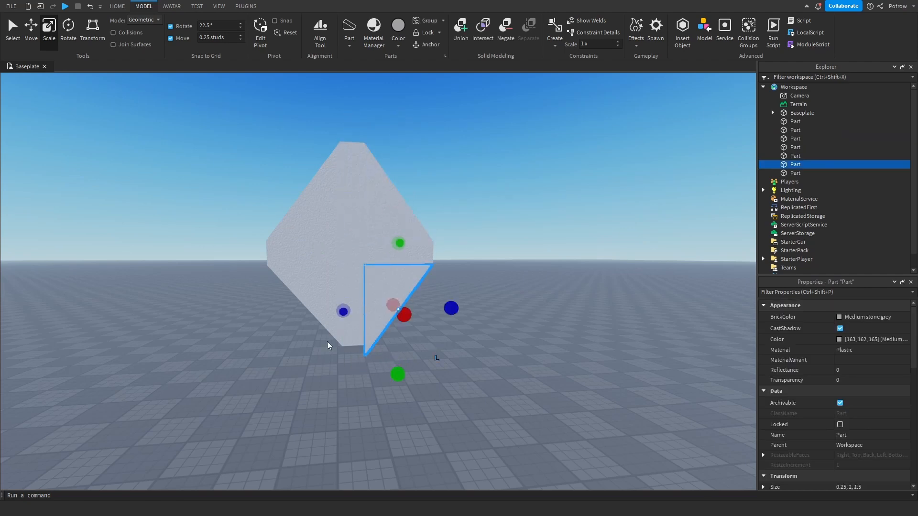
left_click(319, 310)
left_click_drag(310, 364, 358, 371)
left_click(385, 344)
left_click(355, 330)
left_click(431, 332)
Duplicate all seven parts of the diamond profile and move the copy sideways, clear of the original.
scroll(431, 331, "down", 1)
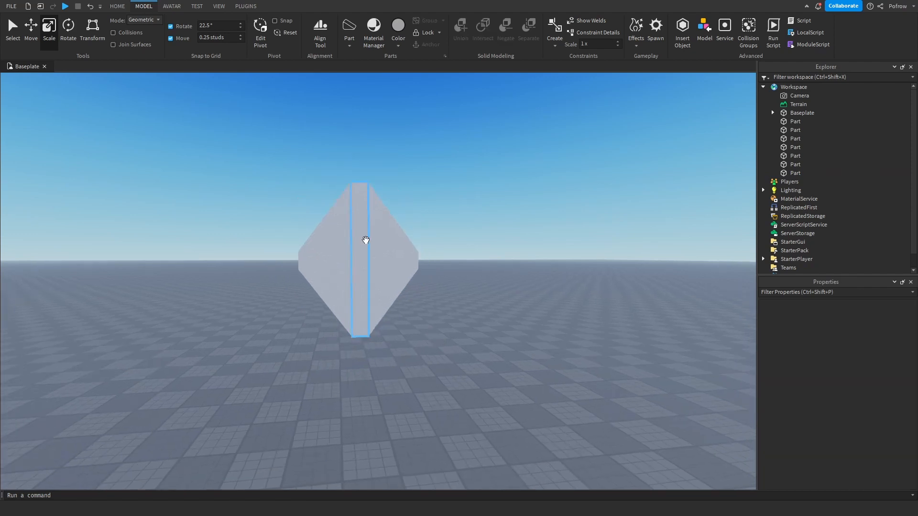
scroll(397, 241, "up", 2)
right_click_drag(510, 251, 510, 251)
scroll(510, 251, "down", 6)
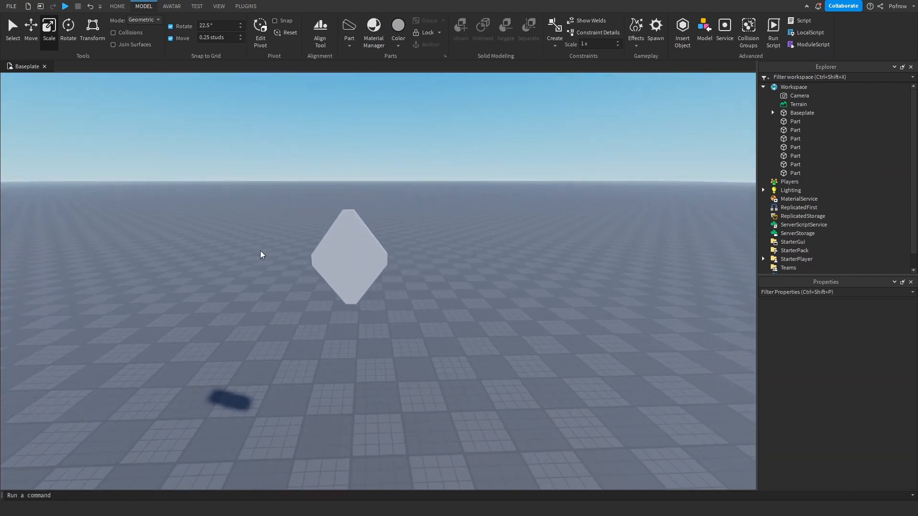
key("w")
key("a")
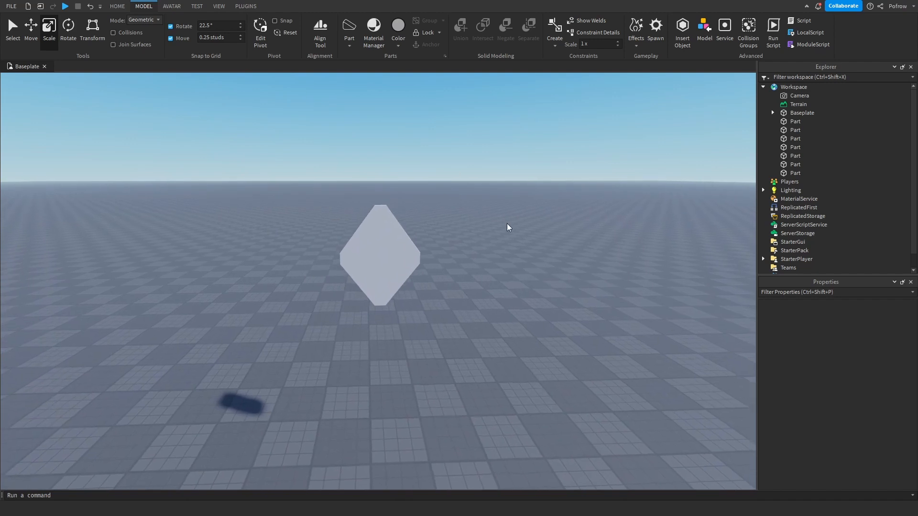
right_click_drag(507, 223, 503, 205)
left_click_drag(503, 201, 265, 373)
key("w")
key("w")
key("d")
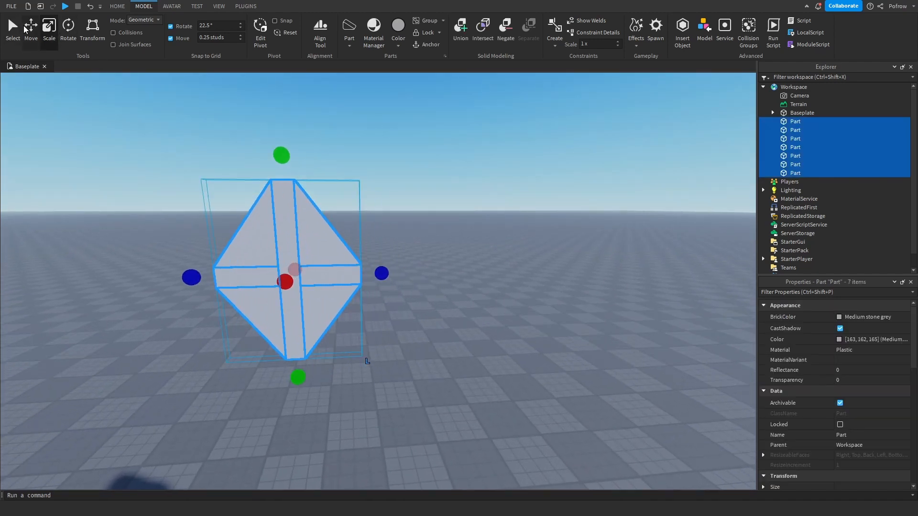
left_click(32, 29)
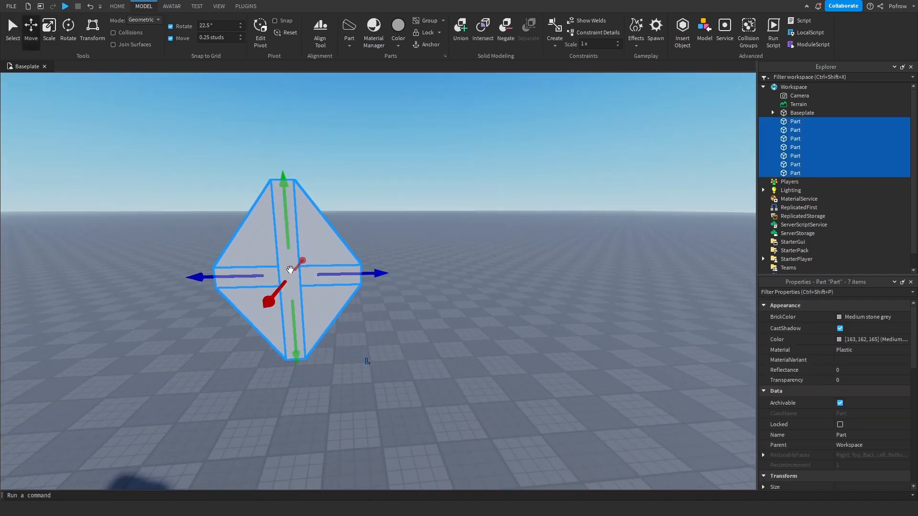
key("ctrl+d")
left_click_drag(341, 273, 537, 276)
left_click(578, 306)
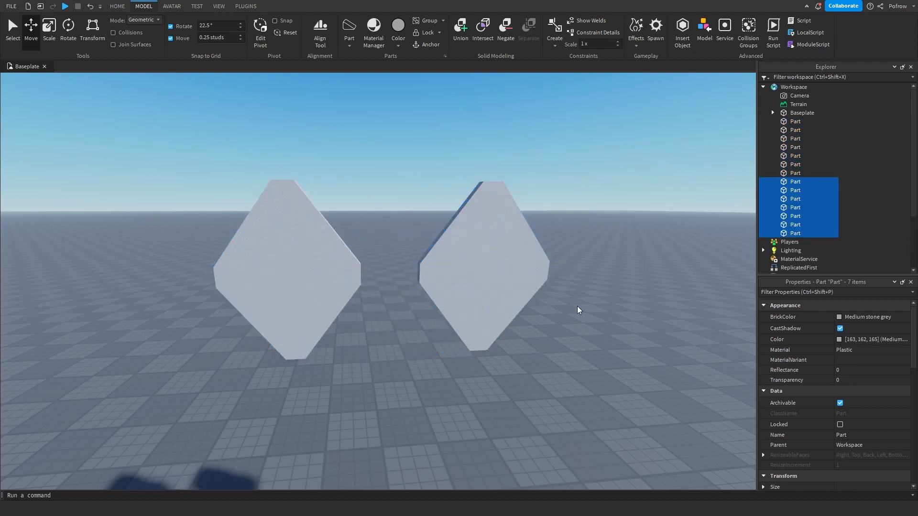
Move the two side bars of the duplicated profile up, closer to the top of its centre block.
key("w")
key("d")
key("s")
key("a")
key("w")
left_click(289, 215)
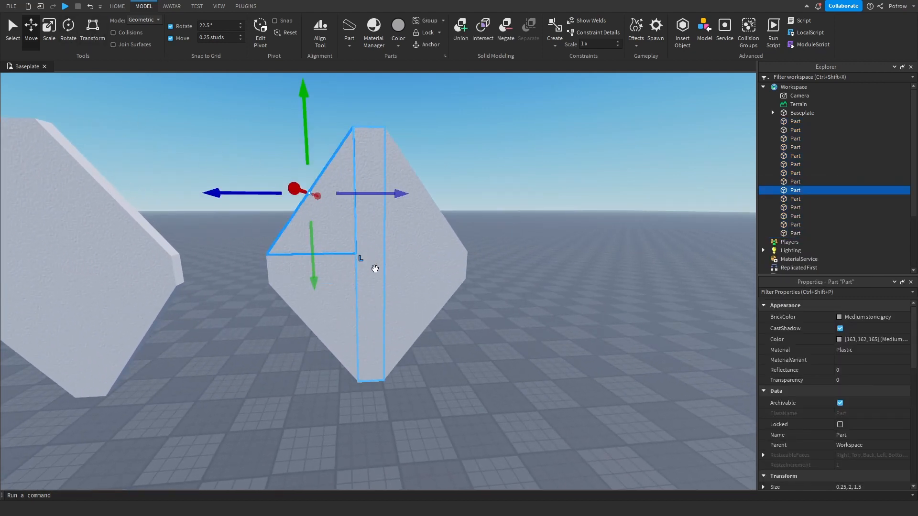
left_click(416, 271)
left_click(356, 226, "ctrl")
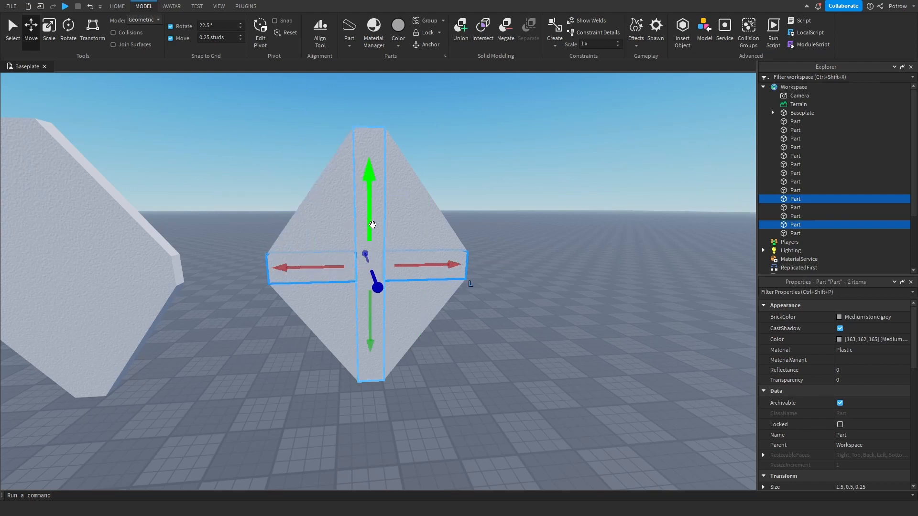
left_click_drag(373, 225, 381, 143)
left_click(542, 148)
Shorten the duplicate's two upper wedges from below so they end on top of the raised side bars.
left_click(290, 241)
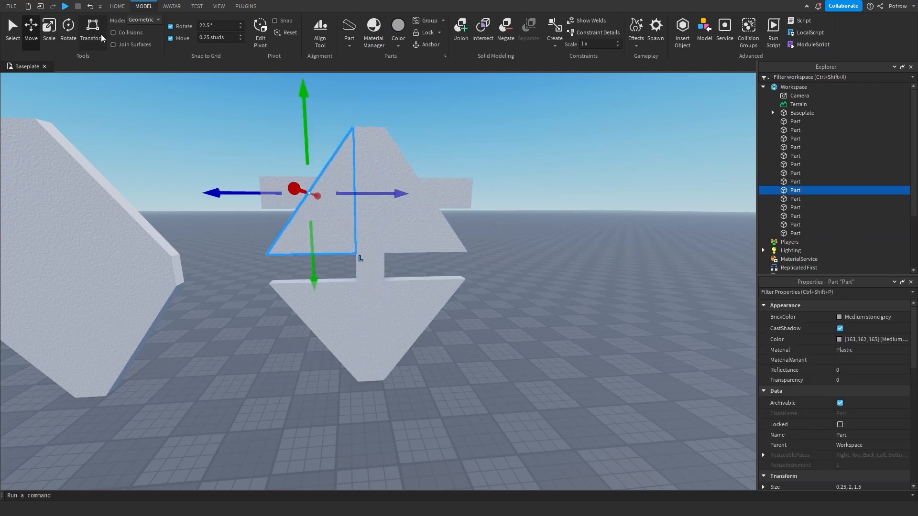
left_click(49, 29)
left_click_drag(311, 273, 327, 203)
left_click(411, 229)
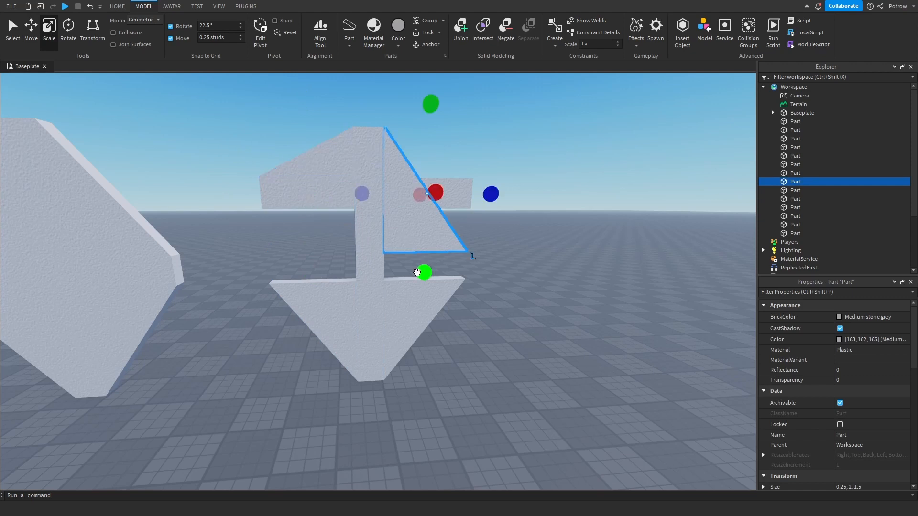
left_click_drag(421, 272, 427, 202)
left_click(484, 206)
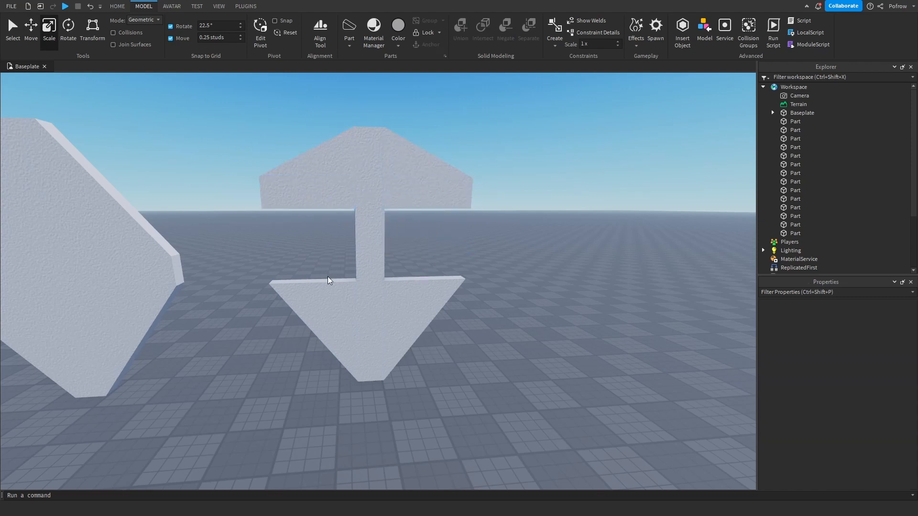
Stretch the duplicate's two lower wedges upward to meet the underside of the raised side bars.
left_click(326, 298)
left_click_drag(313, 259, 334, 179)
left_click(440, 286)
left_click_drag(426, 258, 434, 171)
left_click(567, 226)
scroll(352, 234, "down", 3)
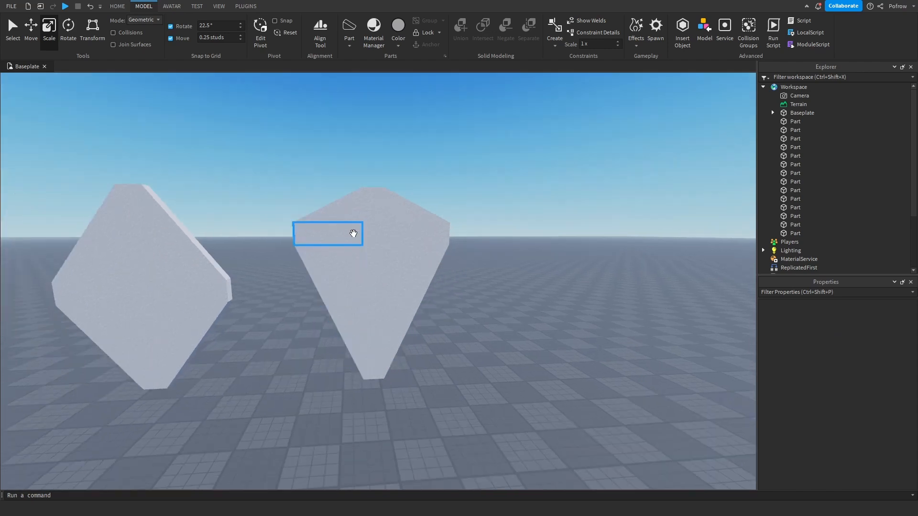
Narrow the reshaped profile's two upper wedges to 1.25 studs from their inner sides, leaving gaps beside the centre bar.
scroll(353, 233, "up", 5)
scroll(350, 251, "down", 3)
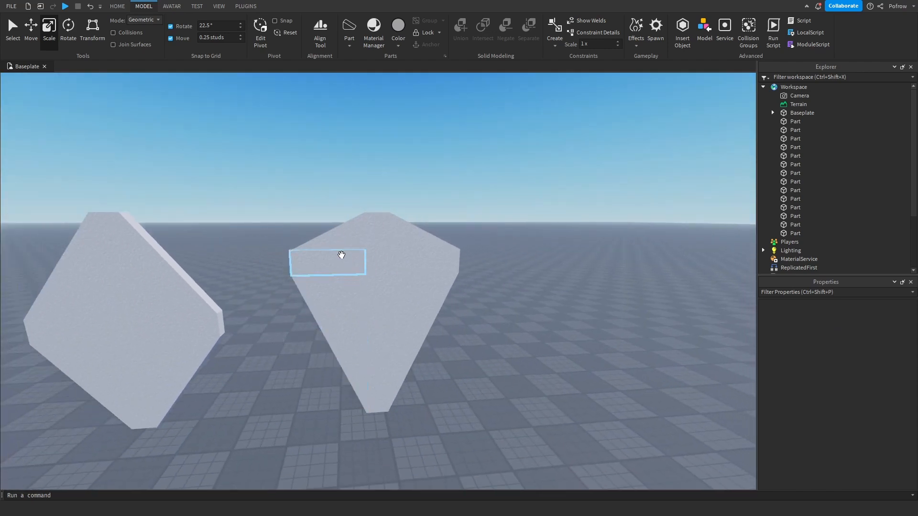
key("w")
right_click_drag(341, 255, 342, 241)
left_click(342, 240)
left_click_drag(381, 199, 400, 199)
left_click(453, 208)
Fill the space between the upper wedges with a duplicate of the centre bar resized to 0.75 studs high and 1 stud wide.
left_click(364, 215)
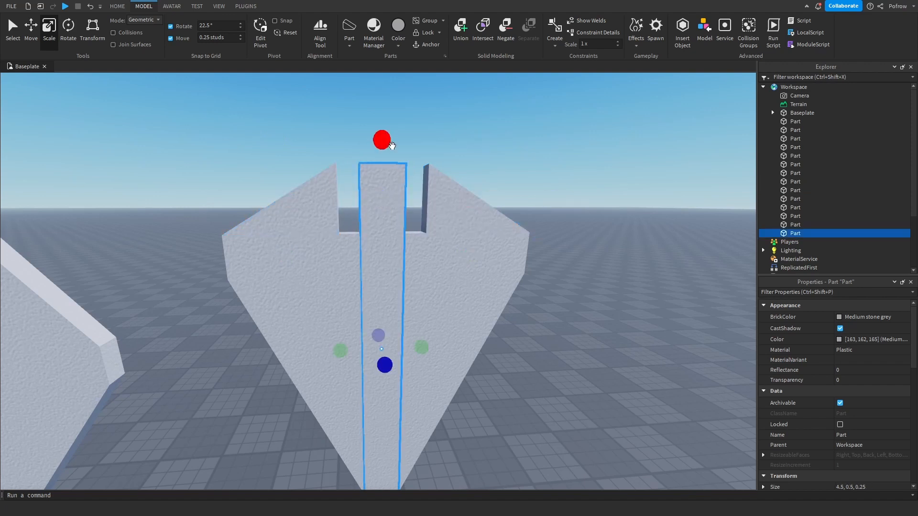
left_click_drag(391, 144, 383, 190)
scroll(381, 143, "down", 5)
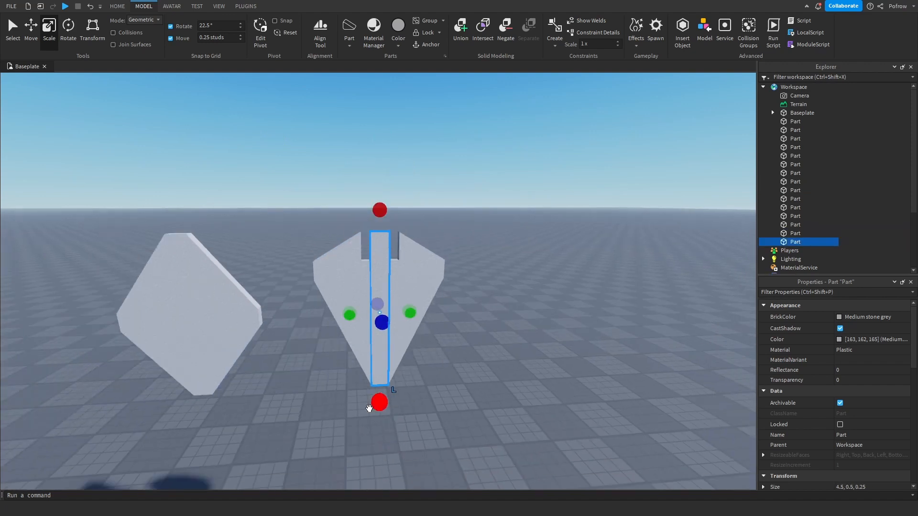
left_click_drag(378, 402, 408, 280)
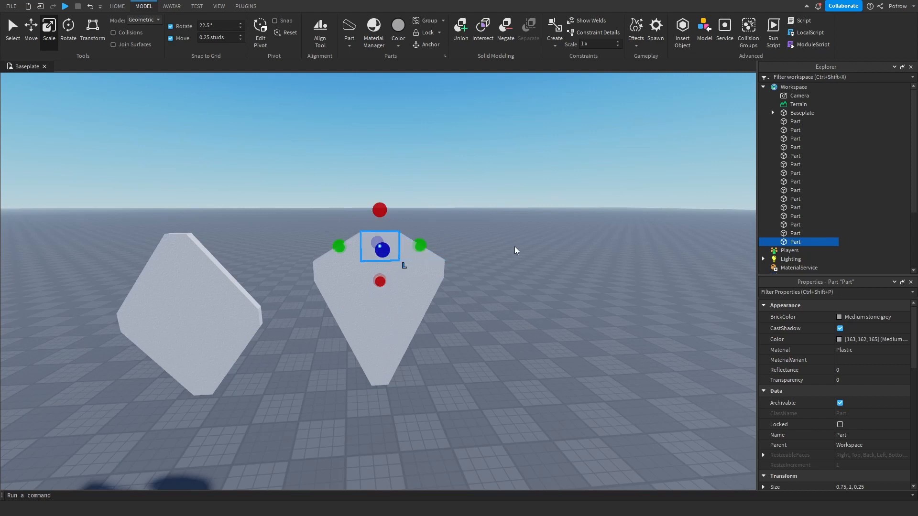
left_click(517, 250)
Duplicate one upper wedge and shrink the copy to a 0.25-stud wedge standing on top of the profile.
scroll(513, 244, "up", 5)
right_click_drag(510, 240, 336, 352)
left_click(336, 353)
key("ctrl+d")
left_click_drag(336, 352, 401, 287)
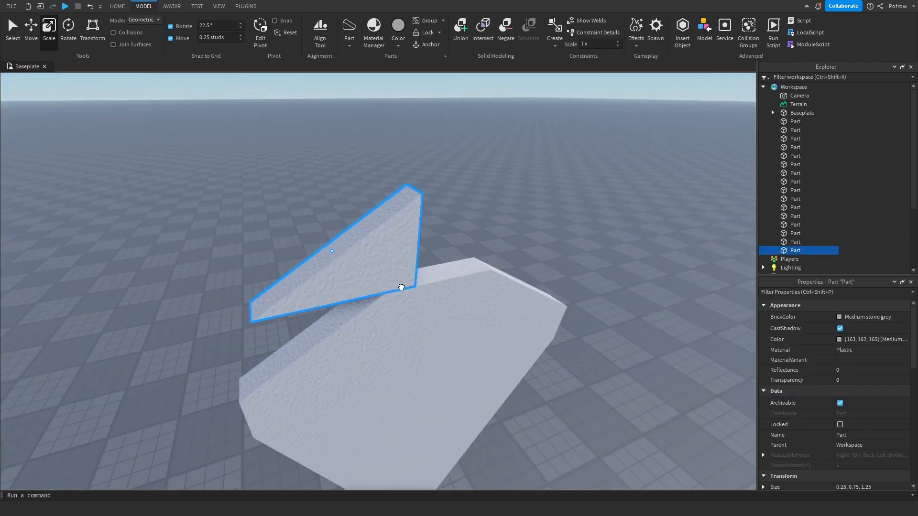
left_click_drag(211, 280, 356, 268)
right_click_drag(356, 268, 432, 195)
left_click_drag(433, 193, 440, 280)
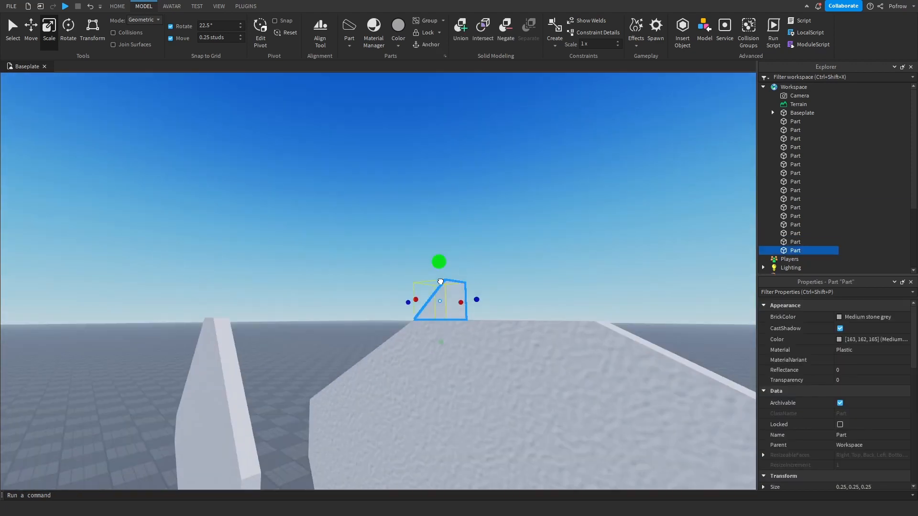
scroll(441, 281, "down", 3)
right_click_drag(441, 281, 452, 293)
left_click(523, 271)
right_click_drag(522, 270, 404, 275)
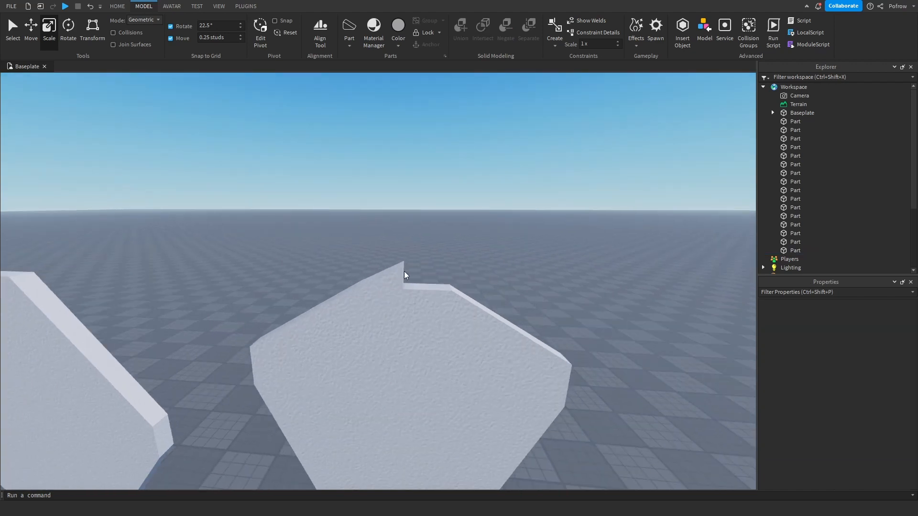
left_click(394, 275)
left_click_drag(400, 274, 402, 282)
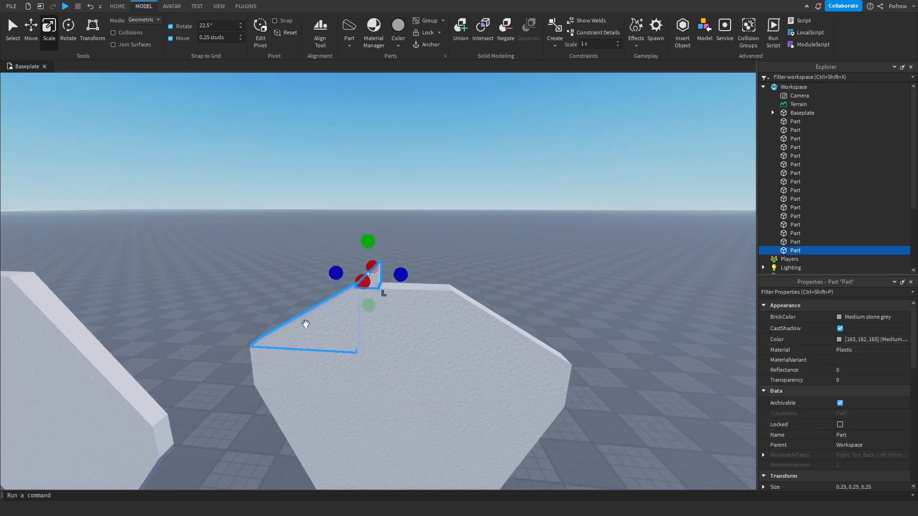
Narrow the two upper wedges from their inner sides and widen the block between them to 1.5 studs.
left_click(305, 324)
left_click_drag(379, 317, 353, 316)
left_click(426, 317)
left_click_drag(426, 317, 494, 322)
left_click(427, 323)
left_click_drag(339, 316, 318, 315)
left_click(486, 243)
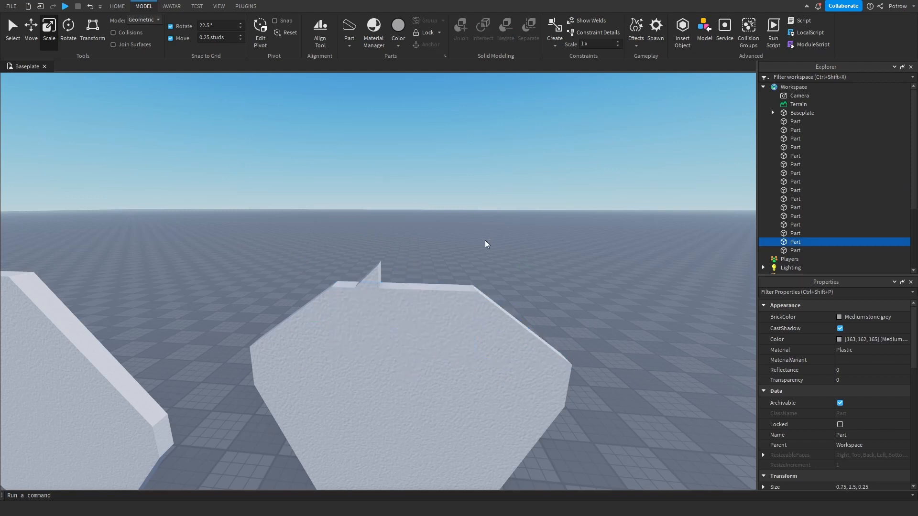
Widen the small top wedge outward so it reaches the outer edge of the block below.
left_click(377, 283)
left_click_drag(339, 274, 318, 274)
left_click(484, 255)
right_click_drag(484, 255, 483, 261)
Duplicate the block between the upper wedges and resize the copy into a small cap at the centre of the profile's top.
left_click(419, 283)
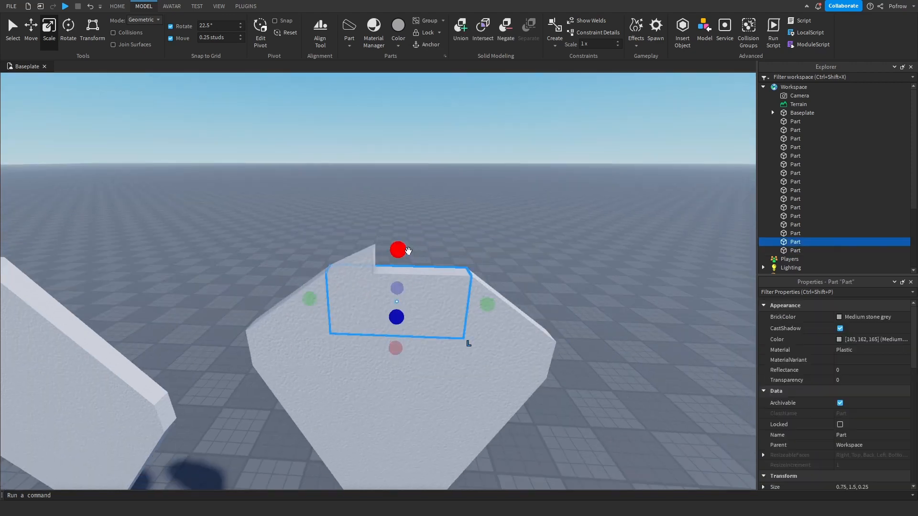
key("ctrl+d")
left_click_drag(408, 251, 399, 225)
left_click_drag(307, 287, 352, 289)
left_click_drag(487, 293, 451, 305)
left_click_drag(399, 348, 641, 433)
Duplicate the small top wedge, rotate it to face the other way and place it on the opposite side of the cap.
left_click(500, 229)
left_click(369, 264)
key("ctrl+d")
key("r")
key("r")
right_click_drag(641, 433, 642, 436)
left_click_drag(641, 433, 454, 204)
left_click(557, 176)
right_click_drag(557, 176, 557, 175)
key("s")
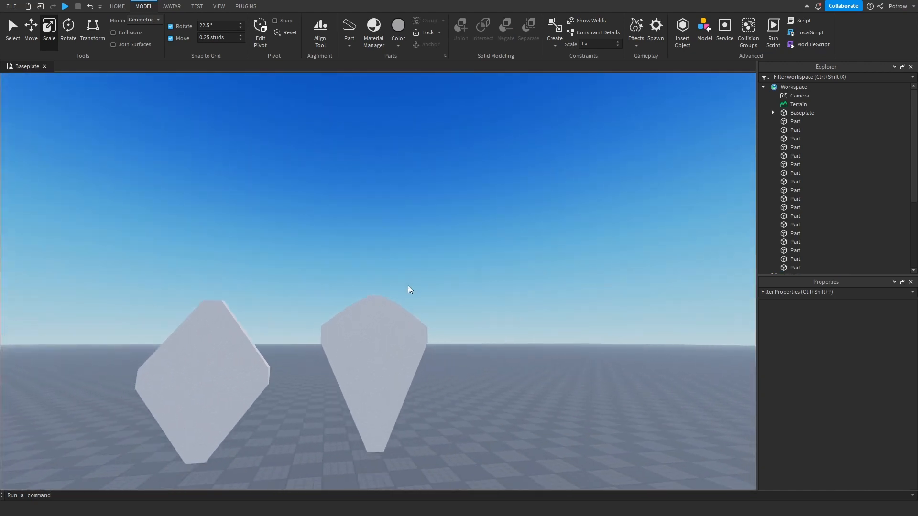
Select all eleven parts of the reshaped profile and move them sideways, farther from the original diamond.
key("a")
left_click_drag(485, 266, 467, 436)
key("w")
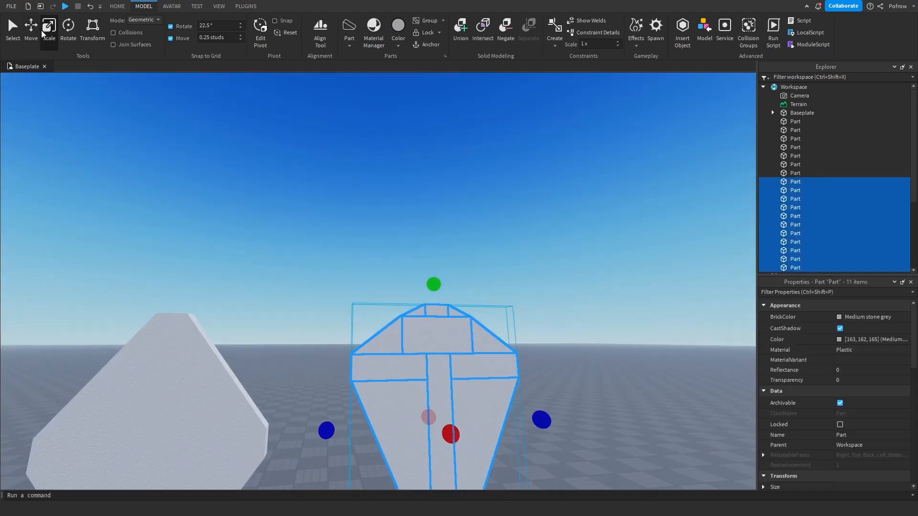
key("ctrl+2")
left_click_drag(372, 432, 497, 431)
left_click(530, 237)
Examine the reshaped profile beside the original diamond from a distance and up close.
key("s")
key("d")
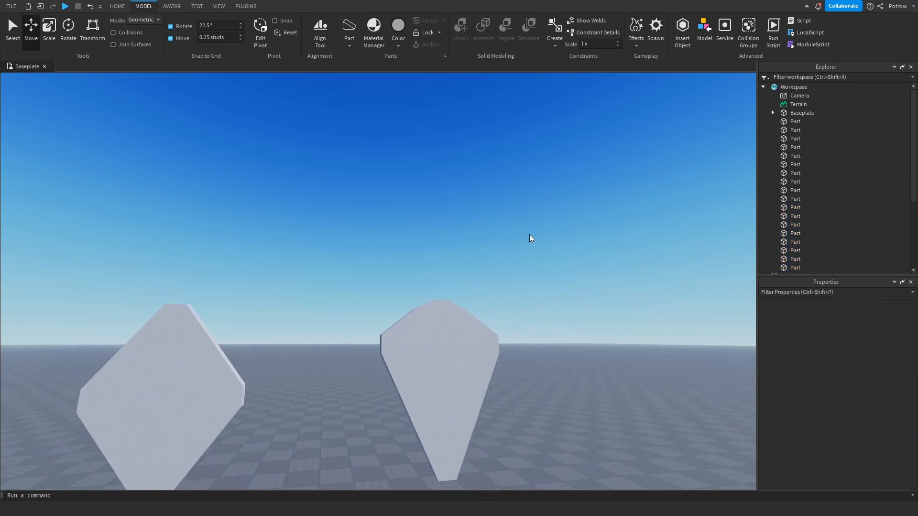
key("w")
right_click_drag(530, 237, 530, 239)
key("s")
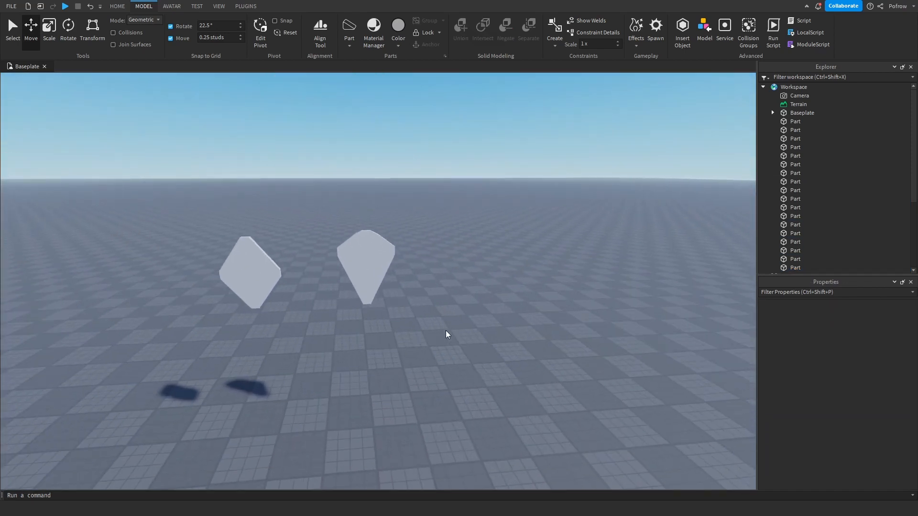
right_click_drag(446, 334, 443, 334)
key("w")
key("s")
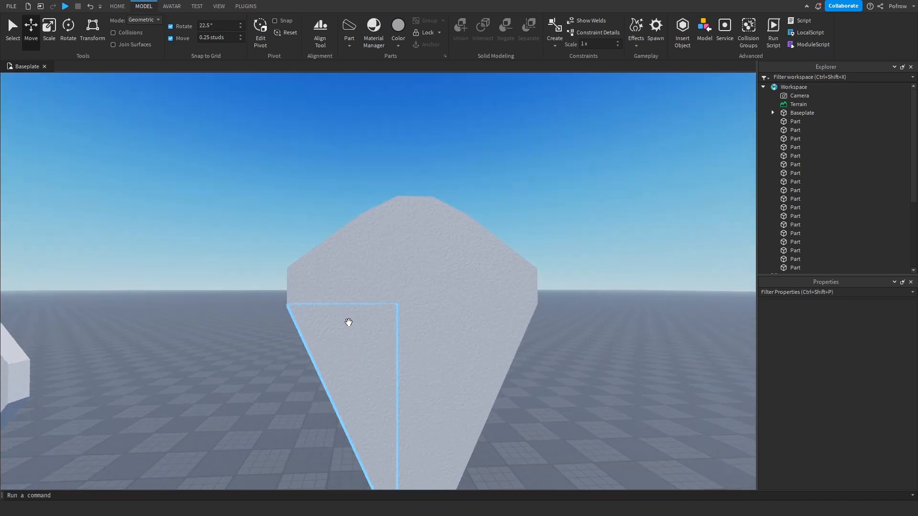
Shorten the reshaped profile's two lower wedges from the top to 3 studs.
left_click(348, 326)
left_click(435, 318, "ctrl")
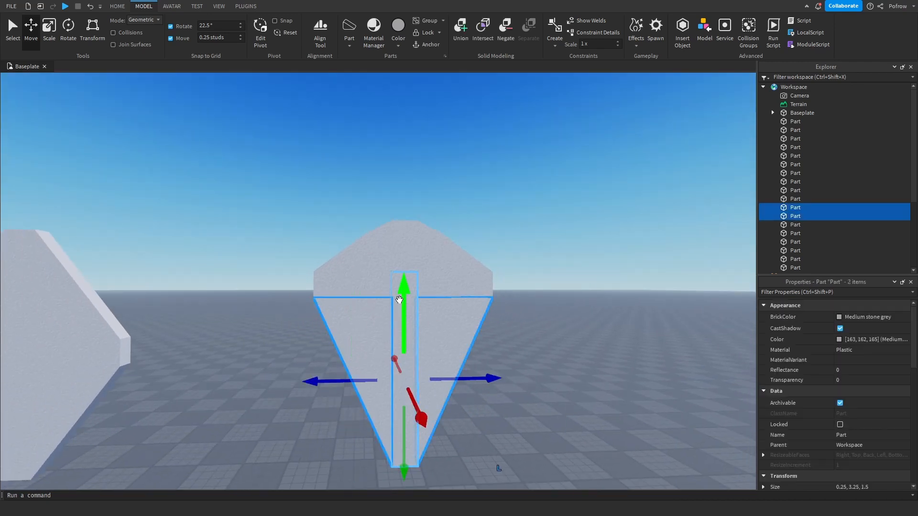
left_click_drag(399, 300, 402, 306)
left_click(510, 322)
left_click(332, 321)
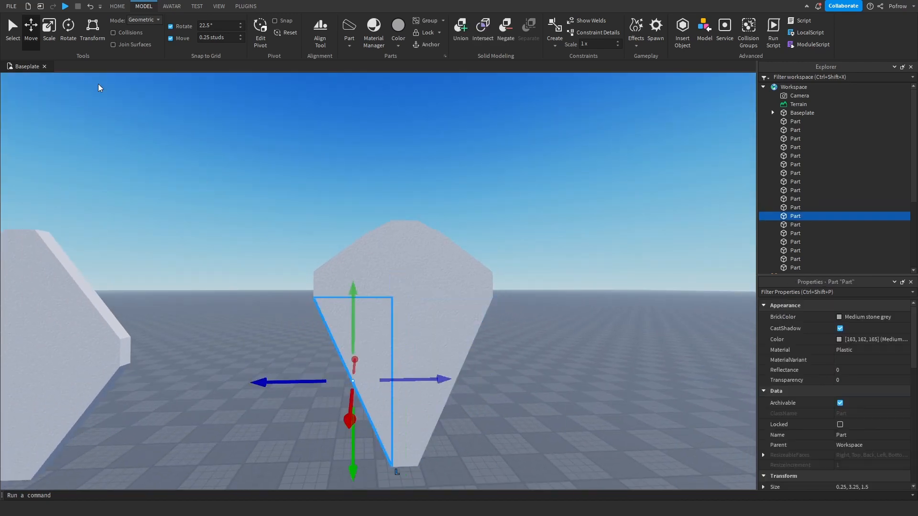
left_click(43, 28)
left_click_drag(352, 287, 353, 307)
left_click(449, 335)
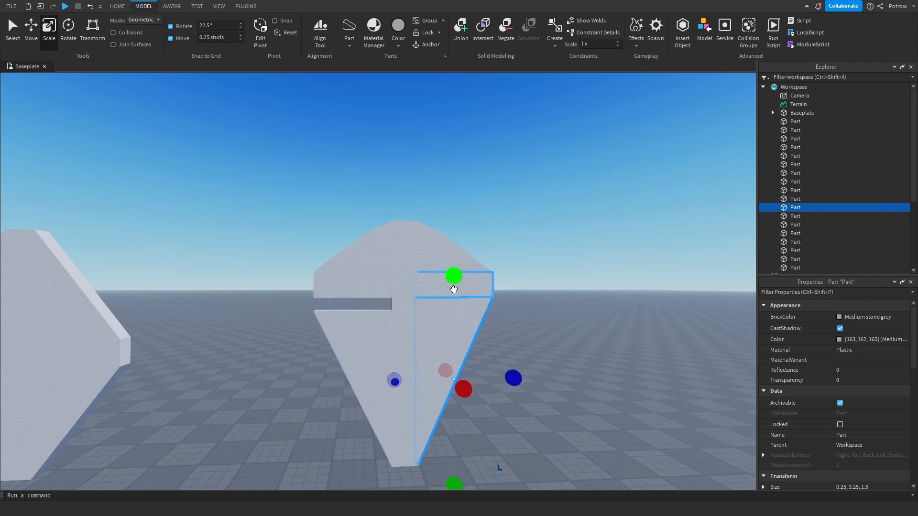
left_click_drag(453, 274, 452, 307)
Stretch the reshaped profile's two side bars downward to meet the shortened lower wedges.
left_click(353, 286)
left_click_drag(349, 314, 351, 328)
left_click(462, 286)
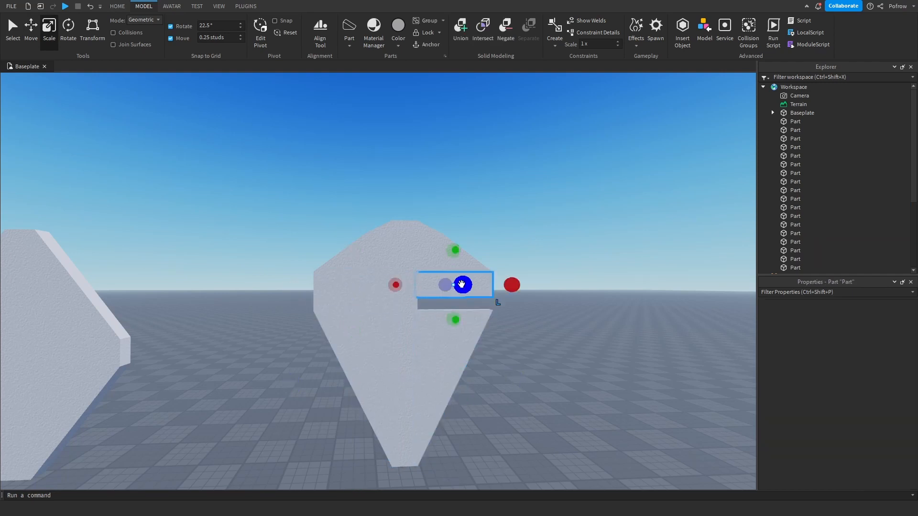
left_click_drag(454, 317, 456, 334)
left_click(570, 335)
scroll(570, 336, "down", 3)
scroll(568, 336, "down", 3)
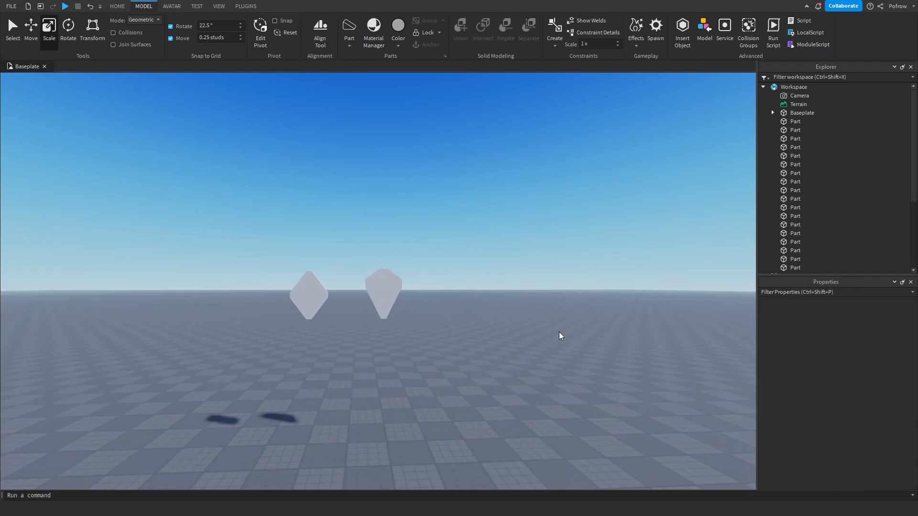
key("w")
key("a")
right_click_drag(525, 325, 522, 325)
key("w")
left_click(381, 280)
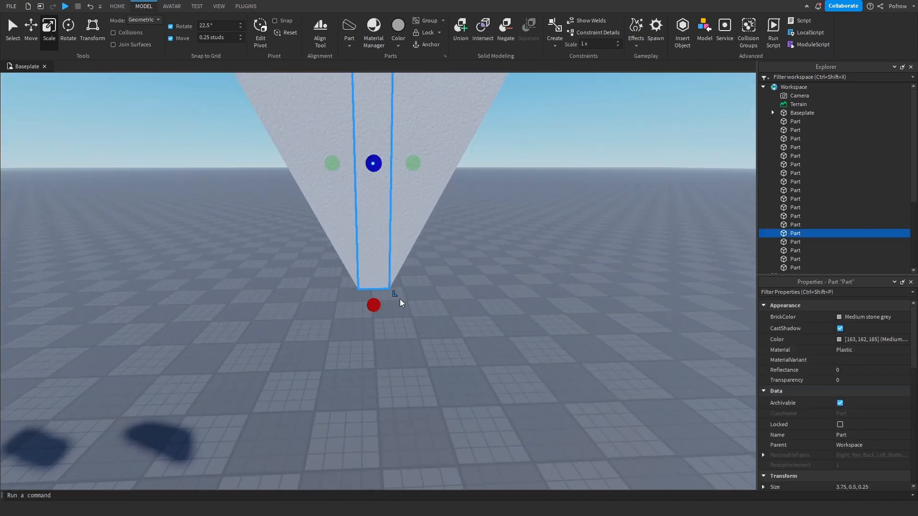
right_click_drag(401, 303, 402, 301)
left_click_drag(392, 234, 378, 236)
left_click_drag(309, 229, 306, 227)
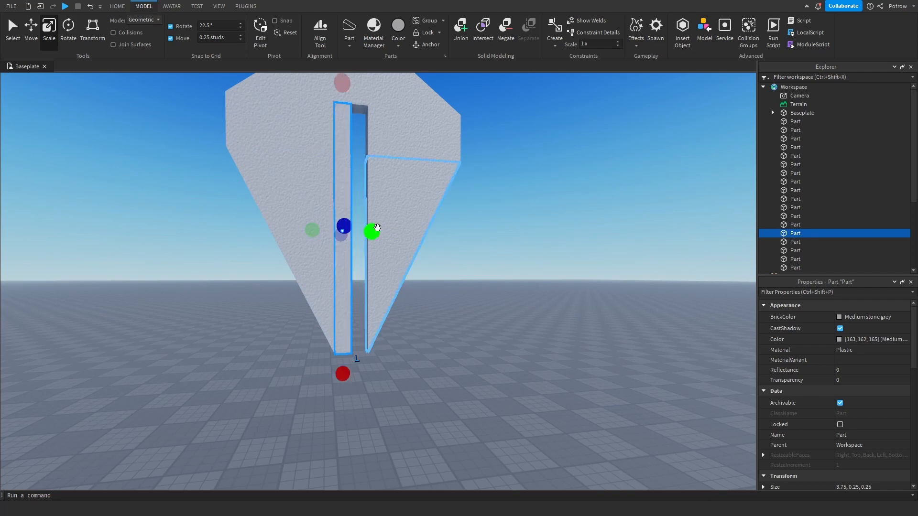
left_click_drag(377, 228, 383, 230)
left_click(381, 344)
Duplicate a lower wedge and shrink the copy to a 0.25-stud wedge under one half of the centre bar.
left_click(330, 321)
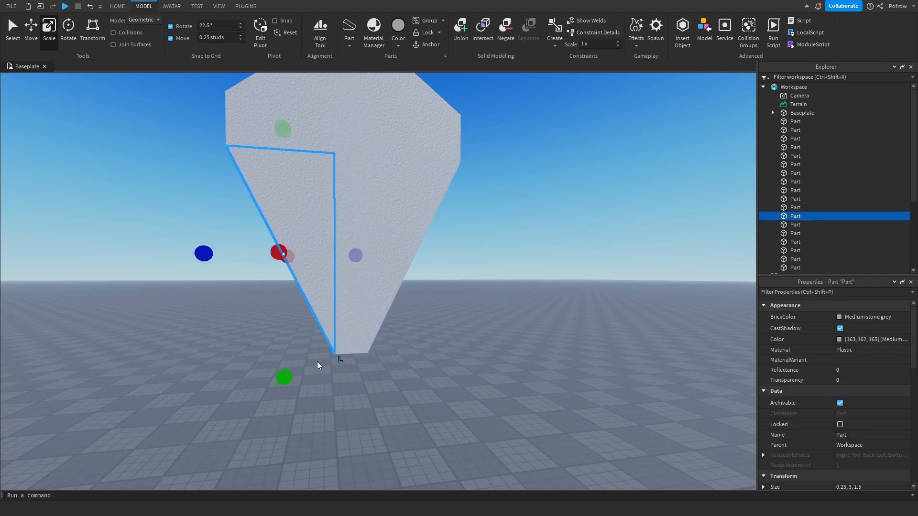
left_click_drag(304, 365, 284, 396)
left_click(326, 329)
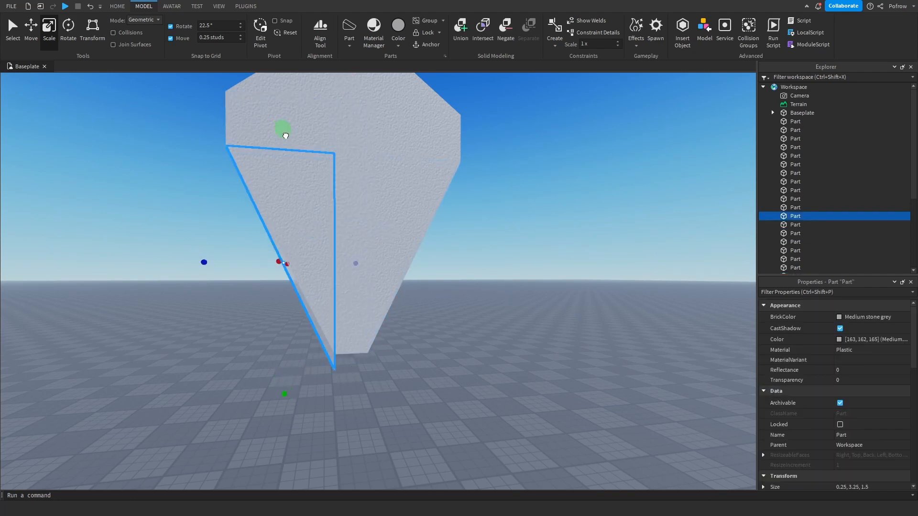
left_click_drag(285, 136, 285, 339)
left_click_drag(348, 358, 302, 367)
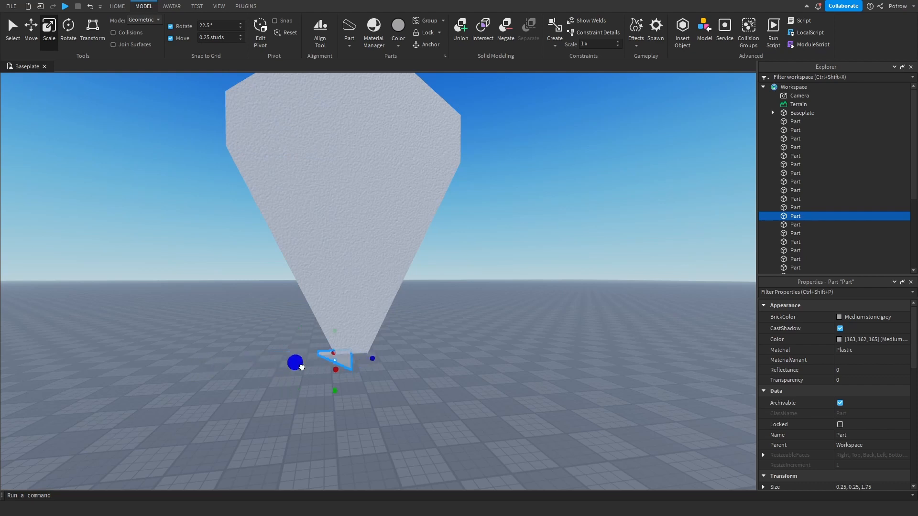
left_click(470, 408)
Duplicate the small bottom wedge and set the copy facing the opposite way to complete the pointed tip.
right_click_drag(471, 408, 478, 382)
left_click(384, 291)
right_click_drag(384, 291, 388, 286)
key("ctrl+d")
right_click_drag(448, 453, 407, 280)
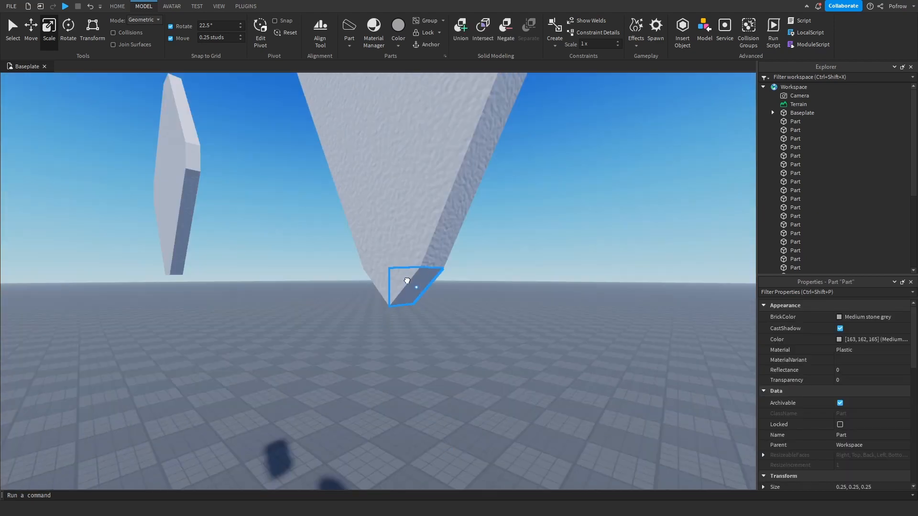
left_click(545, 340)
Compare the overall shapes of the diamond and the reshaped profile from several viewpoints.
key("s")
right_click_drag(545, 340, 544, 340)
key("s")
key("w")
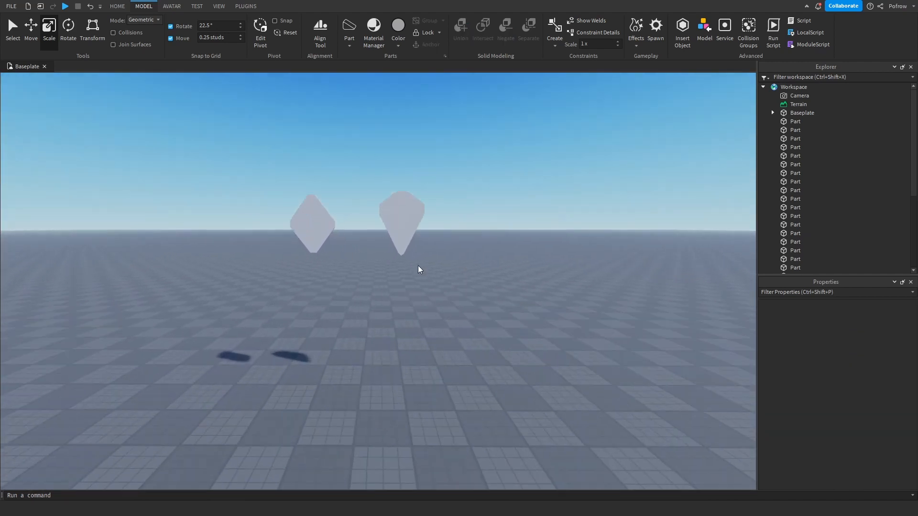
key("s")
left_click_drag(492, 313, 492, 342)
left_click(492, 343)
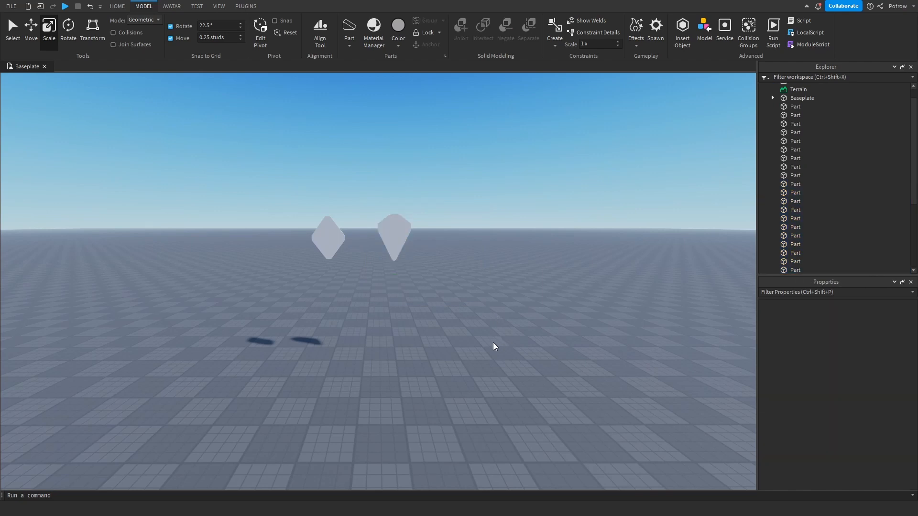
right_click_drag(492, 342, 492, 337)
key("w")
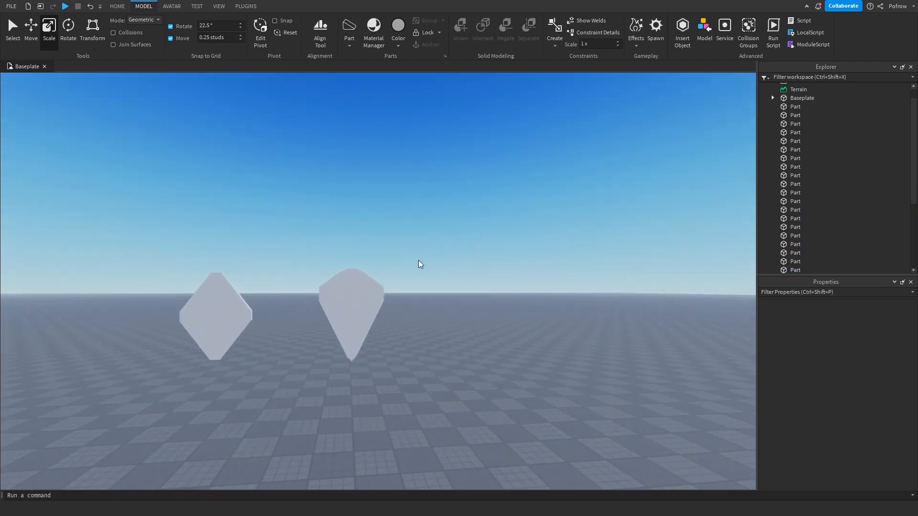
key("s")
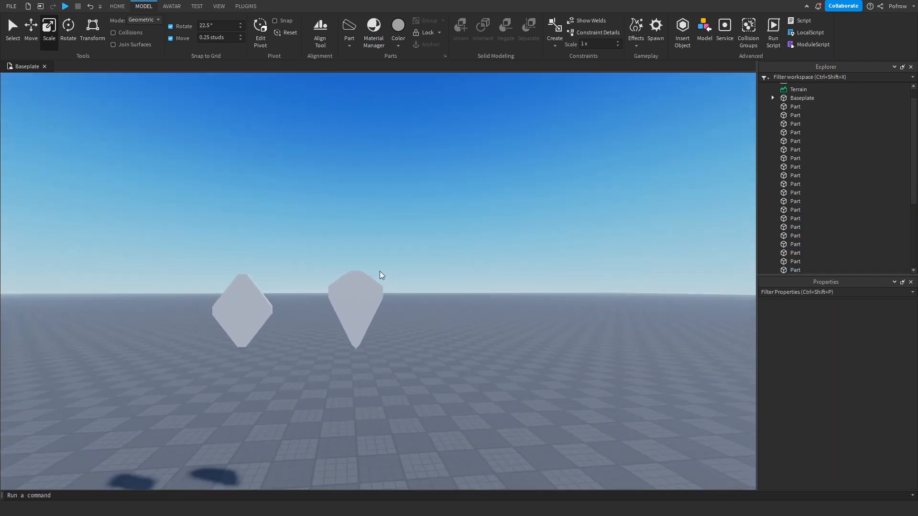
key("w")
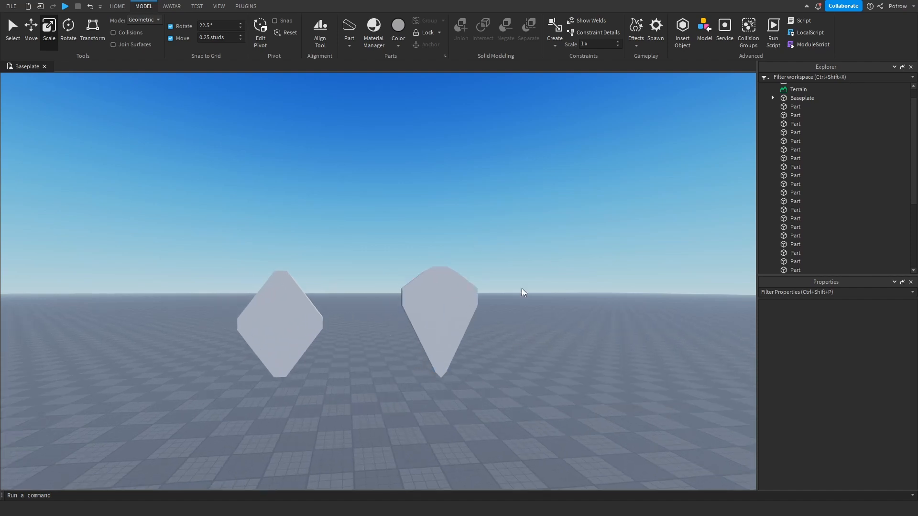
left_click_drag(523, 292, 363, 391)
left_click(597, 384)
left_click_drag(175, 293, 416, 434)
left_click(416, 434)
key("w")
key("s")
right_click_drag(258, 258, 258, 258)
key("w")
key("d")
key("s")
Union the diamond's seven parts into one solid and the reshaped profile's thirteen parts into another.
left_click_drag(298, 241, 448, 401)
key("w")
key("d")
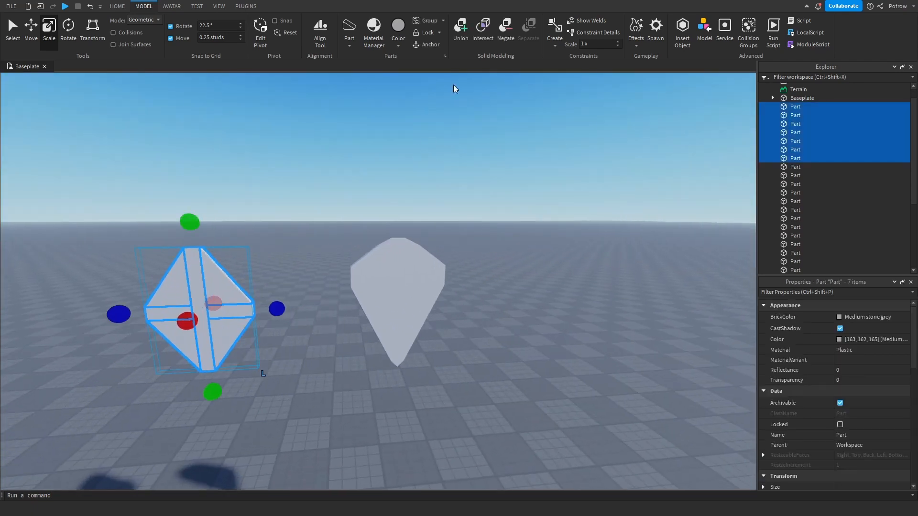
left_click(457, 48)
left_click_drag(553, 221, 334, 410)
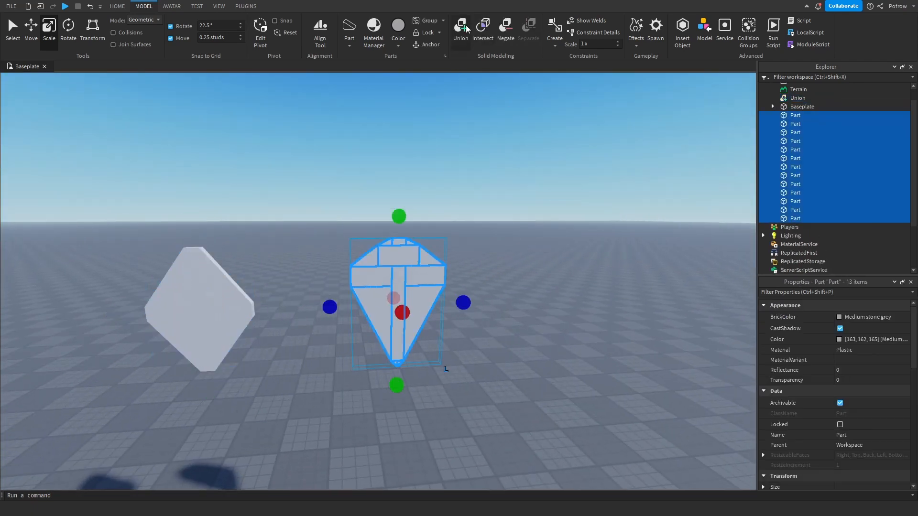
key("ctrl+shift+g")
Stretch the unioned diamond along its thickness into a long bar.
left_click(230, 298)
key("s")
key("a")
right_click_drag(401, 282, 401, 285)
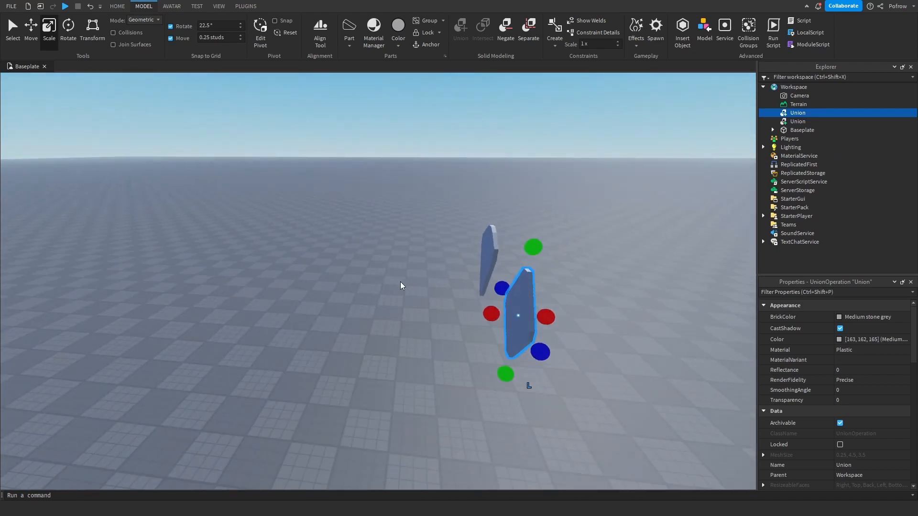
key("d")
left_click_drag(405, 310, 227, 274)
left_click(515, 260)
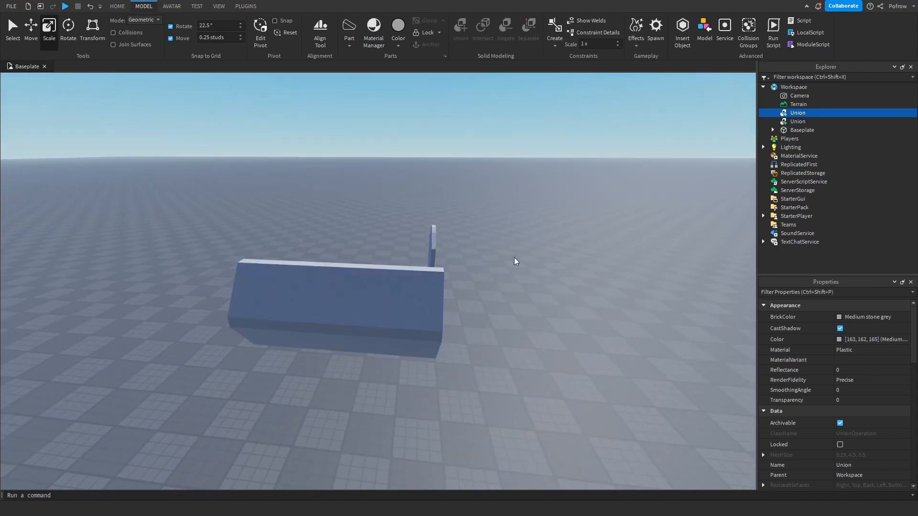
Undo the stretch so the unioned diamond is a thin plate again.
key("w")
key("d")
left_click(92, 6)
left_click(414, 370)
right_click_drag(414, 371, 414, 371)
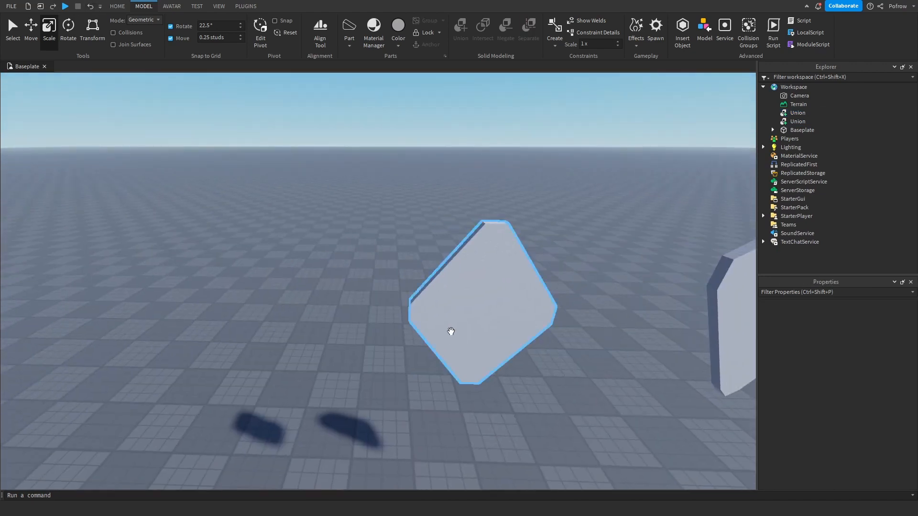
Duplicate the thin diamond union and move the copy well away on the side opposite the reshaped profile.
left_click(449, 331)
key("s")
key("d")
left_click(30, 29)
right_click_drag(400, 240, 400, 240)
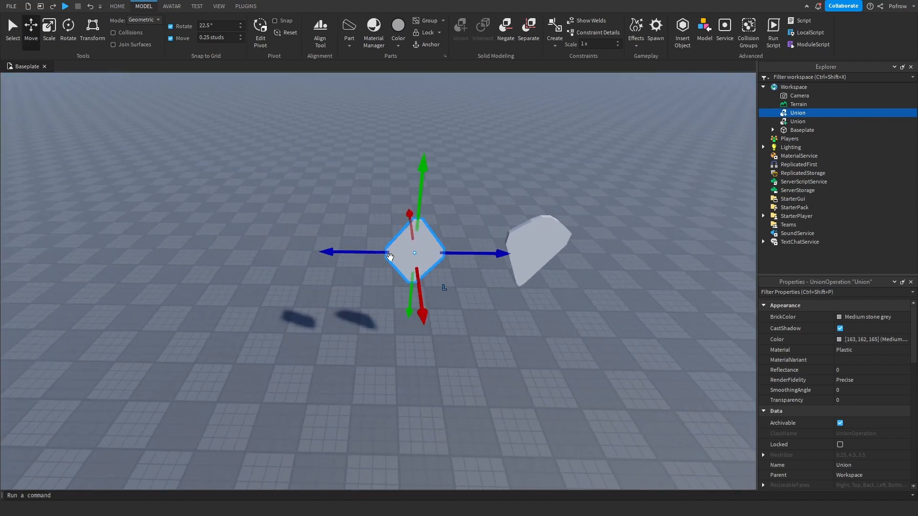
key("ctrl+d")
left_click_drag(390, 257, 161, 256)
left_click(457, 287)
Examine the original diamond and the reshaped profile side by side, apart from the diamond copy.
left_click_drag(316, 183, 622, 357)
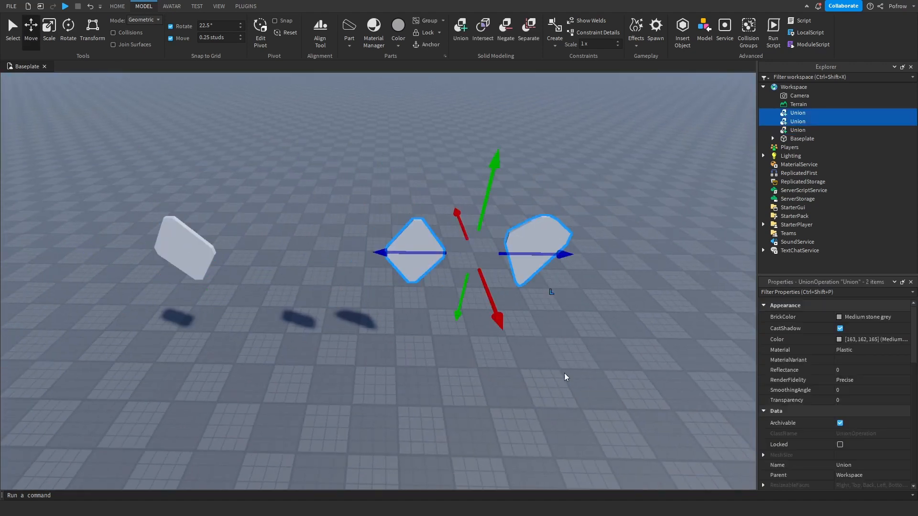
left_click(565, 376)
left_click_drag(323, 146, 351, 119)
left_click(626, 385)
left_click_drag(320, 204, 634, 382)
left_click(613, 387)
scroll(301, 357, "up", 1)
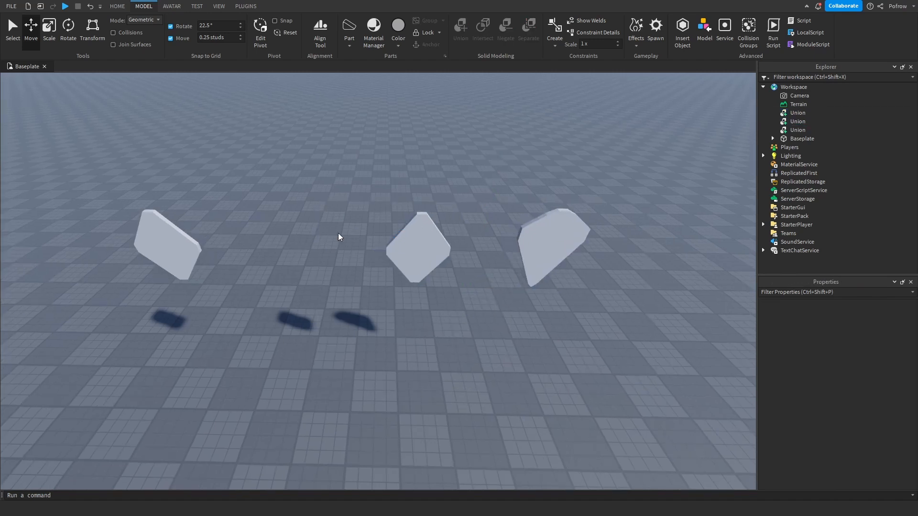
right_click_drag(381, 284, 420, 292)
left_click_drag(339, 256, 617, 441)
left_click(636, 440)
right_click_drag(603, 350, 605, 351)
left_click_drag(577, 244, 234, 411)
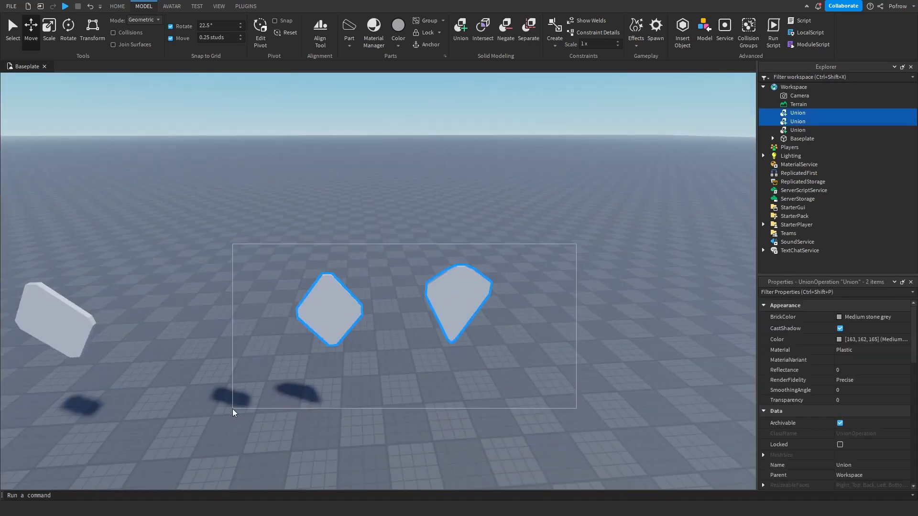
left_click(430, 358)
key("w")
left_click_drag(132, 201, 626, 413)
left_click(636, 422)
right_click_drag(636, 425, 610, 414)
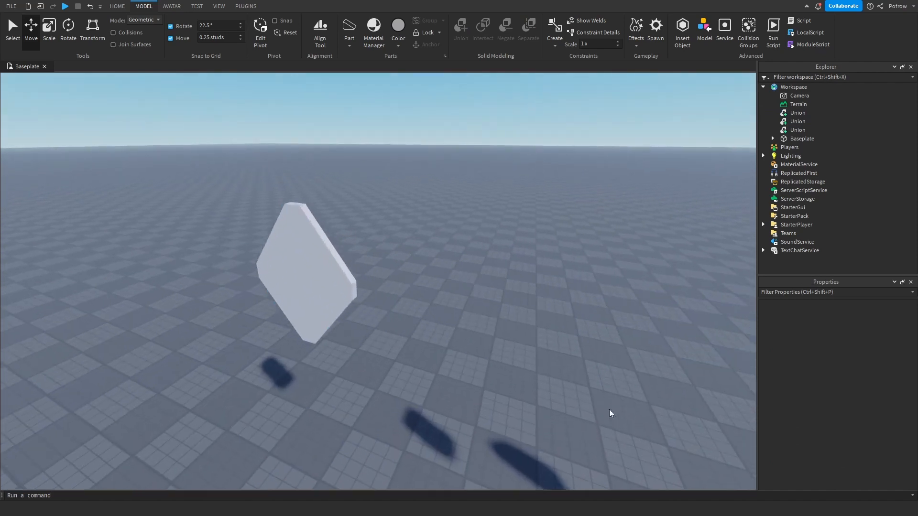
Scale the separated diamond copy along its thickness to make it about twice as thick.
left_click(365, 311)
right_click_drag(365, 311, 360, 311)
right_click_drag(435, 322, 434, 327)
key("w")
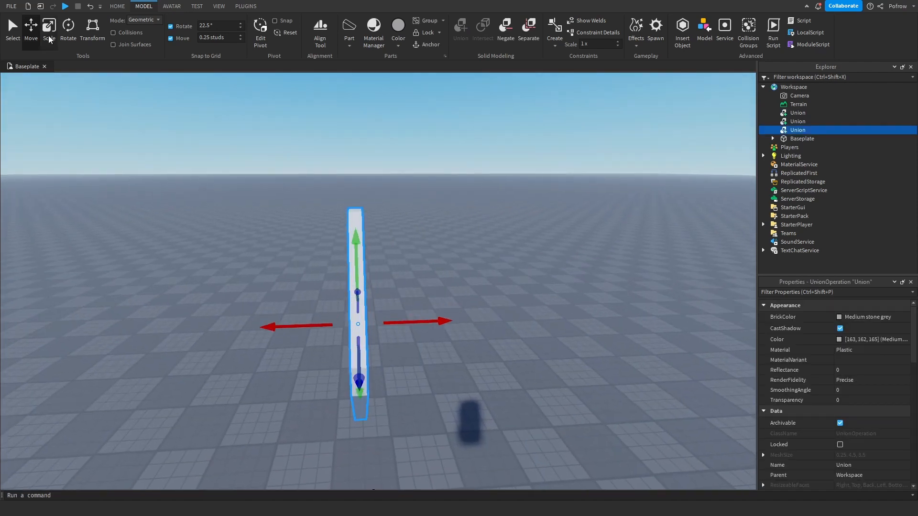
left_click(50, 34)
left_click_drag(379, 341, 374, 341)
left_click(484, 317)
key("a")
key("s")
right_click_drag(485, 315, 485, 318)
key("d")
left_click(362, 319)
left_click_drag(331, 327, 400, 333)
left_click(472, 287)
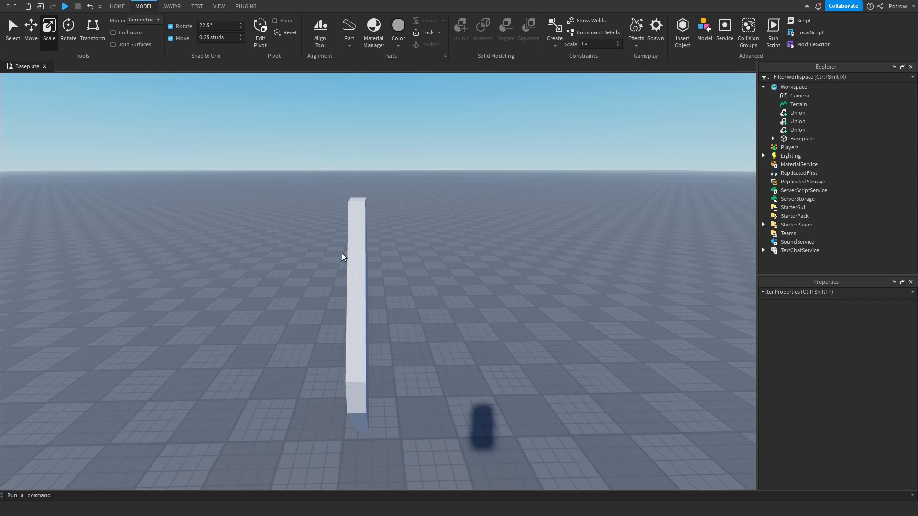
left_click(361, 268)
left_click_drag(384, 322, 404, 323)
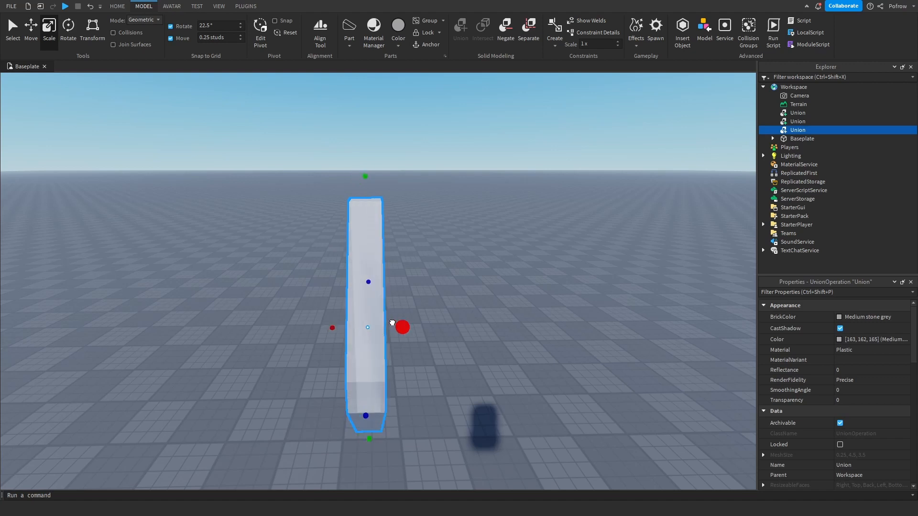
left_click(295, 306)
Try rotating a duplicate of the thickened diamond with the 22.5° rotation snap, then delete the duplicate.
left_click(365, 314)
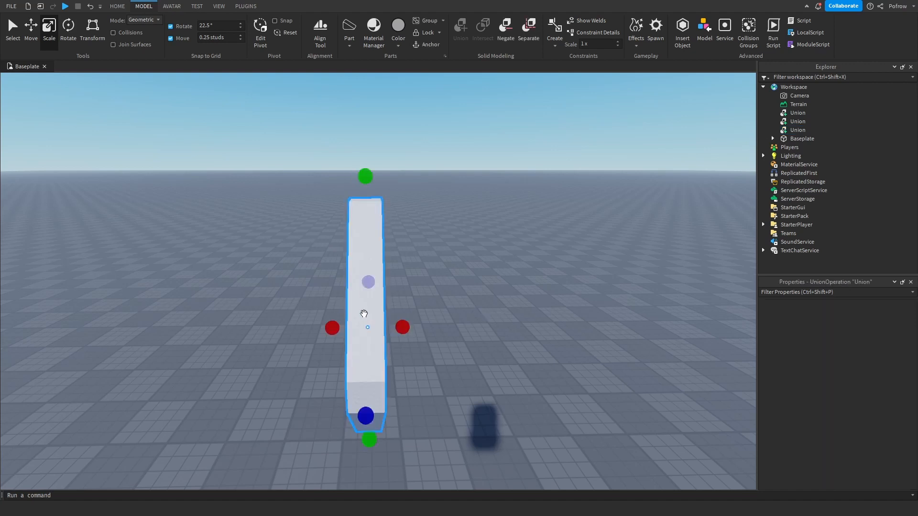
left_click(68, 28)
right_click_drag(467, 309, 412, 277)
key("ctrl+d")
mouse_move(397, 238)
left_mouse_down()
mouse_move(409, 246)
mouse_move(401, 240)
left_mouse_up()
key("Delete")
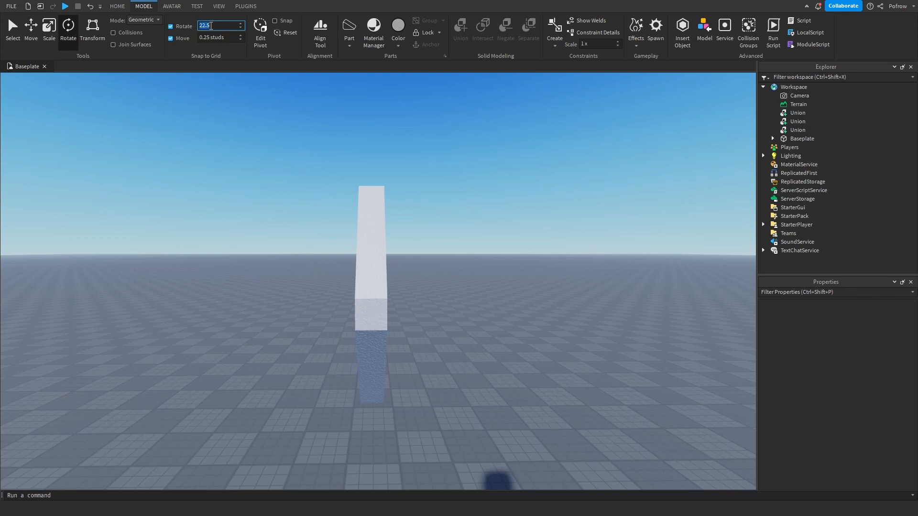
Set the rotation snap to 5° and fan out two duplicates of the thickened diamond, one tilted to each side.
left_click(354, 237)
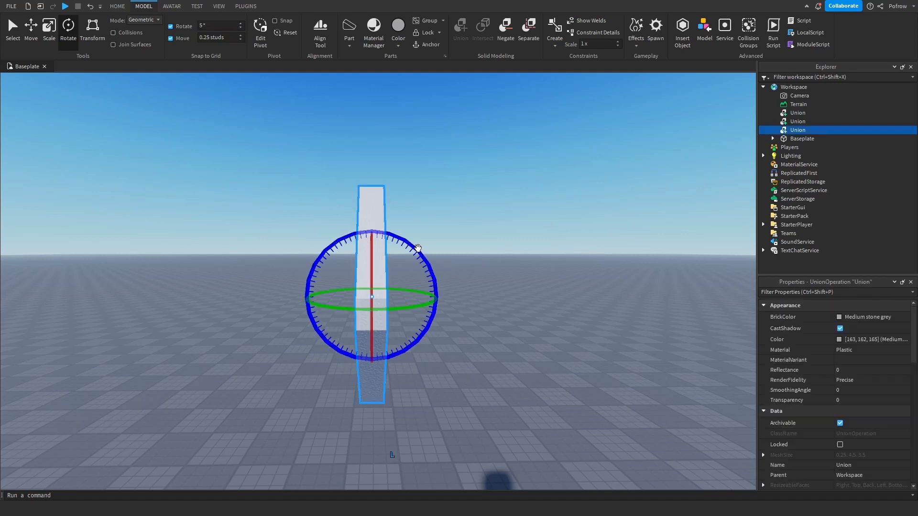
key("ctrl+d")
mouse_move(399, 239)
left_mouse_down()
mouse_move(415, 247)
mouse_move(386, 249)
left_mouse_up()
left_click(418, 231)
left_click(403, 210)
key("ctrl+d")
left_click(434, 261)
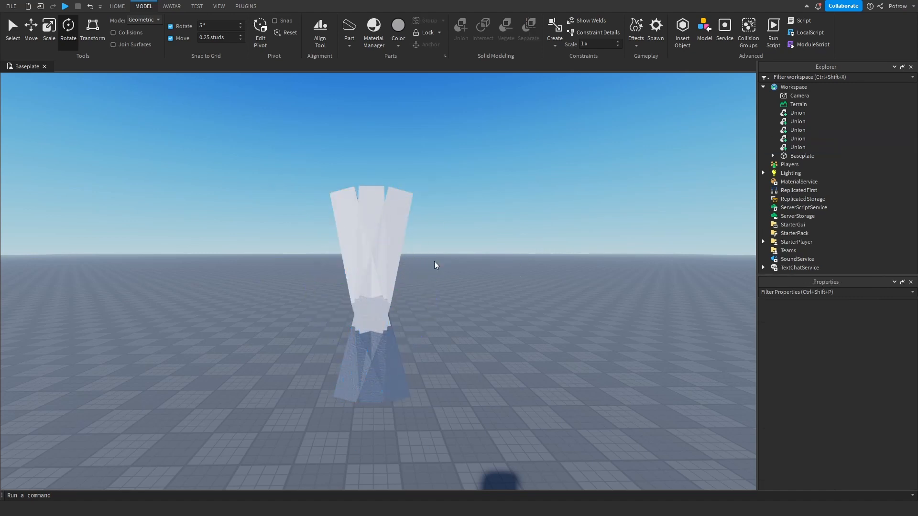
right_click_drag(436, 322, 424, 338)
right_click_drag(377, 271, 424, 193)
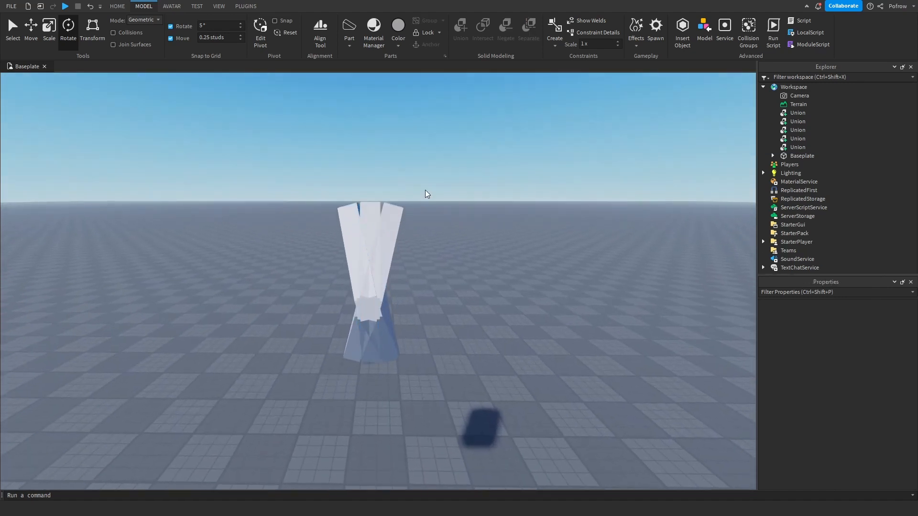
Duplicate the fan of three diamonds, move the selected pieces away and scale them down.
left_click_drag(424, 193, 246, 292)
key("ctrl+d")
left_click(31, 29)
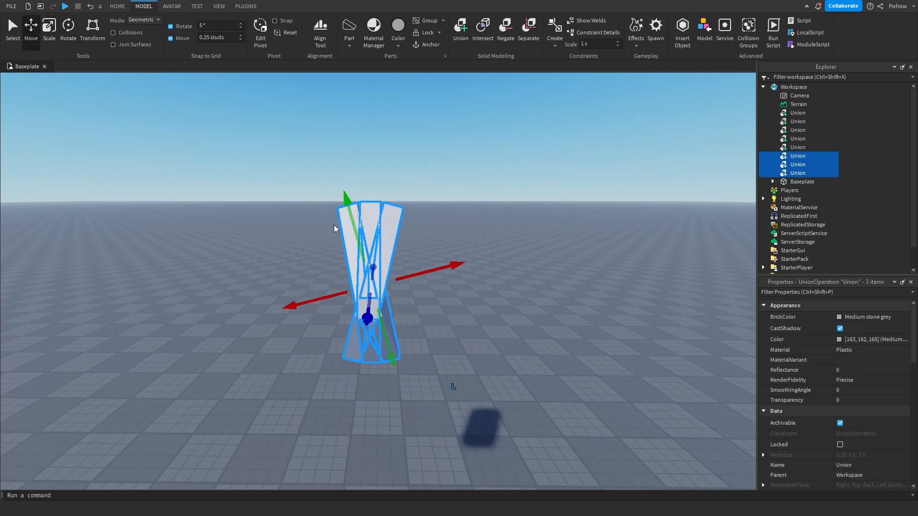
left_click(373, 209, "ctrl")
key("d")
left_click_drag(363, 213, 519, 332)
key("w")
left_click(50, 40)
left_click_drag(436, 334, 436, 411)
key("f")
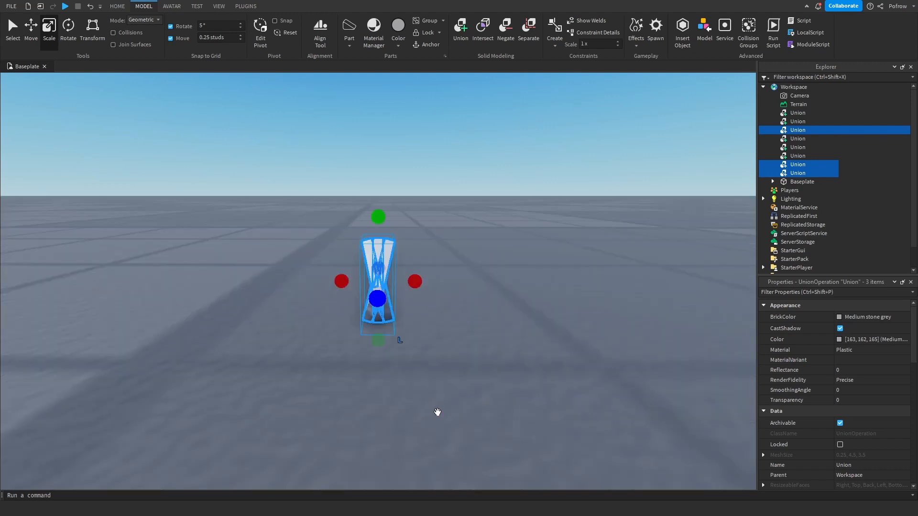
Delete the scaled-down group of three diamond pieces.
left_click(492, 322)
key("s")
right_click_drag(450, 267, 450, 268)
key("w")
key("s")
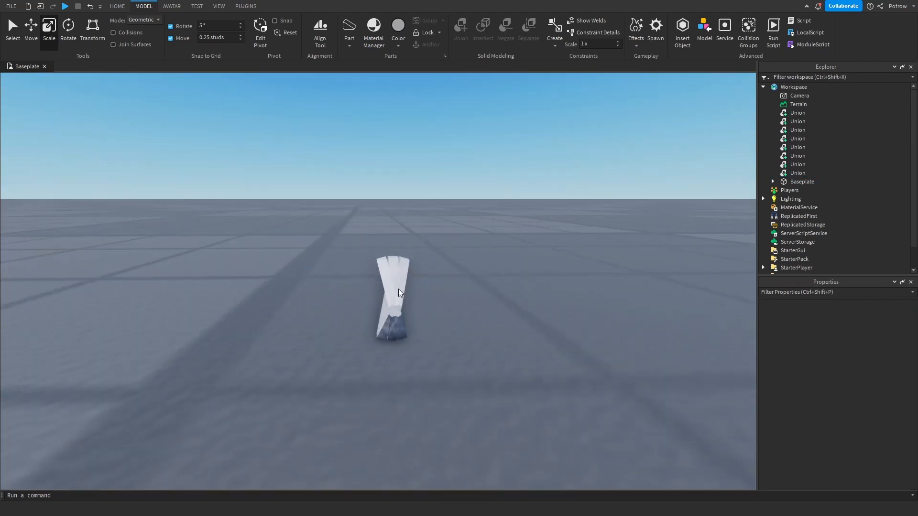
left_click_drag(465, 215, 234, 442)
key("Delete")
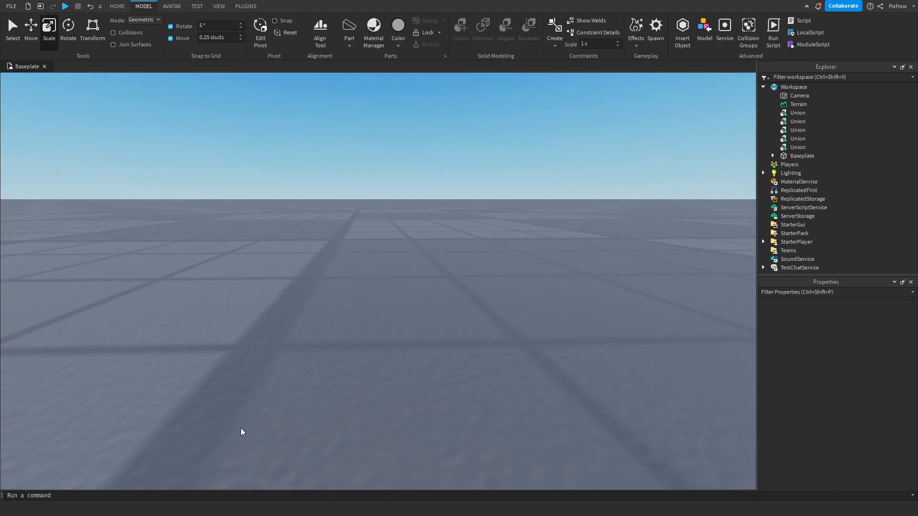
Delete the two tilted diamond duplicates from the remaining fan, keeping only the upright one.
key("s")
right_click_drag(279, 395, 279, 394)
key("w")
key("w")
key("s")
key("a")
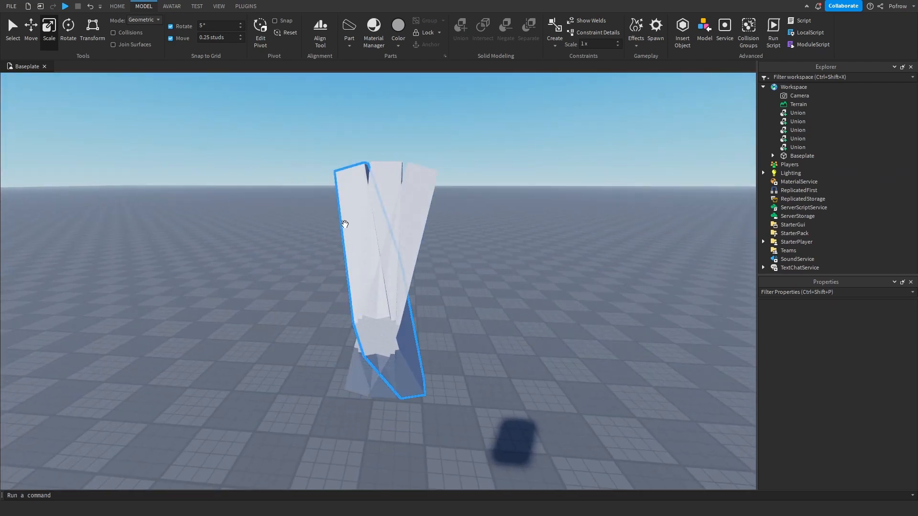
right_click_drag(344, 224, 345, 224)
key("a")
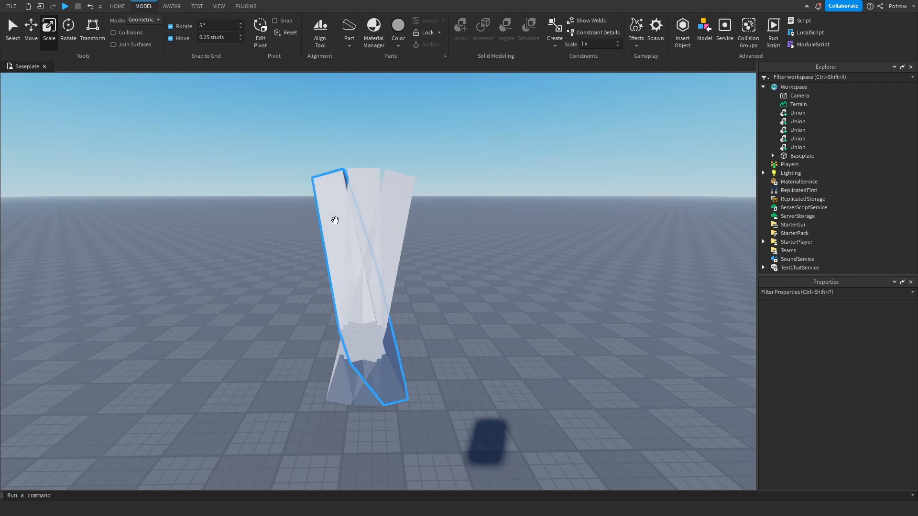
left_click(332, 204)
key("Delete")
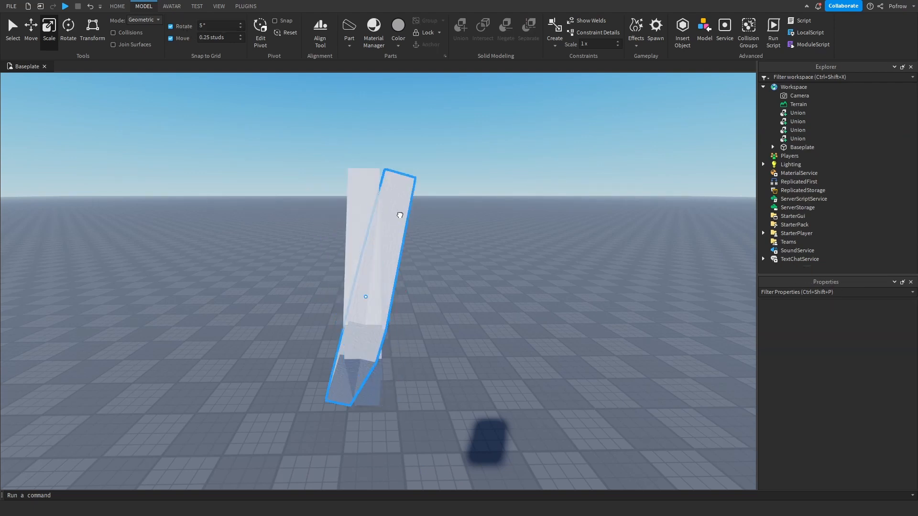
left_click(400, 213)
key("Delete")
Set the rotation snap to 2.5° and fan out two duplicates of the upright diamond, tilted in opposite directions.
left_click(365, 203)
left_click(211, 24)
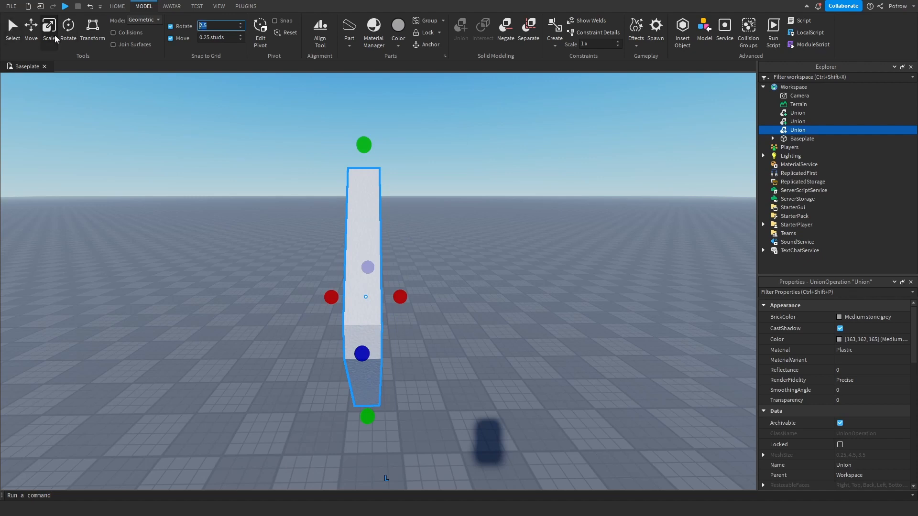
left_click(68, 28)
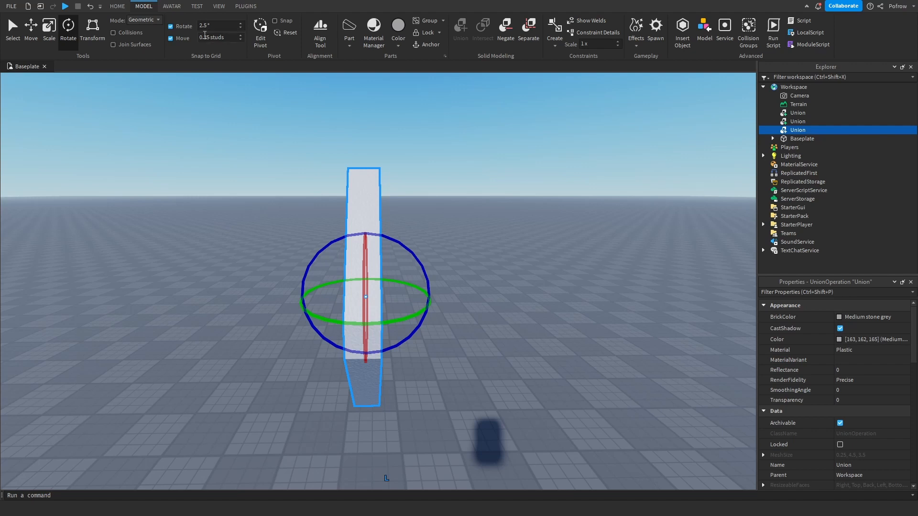
left_click(477, 232)
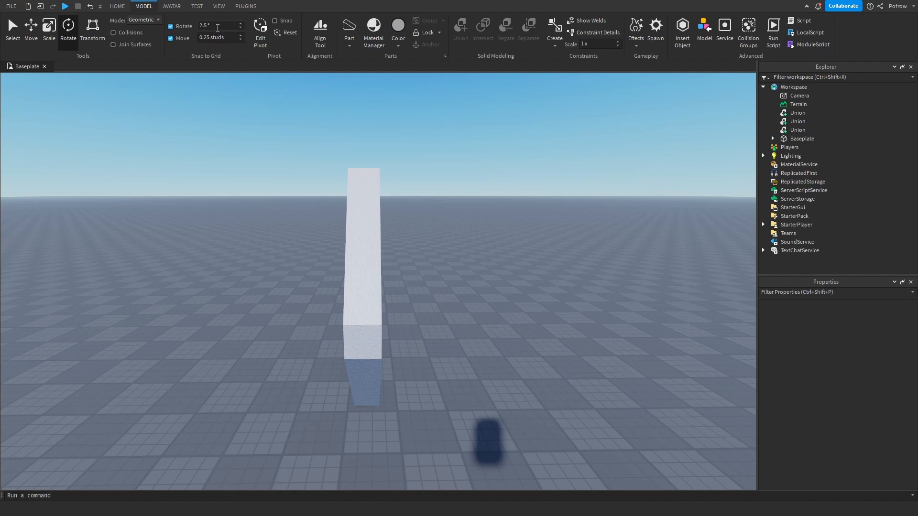
left_click(378, 236)
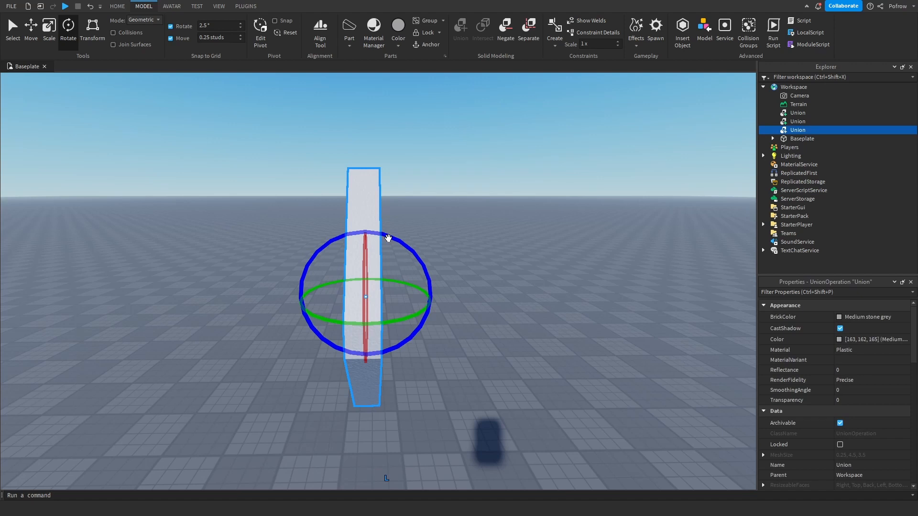
key("ctrl+d")
left_click_drag(388, 237, 406, 253)
left_click(432, 229)
left_click(397, 232)
key("ctrl+d")
left_click(509, 254)
Inspect how the top edges and faces of the three fanned diamonds meet, from near and far.
scroll(478, 253, "down", 3)
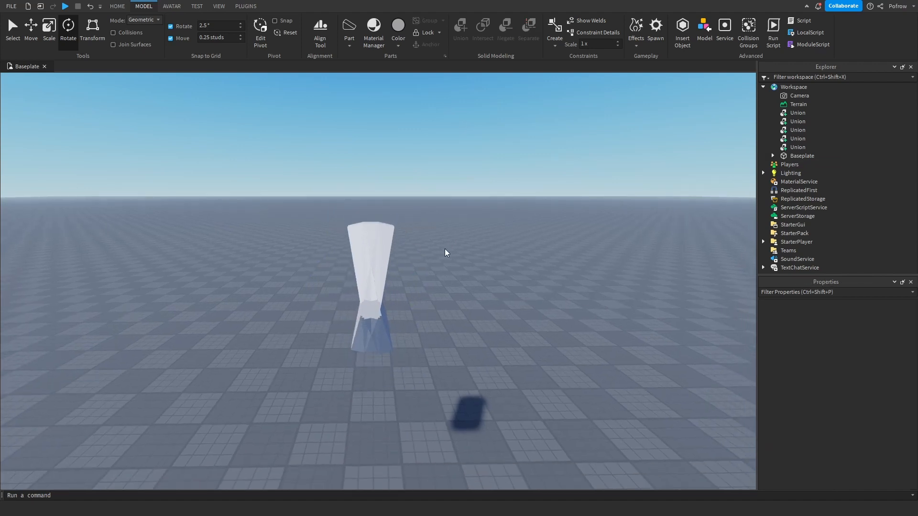
right_click_drag(447, 251, 446, 251)
scroll(446, 251, "up", 5)
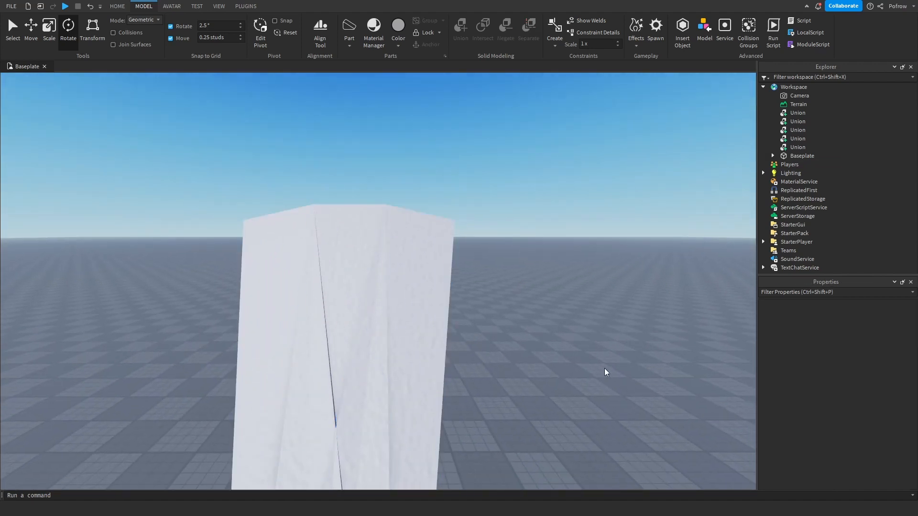
scroll(532, 328, "down", 5)
left_click(368, 355)
right_click_drag(465, 290, 466, 291)
left_click(524, 283)
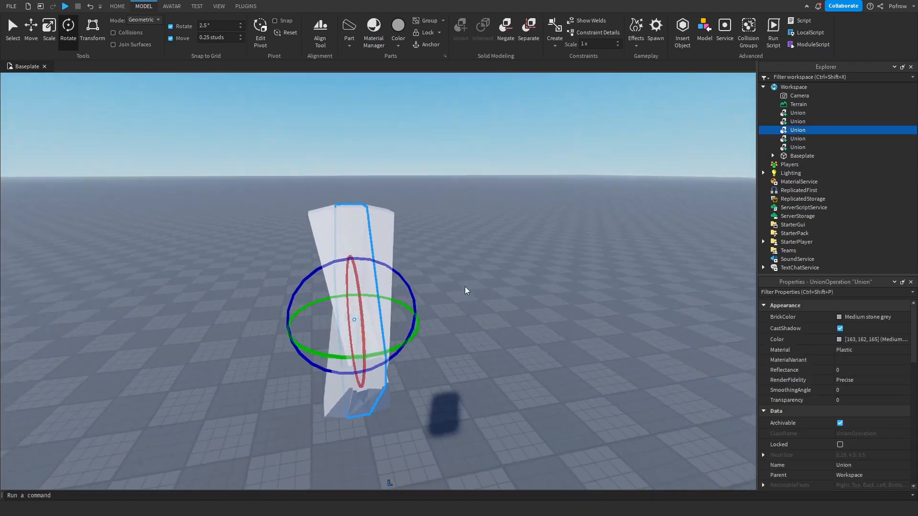
left_click(361, 215)
left_click(564, 266)
right_click_drag(564, 266, 535, 281)
left_click(366, 239)
left_click(535, 281)
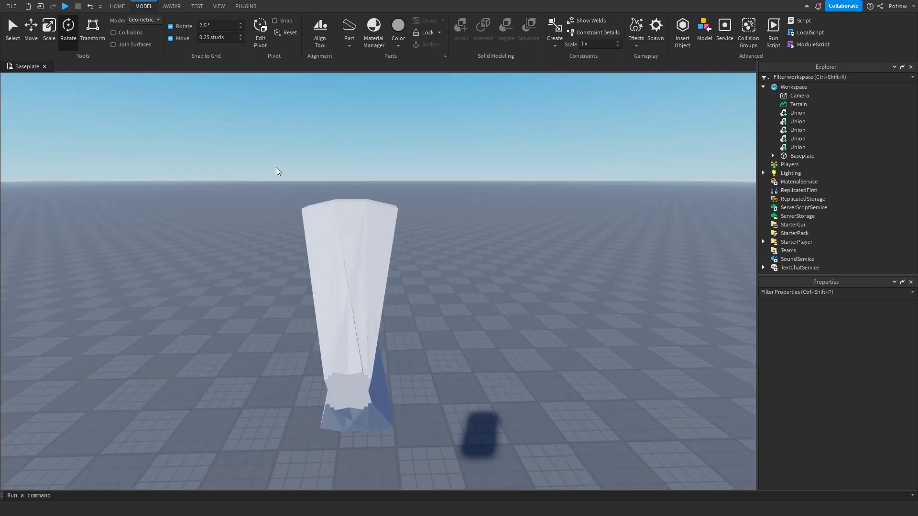
left_click_drag(433, 375, 462, 400)
left_click(525, 426)
left_click_drag(427, 200, 266, 416)
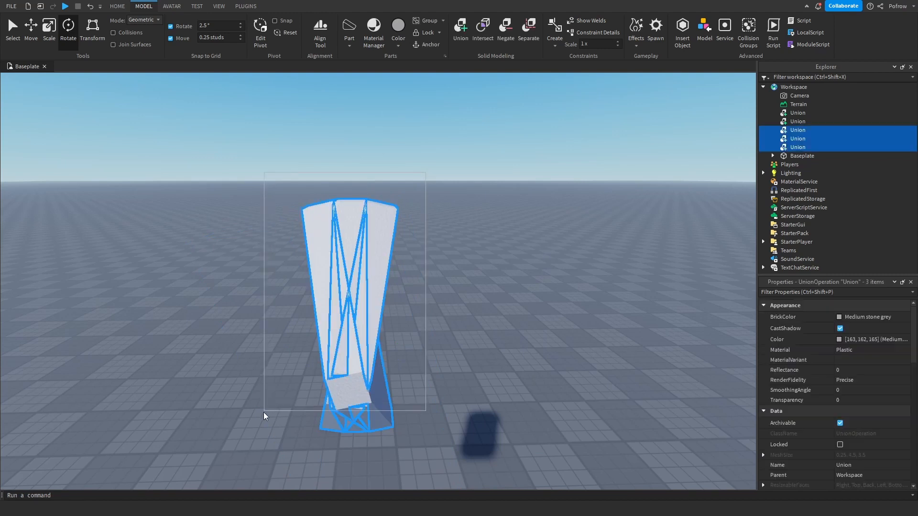
left_click(545, 383)
left_click(358, 205)
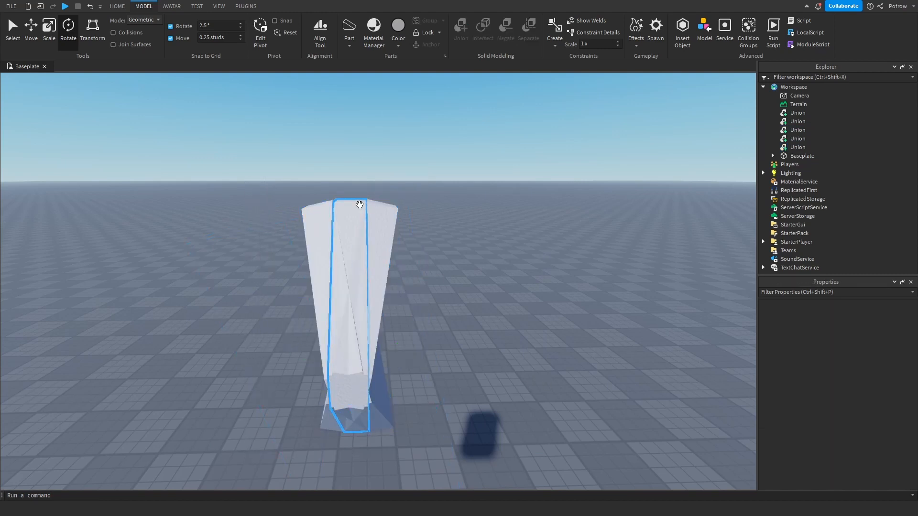
Duplicate the three fanned diamonds together and move the copy sideways until it sits against the first fan.
left_click(30, 26)
left_click_drag(494, 164, 263, 507)
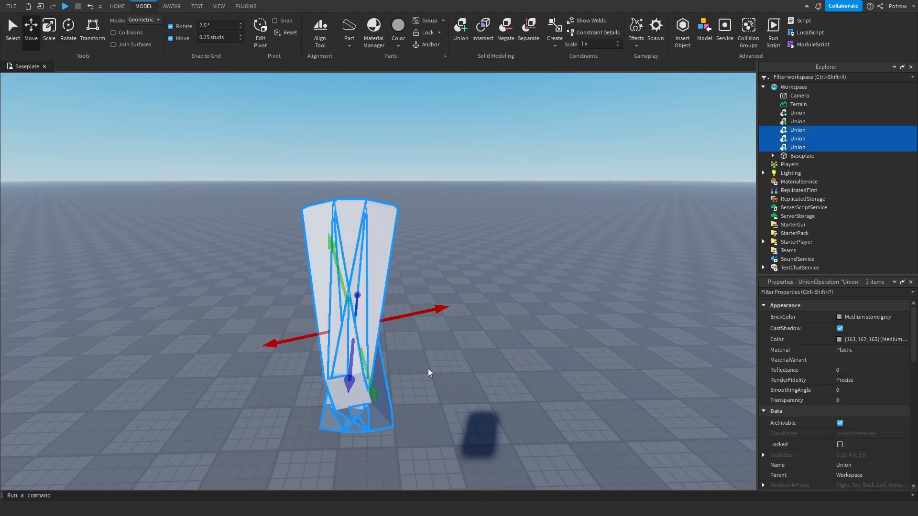
right_click_drag(484, 348, 484, 348)
scroll(327, 318, "down", 2)
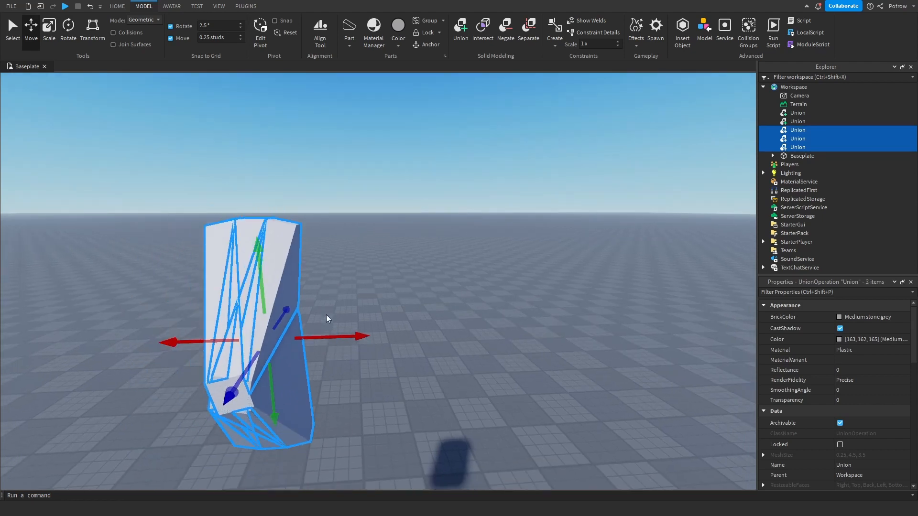
key("ctrl+d")
left_click_drag(321, 334, 388, 349)
left_click(504, 309)
right_click_drag(504, 309, 504, 309)
scroll(390, 300, "down", 2)
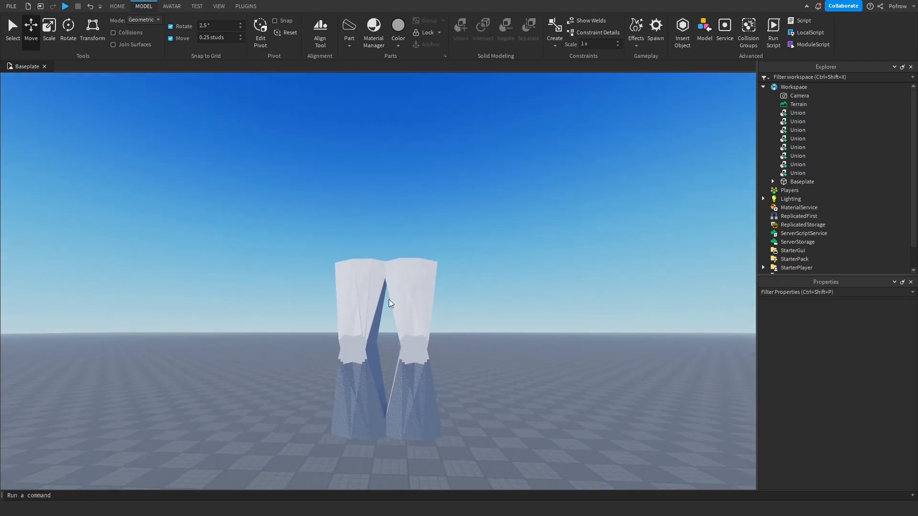
scroll(389, 303, "down", 3)
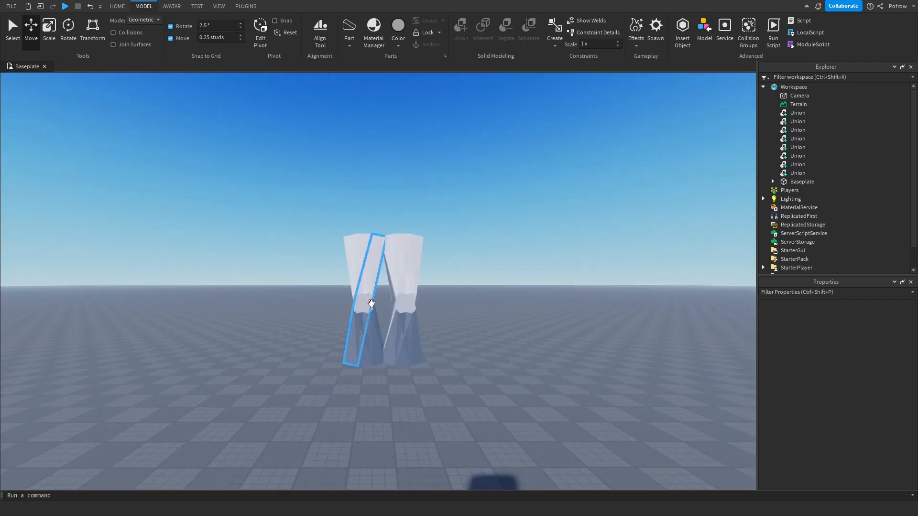
Move the second three-diamond fan inward until its upper edge overlaps the edge of the first fan.
right_click_drag(371, 303, 380, 303)
scroll(392, 299, "up", 2)
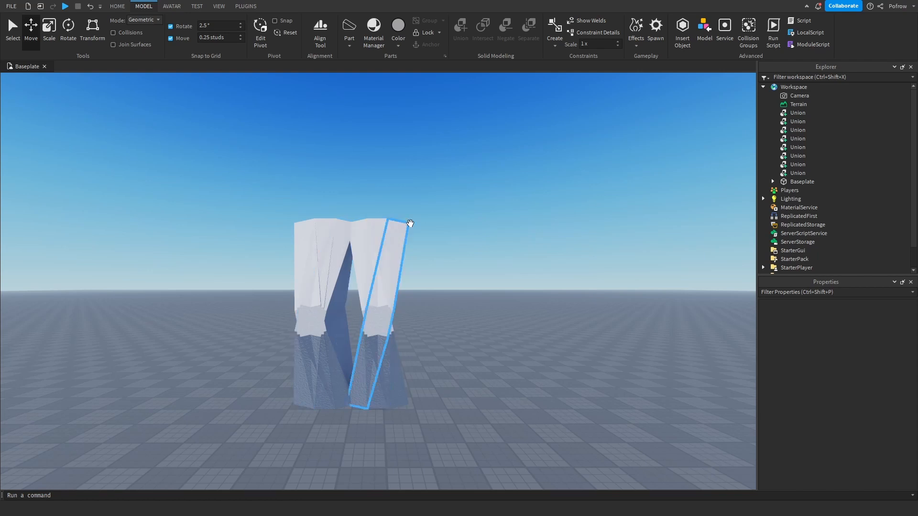
left_click_drag(422, 211, 358, 442)
left_click(510, 266)
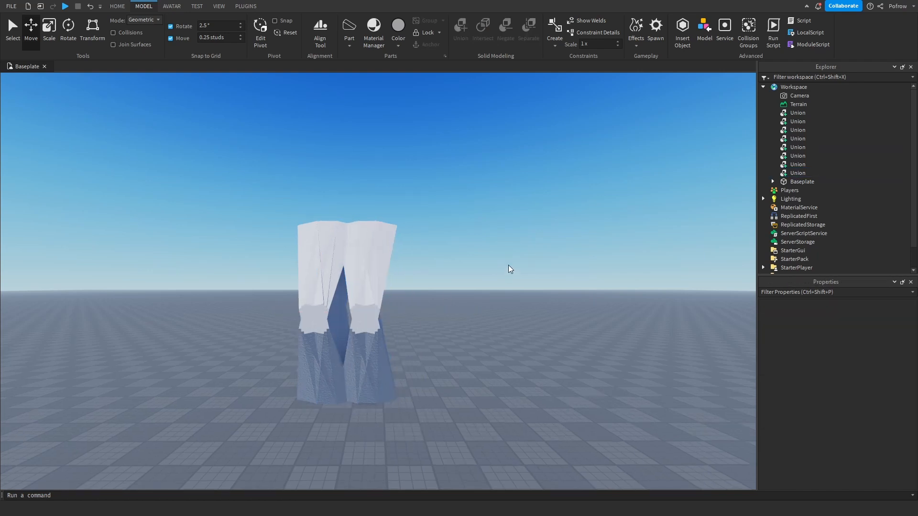
scroll(510, 266, "down", 3)
scroll(480, 239, "up", 2)
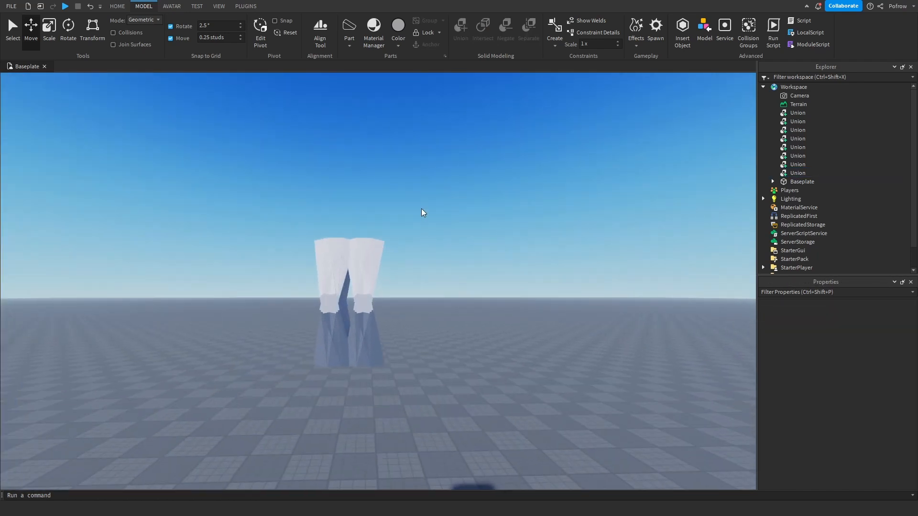
Fine-tune the second fan's sideways position so its top and bottom corners meet those of the first fan.
key("a")
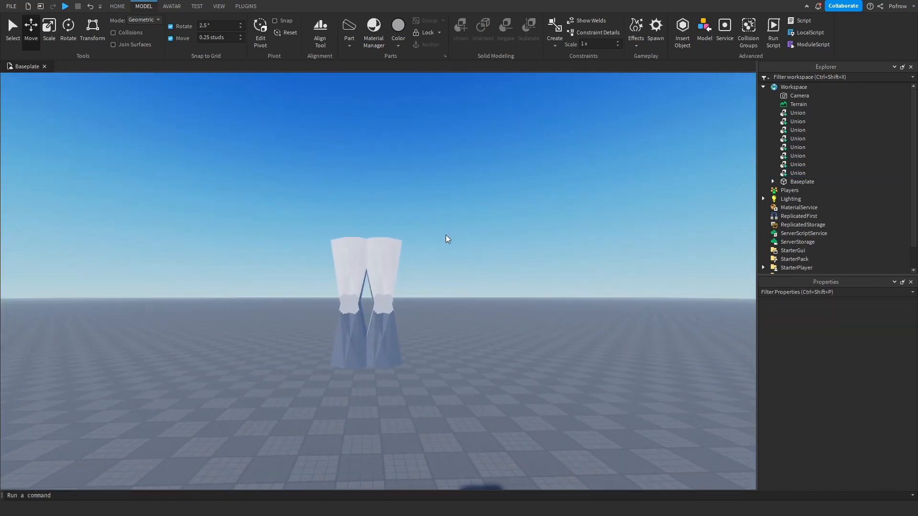
key("w")
key("d")
key("a")
key("a")
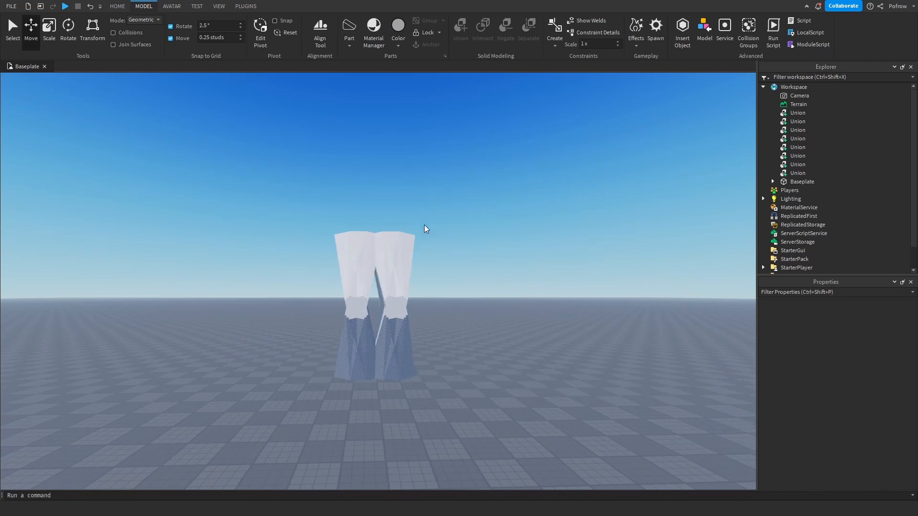
left_click_drag(409, 370, 407, 378)
key("d")
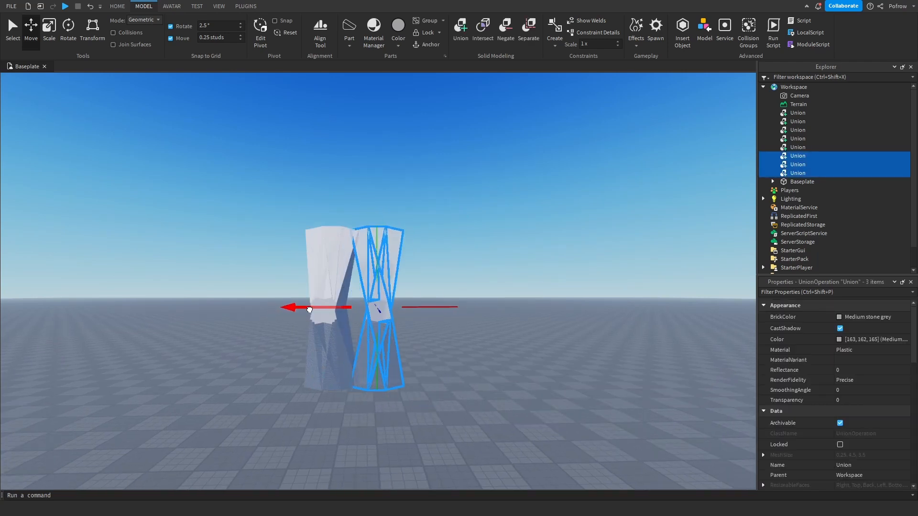
left_click(482, 379)
scroll(392, 263, "up", 3)
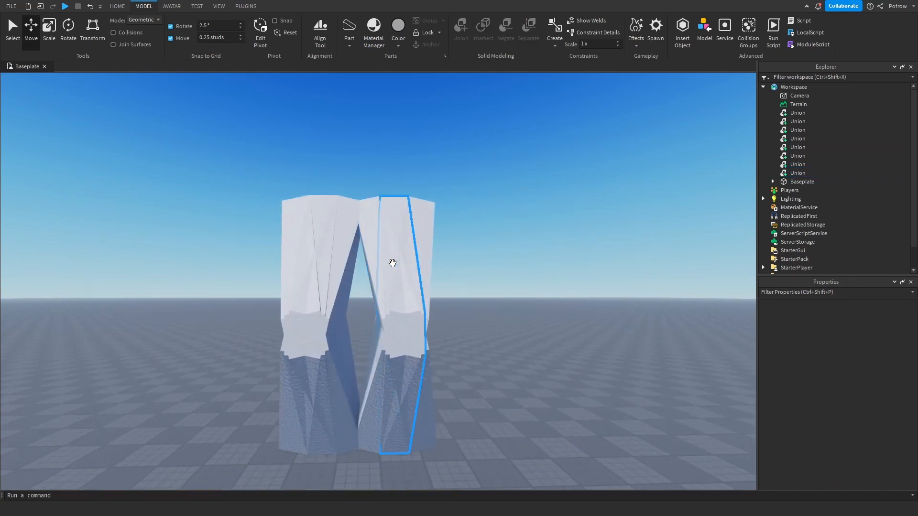
Duplicate the second fan and move the copy outward to form a third fan at the end of the row.
scroll(392, 263, "down", 5)
left_click_drag(468, 192, 365, 408)
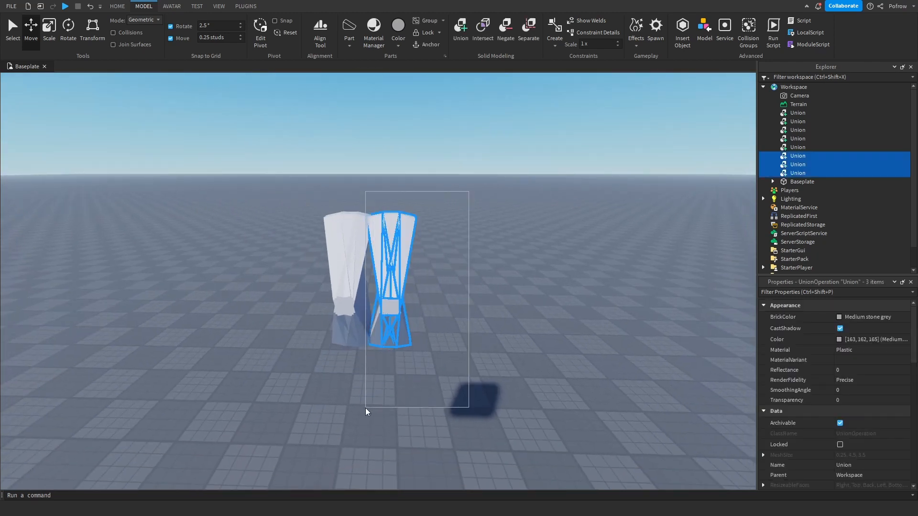
key("ctrl+d")
left_click_drag(443, 287, 485, 286)
right_click_drag(480, 306, 479, 316)
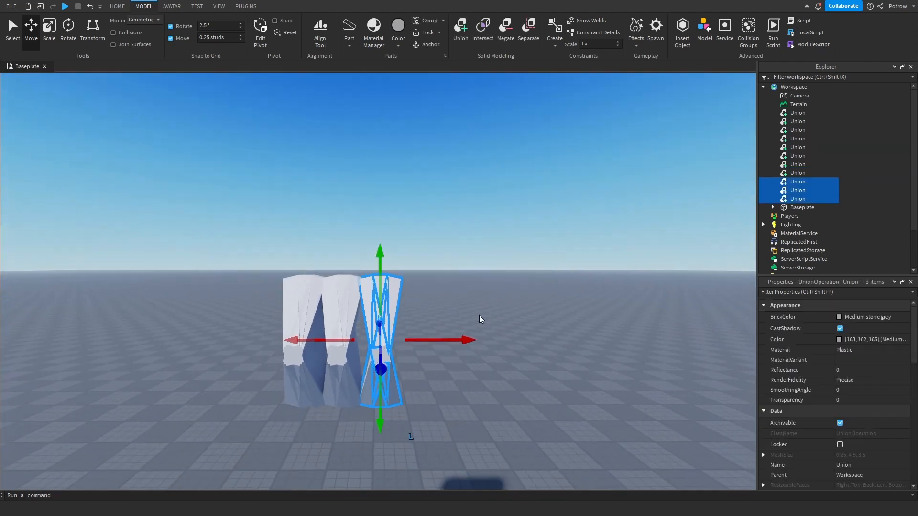
Duplicate all three fans together and move the copies along the row to extend it to six fans.
left_click_drag(488, 267, 238, 436)
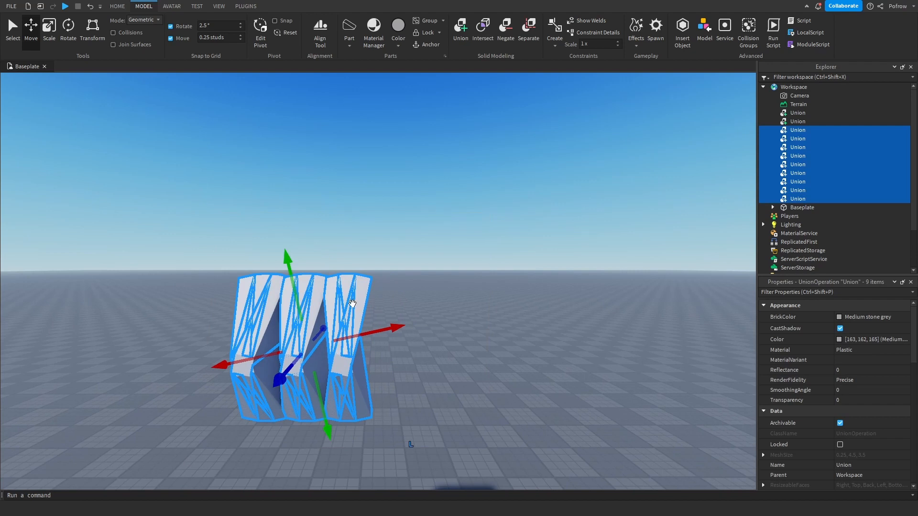
key("ctrl+d")
left_click_drag(362, 347, 497, 353)
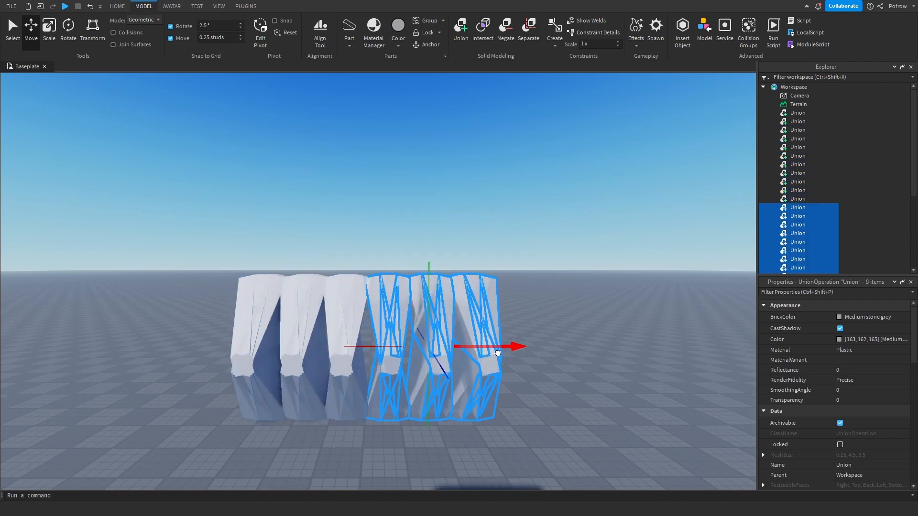
left_click(570, 317)
scroll(492, 359, "down", 3)
scroll(506, 243, "up", 1)
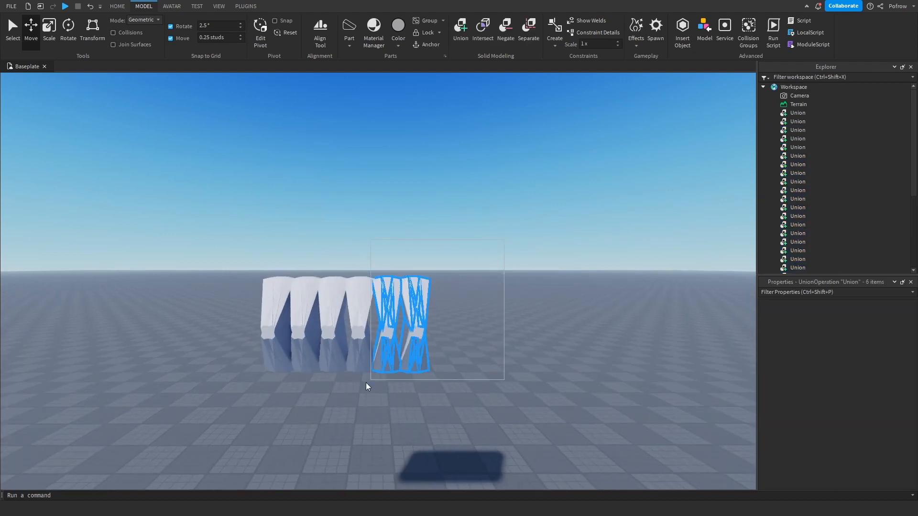
Duplicate the last three of the six fans and move the copies outward, making a row of nine fans.
left_click_drag(367, 386, 342, 403)
key("w")
key("d")
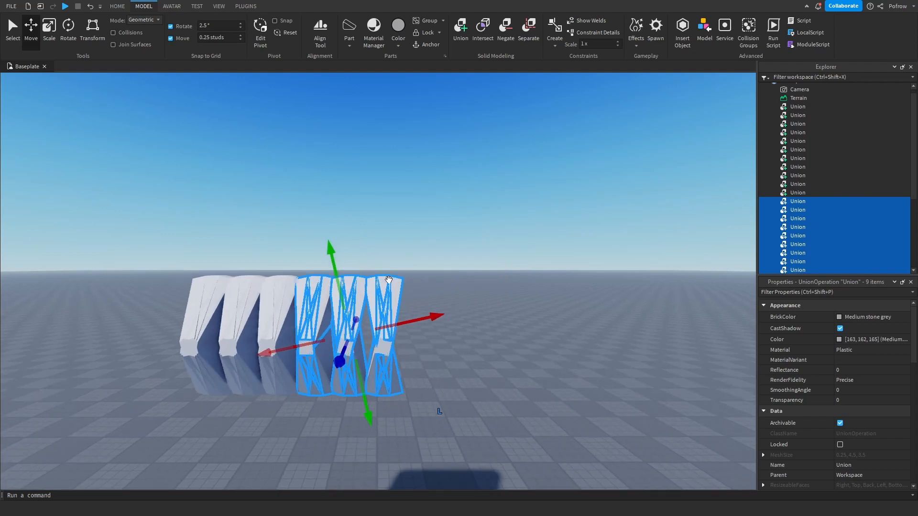
key("ctrl+d")
left_click_drag(430, 344, 492, 345)
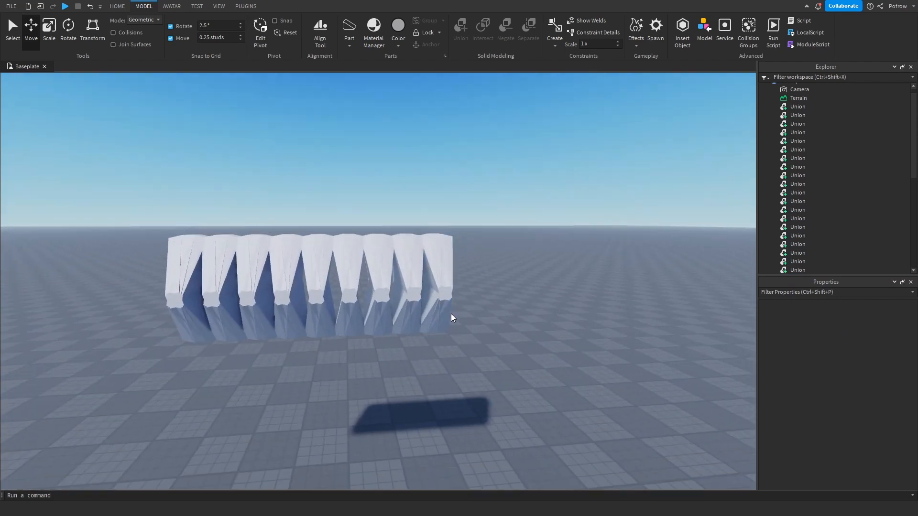
key("w")
key("d")
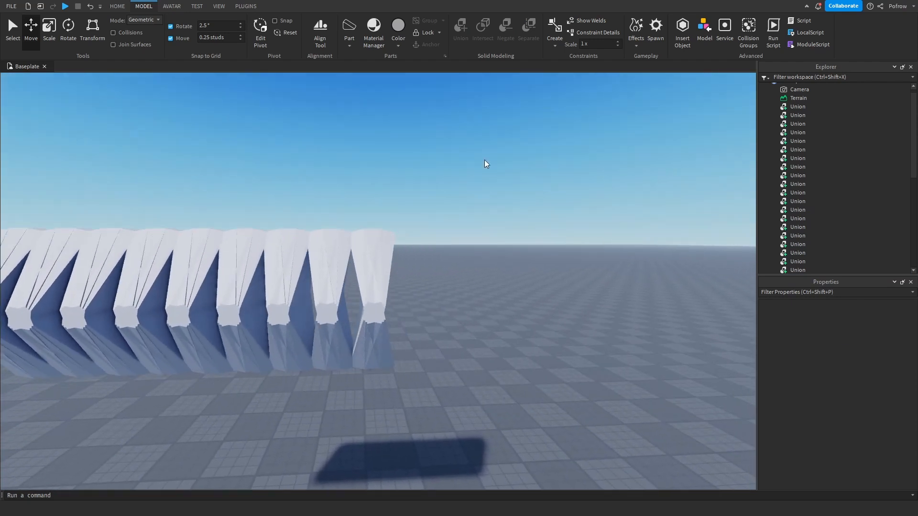
Duplicate the two end fans of the nine-fan row and move the copies outward to reach eleven fans.
left_click_drag(484, 161, 308, 410)
key("ctrl+d")
left_click_drag(438, 300, 505, 298)
left_click(566, 391)
key("s")
key("d")
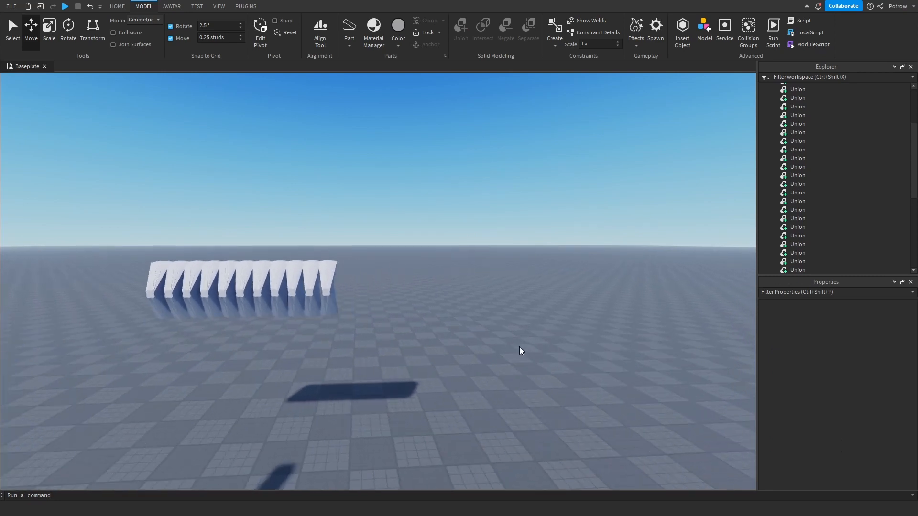
Insert an R6 preset rig with the Character Inserter plugin and close the plugin window.
key("a")
key("w")
key("s")
key("s")
left_click(246, 6)
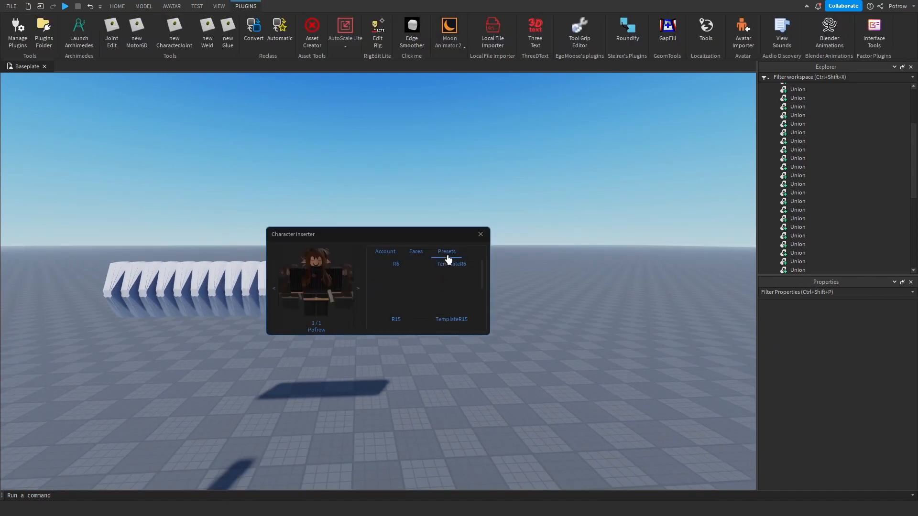
left_click(386, 291)
left_click(480, 234)
left_click(434, 438)
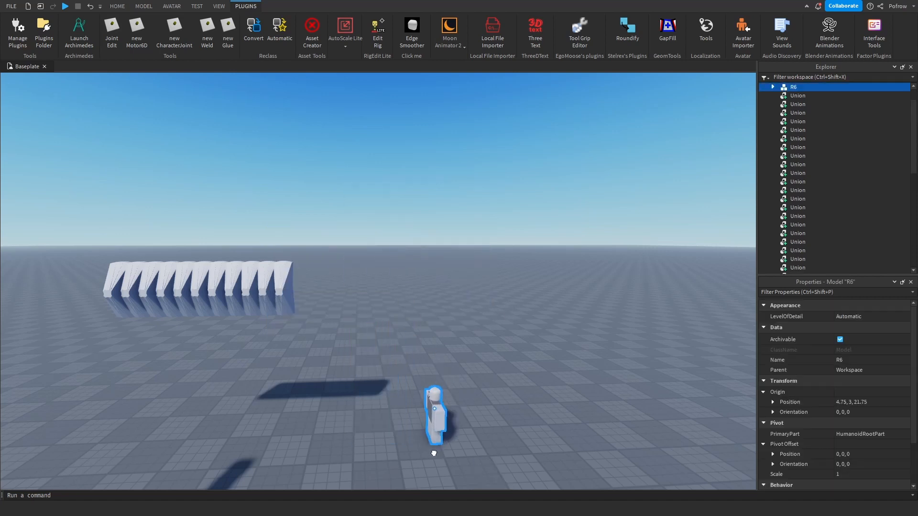
Duplicate the whole eleven-fan row, place the copy near the R6 rig and group it as a model.
right_click_drag(535, 395, 541, 168)
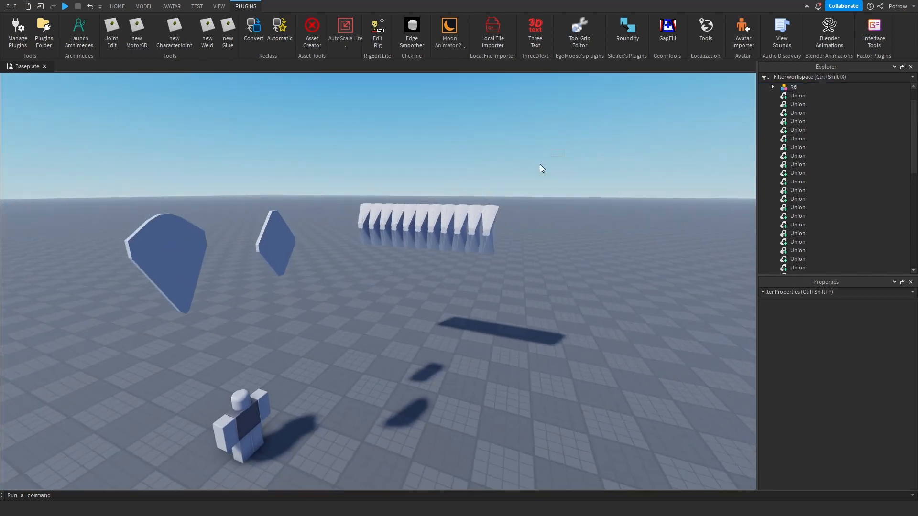
left_click_drag(540, 168, 311, 284)
key("ctrl+d")
left_click_drag(470, 216, 381, 348)
right_click_drag(381, 349, 420, 308)
left_click_drag(381, 348, 464, 246)
key("ctrl+g")
Scale the grouped copy of the row down to 0.056.
left_click(117, 7)
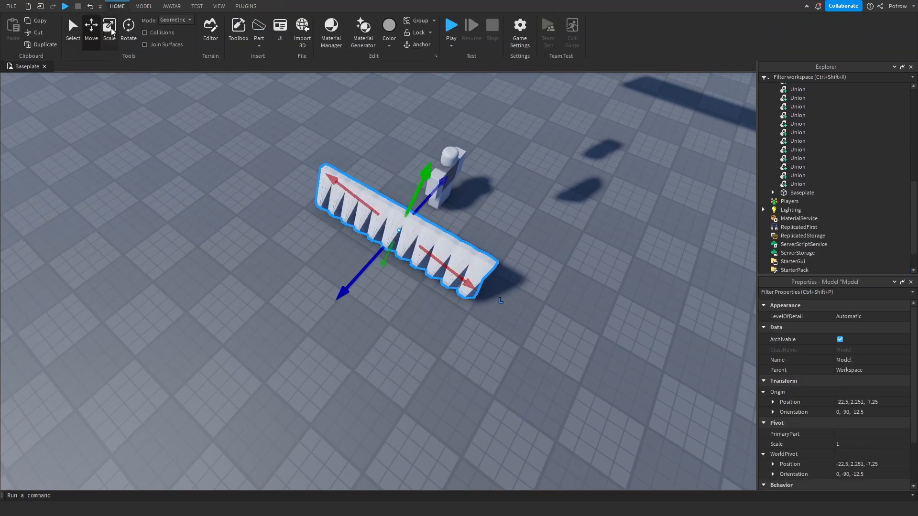
left_click(109, 29)
key("f")
left_click_drag(546, 312, 335, 307)
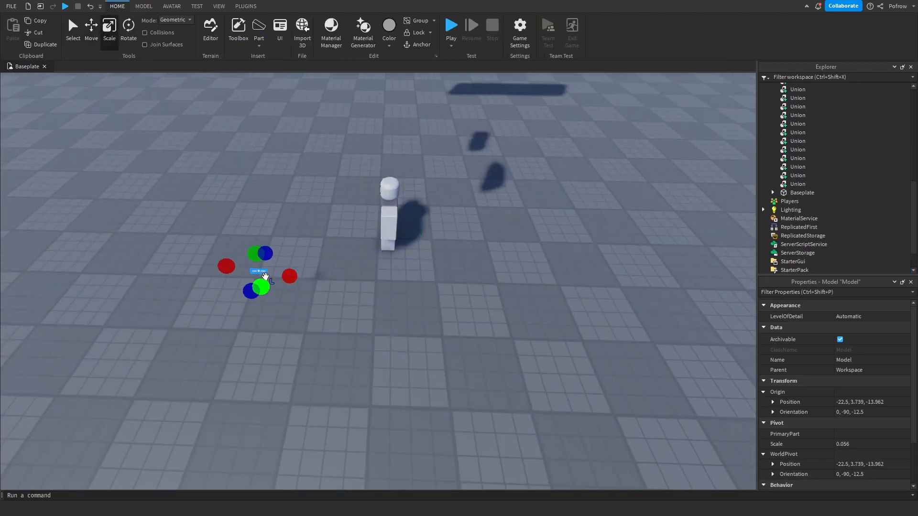
Place the shrunken row against the lower end of the rig's arm.
key("f")
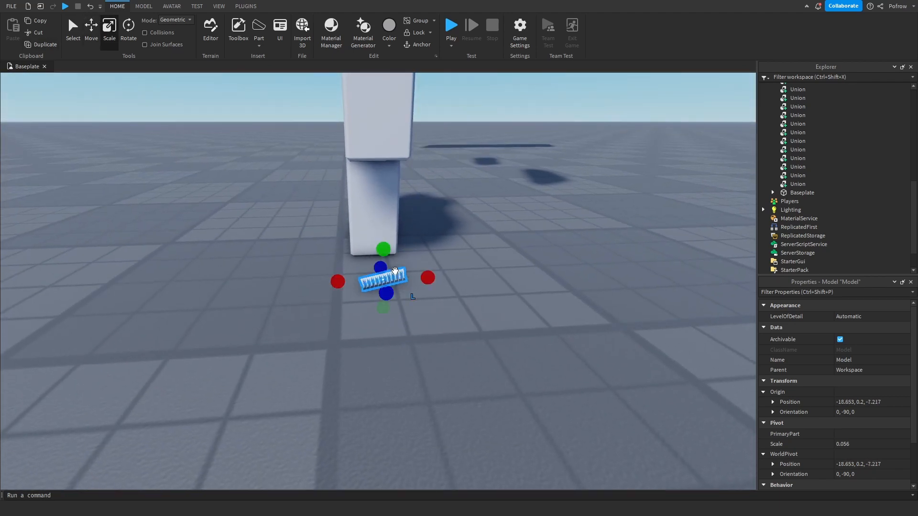
left_click_drag(390, 234, 369, 130)
left_click(525, 222)
mouse_move(525, 221)
right_mouse_down()
mouse_move(525, 211)
mouse_move(521, 216)
right_mouse_up()
scroll(363, 294, "up", 5)
Compare the shrunken row with the rig's arm, then delete this scaled test copy.
left_click(322, 297)
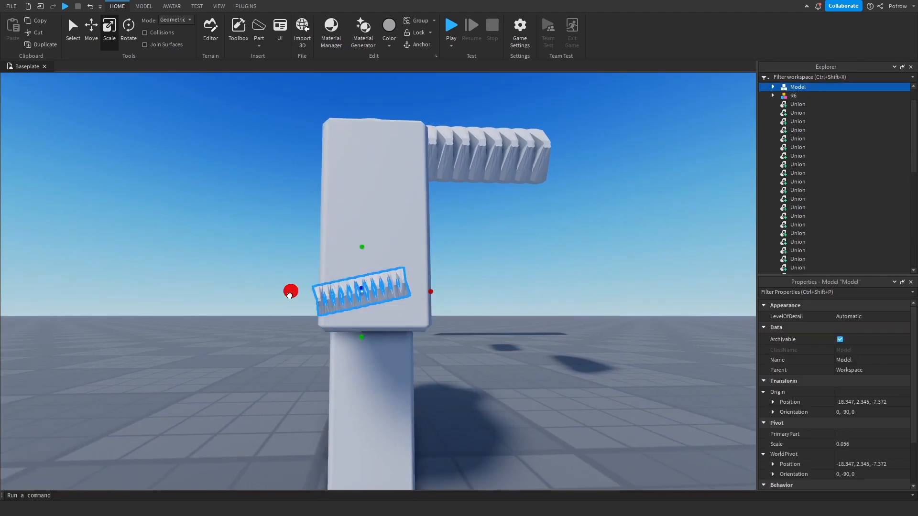
left_click_drag(289, 296, 289, 296)
left_click(538, 325)
right_click_drag(538, 325, 538, 325)
left_click(390, 296)
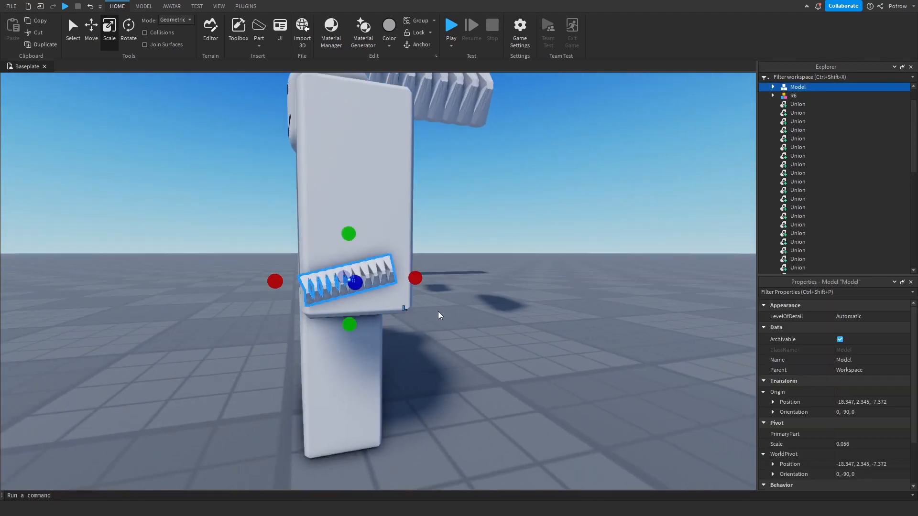
key("Delete")
right_click_drag(524, 291, 528, 227)
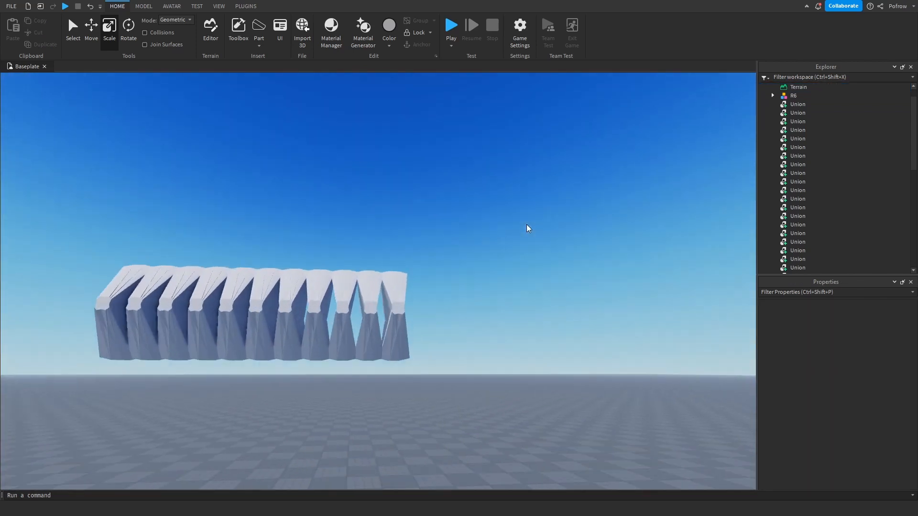
Duplicate the last three fans of the original row and move the copies outward to reach fourteen fans.
left_click_drag(553, 188, 362, 361)
key("d")
key("w")
key("ctrl+2")
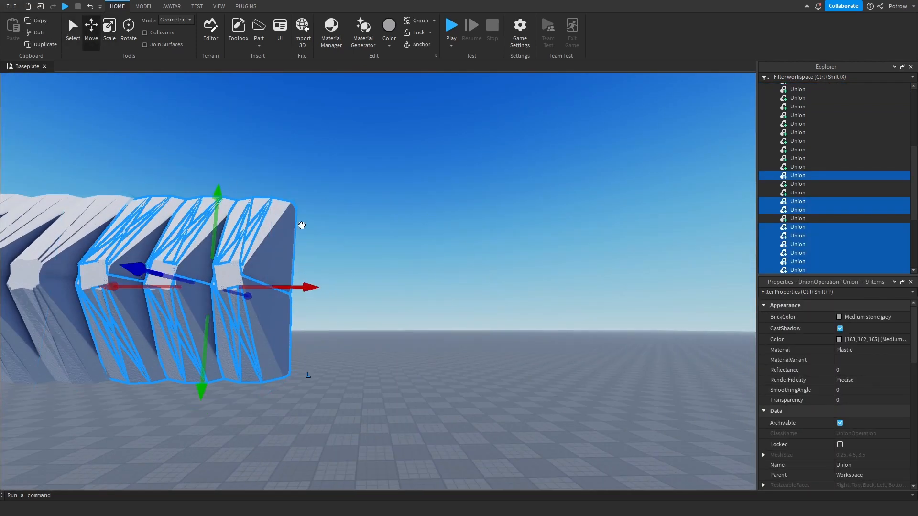
right_click_drag(301, 224, 355, 219)
left_click(310, 164, "shift")
left_click(311, 164, "shift")
key("s")
left_click_drag(330, 230, 436, 239)
key("ctrl+d")
key("a")
key("s")
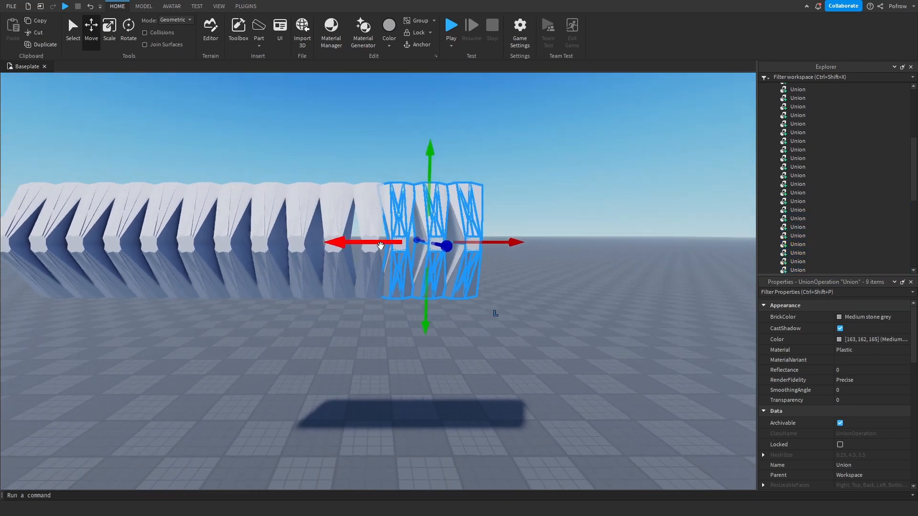
left_click_drag(381, 244, 385, 245)
key("s")
left_click(518, 342)
Duplicate the end fans of the fourteen-fan row and move the copies outward to lengthen it further.
key("s")
key("d")
key("a")
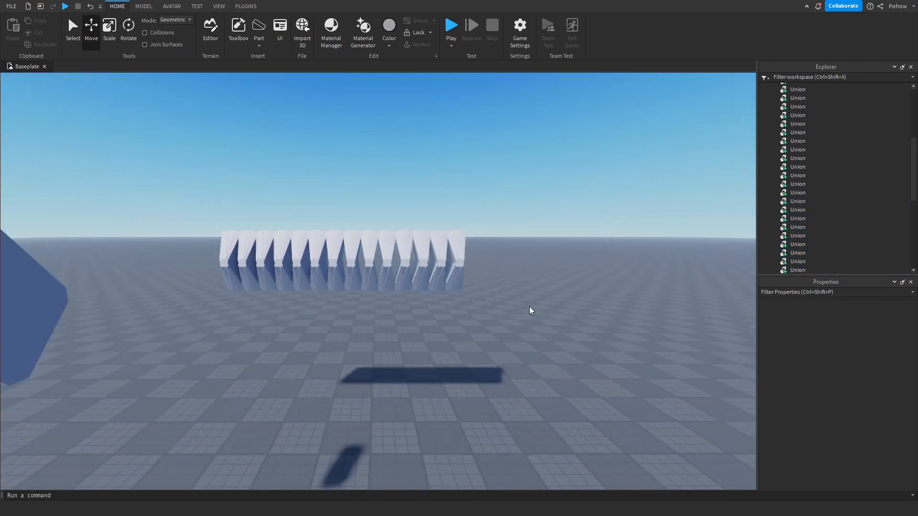
left_click_drag(541, 200, 240, 372)
left_click_drag(444, 391, 473, 399)
key("w")
key("d")
left_click_drag(444, 185, 373, 349)
key("d")
left_click_drag(400, 244, 488, 246)
left_click(608, 328)
key("s")
key("a")
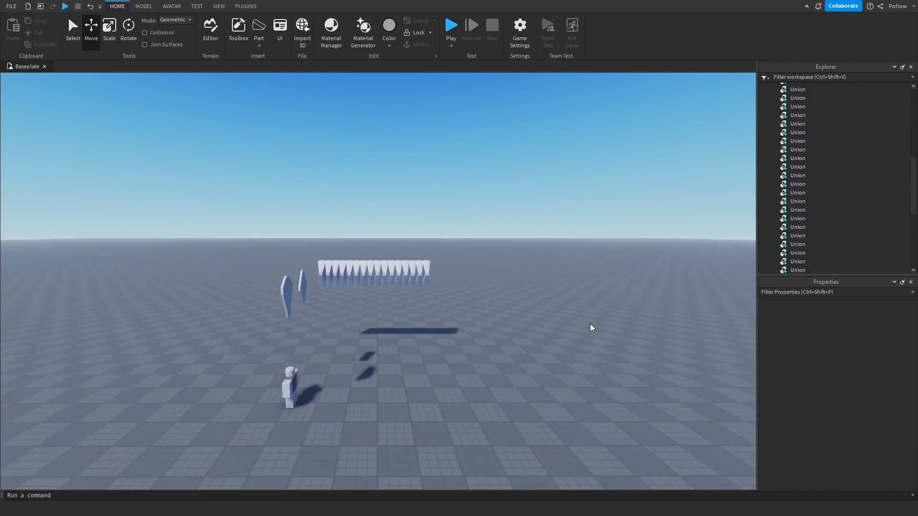
Group the entire lengthened row as a model and place a duplicate of it beside the R6 rig.
key("w")
left_click_drag(518, 192, 314, 337)
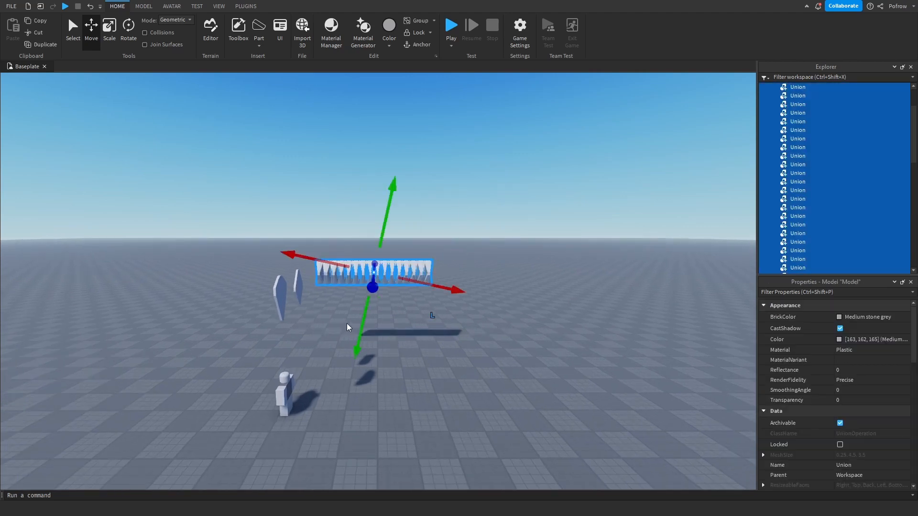
key("ctrl+d")
left_click_drag(399, 283, 303, 419)
key("s")
key("a")
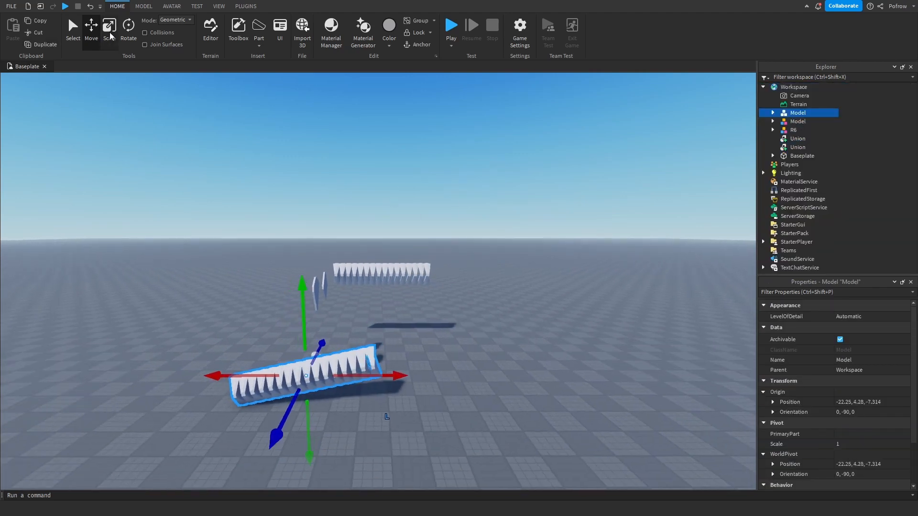
Scale the duplicated row model down to 0.032.
left_click(109, 36)
right_click_drag(235, 303, 225, 329)
key("w")
key("a")
left_click_drag(347, 289, 563, 305)
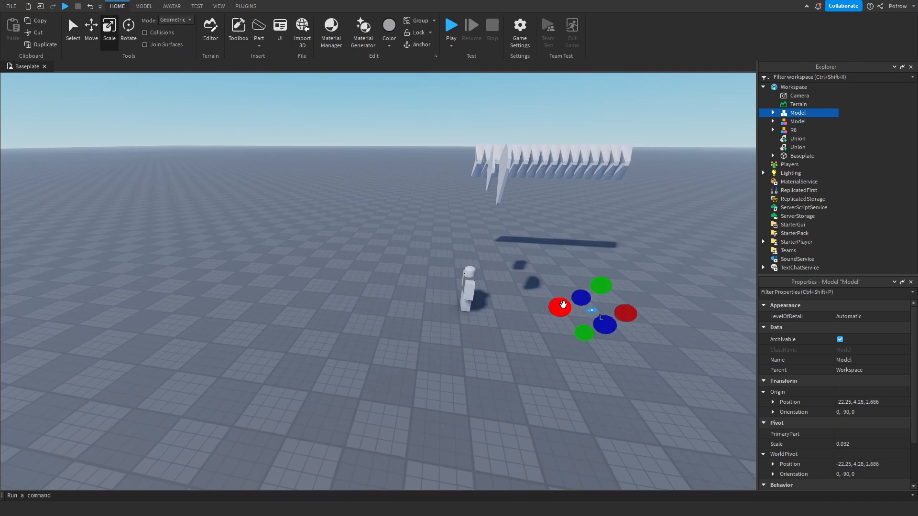
Place the scaled row against the lower end of the rig's arm and compare its proportions with the character.
key("f")
left_click_drag(480, 301, 444, 280)
key("w")
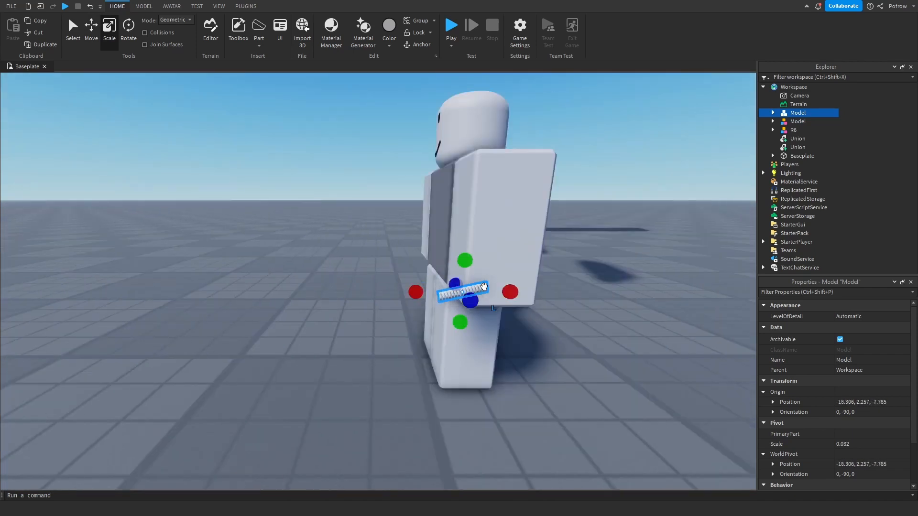
key("d")
left_click(575, 332)
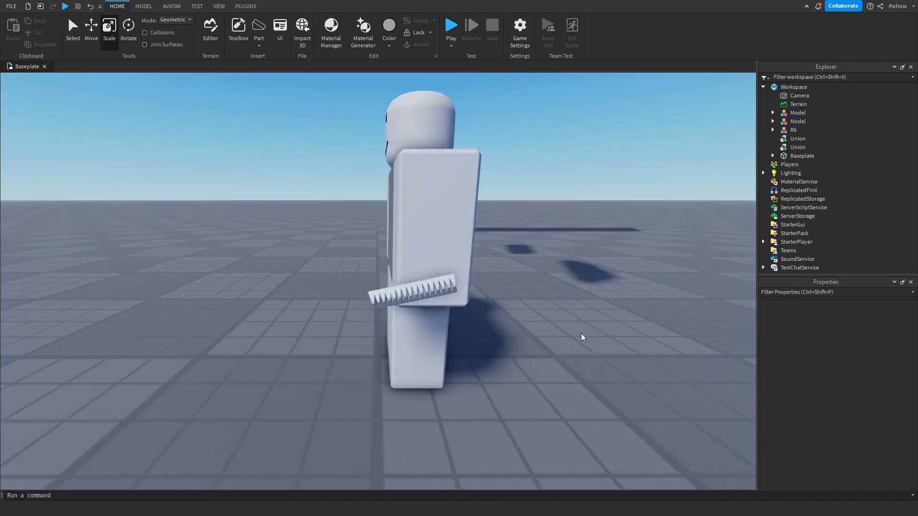
key("w")
right_click_drag(575, 331, 574, 331)
key("s")
key("s")
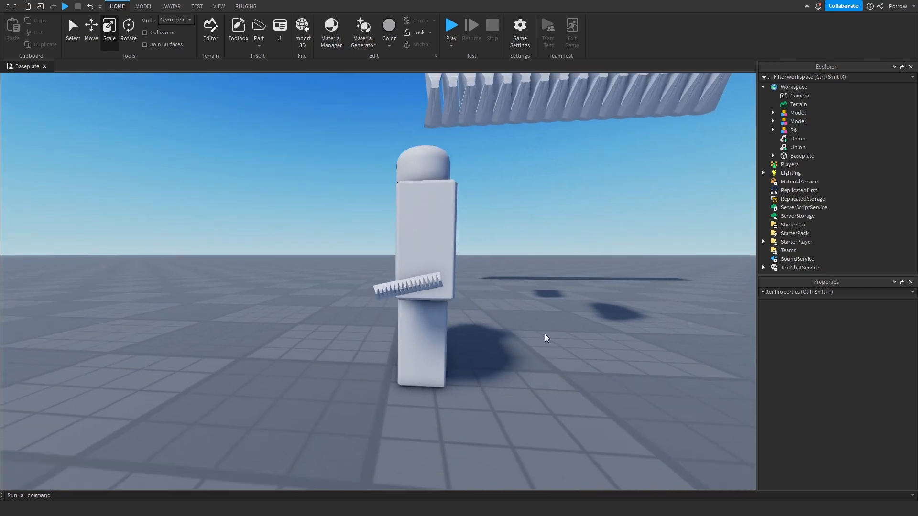
Delete the scaled-down row beside the rig and ungroup the full-size row model.
left_click(403, 285)
key("Delete")
key("a")
right_click_drag(490, 316, 490, 201)
key("w")
left_click_drag(370, 420, 364, 266)
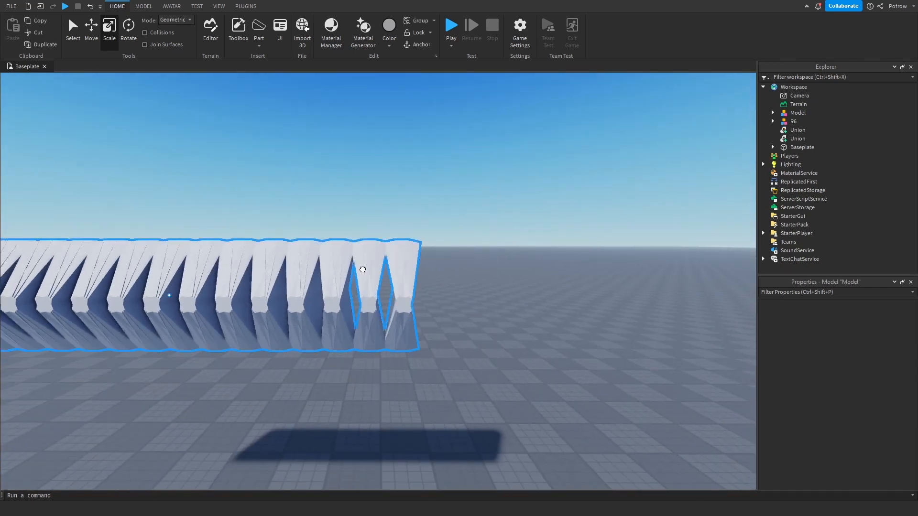
key("ctrl+u")
Duplicate the outermost three-union fan and move the copy outward to add one more fan to the row.
left_click_drag(463, 196, 364, 386)
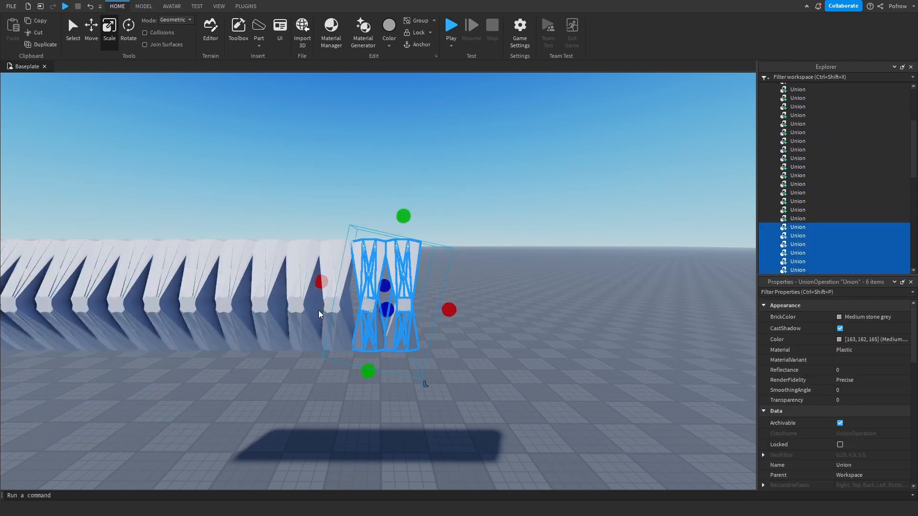
key("w")
key("d")
left_click(91, 33)
left_click_drag(392, 182, 317, 399)
left_click_drag(430, 299, 439, 297)
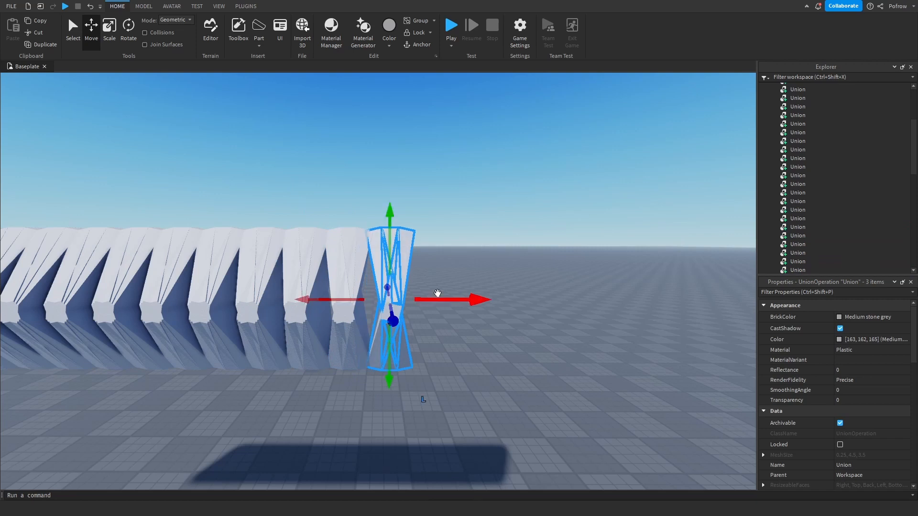
left_click(521, 268)
Duplicate a single upright diamond union from the row's last fan.
key("s")
key("a")
key("d")
key("w")
key("d")
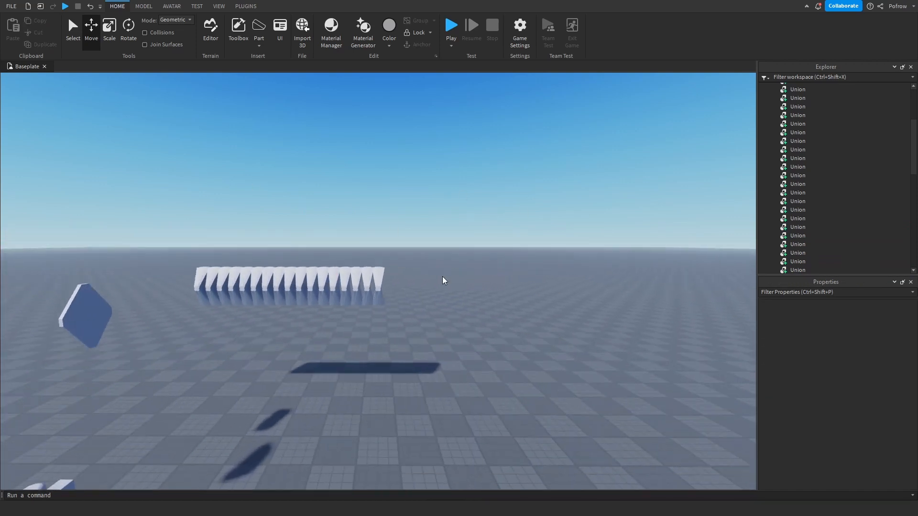
right_click_drag(416, 246, 414, 246)
key("s")
left_click(276, 215)
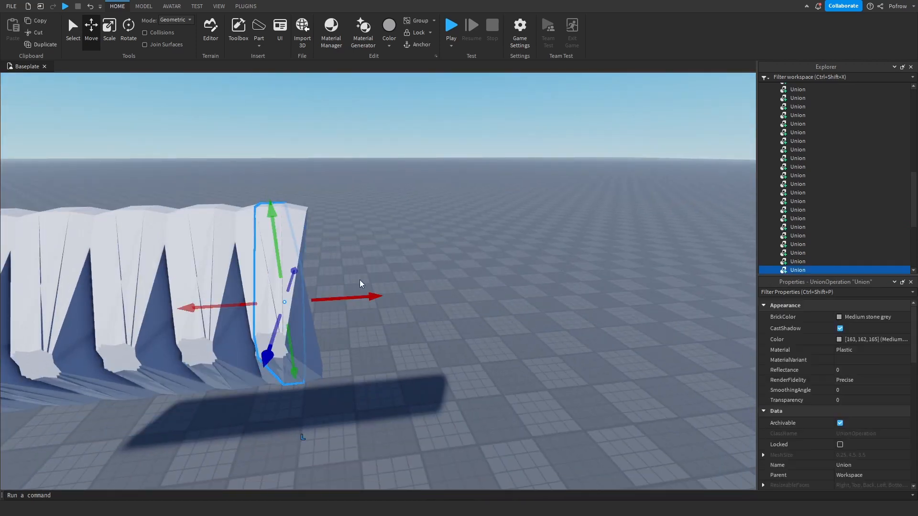
key("w")
key("ctrl+d")
Shrink the duplicated diamond's profile from its centre so it fits inside the fans.
left_click(110, 33)
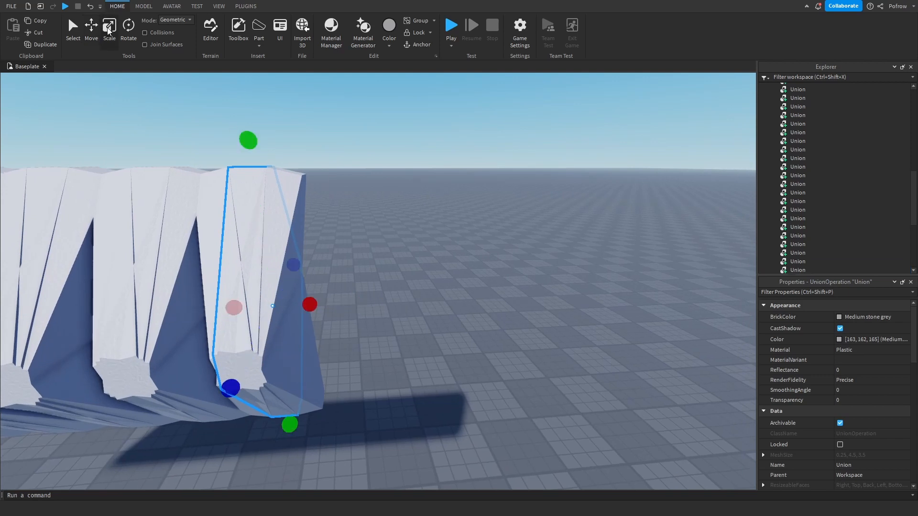
key("d")
right_click_drag(304, 113, 305, 113)
key("a")
key("d")
right_click_drag(384, 288, 383, 288)
key("s")
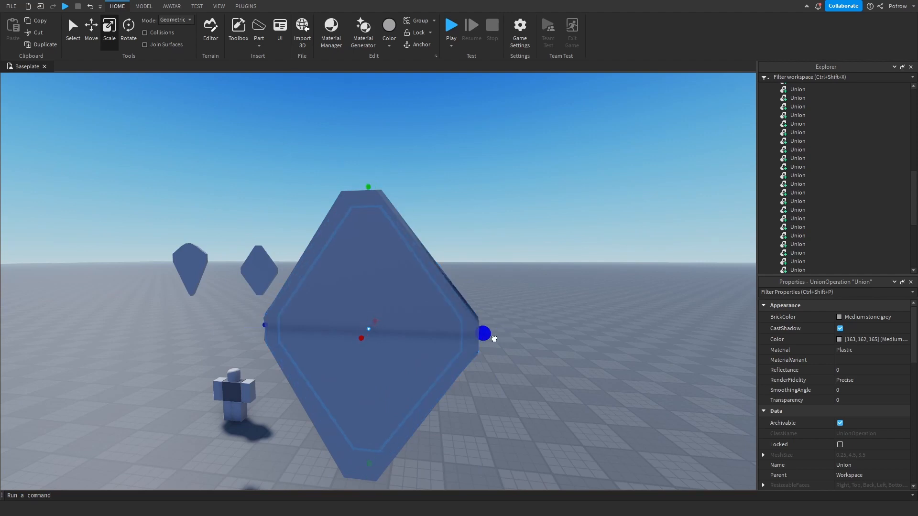
left_click_drag(494, 338, 496, 341, "ctrl")
key("a")
right_click_drag(497, 342, 497, 342)
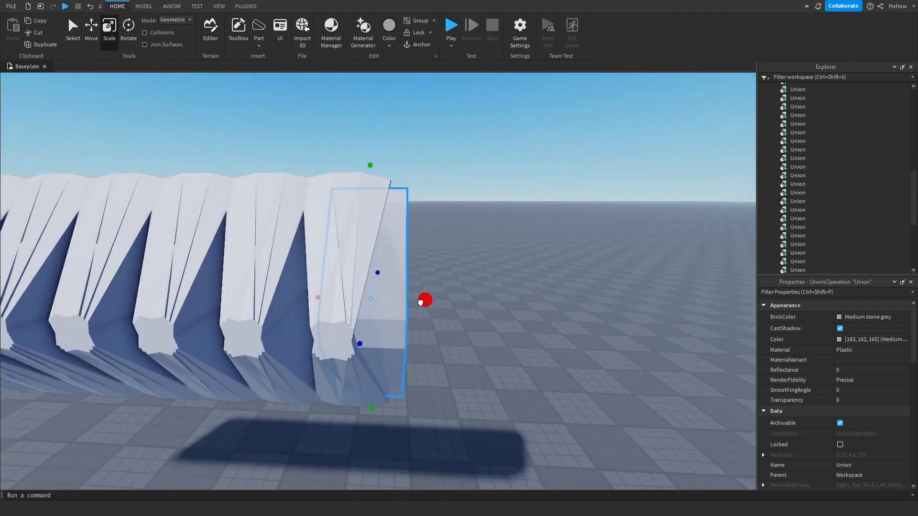
Stretch the shrunken diamond along the row's full length to form an inner core that fills the gaps between fans.
left_click_drag(420, 302, 408, 303)
right_click_drag(415, 313, 417, 315)
key("a")
left_click_drag(472, 278, 354, 293)
key("a")
key("s")
key("d")
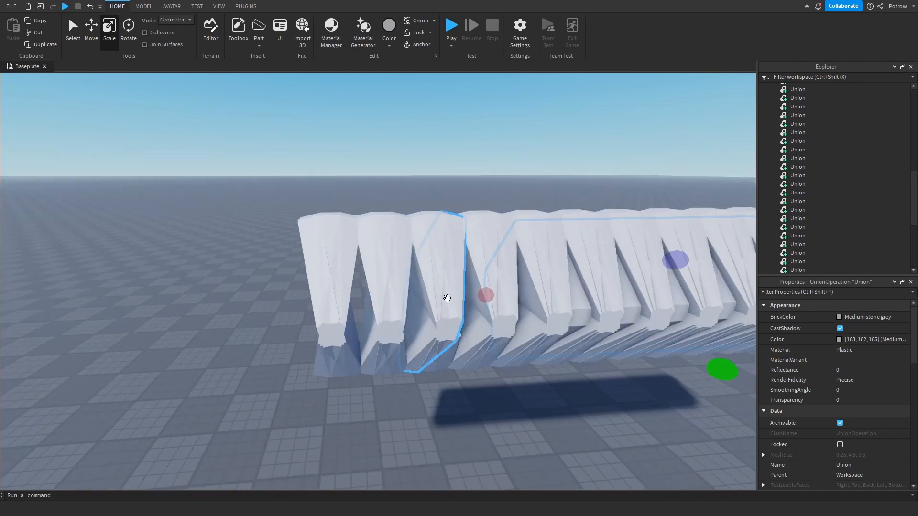
left_click_drag(482, 295, 340, 314)
left_click(217, 346)
Examine the row from its end and along its length to check how the inner core fits.
right_click_drag(217, 346, 223, 342)
key("a")
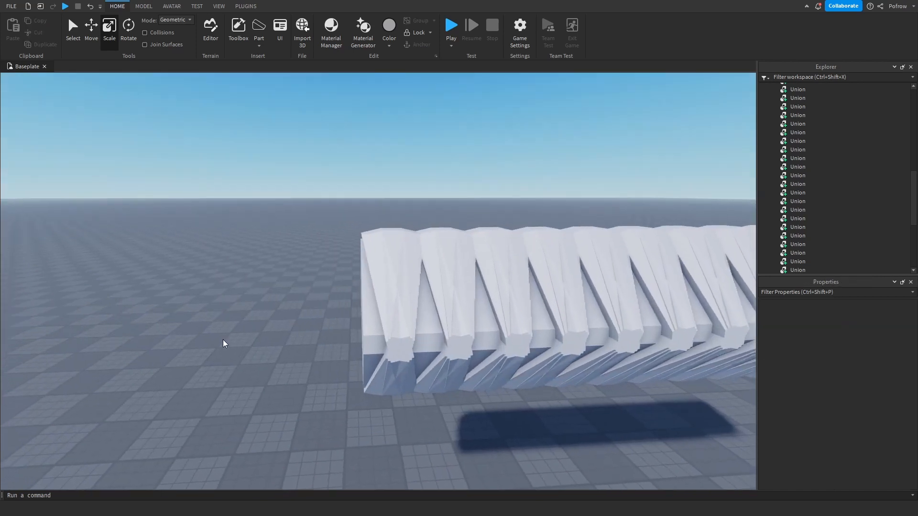
key("d")
key("s")
key("a")
right_click_drag(337, 290, 469, 365)
key("w")
key("a")
right_click_drag(343, 308, 433, 266)
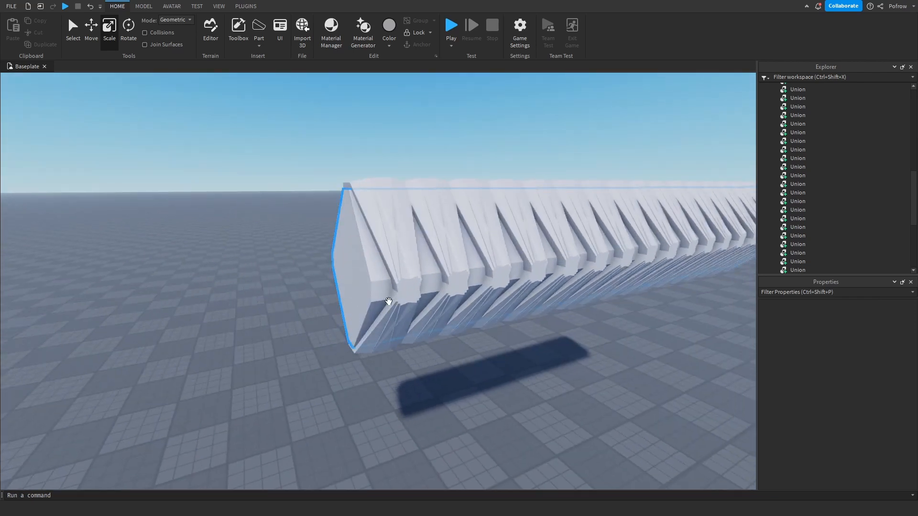
key("s")
key("d")
right_click_drag(443, 354, 510, 328)
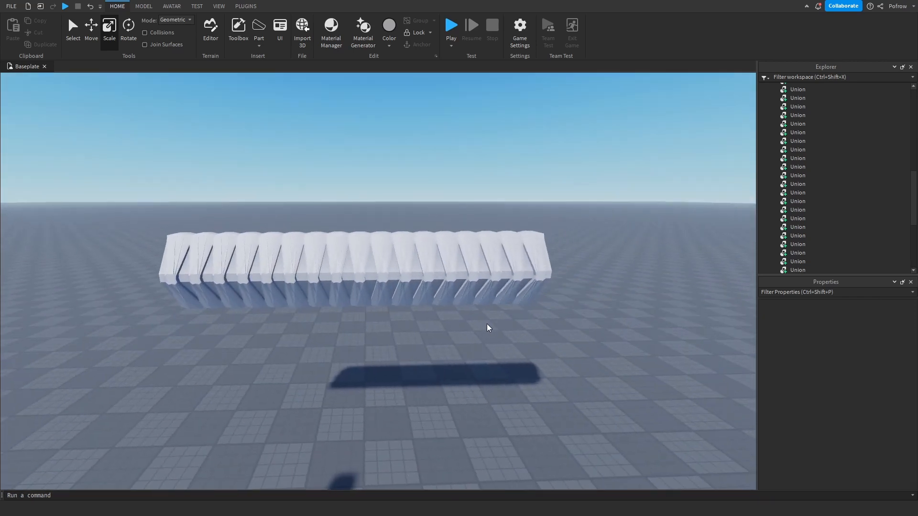
Duplicate the upright diamond of the last fan and move the copy outward to cap the end of the row.
key("d")
key("w")
right_click_drag(285, 181, 353, 211)
key("d")
key("a")
left_click(346, 219)
key("ctrl+d")
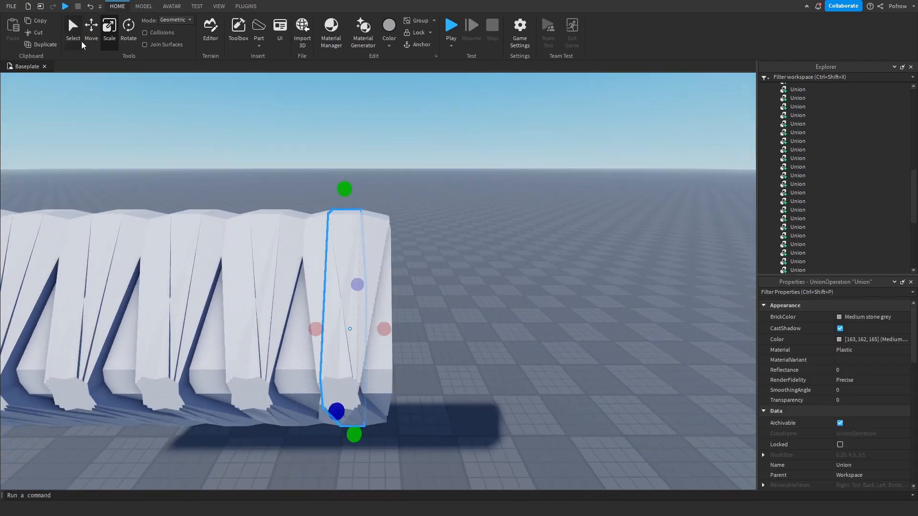
left_click(88, 36)
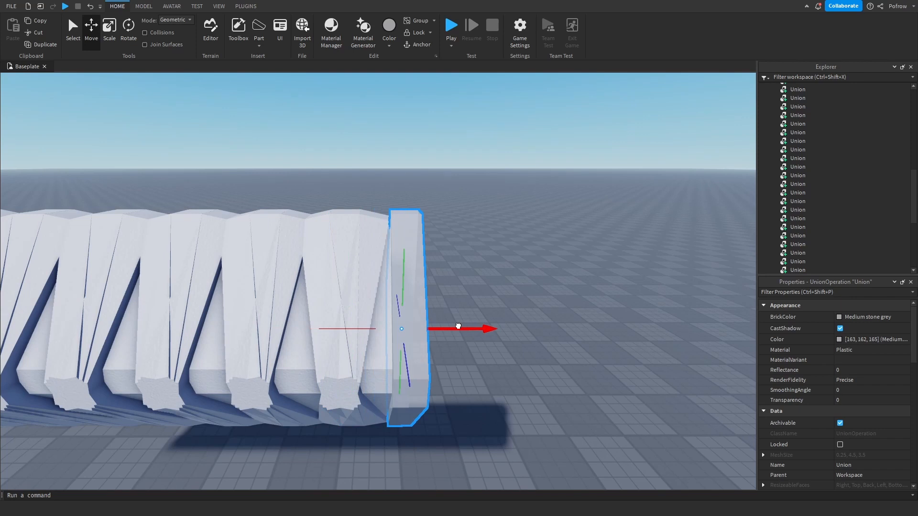
left_click_drag(458, 326, 448, 323)
left_click(438, 339)
Try to scale the end cap, and undo the resize.
key("s")
mouse_move(391, 334)
right_mouse_down()
mouse_move(389, 360)
mouse_move(392, 352)
right_mouse_up()
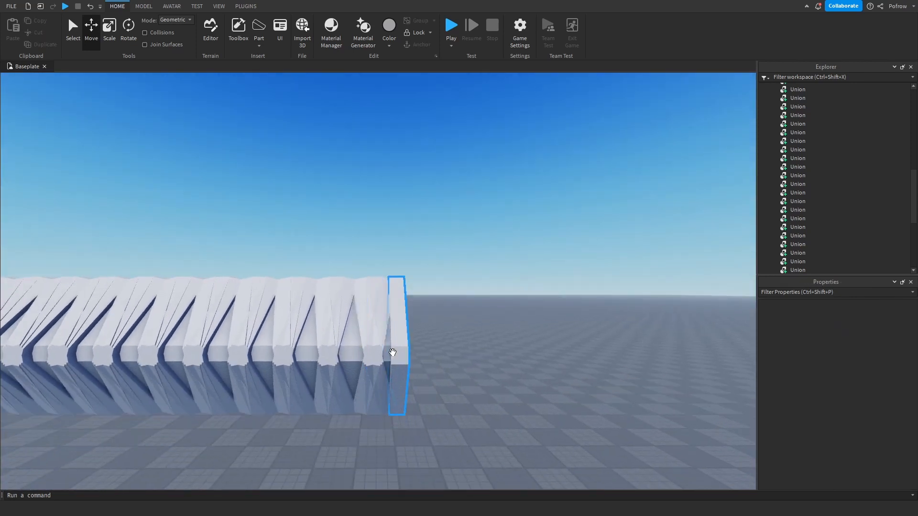
key("w")
right_click_drag(475, 369, 481, 396)
key("w")
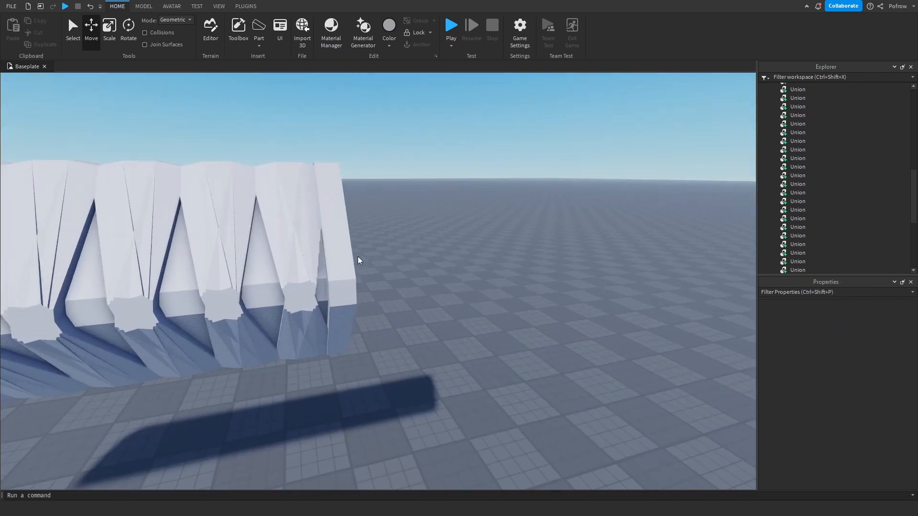
left_click(353, 262)
key("s")
left_click(527, 283)
key("w")
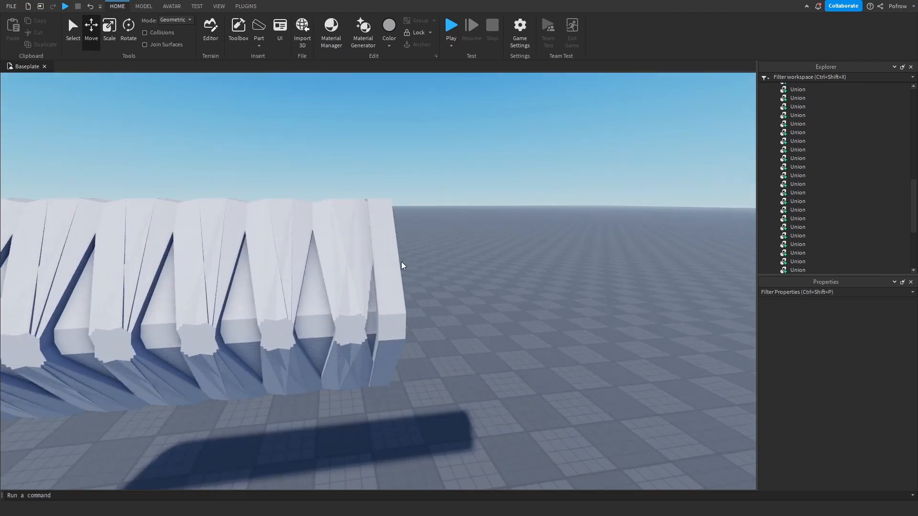
left_click(392, 260)
left_click(109, 29)
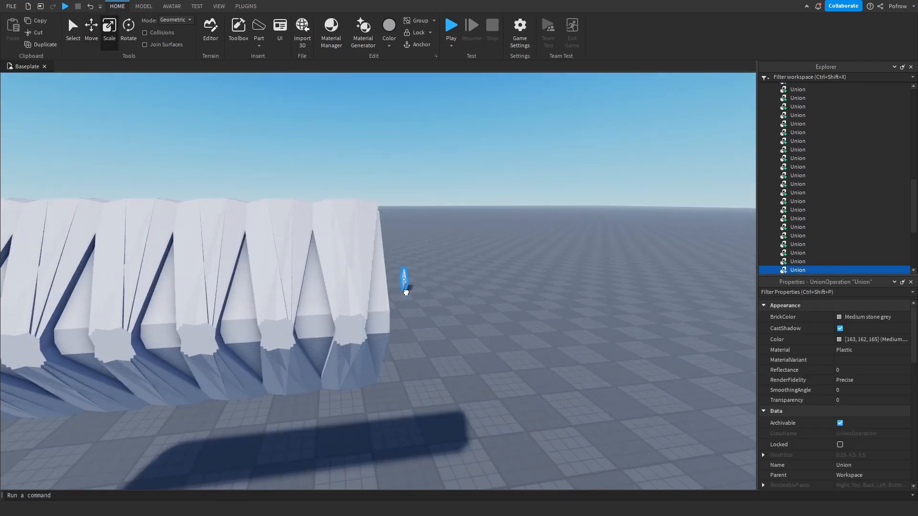
key("ctrl+z")
Thicken the end cap along the row's axis.
right_click_drag(404, 289, 404, 286)
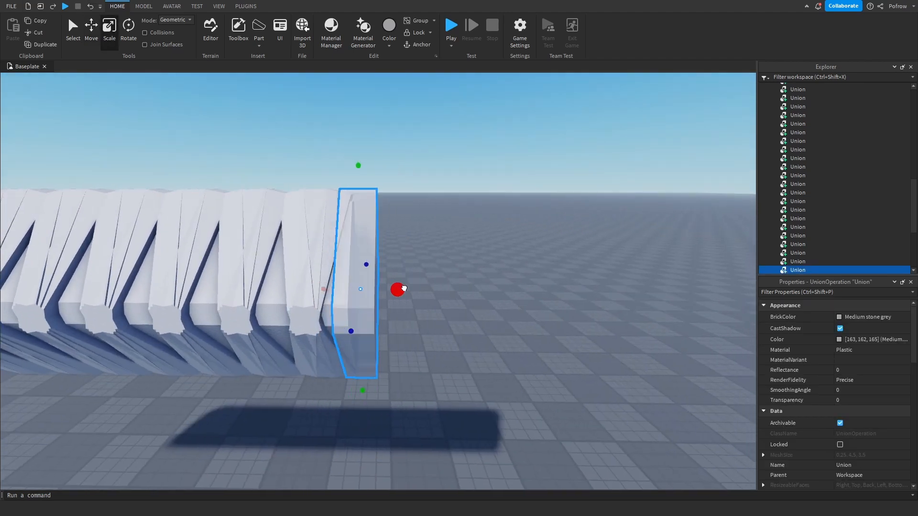
left_click_drag(407, 290, 411, 291)
left_click(528, 273)
key("s")
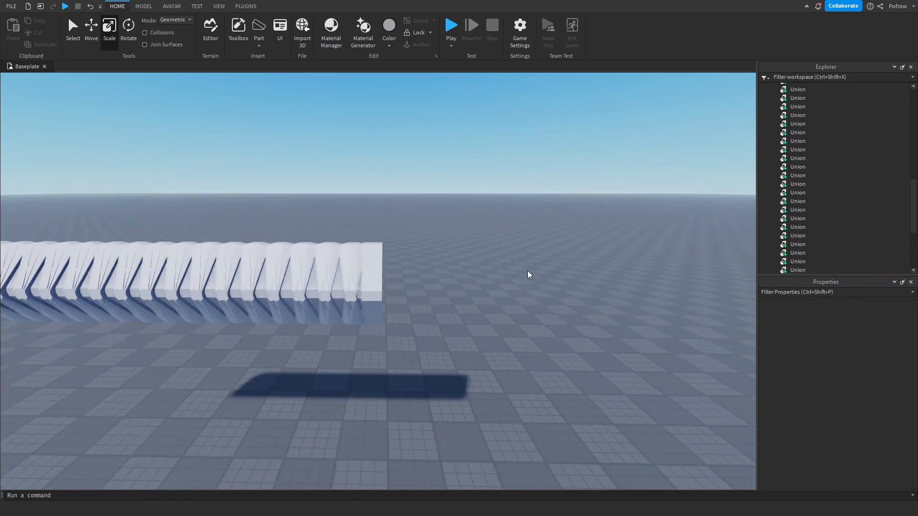
Enlarge the end cap's diamond profile from its centre so it projects beyond the fans.
key("w")
key("a")
key("s")
key("a")
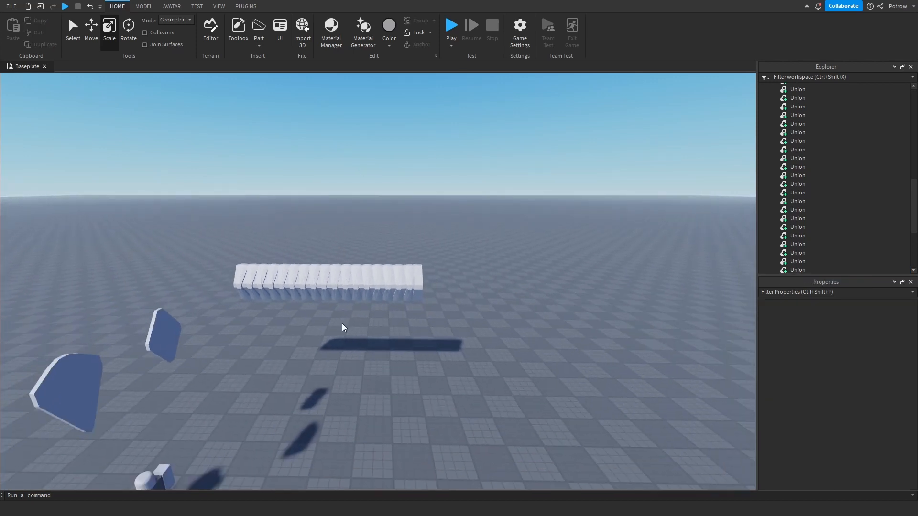
key("w")
key("d")
left_click(348, 262)
key("w")
key("a")
right_click_drag(347, 262, 359, 259)
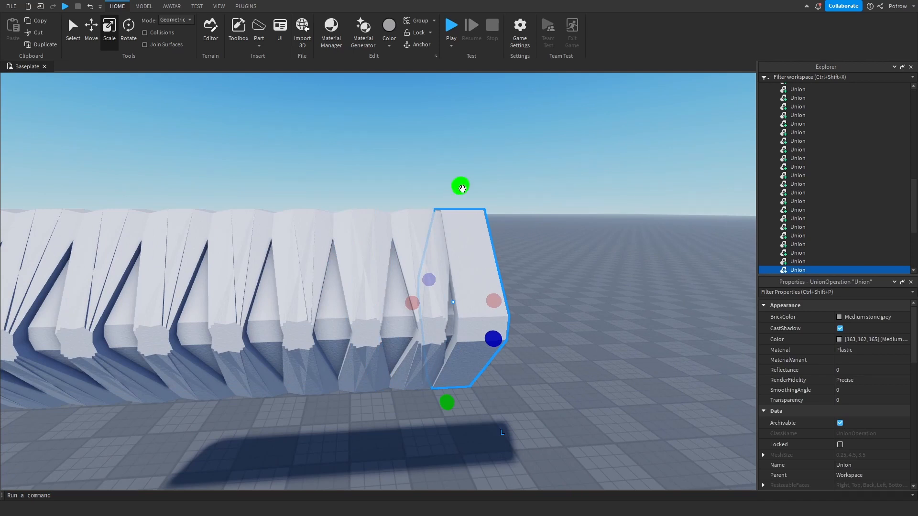
key("f")
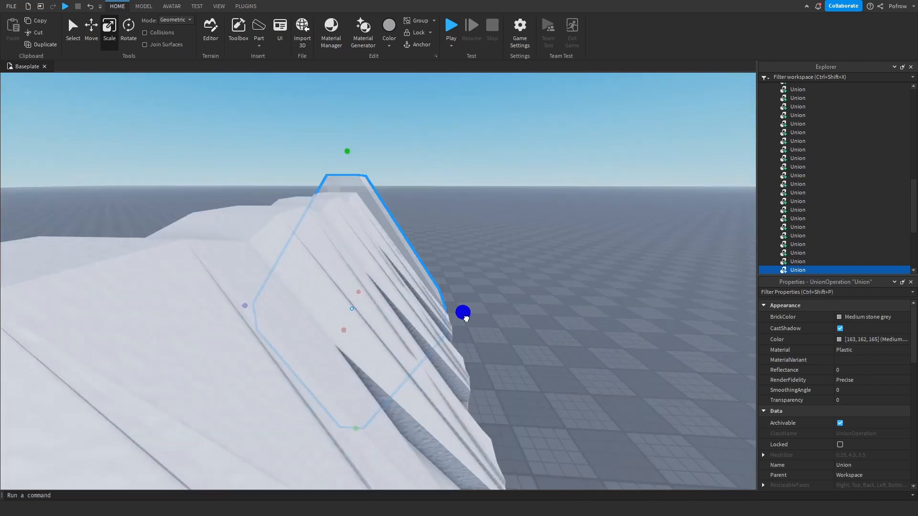
left_click_drag(469, 321, 481, 321, "ctrl")
left_click(594, 279)
Duplicate the enlarged end cap and move the copy to the opposite end of the row.
key("s")
right_click_drag(594, 279, 500, 302)
key("s")
key("w")
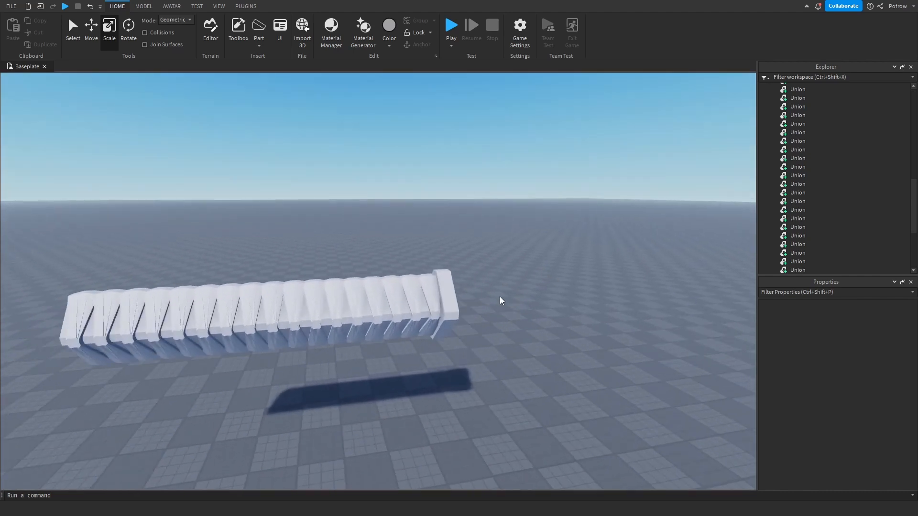
left_click(451, 292)
key("f")
key("ctrl+2")
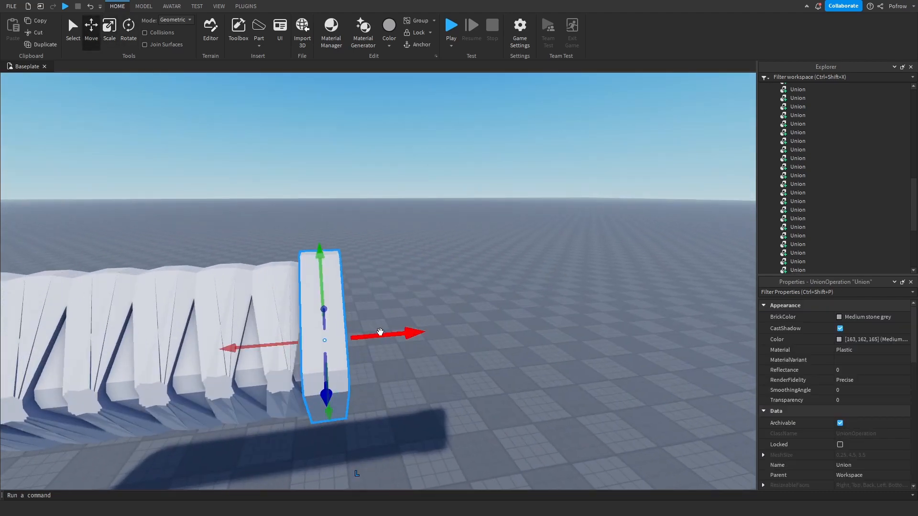
key("s")
left_click_drag(380, 332, 419, 340)
key("a")
key("f")
left_click(483, 196)
Duplicate the cap at the opposite end and place the copy directly against its outer face.
scroll(483, 196, "down", 5)
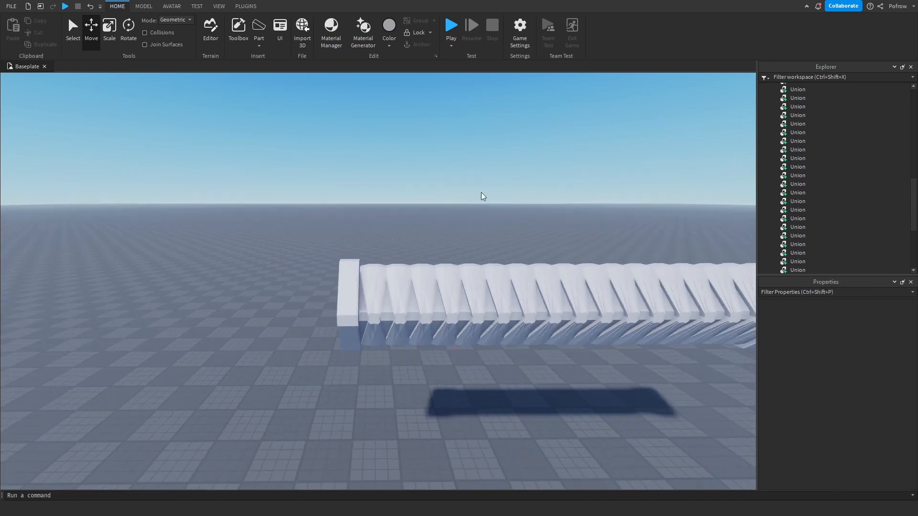
scroll(483, 194, "up", 8)
right_click_drag(481, 192, 482, 225)
scroll(482, 192, "down", 4)
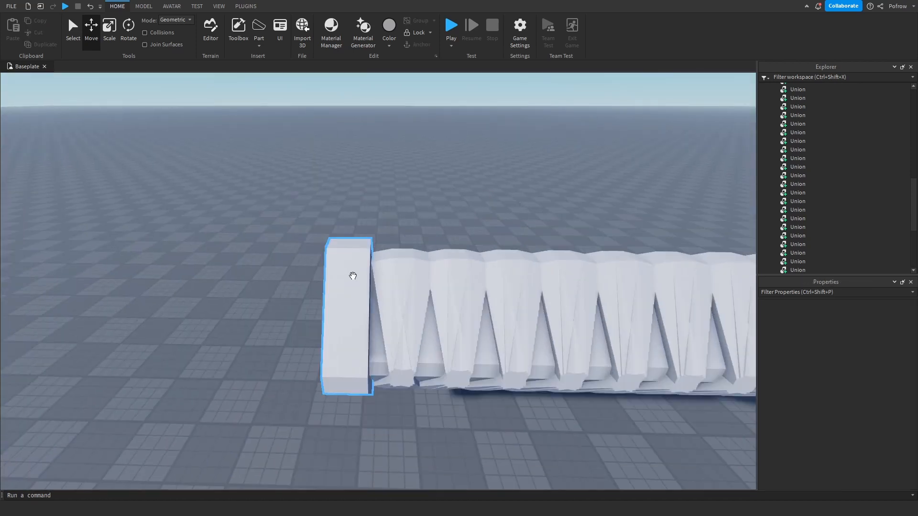
left_click(352, 276)
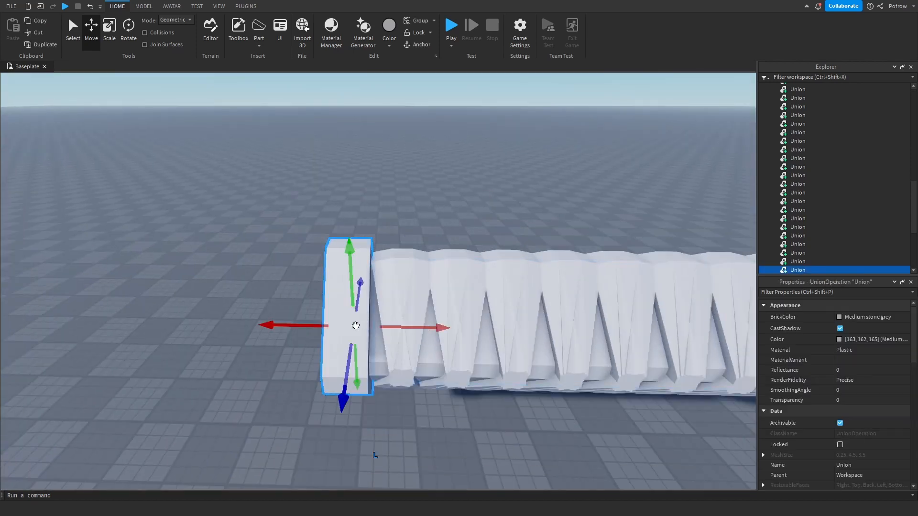
key("f")
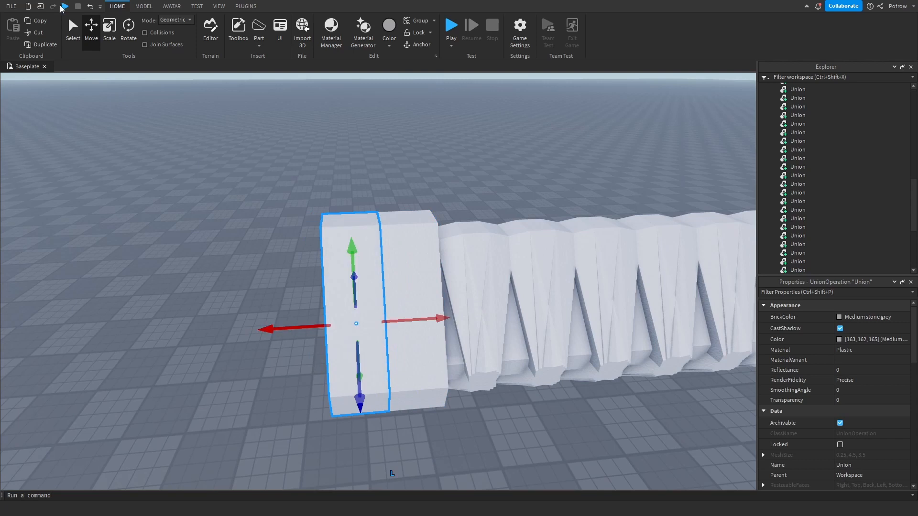
Reduce the outer cap copy's thickness along the row's axis to make a thin plate.
left_click(114, 46)
left_click_drag(331, 326, 334, 326)
right_click_drag(333, 326, 334, 321)
right_click_drag(453, 308, 453, 307)
key("s")
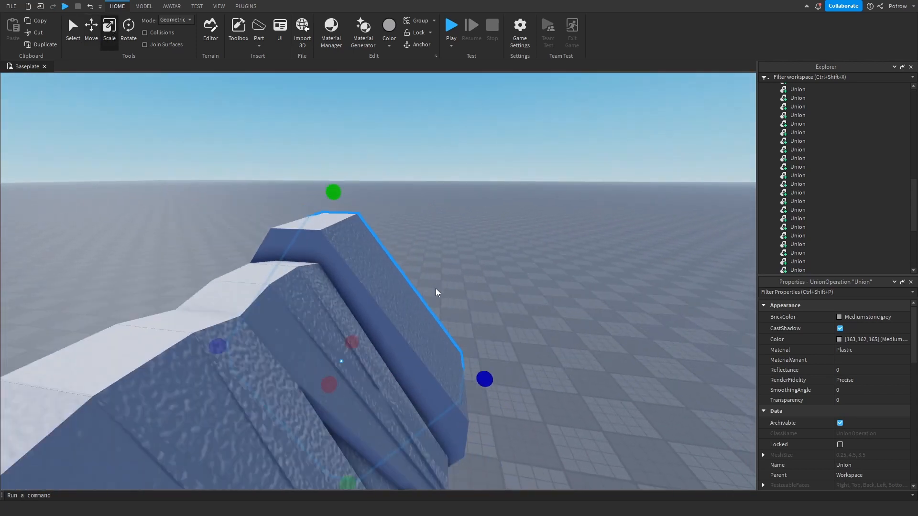
key("d")
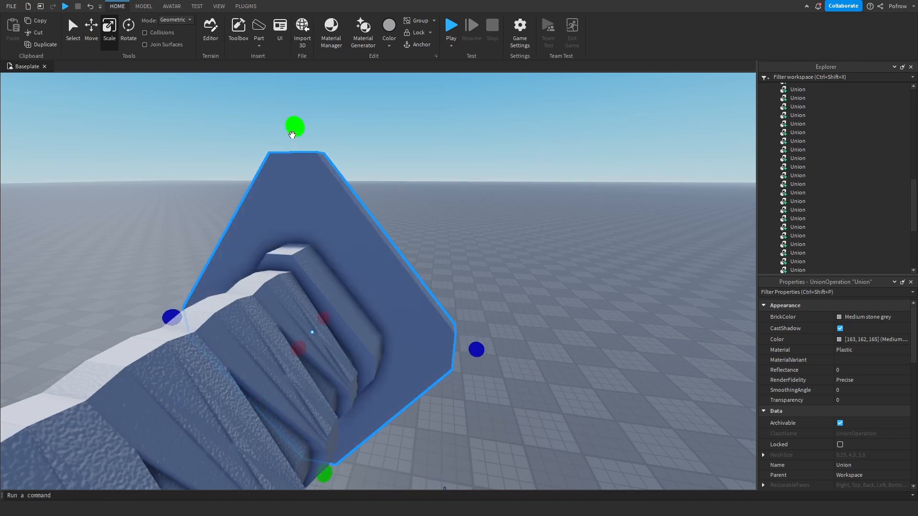
Widen and heighten the thin plate well beyond the handle's profile to form the katana's guard.
left_click_drag(475, 348, 479, 352)
left_click_drag(295, 126, 294, 114)
left_click_drag(494, 351, 505, 350)
left_click_drag(283, 94, 283, 80)
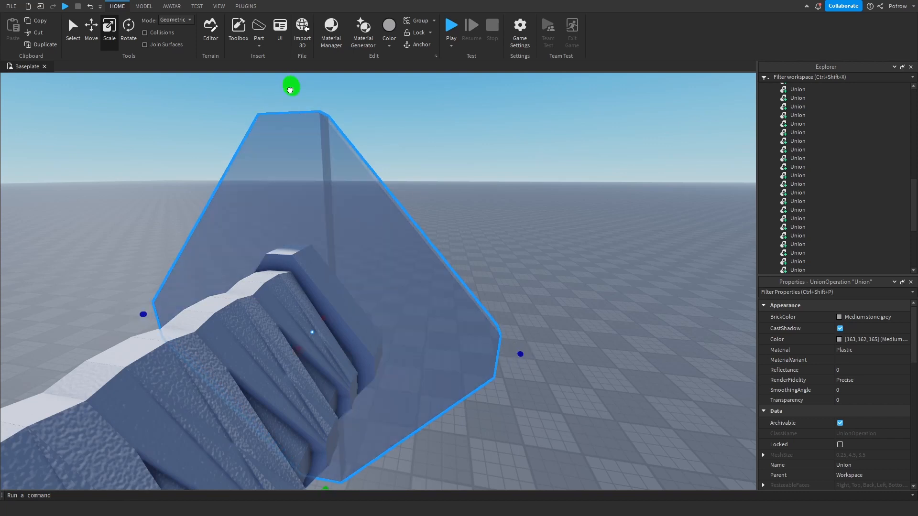
left_click_drag(288, 87, 290, 74)
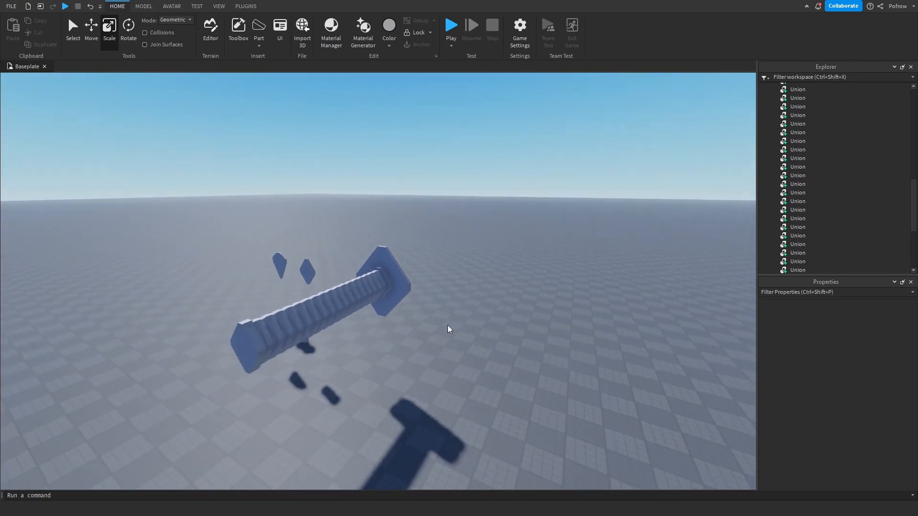
Try duplicating the guard plate and rotating the copies both ways about the handle's axis to form a lobed outline.
left_click(383, 260)
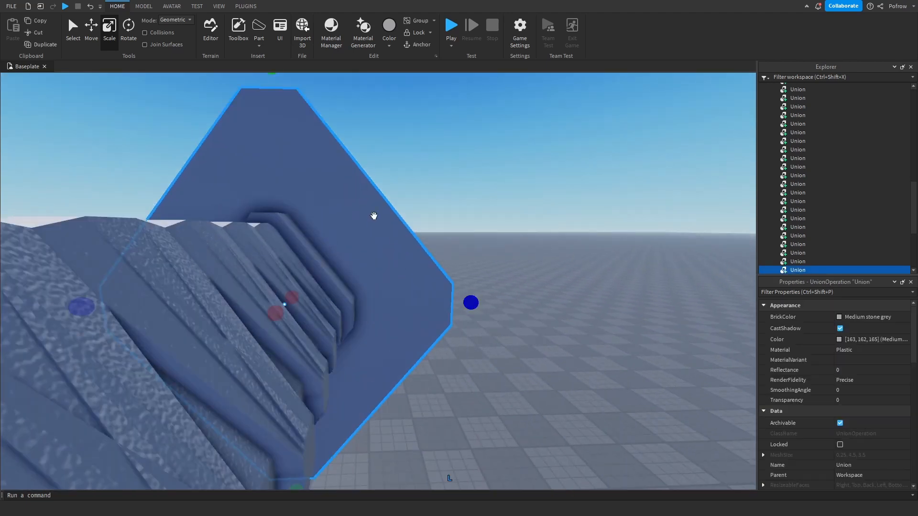
left_click(128, 28)
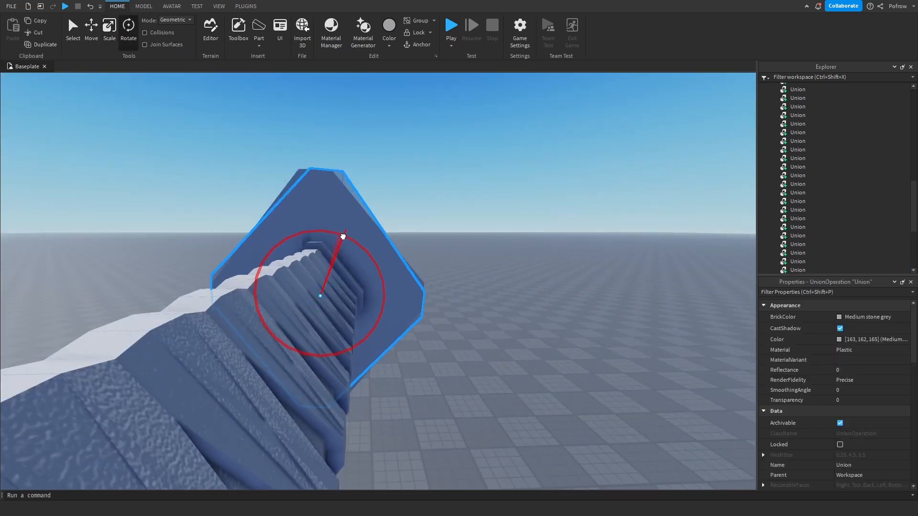
left_click(427, 215)
mouse_move(354, 240)
left_mouse_down()
mouse_move(364, 230)
mouse_move(335, 245)
mouse_move(344, 239)
left_mouse_up()
left_click(371, 200)
left_click(430, 204)
key("s")
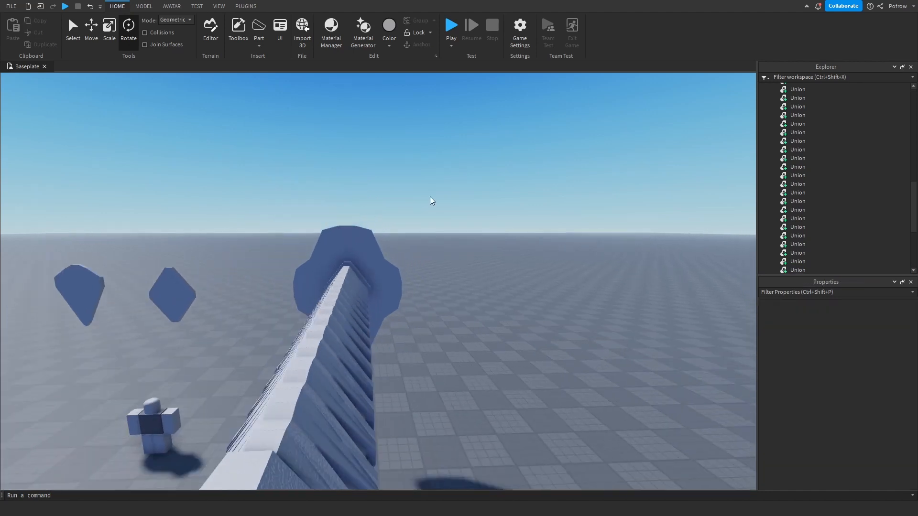
key("d")
right_click_drag(429, 203, 429, 204)
scroll(379, 276, "up", 5)
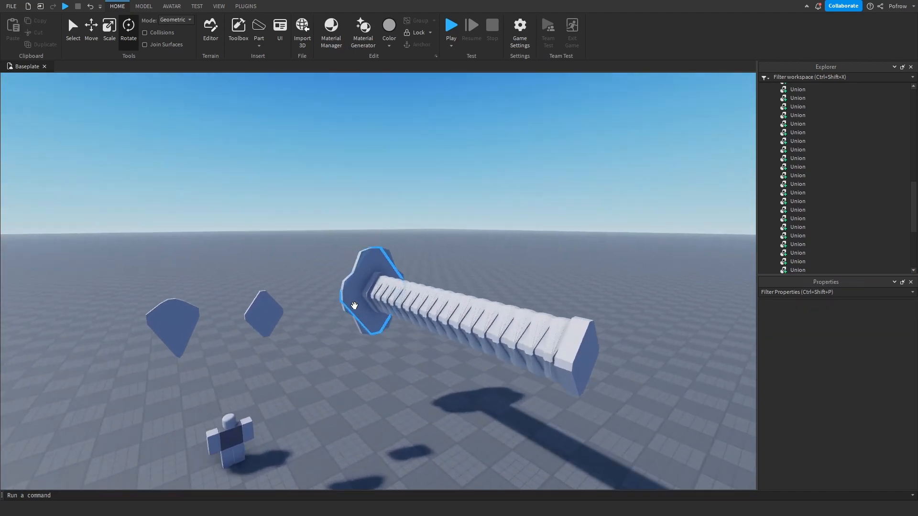
Undo the rotated guard copies so that only the original plate remains.
left_click(347, 285)
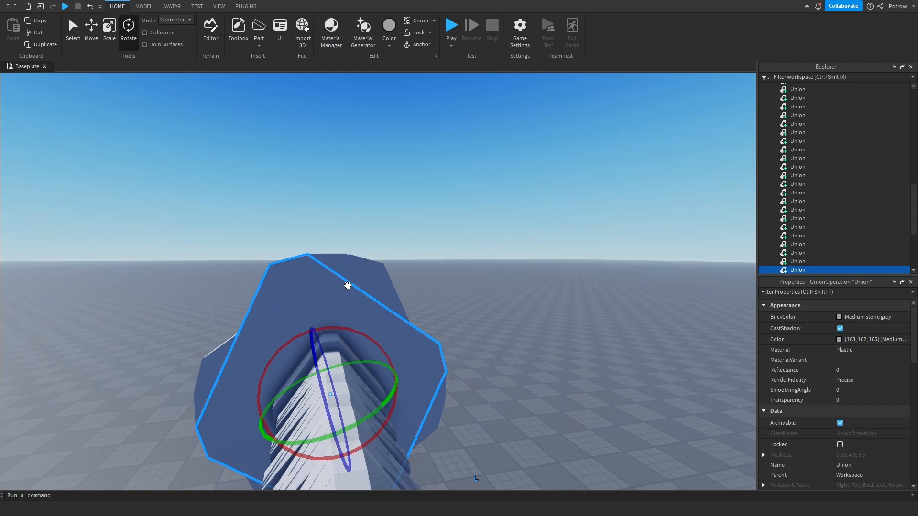
key("ctrl+z")
key("ctrl+z")
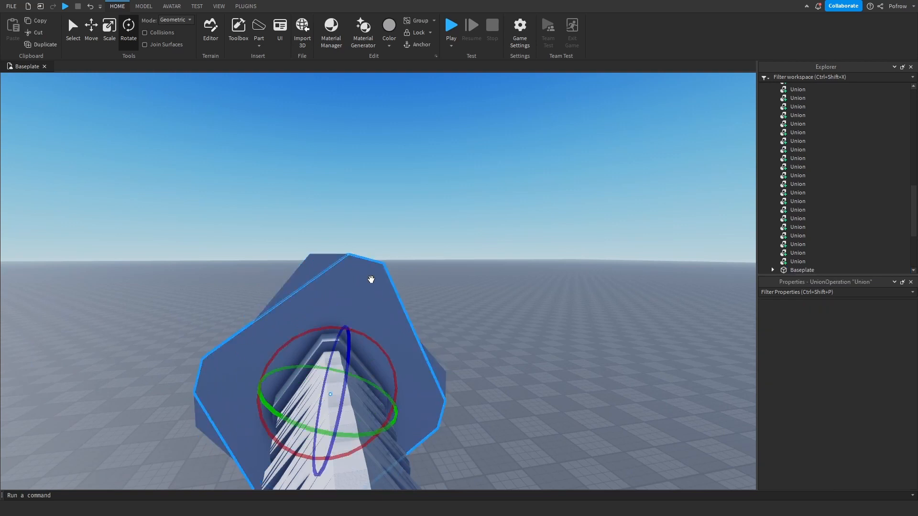
Shrink the guard plate slightly in height and width.
key("ctrl+3")
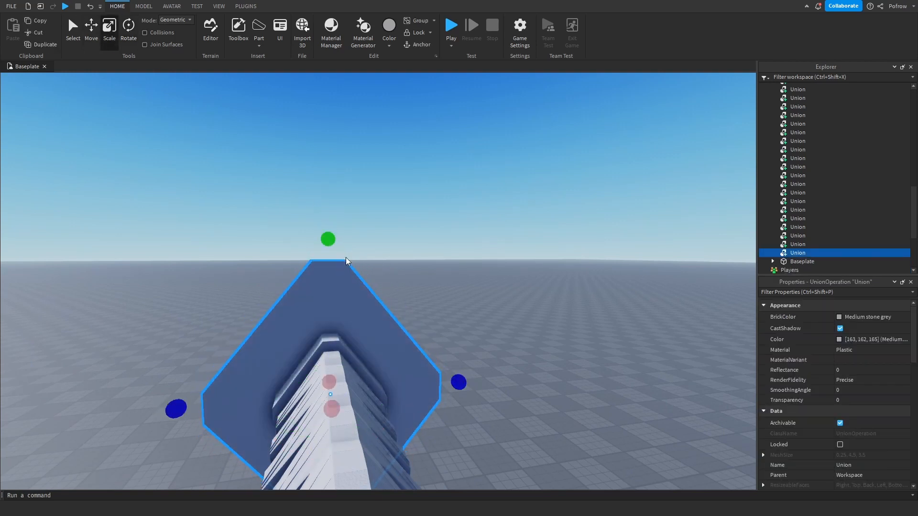
left_click_drag(334, 242, 335, 249)
left_click_drag(466, 383, 461, 383, "ctrl")
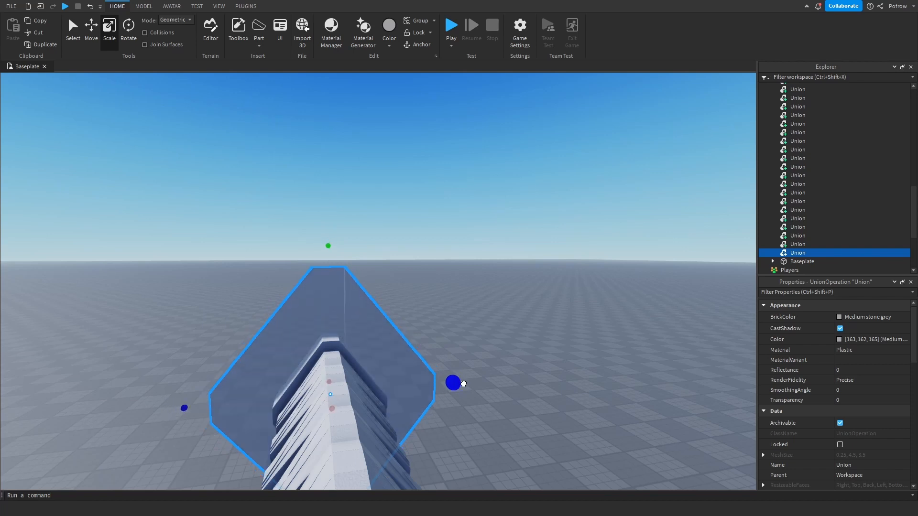
left_click(516, 326)
key("s")
key("a")
right_click_drag(515, 325, 520, 324)
key("d")
key("w")
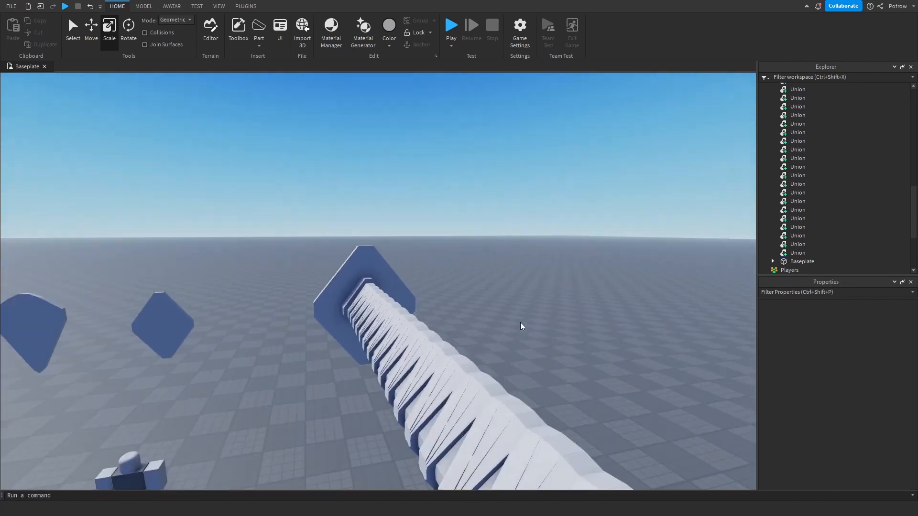
left_click(243, 258)
left_click_drag(179, 173, 179, 181)
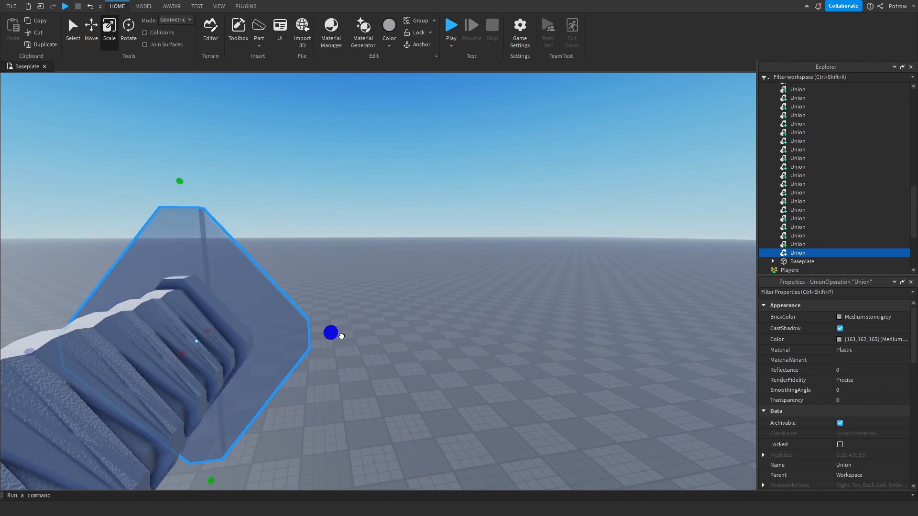
Make two copies of the guard plate and rotate them in opposite directions about the handle's axis for a lobed outline.
left_click(128, 29)
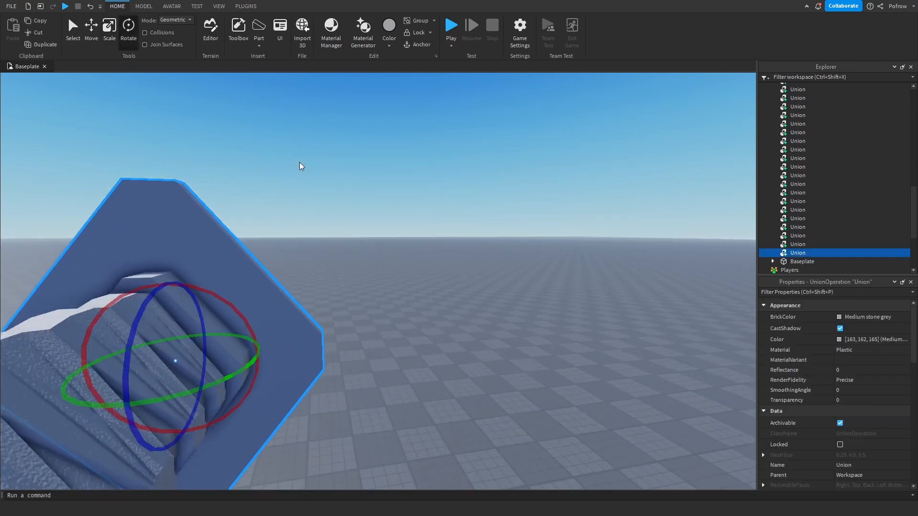
key("ctrl+d")
key("a")
left_click_drag(348, 291, 351, 292)
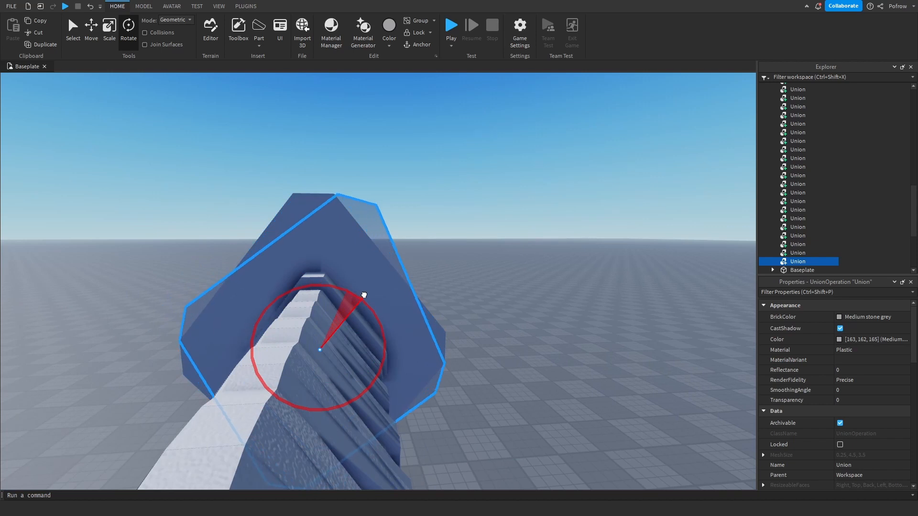
left_click(481, 254)
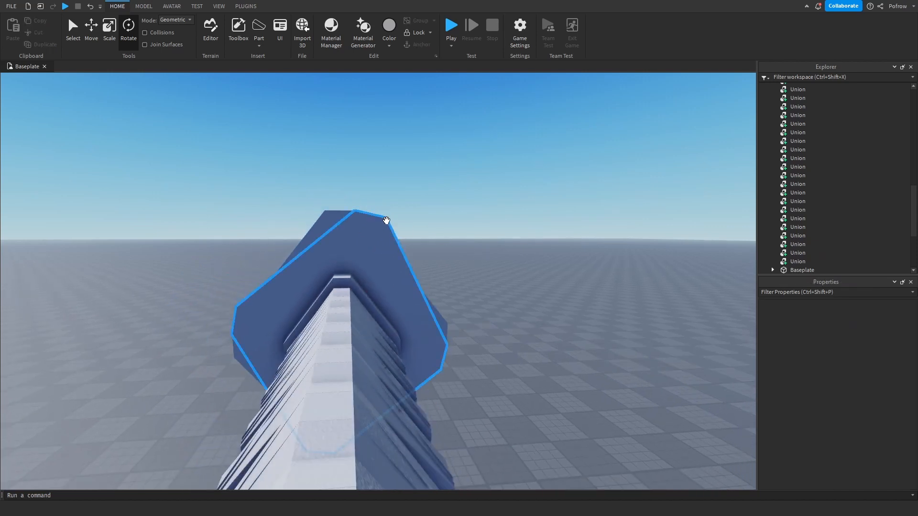
left_click(391, 283)
left_click_drag(350, 287, 353, 285)
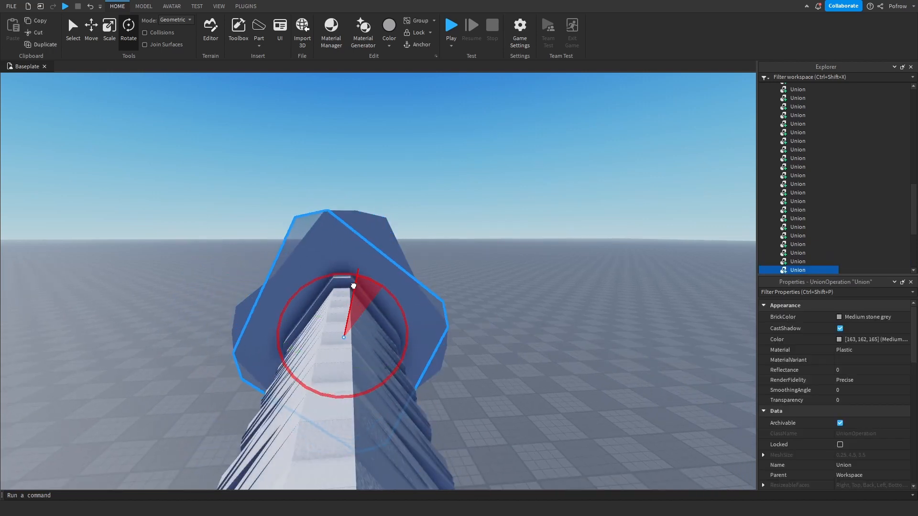
left_click(504, 251)
Duplicate all handle and guard parts, group the copy as a model and set it apart from the original.
key("s")
right_click_drag(505, 252, 543, 264)
key("a")
key("a")
left_click_drag(511, 170, 159, 355)
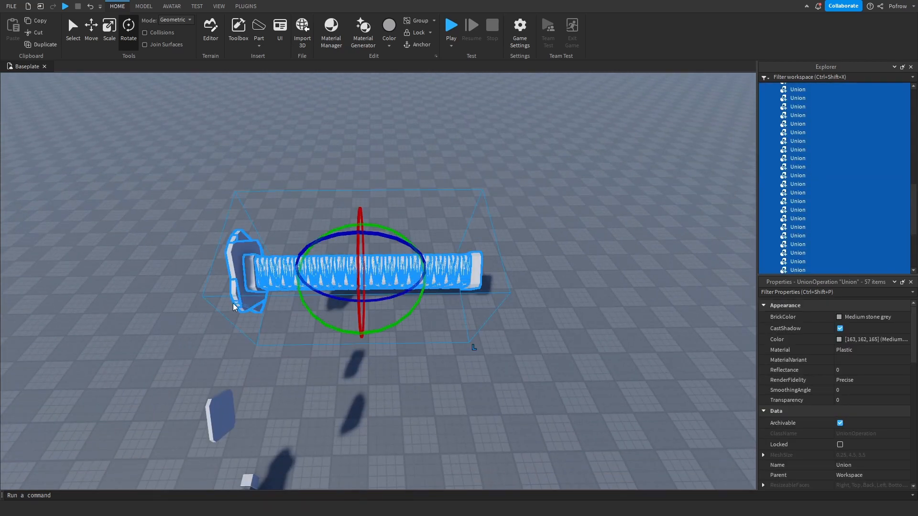
key("ctrl+g")
right_click_drag(234, 306, 406, 254)
Scale the grouped katana copy down to 0.105 and place it beside the R6 character.
key("ctrl+3")
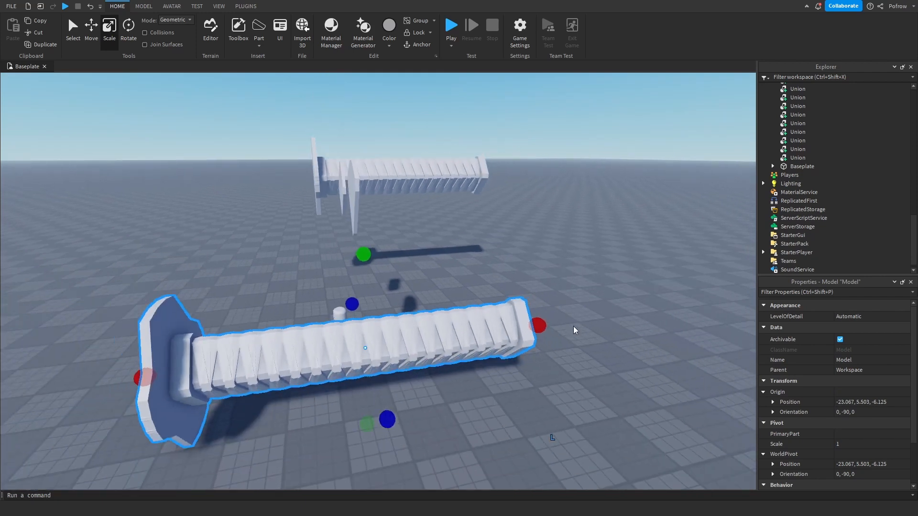
left_click_drag(538, 326, 358, 366)
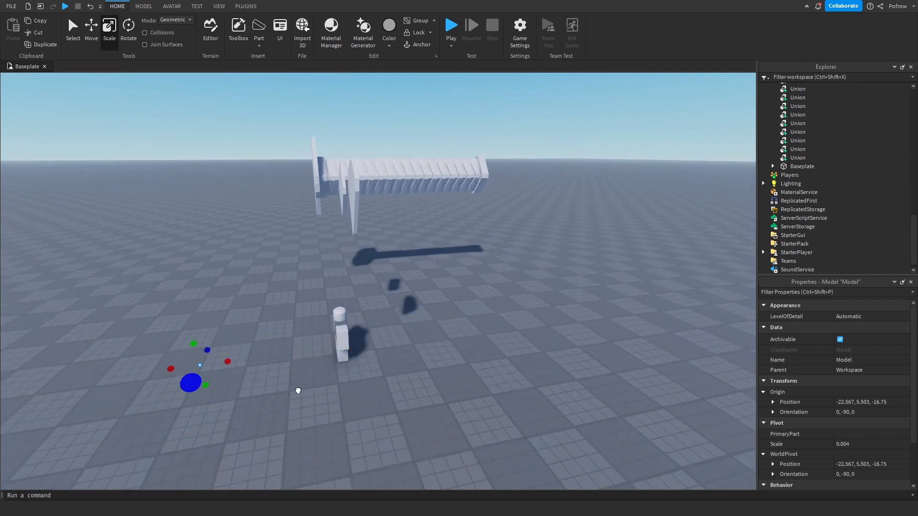
scroll(298, 390, "up", 3)
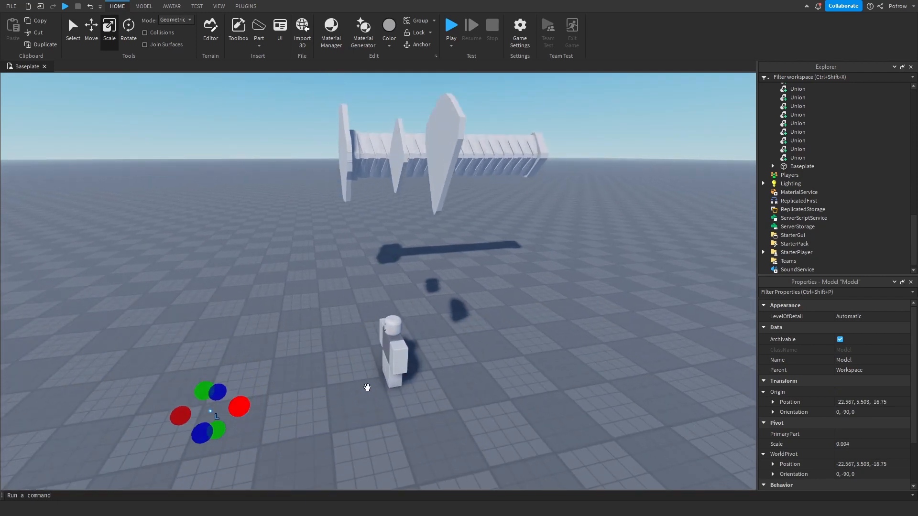
left_click(88, 10)
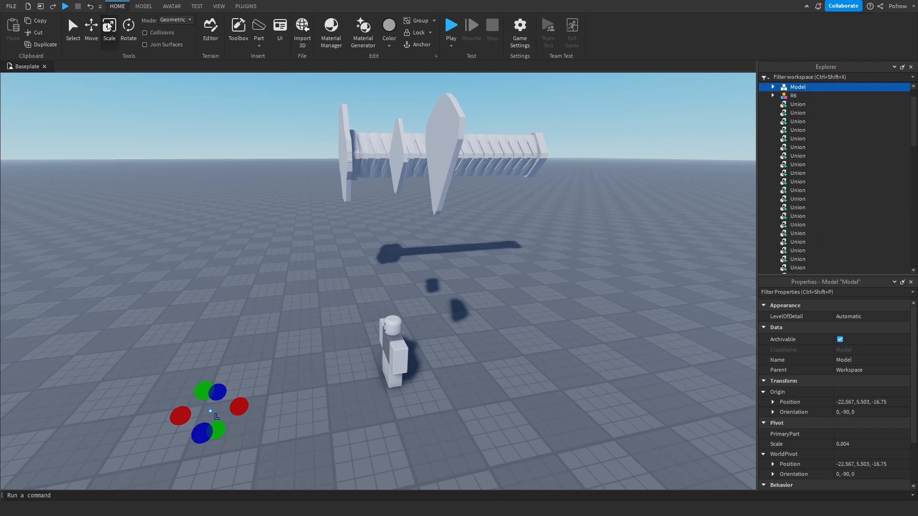
right_click_drag(297, 250, 282, 262)
scroll(335, 325, "down", 4)
scroll(342, 328, "up", 3)
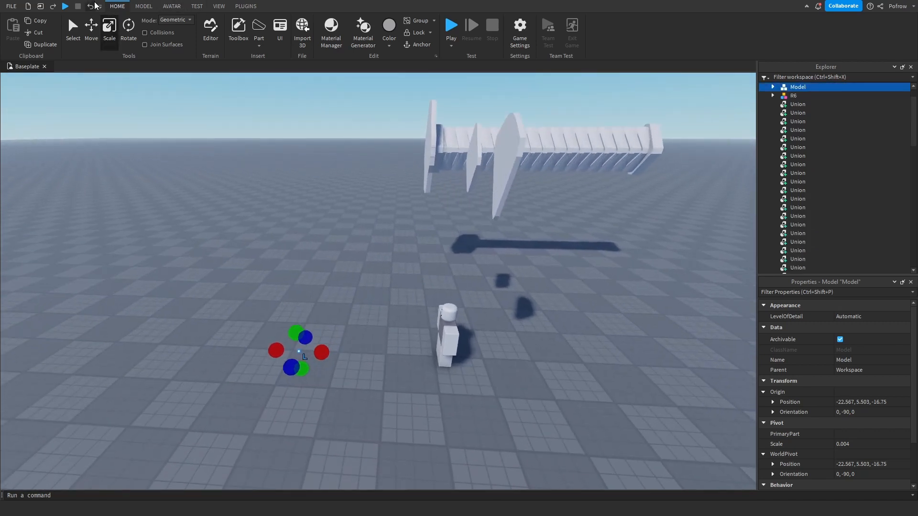
left_click(338, 309)
right_click_drag(338, 309, 328, 243)
left_click_drag(328, 244, 309, 256)
scroll(380, 325, "up", 3)
right_click_drag(379, 326, 424, 314)
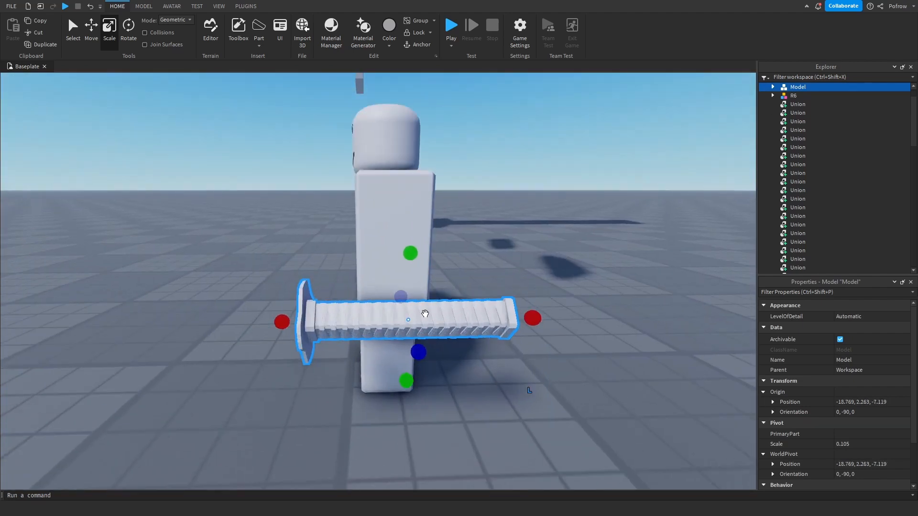
Shrink the grouped copy further and place it against the character's arm to compare proportions.
left_click_drag(540, 320, 432, 322)
right_click_drag(610, 351, 403, 372)
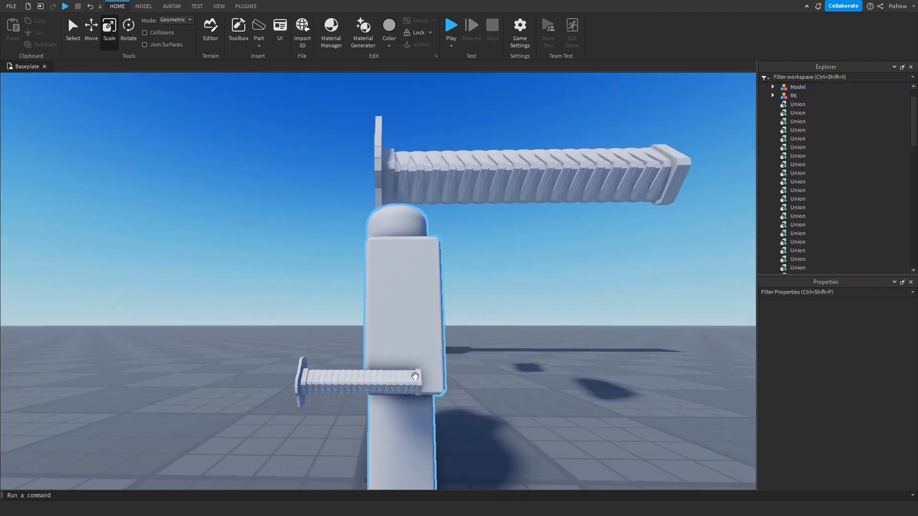
left_click_drag(403, 372, 425, 375)
left_click(557, 366)
right_click_drag(558, 366, 557, 368)
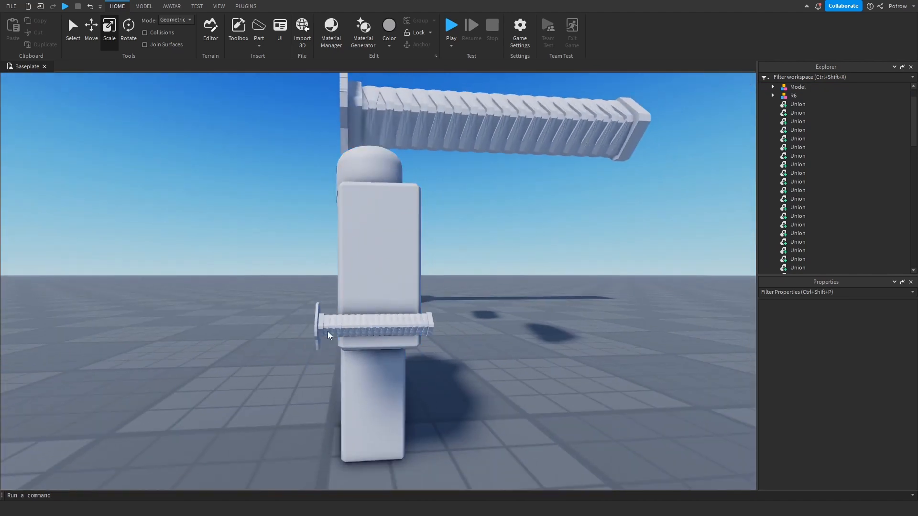
Delete the small grouped copy beside the character.
right_click_drag(385, 373, 386, 373)
left_click(344, 317)
key("Delete")
Scale down the thin outer plate on the handle's end cap in height and width.
right_click_drag(455, 343, 455, 342)
left_click(391, 340)
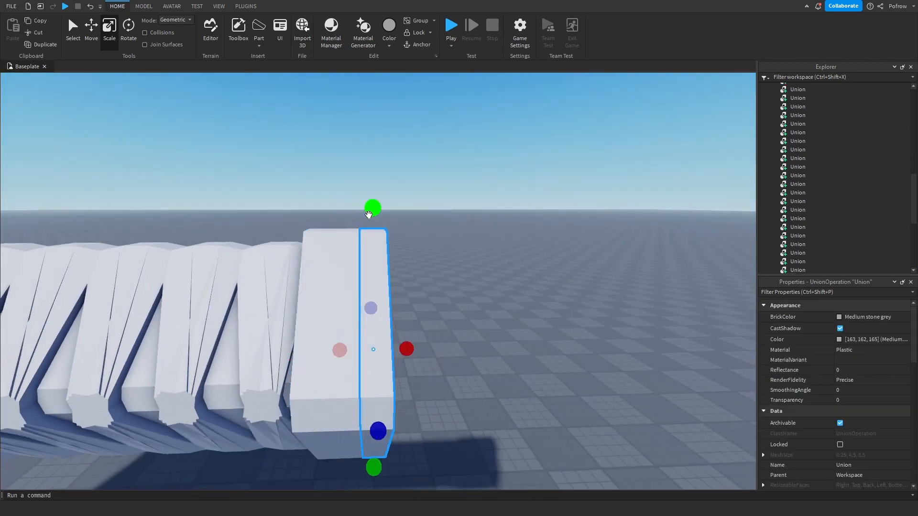
right_click_drag(373, 242, 373, 242)
left_click_drag(436, 327, 428, 326, "ctrl")
left_click(507, 296)
Union the three overlapping guard plates into one solid part.
right_click_drag(507, 297, 507, 297)
key("s")
key("a")
key("w")
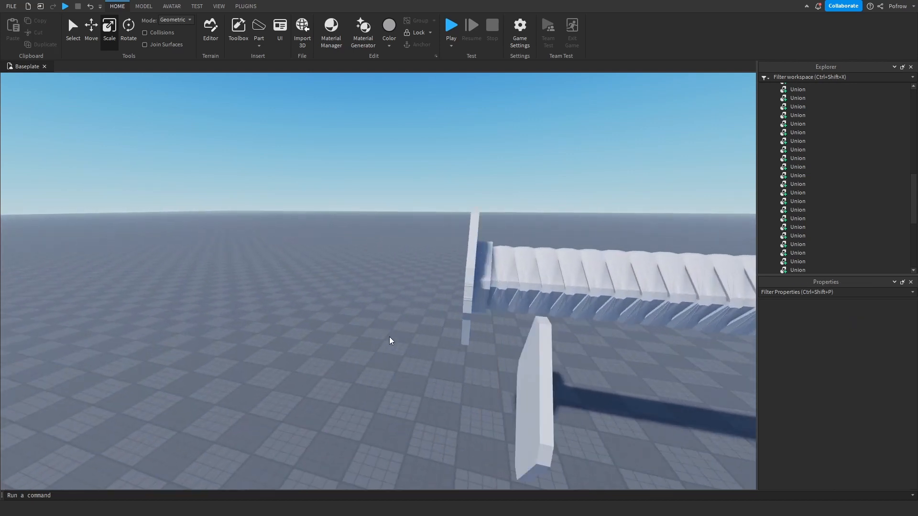
right_click_drag(391, 340, 389, 336)
key("s")
key("a")
right_click_drag(275, 268, 272, 250)
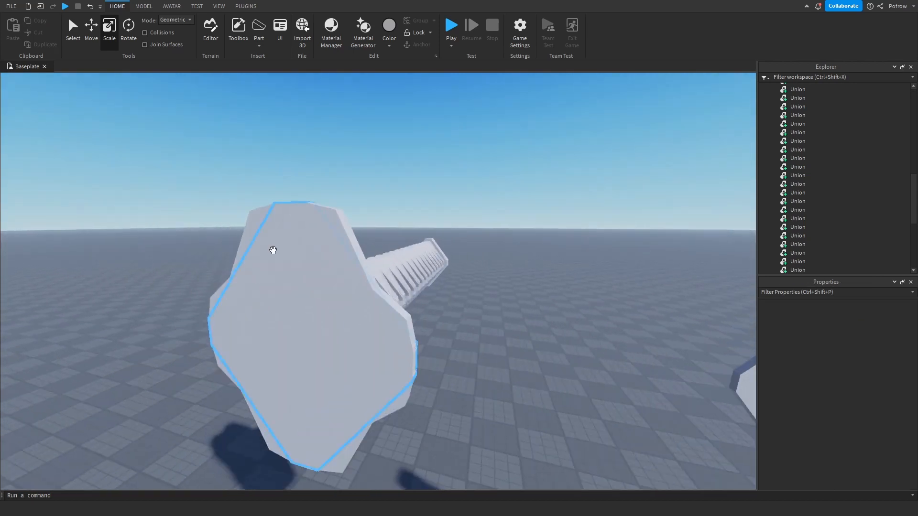
key("s")
left_click(330, 252)
left_click(338, 233, "ctrl")
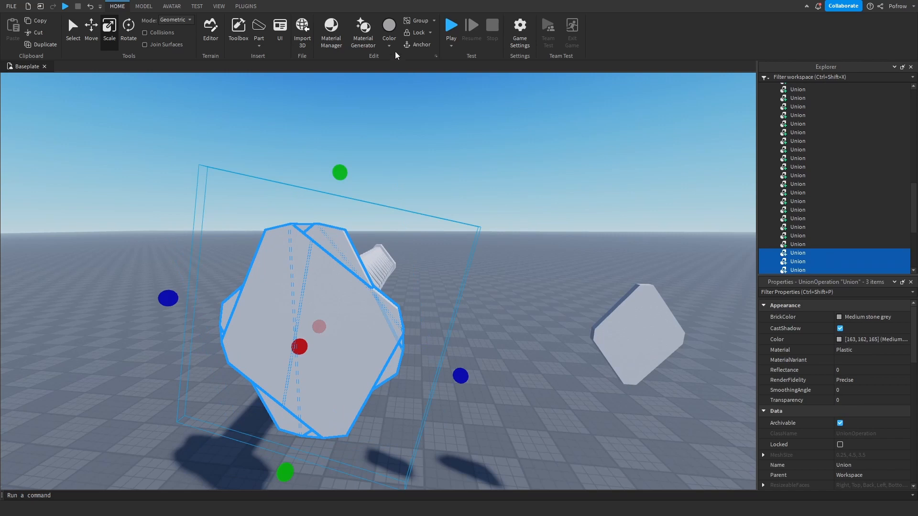
left_click(143, 6)
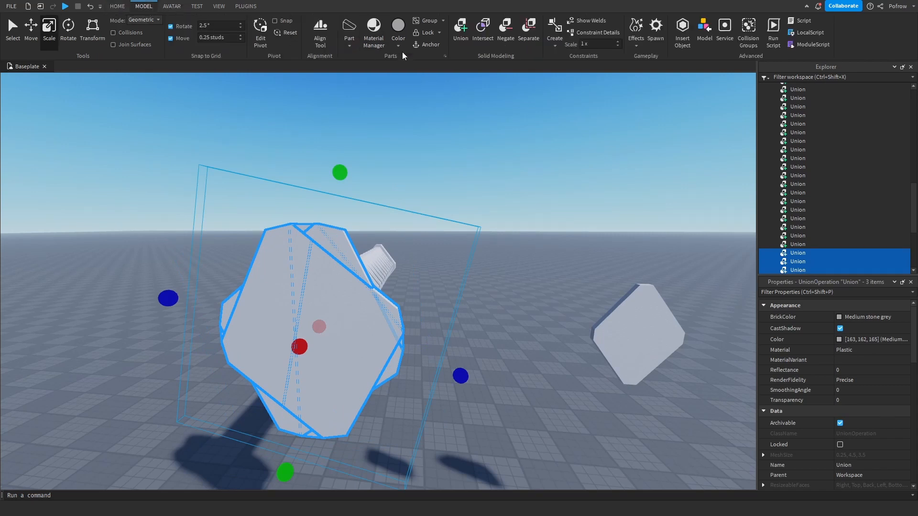
left_click(461, 42)
Duplicate the cap between handle and guard and move the copy to the guard's outer face.
left_click(533, 281)
key("w")
key("d")
right_click_drag(533, 281, 526, 274)
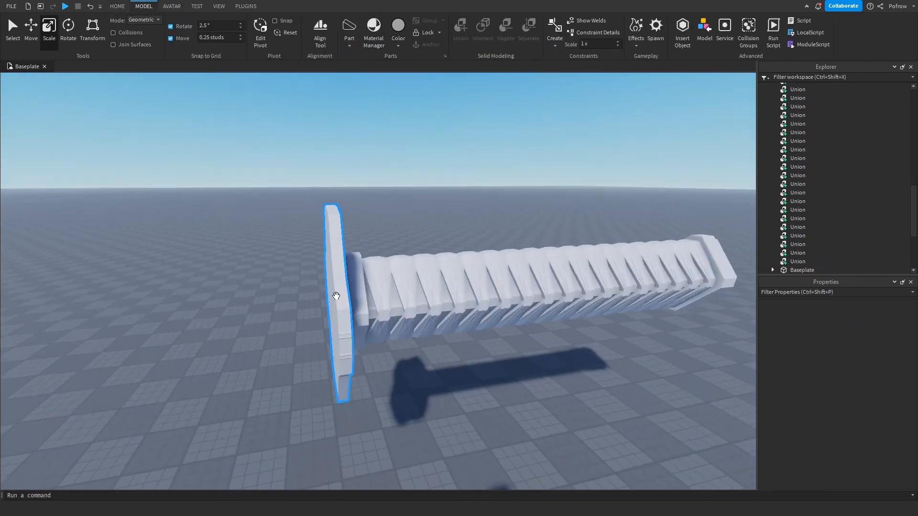
key("w")
left_click(287, 275)
left_click(36, 32)
key("ctrl+d")
right_click_drag(290, 239, 286, 244)
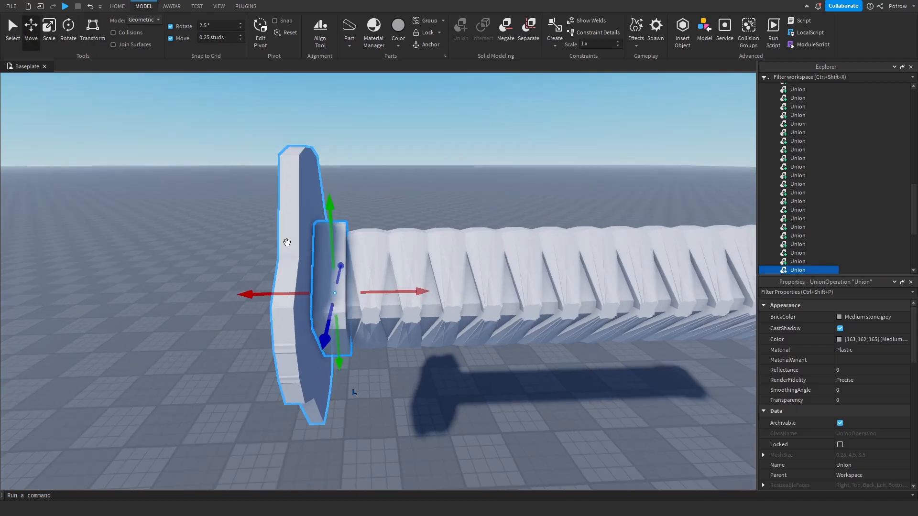
key("a")
left_click_drag(366, 296, 345, 299)
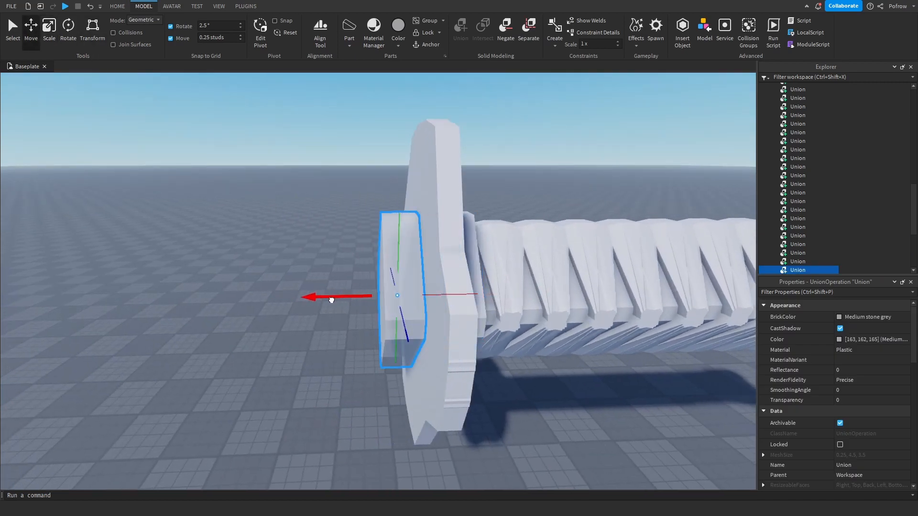
Reduce the thickness of the cap copy on the guard's outer face along the handle's axis.
left_click(282, 327)
key("s")
key("a")
right_click_drag(282, 328, 282, 329)
key("w")
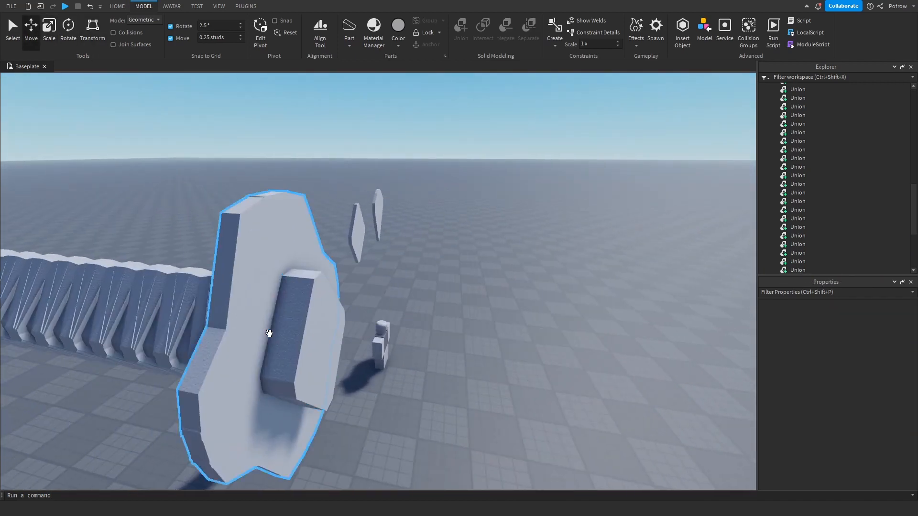
left_click(296, 333)
key("a")
key("w")
left_click(50, 33)
key("s")
right_click_drag(474, 320, 475, 324)
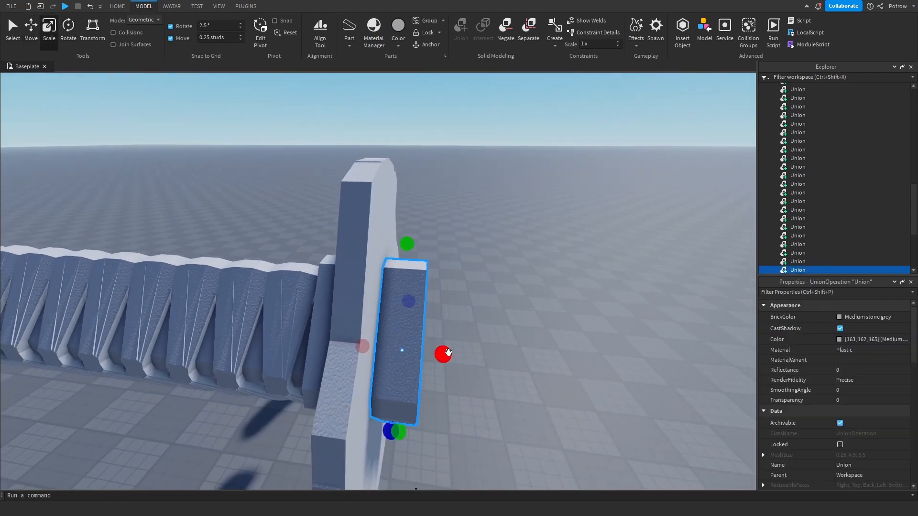
left_click_drag(433, 353, 422, 353)
left_click(580, 344)
Duplicate the free-standing kite-shaped plate and move the copy sideways towards the katana's handle.
key("w")
right_click_drag(580, 344, 580, 344)
left_click(564, 221)
key("s")
key("d")
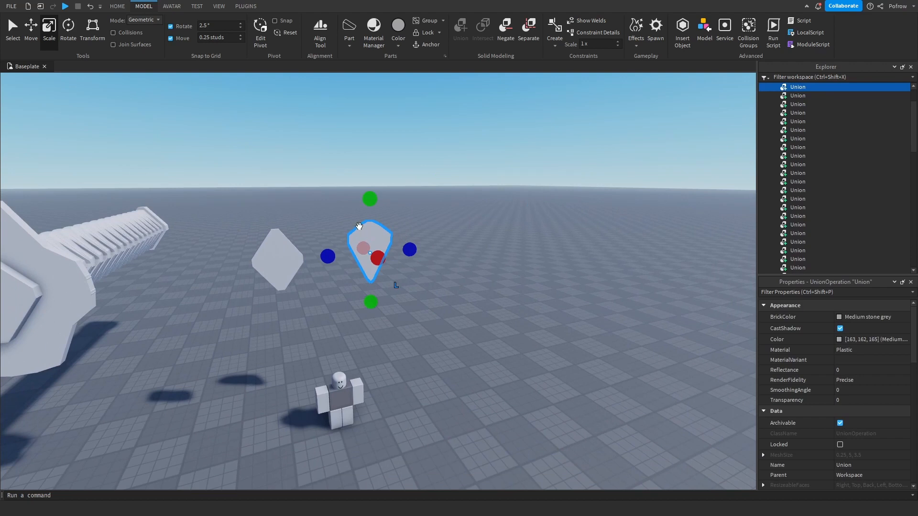
key("ctrl+d")
key("w")
key("s")
left_click(33, 33)
key("w")
key("a")
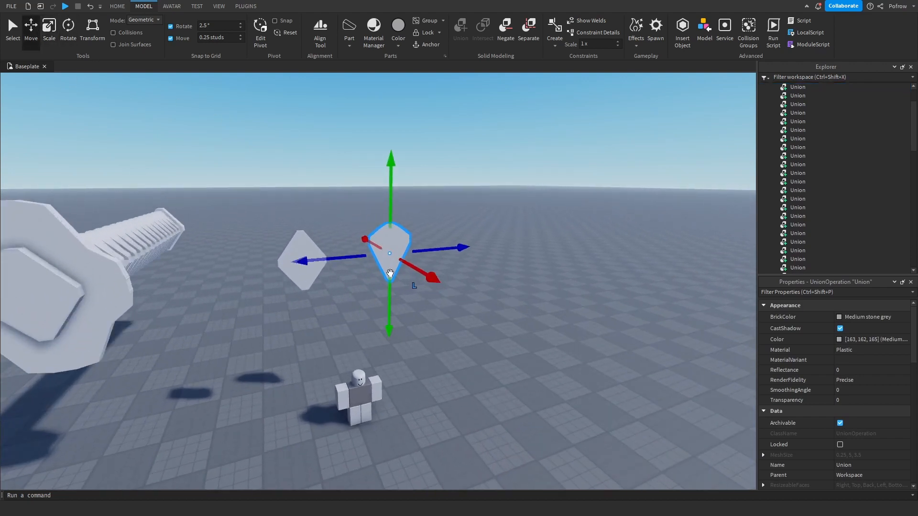
left_click_drag(332, 257, 237, 270)
Move the kite plate copy along the handle's axis past the guard and centre it sideways over the outer cap.
key("a")
key("w")
right_click_drag(293, 293, 293, 293)
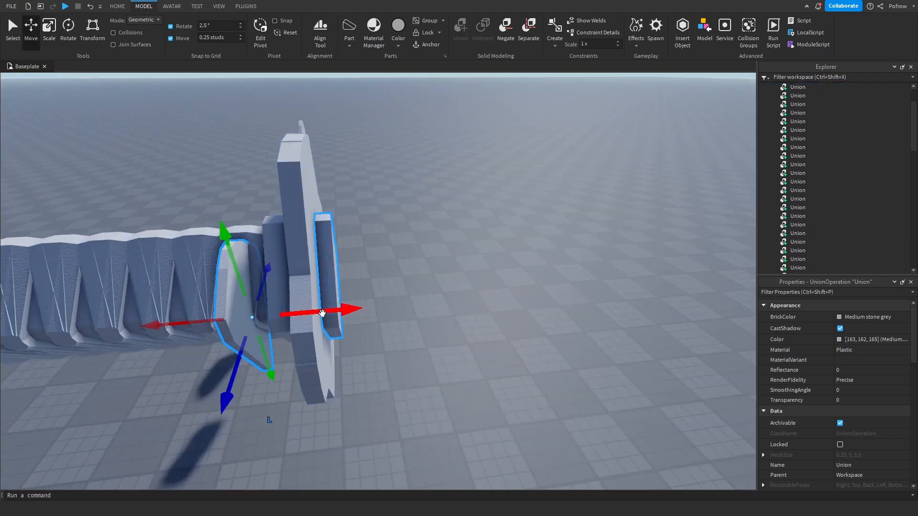
left_click_drag(401, 315, 418, 318)
key("d")
right_click_drag(419, 318, 417, 314)
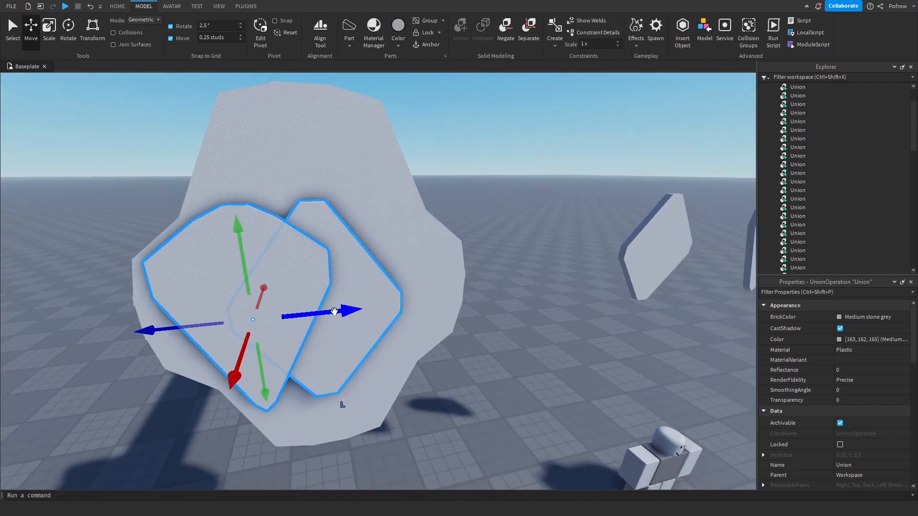
left_click_drag(342, 311, 399, 316)
Reduce the height of the diamond-shaped cap behind the kite plate on the guard's outer face.
left_click(543, 344)
key("w")
right_click_drag(543, 344, 543, 345)
key("a")
key("s")
key("a")
key("w")
left_click(377, 341)
key("w")
key("d")
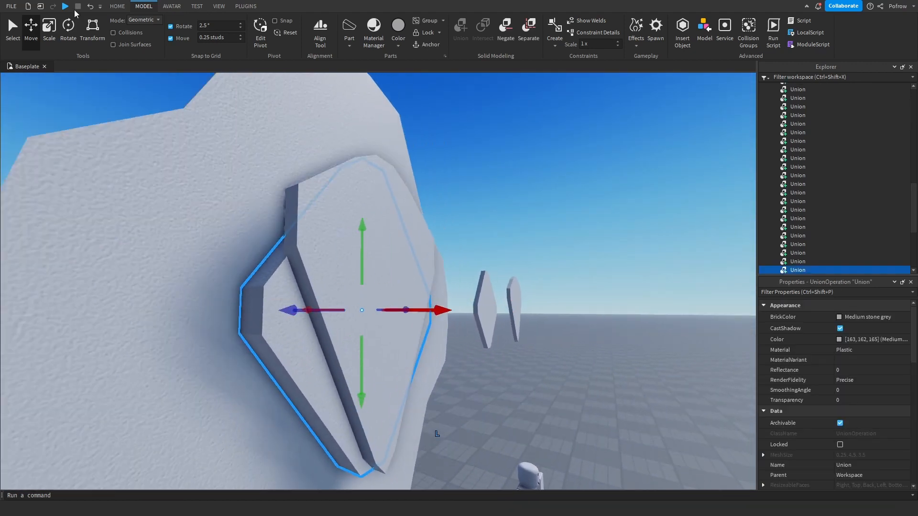
left_click(50, 32)
key("w")
right_click_drag(322, 240, 322, 238)
key("a")
left_click_drag(376, 204, 377, 211)
key("d")
right_click_drag(470, 300, 466, 300)
key("s")
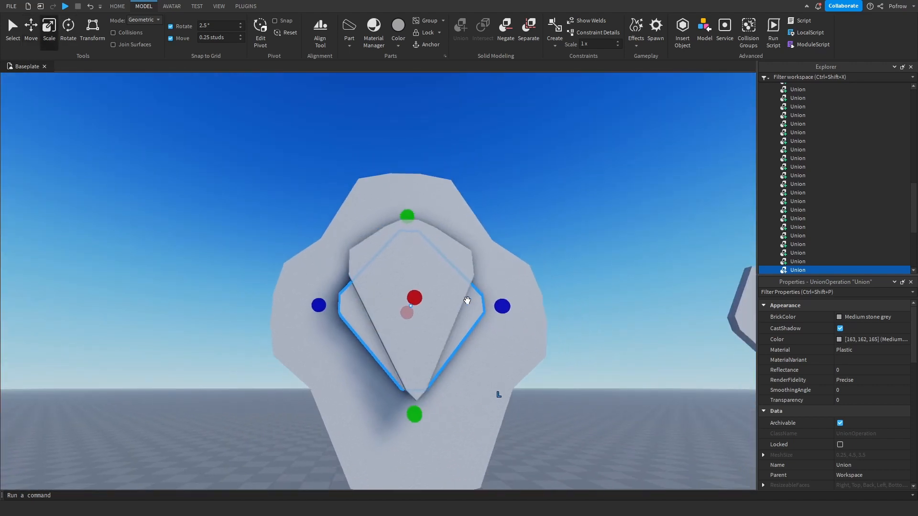
Delete the diamond-shaped cap between the kite plate and the guard's outer face.
left_click(597, 378)
left_click(458, 315)
left_click(643, 420)
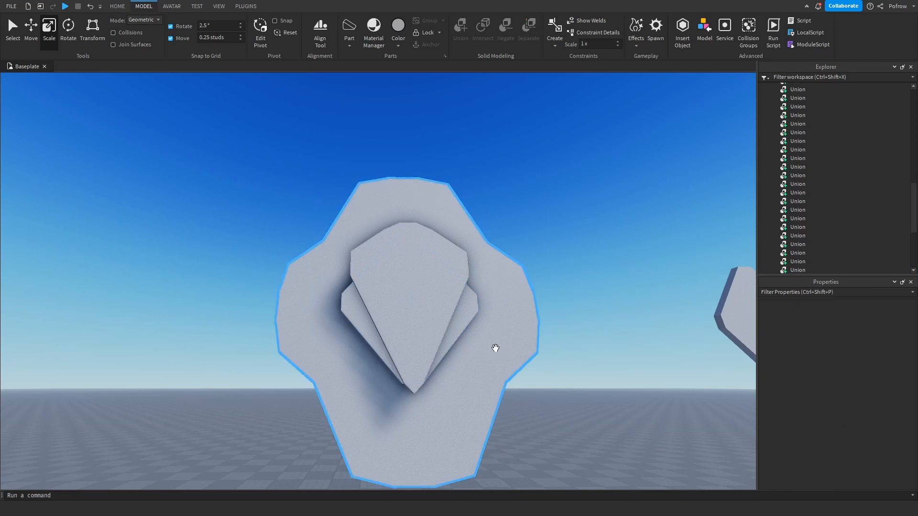
left_click(456, 327)
right_click_drag(456, 327, 456, 327)
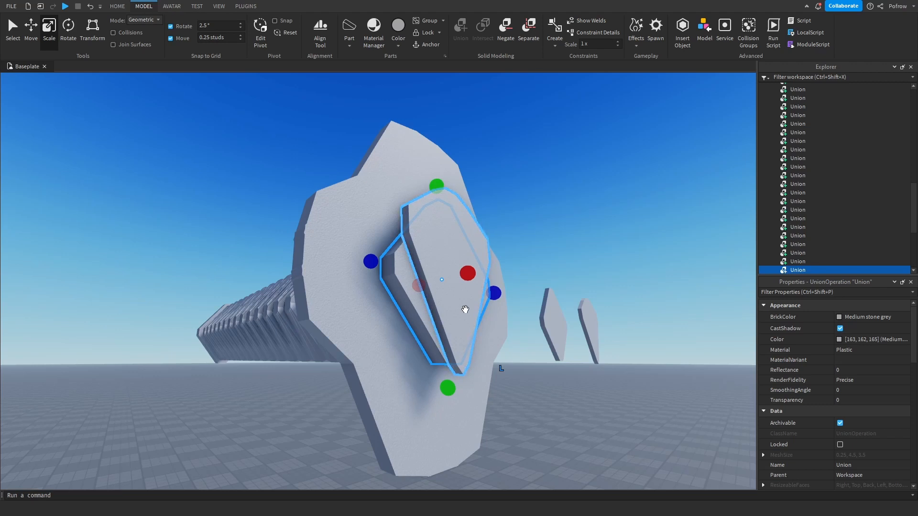
left_click(538, 237)
key("w")
right_click_drag(456, 267, 461, 266)
key("s")
key("w")
left_click(358, 289)
right_click_drag(358, 290, 357, 290)
key("Delete")
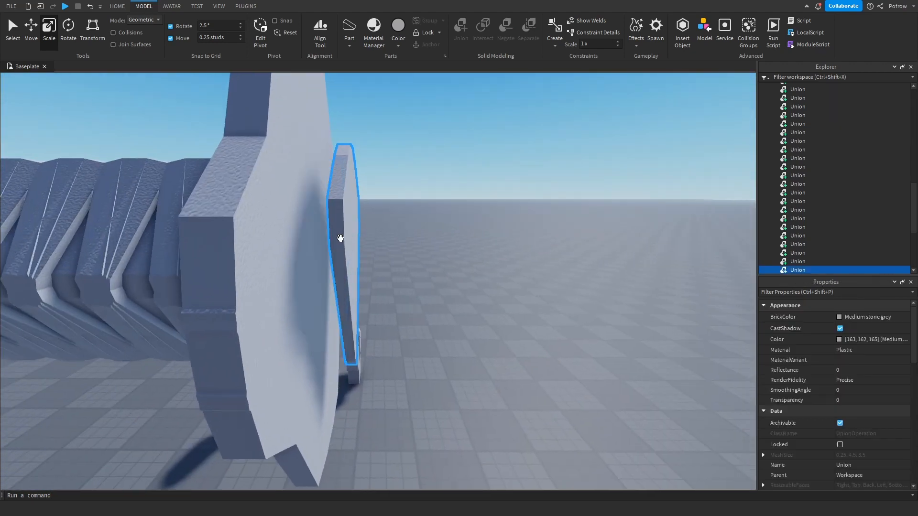
Extend the kite plate's inner side along the handle's axis until it meets the guard.
key("s")
key("w")
left_click(348, 249)
key("a")
right_click_drag(348, 249, 348, 249)
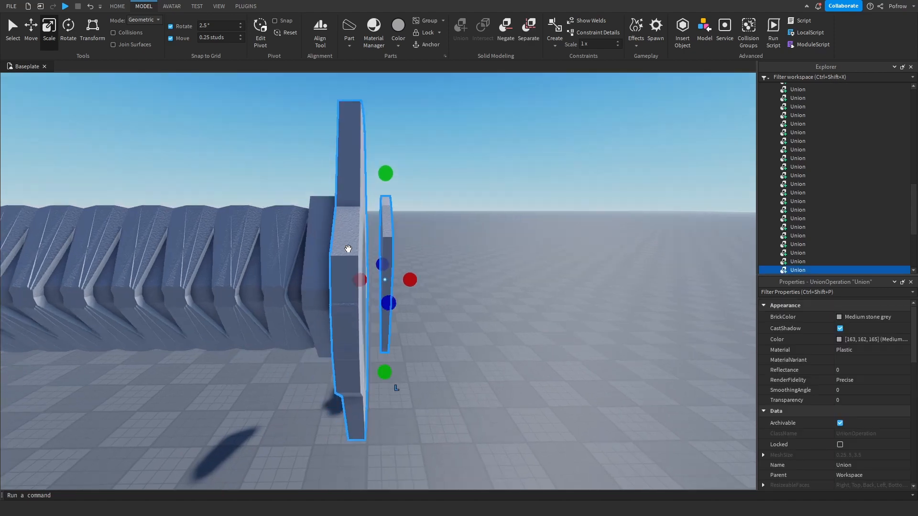
key("f")
left_click_drag(336, 285, 321, 285)
left_click(496, 280)
Thicken the kite-shaped block on the guard by extending its outer side away from the handle.
key("s")
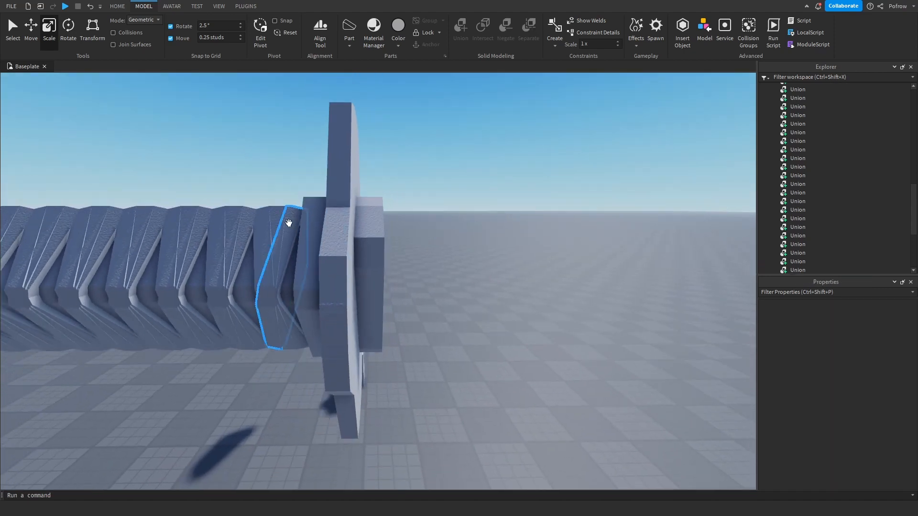
key("w")
key("d")
right_click_drag(316, 234, 316, 232)
key("s")
left_click(356, 293)
key("a")
right_click_drag(357, 293, 404, 301)
key("s")
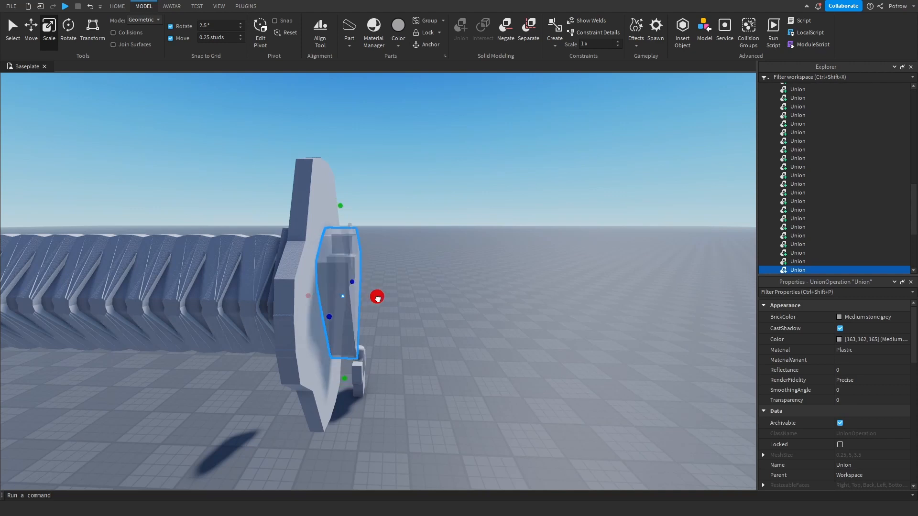
left_click_drag(377, 299, 378, 299)
left_click(515, 313)
key("a")
right_click_drag(494, 312, 502, 308)
key("w")
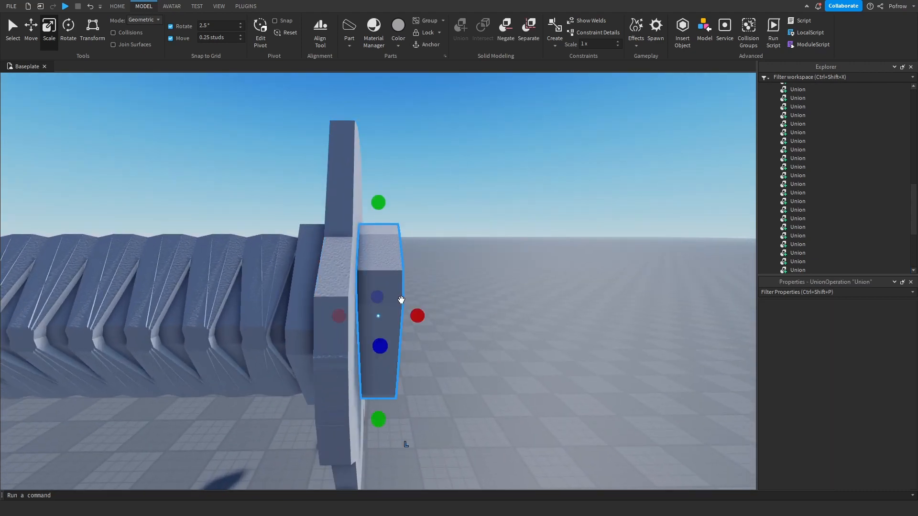
Duplicate the kite-shaped block and make the copy protrude farther out from the guard than the original.
key("d")
key("w")
left_click(446, 303)
key("s")
left_click(355, 297)
key("w")
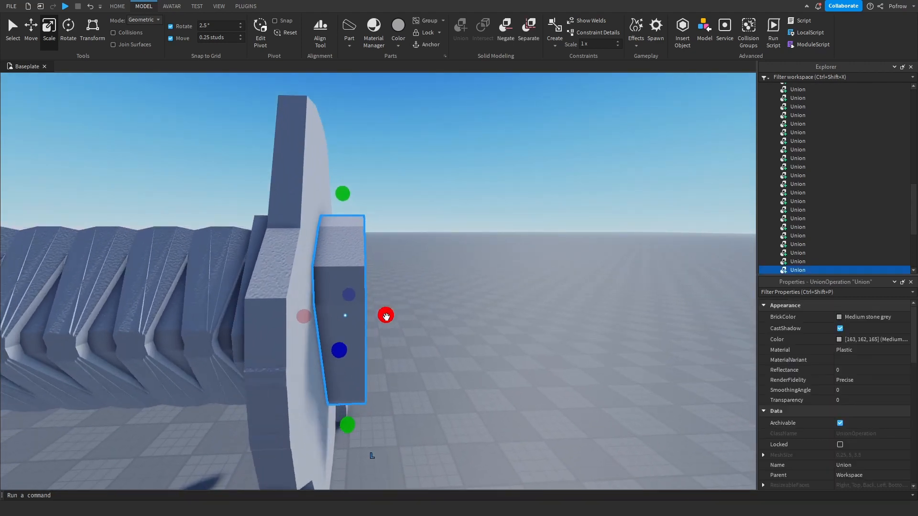
left_click_drag(345, 324, 338, 324)
key("d")
right_click_drag(337, 323, 331, 316)
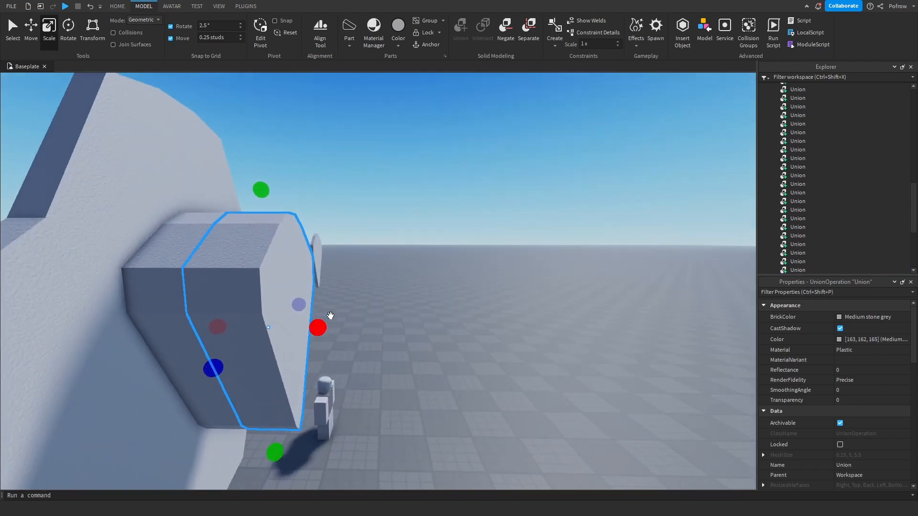
Scale the protruding block symmetrically down in height and width so it is smaller than the collar behind it.
left_click_drag(263, 195, 263, 202, "ctrl")
key("d")
right_click_drag(262, 202, 278, 243)
left_click_drag(417, 318, 426, 311, "ctrl")
key("s")
left_click(630, 315)
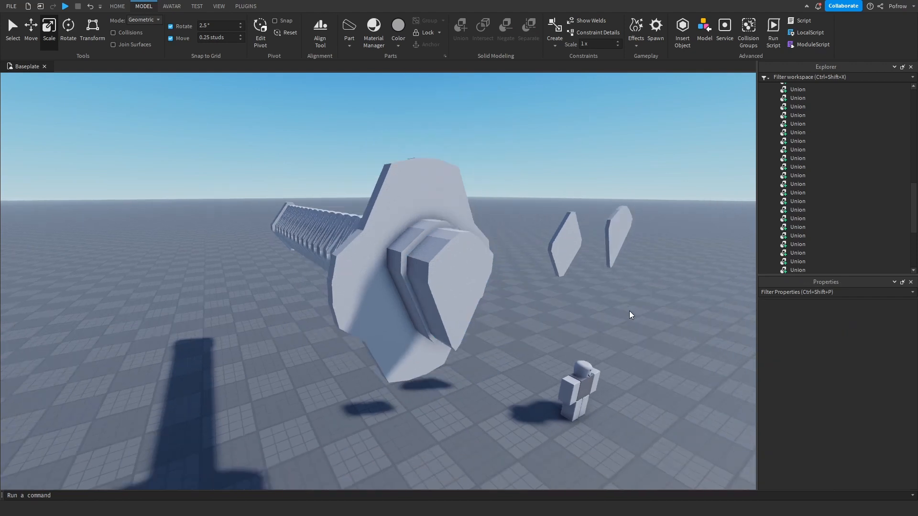
Stretch the protruding block outward along the handle's axis to form the first section of the blade.
left_click(469, 273)
key("a")
right_click_drag(469, 272, 481, 278)
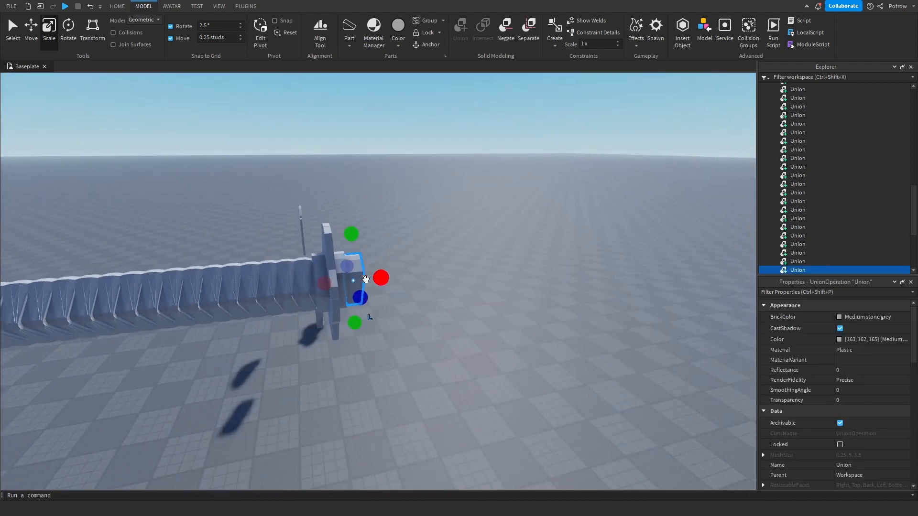
left_click_drag(381, 276, 528, 267)
Select all parts of the katana's handle, guard and blade and group them into one model.
left_click(590, 334)
key("s")
mouse_move(590, 334)
right_mouse_down()
mouse_move(544, 368)
mouse_move(598, 330)
right_mouse_up()
key("w")
key("d")
key("d")
key("s")
left_click_drag(498, 116, 360, 404)
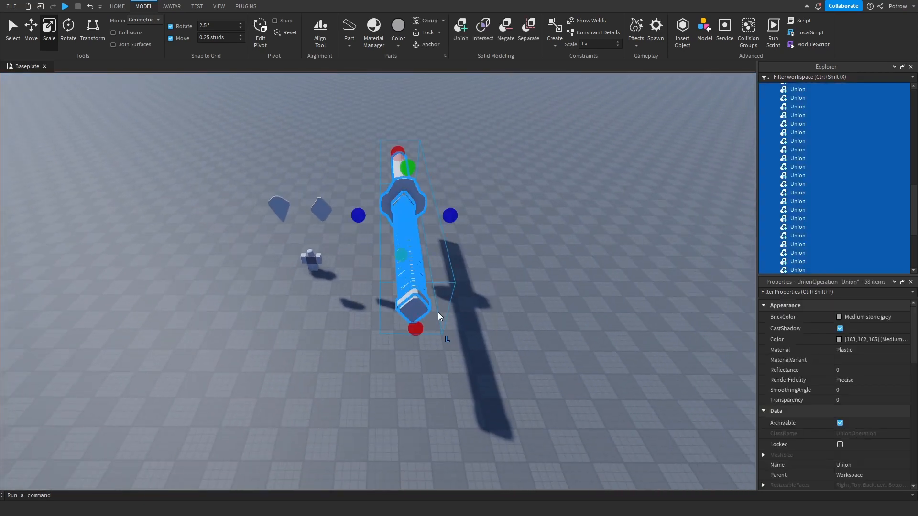
key("ctrl+g")
Make a separate copy of the katana model and scale the copy down to 0.129.
key("f")
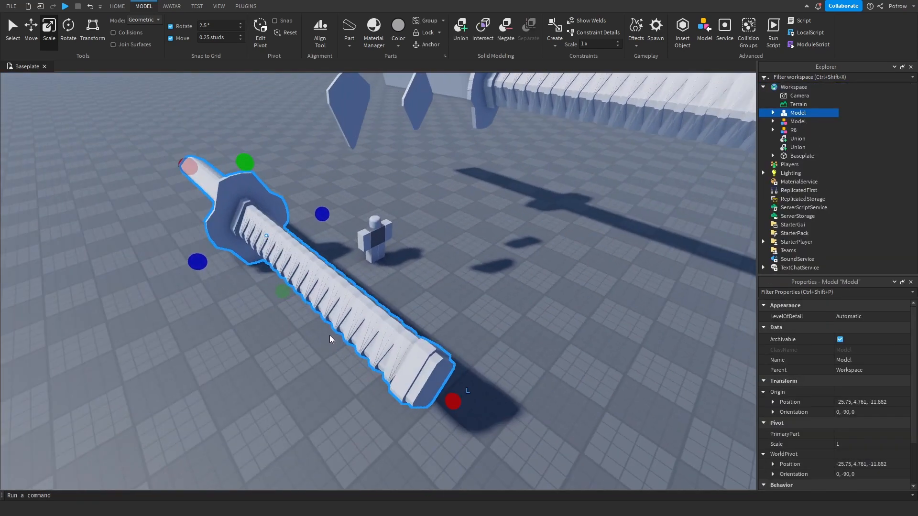
right_click_drag(330, 336, 303, 324)
scroll(303, 323, "down", 2)
left_click_drag(164, 325, 569, 371)
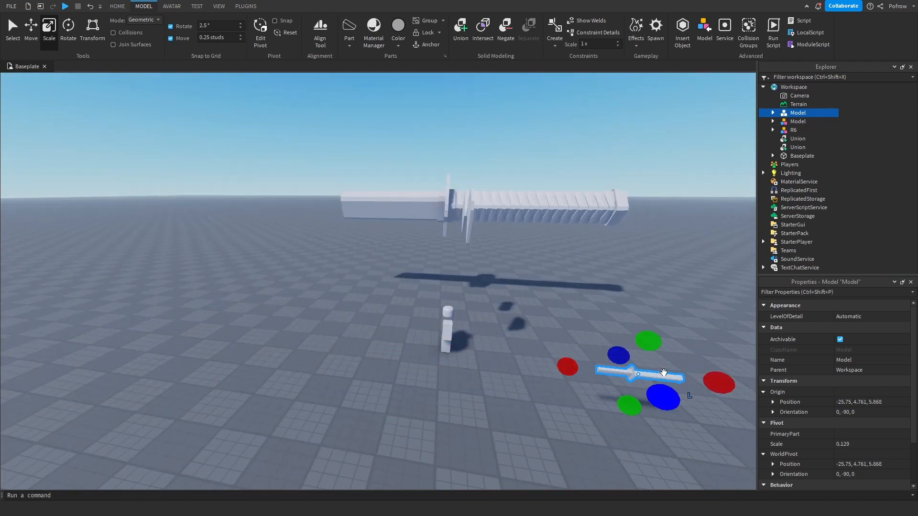
Move the scaled-down katana copy next to the R6 character.
left_click_drag(663, 373, 604, 399)
right_click_drag(664, 372, 604, 399)
left_click_drag(605, 400, 520, 325)
right_click_drag(605, 399, 520, 326)
key("w")
left_click_drag(521, 326, 455, 272)
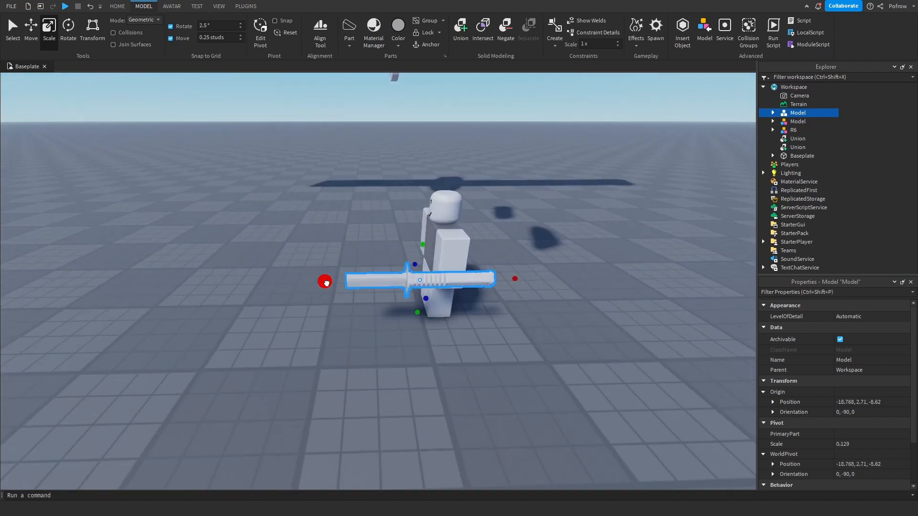
Scale the small katana copy to 0.037 and then to 0.049 to suit the character's arm.
left_click_drag(327, 283, 399, 282)
right_click_drag(461, 311, 445, 328)
key("w")
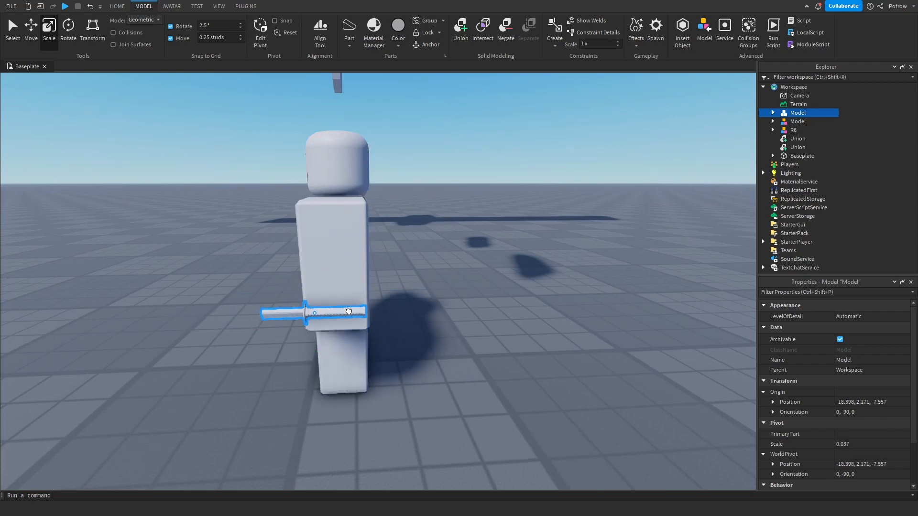
left_click(533, 370)
key("w")
right_click_drag(533, 370, 531, 377)
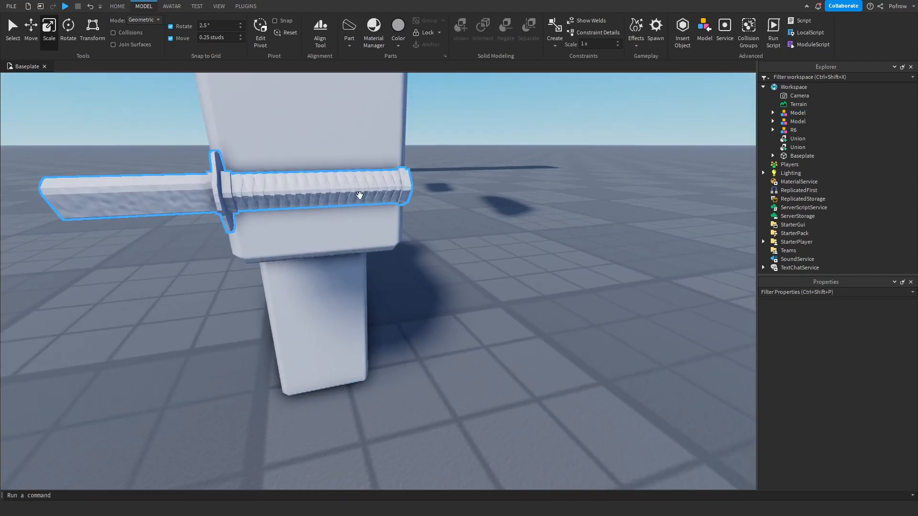
left_click(360, 195)
key("s")
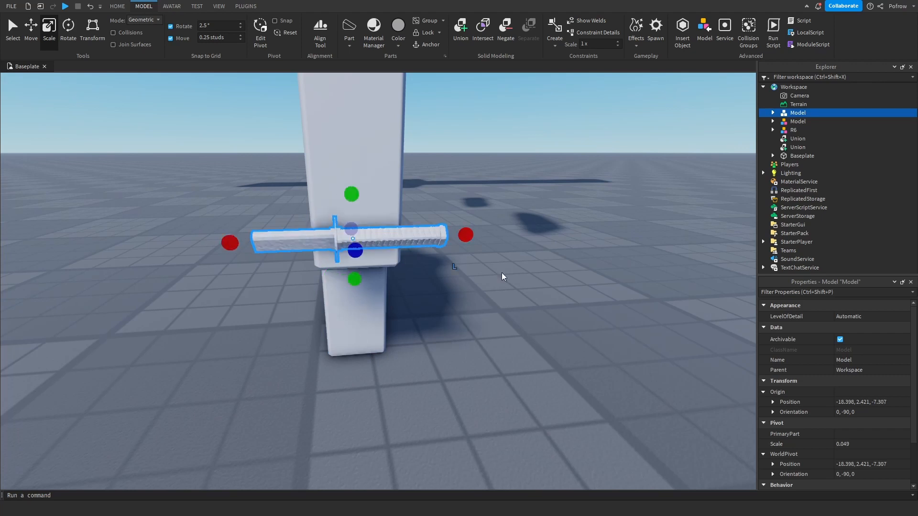
Reposition the small katana copy beside the character's hand and compare their proportions.
left_click(502, 274)
left_click_drag(412, 237, 386, 243)
left_click(522, 325)
right_click_drag(521, 325, 521, 317)
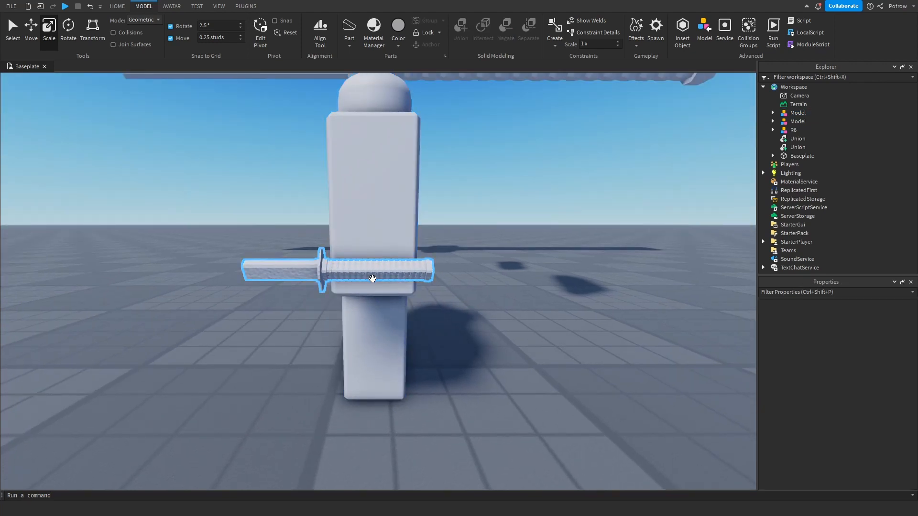
key("a")
right_click_drag(394, 273, 396, 275)
key("w")
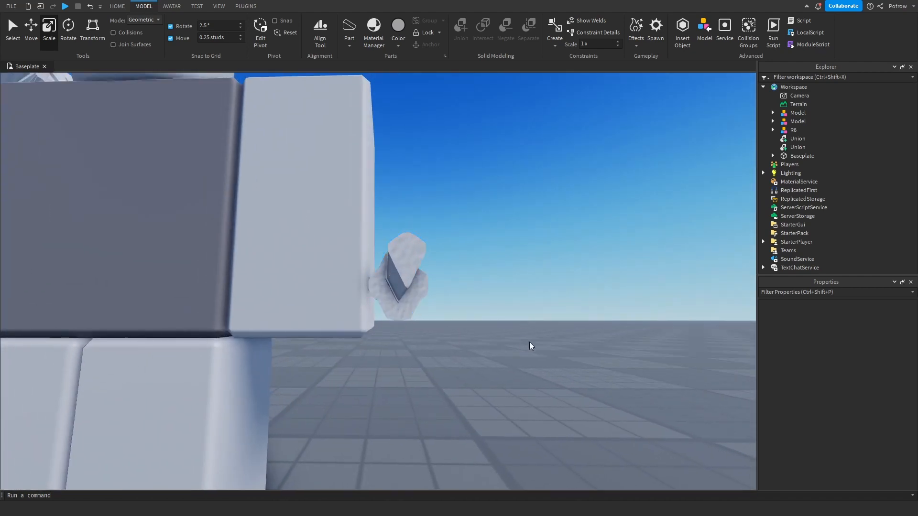
Delete the small katana copy beside the character.
key("s")
right_click_drag(531, 346, 529, 342)
key("w")
right_click_drag(395, 283, 396, 282)
left_click(396, 282)
key("Delete")
right_click_drag(539, 396, 539, 396)
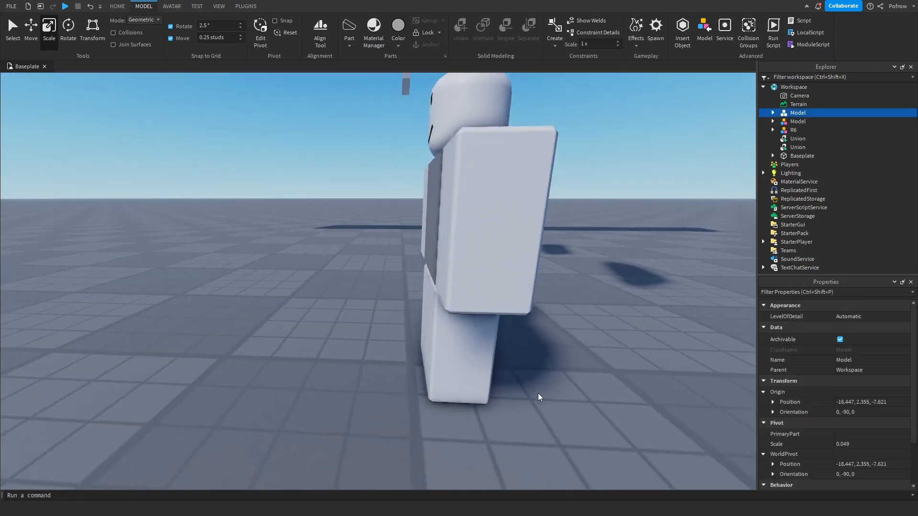
Ungroup the full-size katana model back into its separate parts.
key("w")
right_click_drag(354, 263, 354, 263)
scroll(352, 261, "down", 4)
left_click(350, 260)
scroll(347, 306, "down", 4)
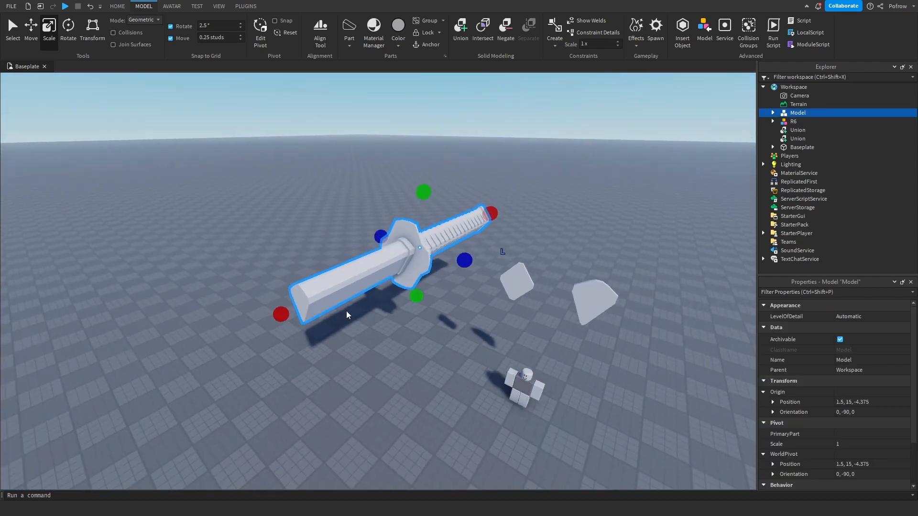
left_click(344, 354)
scroll(344, 353, "up", 3)
left_click(495, 283)
key("ctrl+u")
left_click(479, 391)
scroll(480, 391, "up", 1)
Try extending the blade by sliding a duplicate of it outward along its axis, and delete that duplicate.
left_click(358, 267)
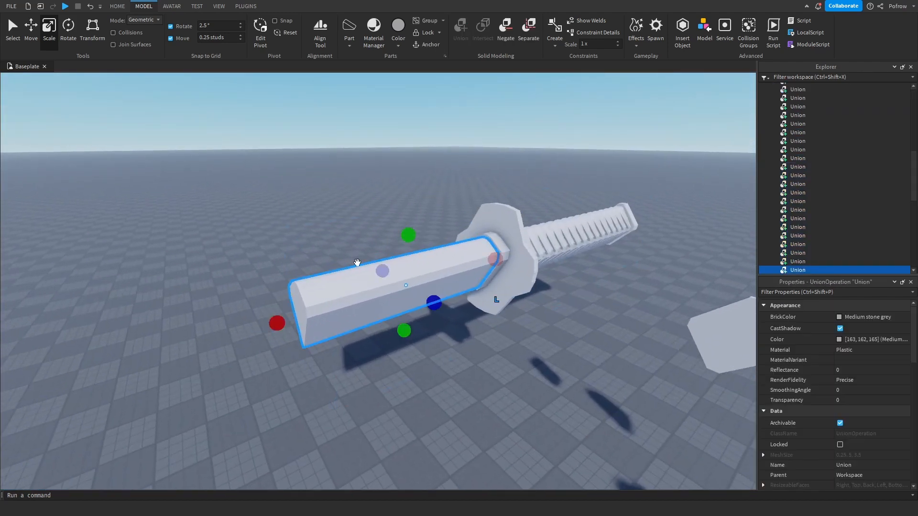
right_click_drag(280, 244, 281, 245)
scroll(282, 246, "down", 2)
left_click(304, 349)
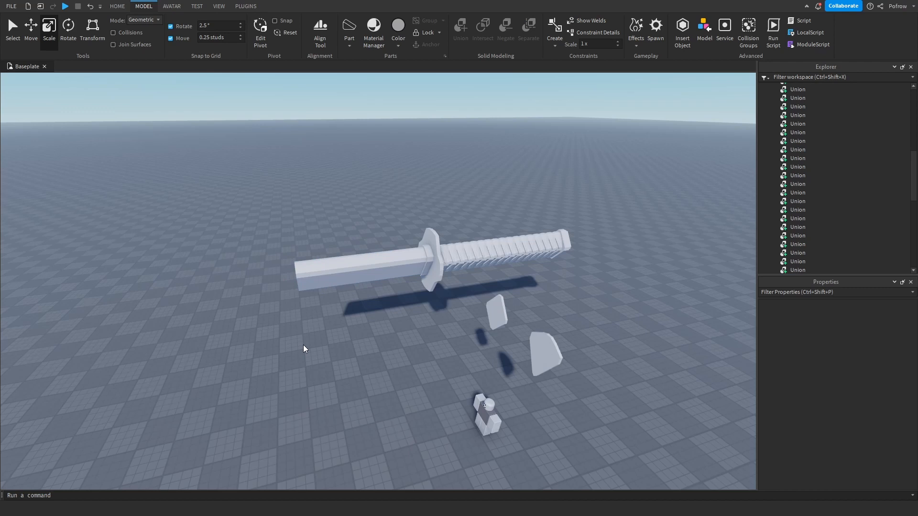
left_click(311, 268)
scroll(312, 268, "up", 3)
key("ctrl+2")
scroll(286, 225, "up", 10)
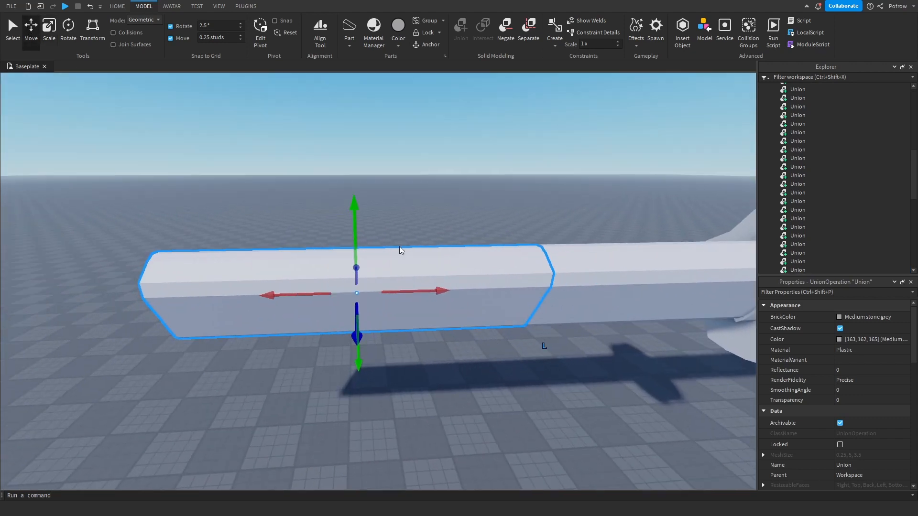
left_click_drag(420, 291, 290, 282)
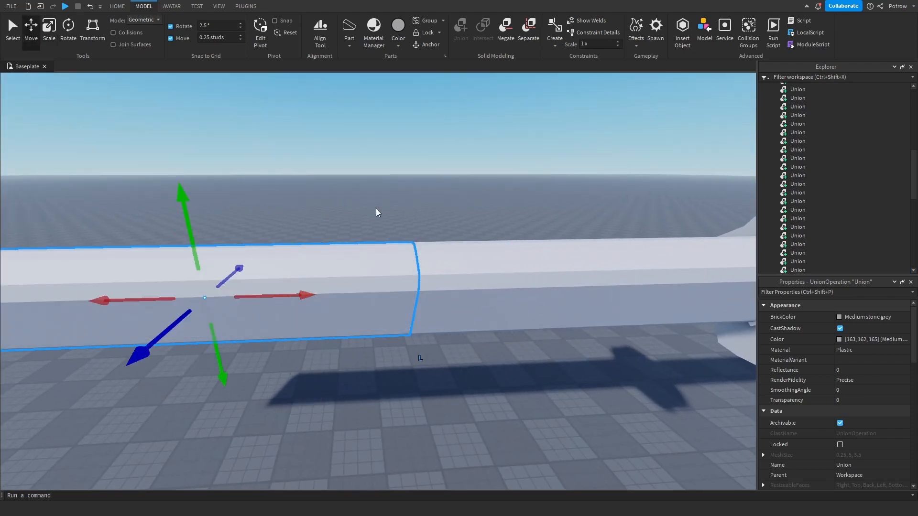
scroll(356, 209, "down", 5)
key("Delete")
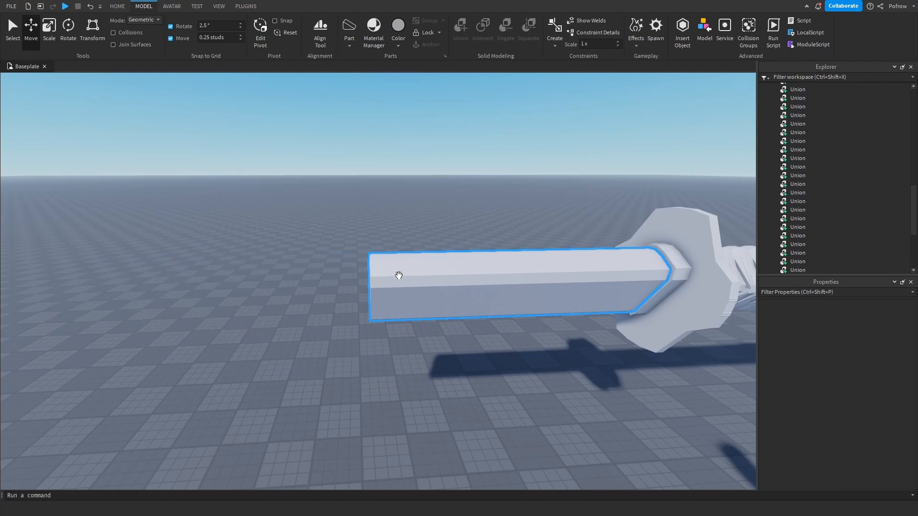
Duplicate the blade section again and move the copy outward so it continues from the original's free end.
left_click(399, 275)
scroll(480, 283, "up", 2)
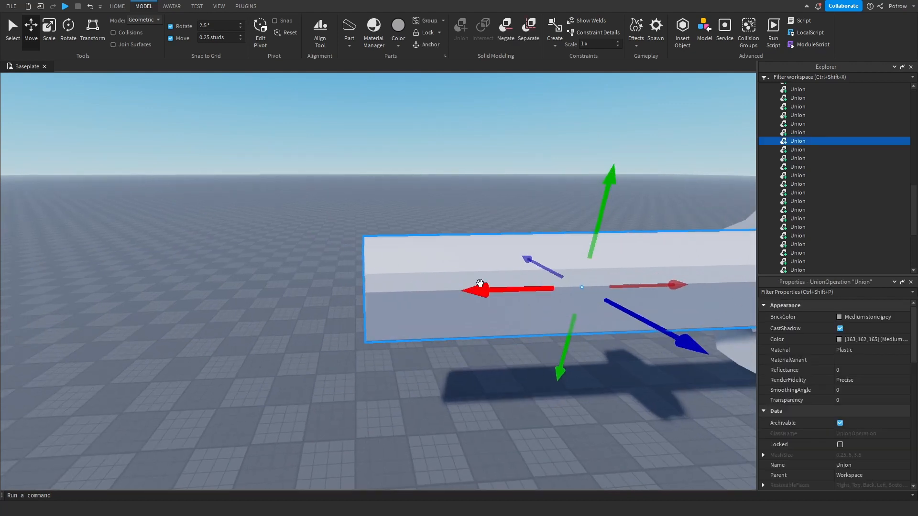
left_click_drag(491, 289, 267, 310)
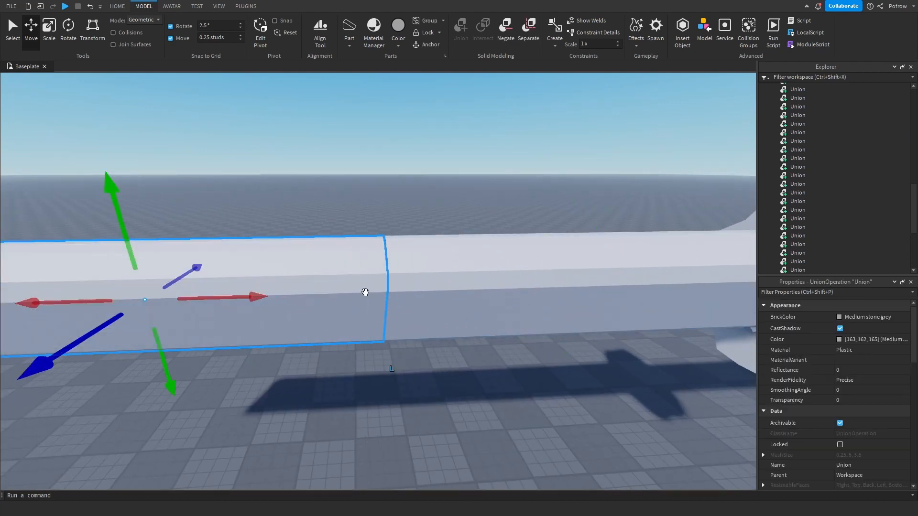
Undo the outward placement of the duplicated blade section.
key("ctrl+z")
left_click(242, 6)
left_click(79, 36)
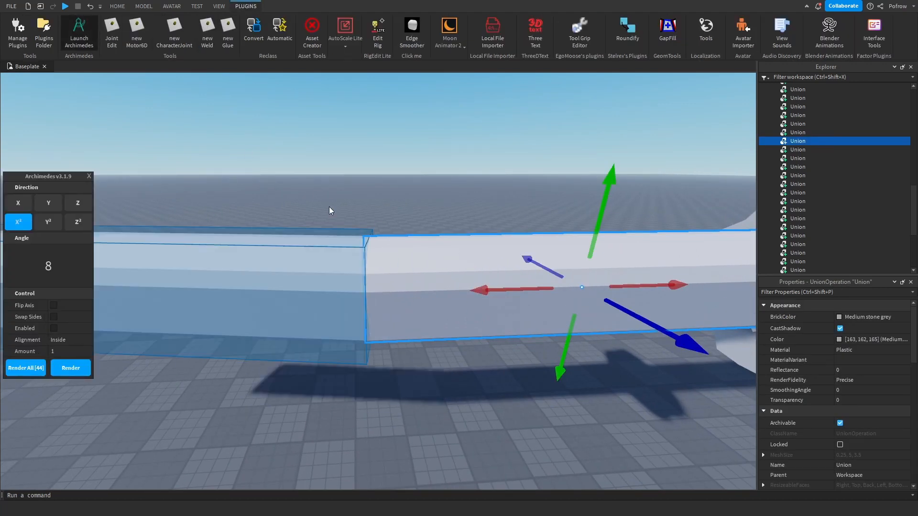
scroll(328, 209, "down", 5)
scroll(325, 208, "up", 4)
left_click(70, 35)
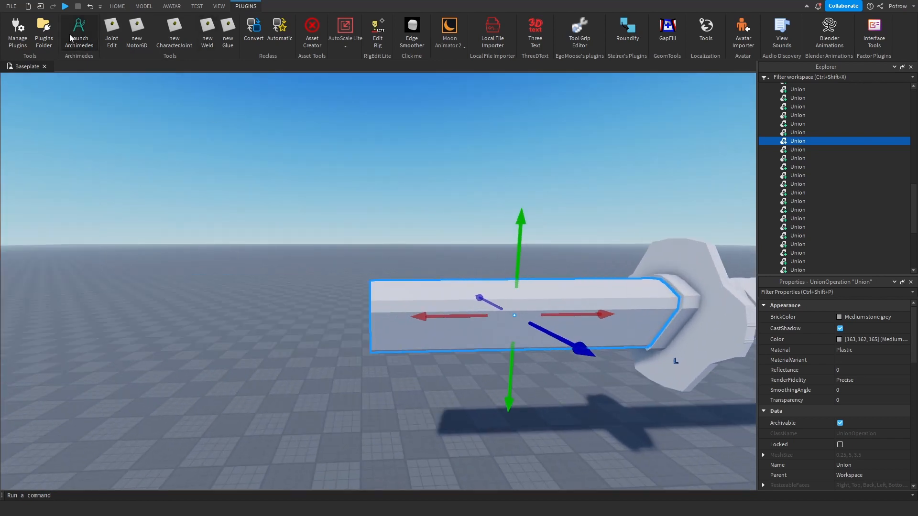
left_click(343, 182)
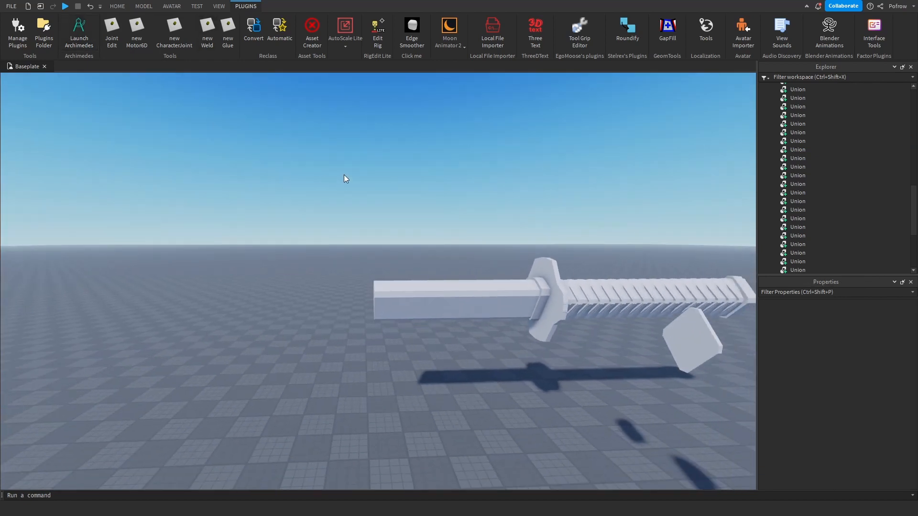
scroll(344, 178, "up", 3)
left_click(479, 334)
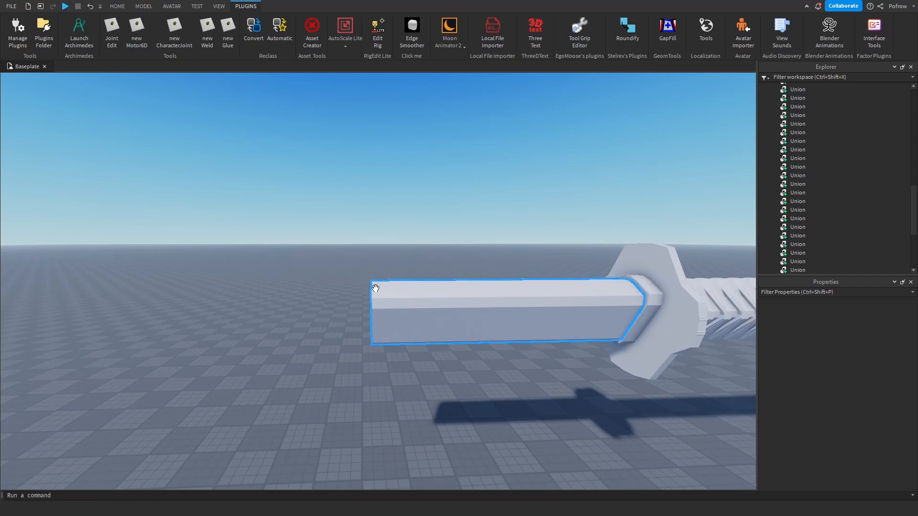
left_click(93, 48)
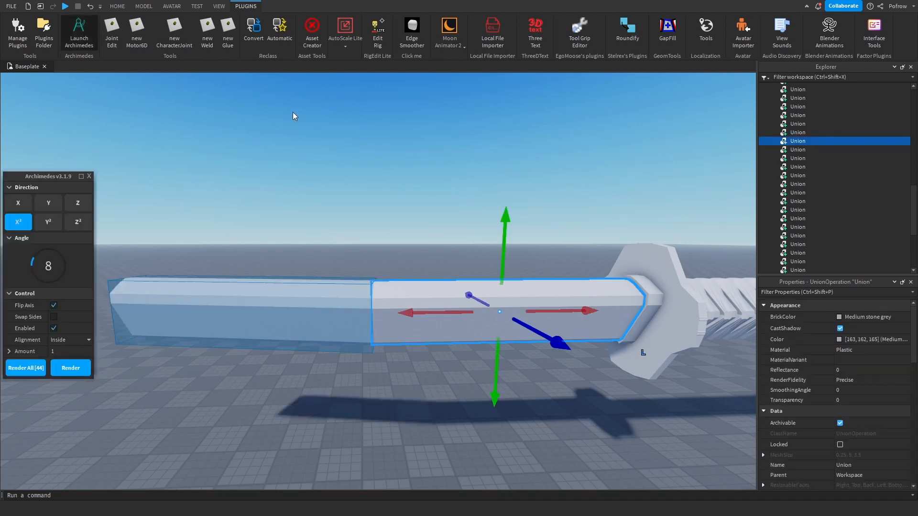
right_click_drag(311, 263, 310, 263)
right_click_drag(477, 243, 487, 244)
scroll(607, 219, "down", 3)
right_click_drag(497, 192, 480, 190)
left_click(79, 34)
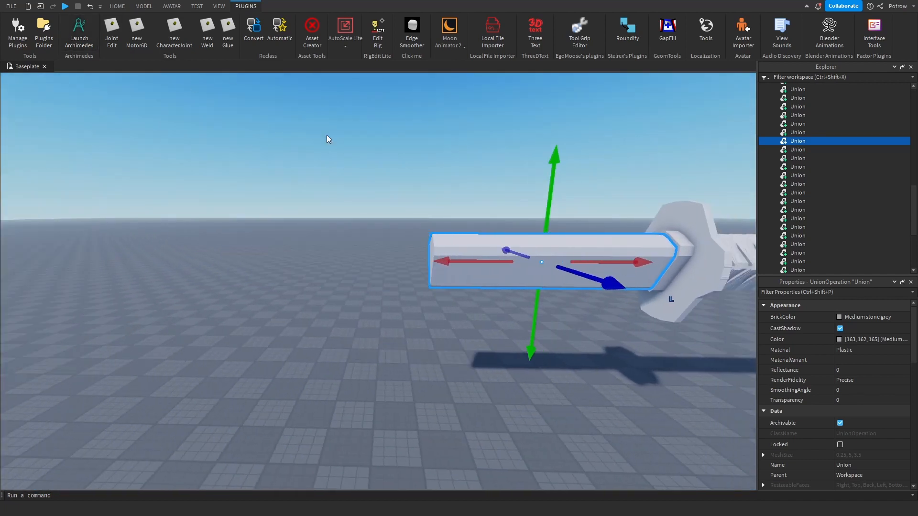
left_click(328, 138)
right_click_drag(384, 261, 385, 260)
left_click(385, 260)
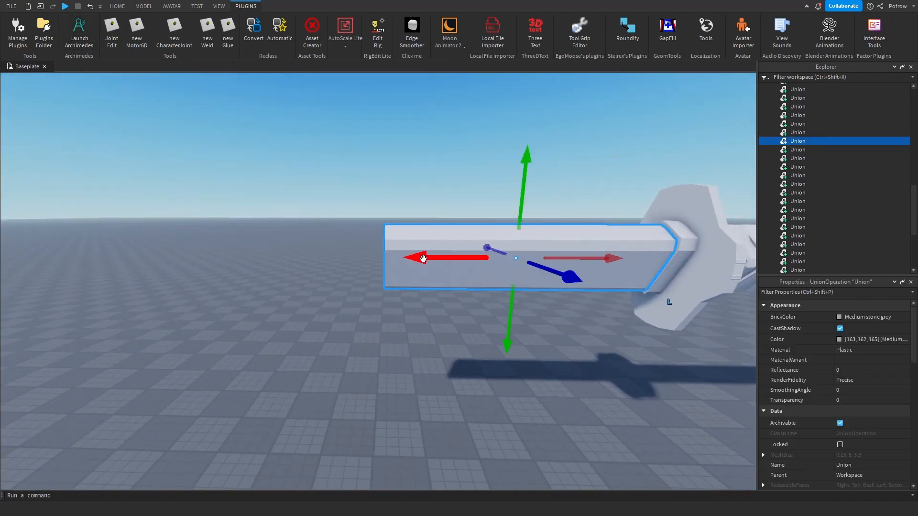
left_click(302, 209)
scroll(378, 231, "down", 2)
Set up an Archimedes continuation of the blade section in the X direction with Flip Axis off.
left_click(420, 253)
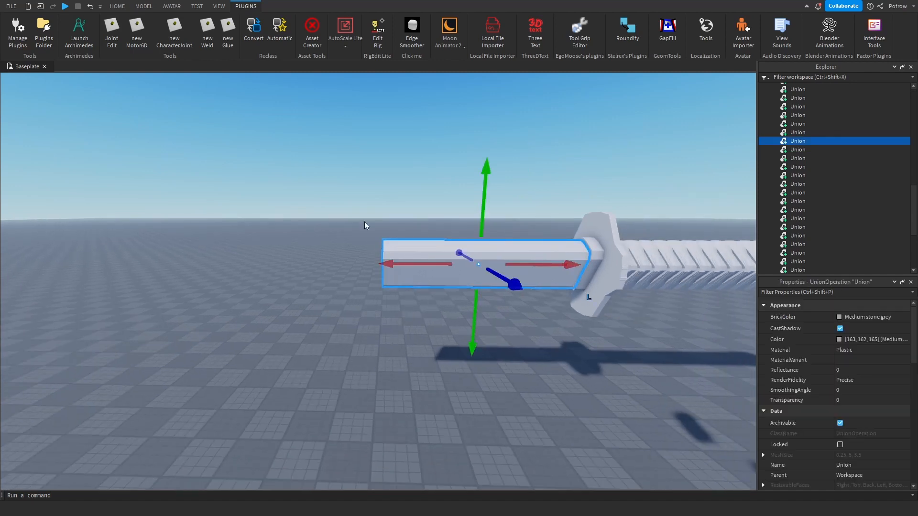
left_click(80, 34)
right_click_drag(424, 159, 217, 194)
scroll(217, 193, "down", 2)
left_click(21, 202)
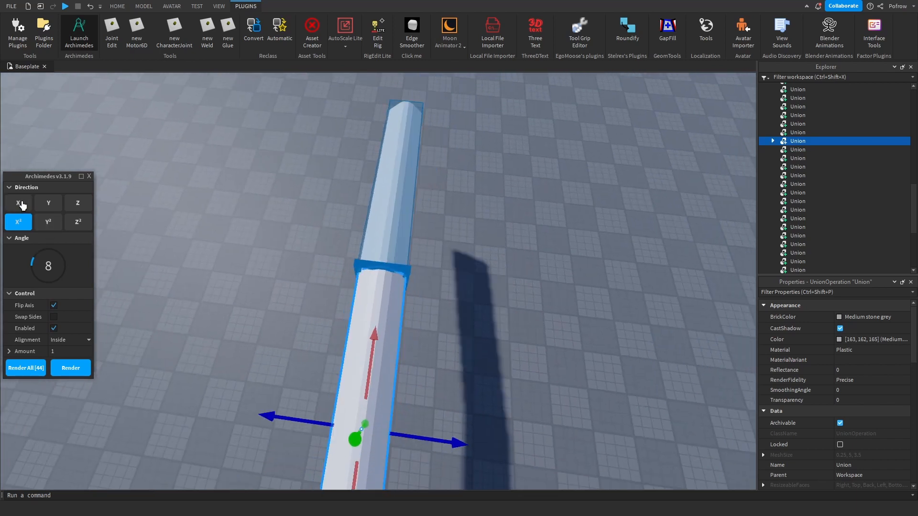
right_click_drag(230, 249, 330, 274)
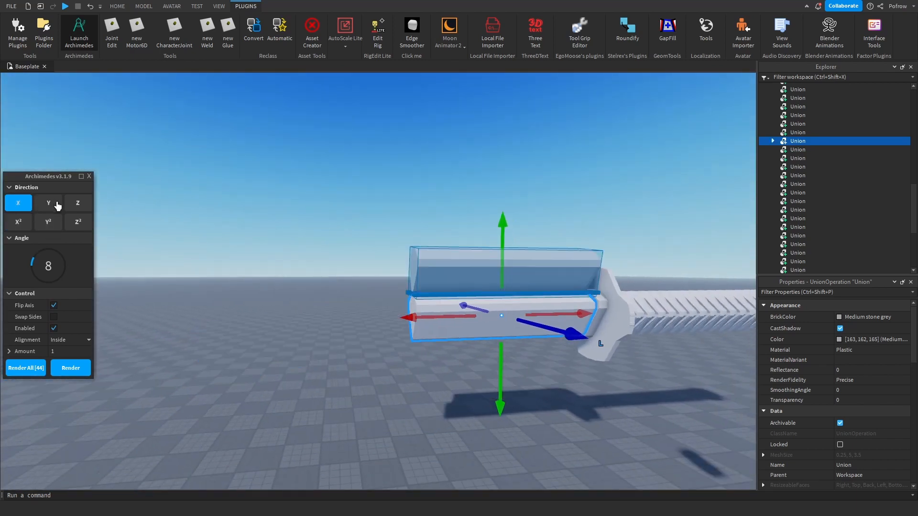
left_click(54, 203)
left_click(74, 205)
left_click(55, 223)
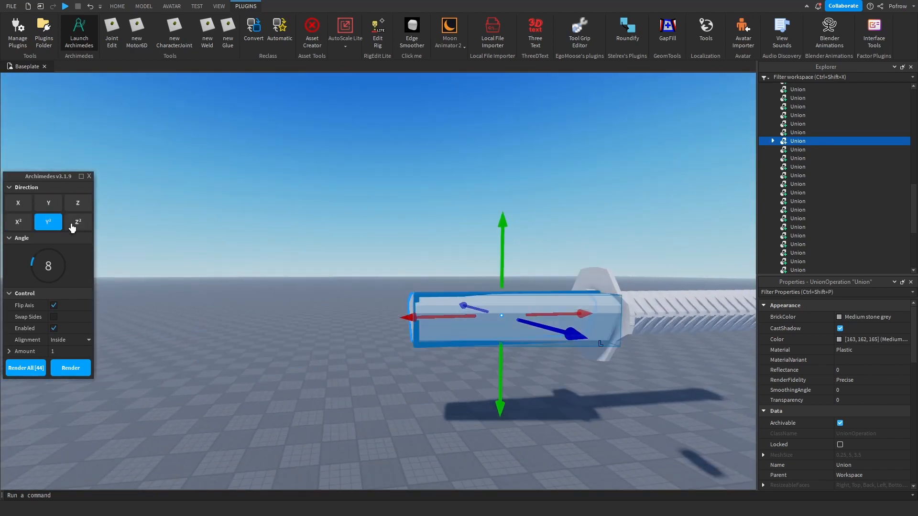
left_click(19, 225)
left_click(52, 306)
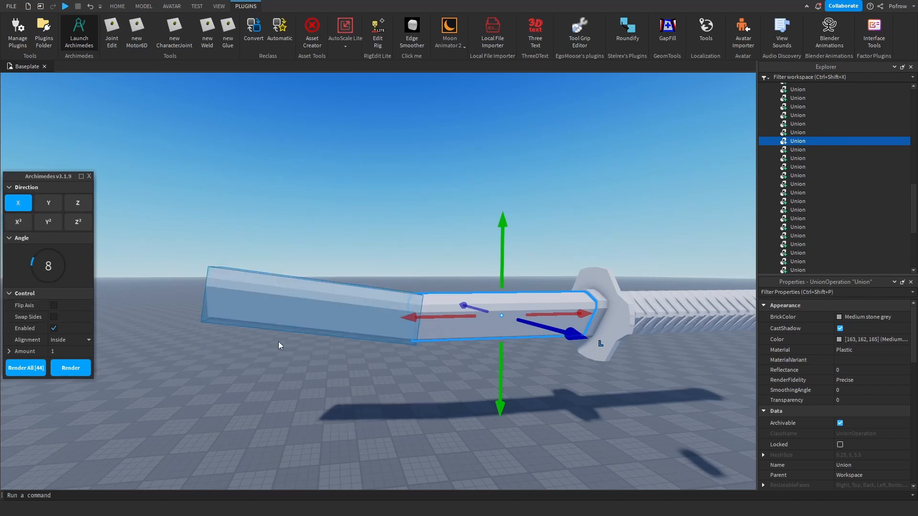
Set the Archimedes angle for the blade continuation to 2.
scroll(301, 359, "down", 2)
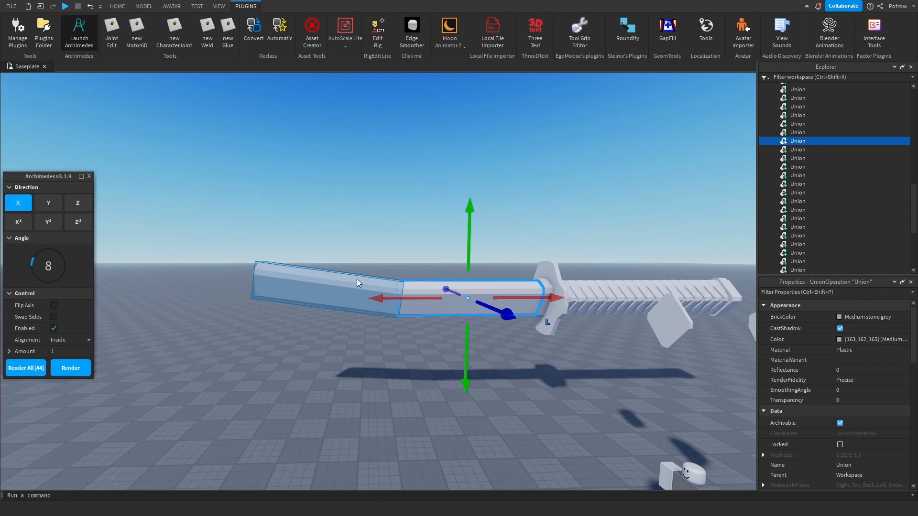
scroll(339, 277, "up", 5)
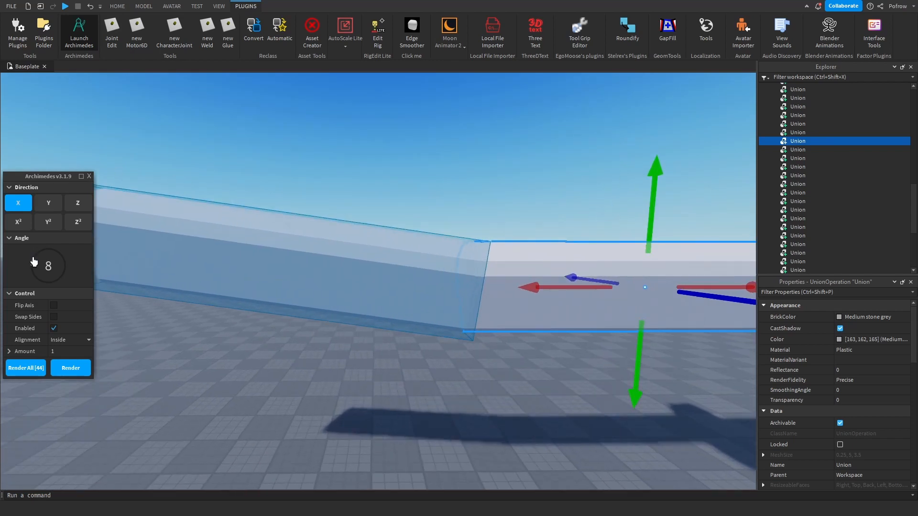
left_click_drag(33, 261, 25, 265)
scroll(296, 362, "down", 5)
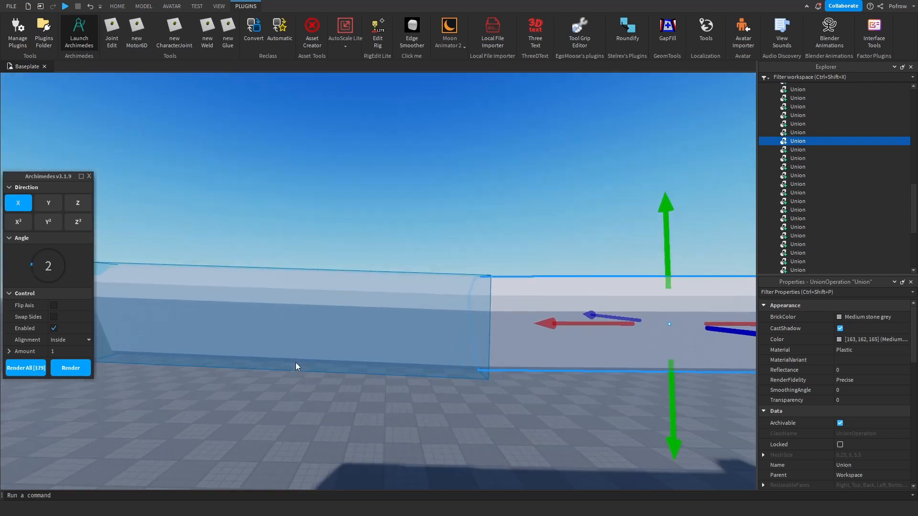
scroll(272, 346, "up", 5)
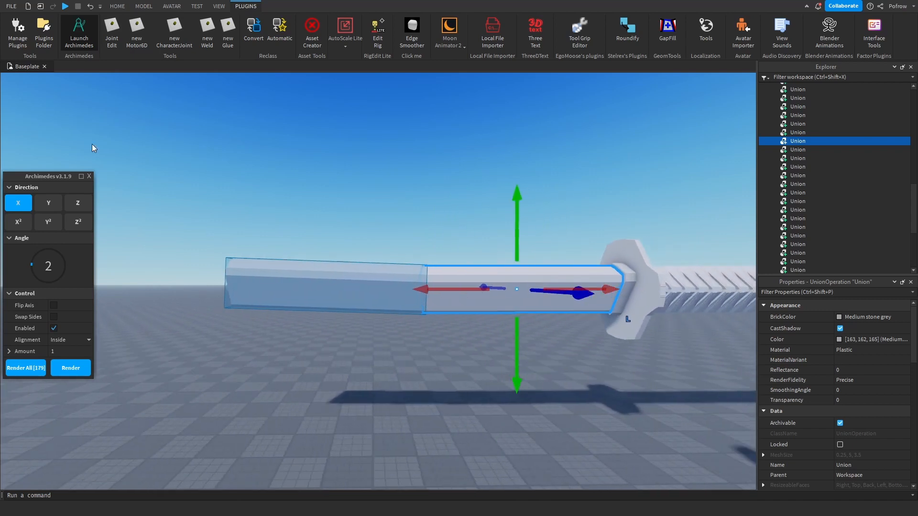
key("d")
key("a")
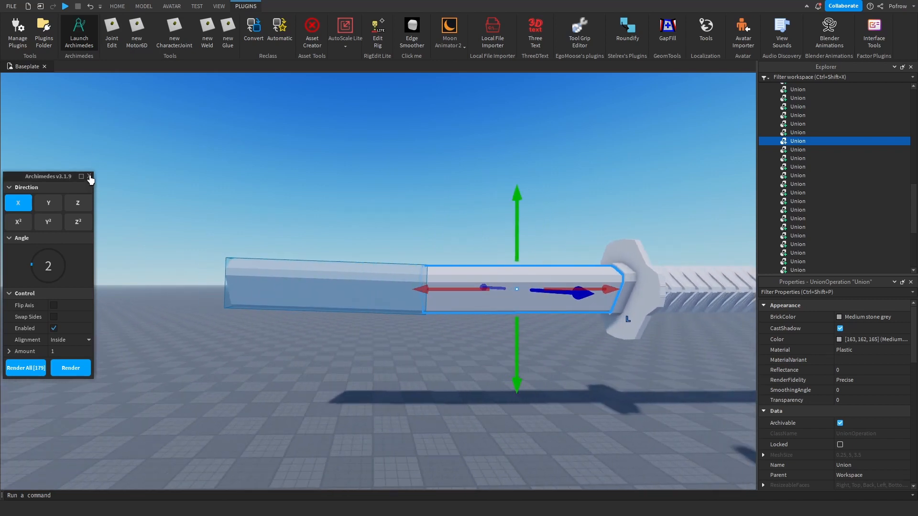
Close Archimedes and lengthen the blade section outward from its free end with the Scale tool.
left_click(89, 177)
left_click(364, 251)
key("w")
key("d")
left_click(427, 290)
key("ctrl+3")
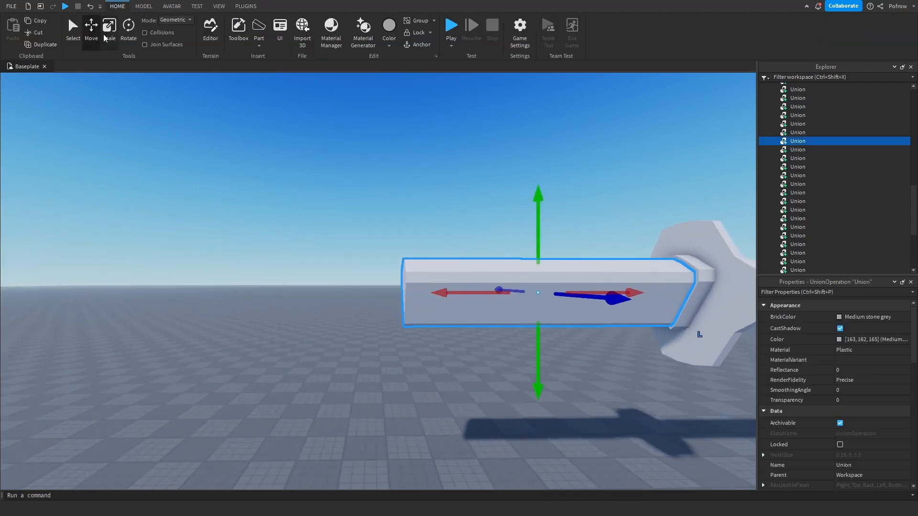
scroll(345, 298, "up", 2)
scroll(345, 298, "down", 5)
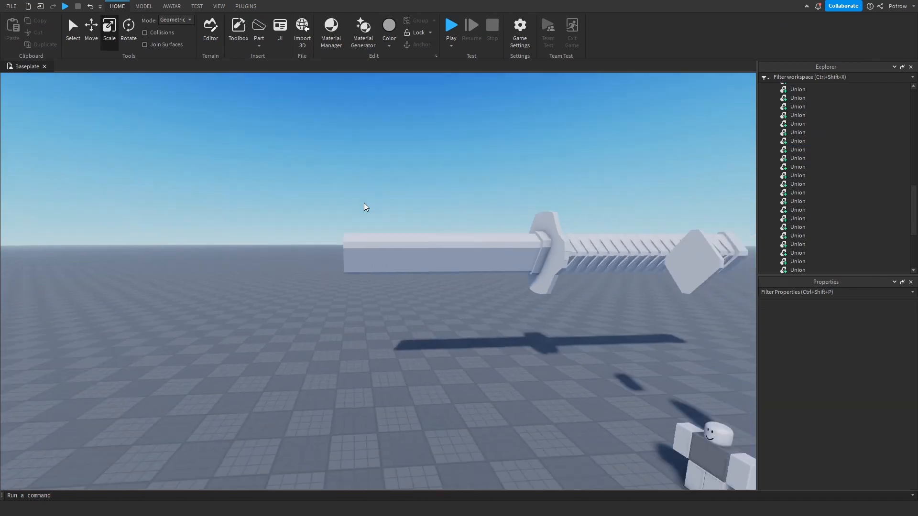
left_click_drag(325, 261, 319, 261)
left_click(332, 214)
key("w")
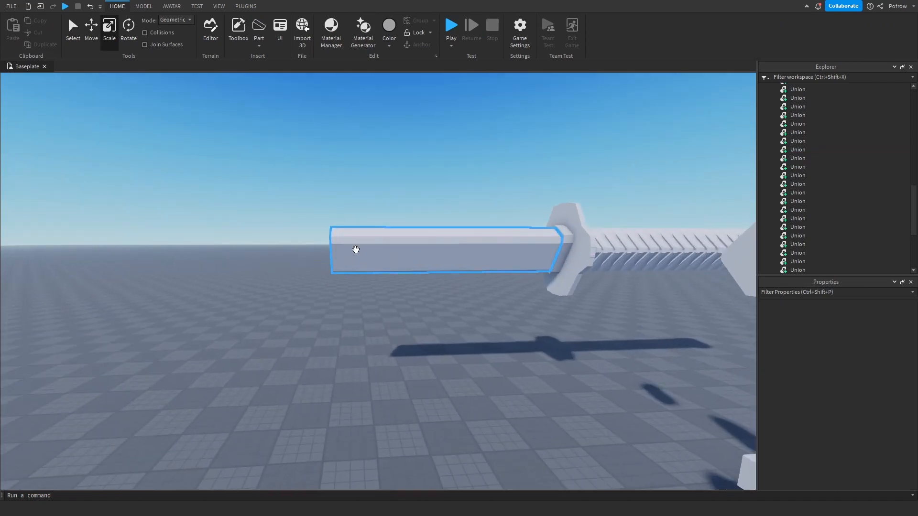
left_click(355, 250)
left_click(336, 211)
key("s")
key("w")
Relaunch Archimedes on the lengthened blade section and render one more section in the X direction at angle 2.
left_click(250, 8)
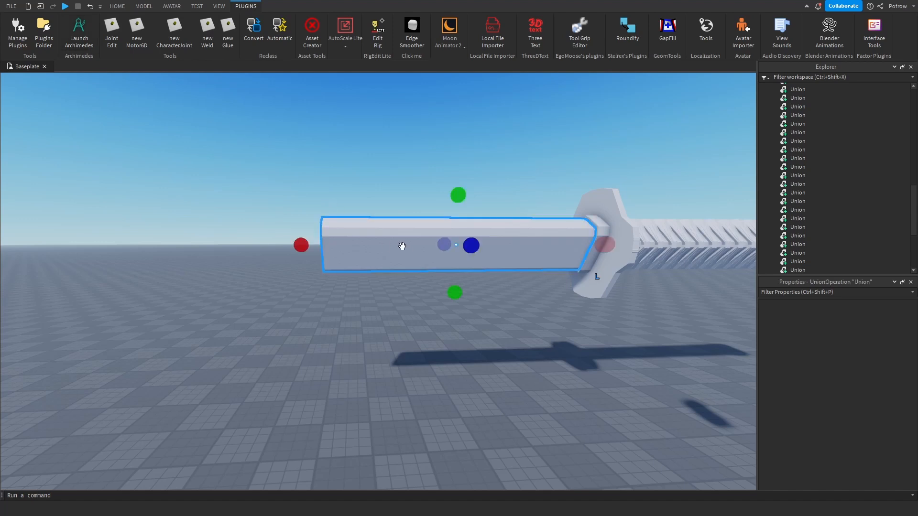
left_click(95, 42)
key("a")
left_click(271, 161)
key("s")
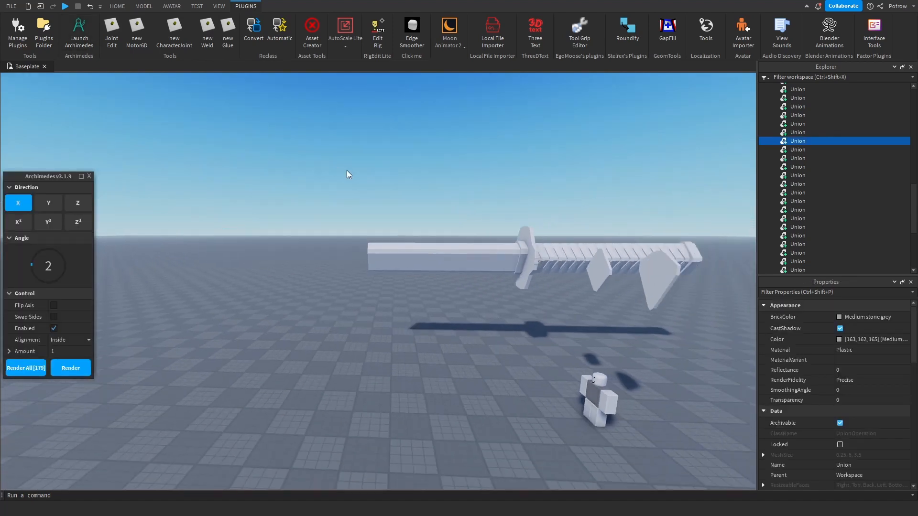
key("w")
left_click(470, 247)
key("w")
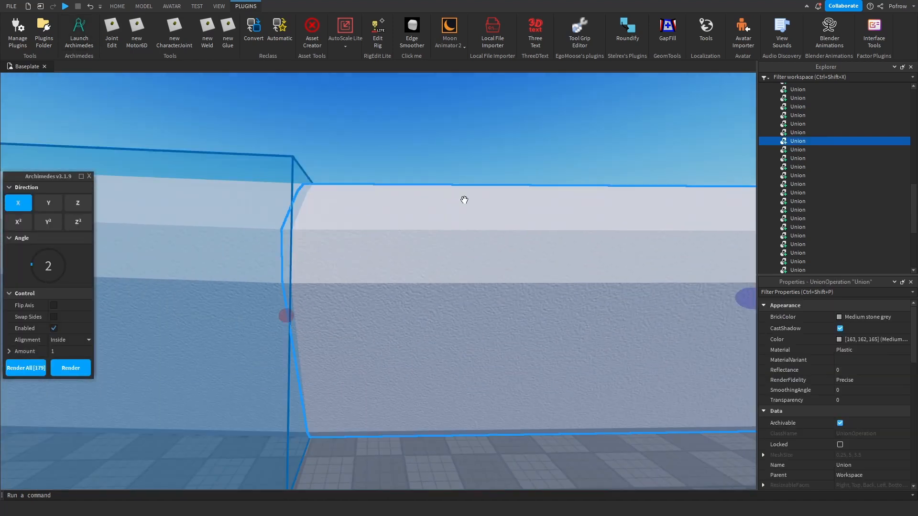
key("s")
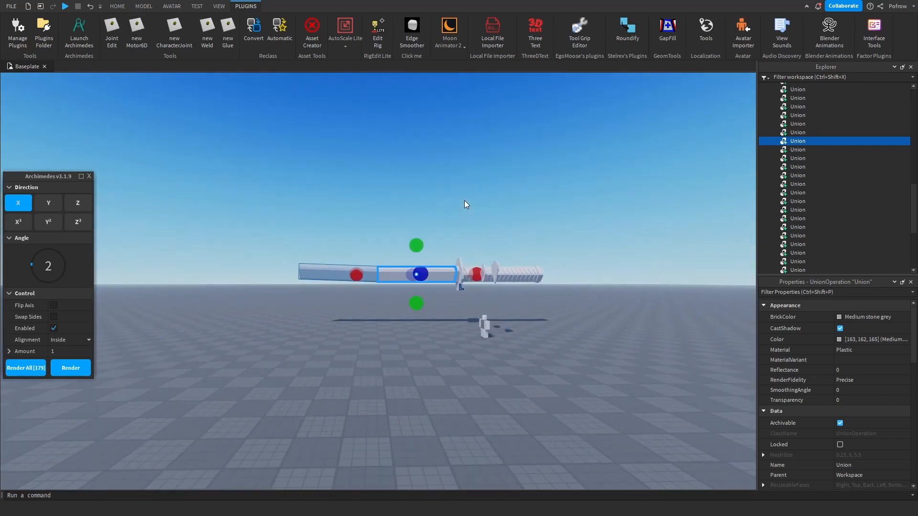
key("d")
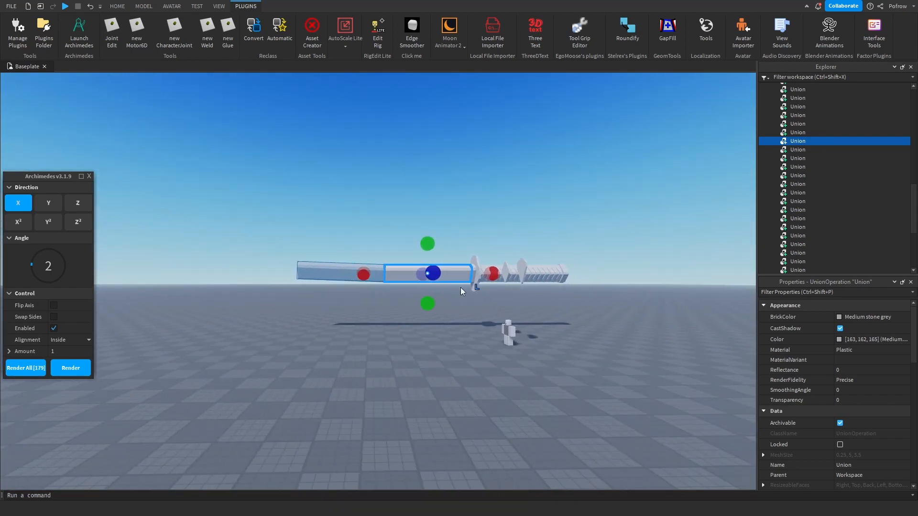
scroll(245, 334, "up", 5)
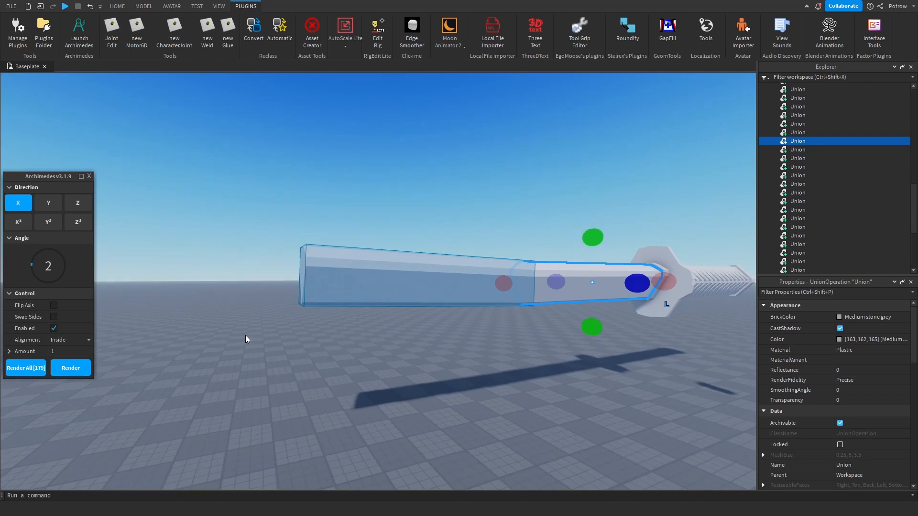
right_click_drag(246, 334, 236, 339)
key("s")
key("d")
left_click(65, 373)
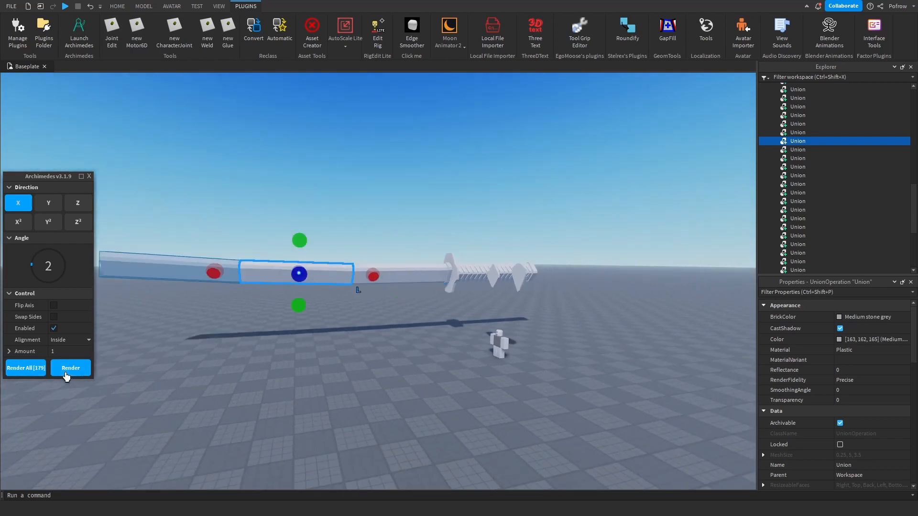
left_click(244, 354)
Examine the joint between the two blade sections and the katana's overall curve and proportions.
scroll(334, 332, "up", 5)
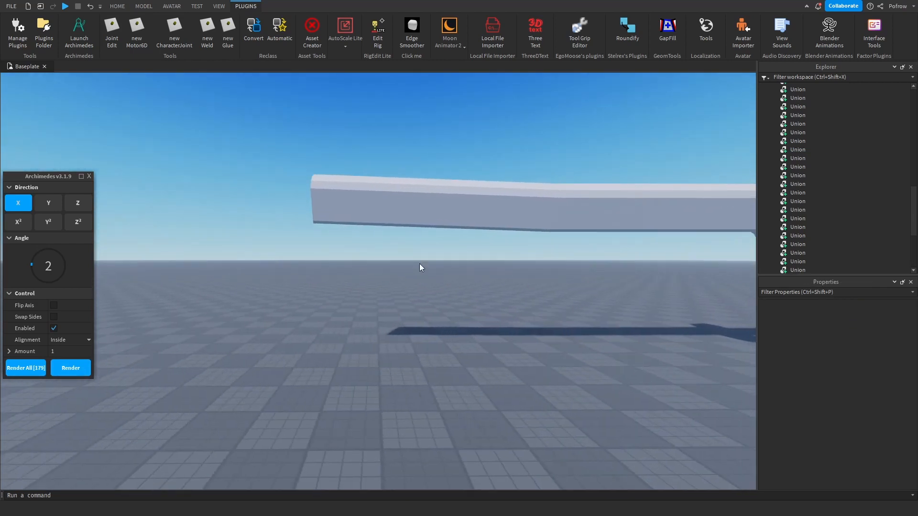
right_click_drag(438, 229, 437, 346)
scroll(426, 231, "up", 5)
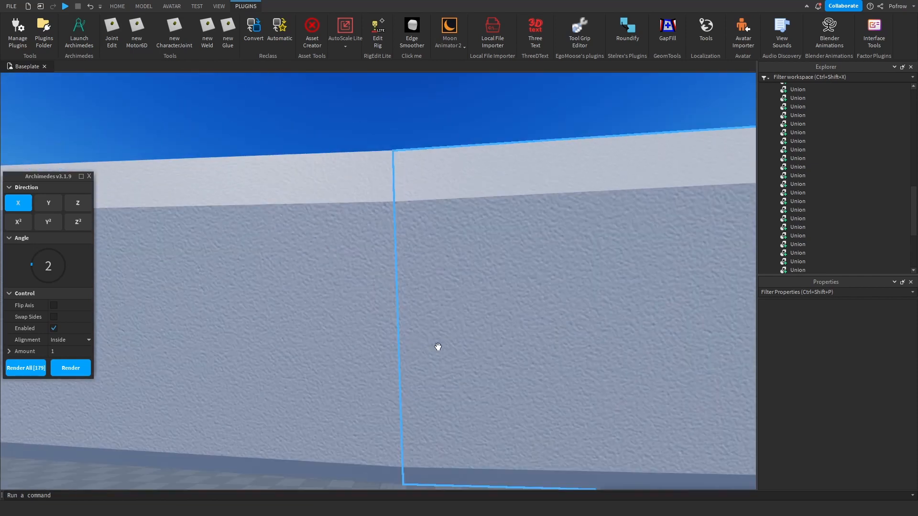
scroll(437, 346, "down", 2)
right_click_drag(329, 156, 447, 270)
scroll(363, 326, "down", 5)
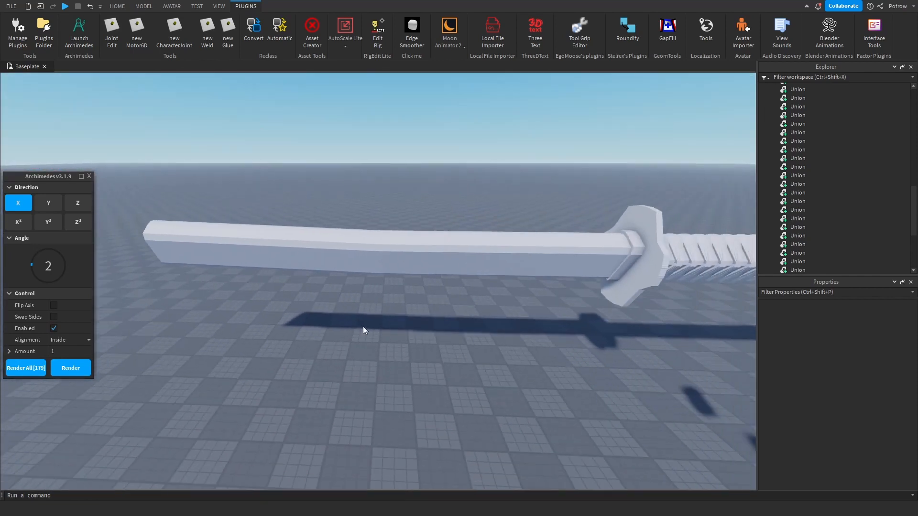
scroll(331, 286, "up", 3)
scroll(331, 287, "up", 4)
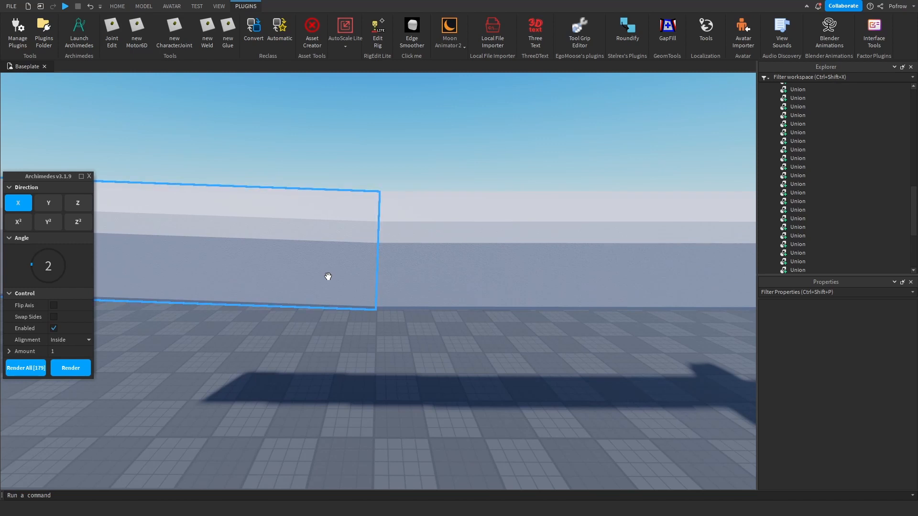
left_click(502, 259)
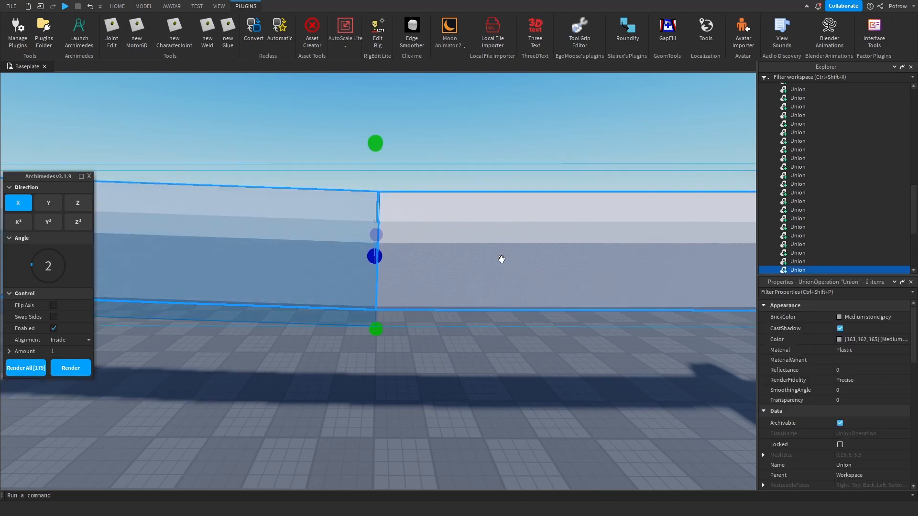
left_click(436, 133)
scroll(406, 171, "down", 8)
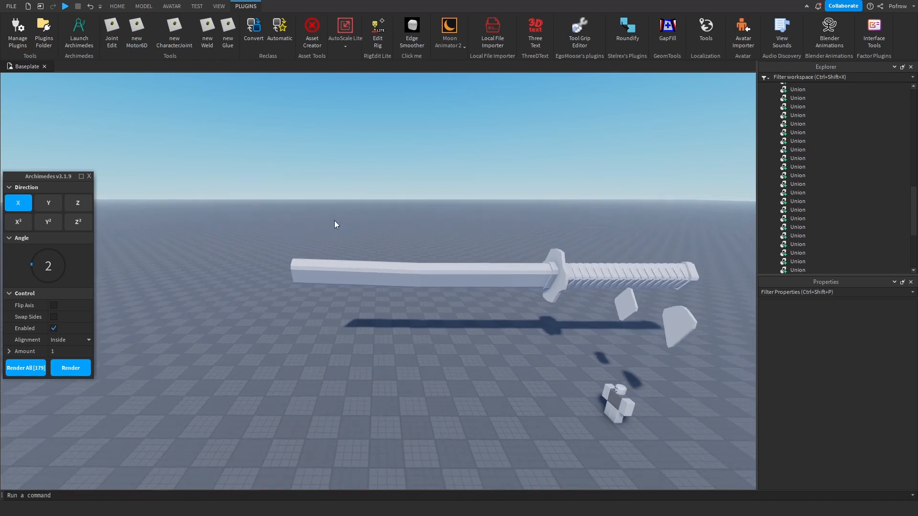
scroll(335, 220, "up", 2)
scroll(342, 239, "down", 3)
scroll(391, 232, "up", 4)
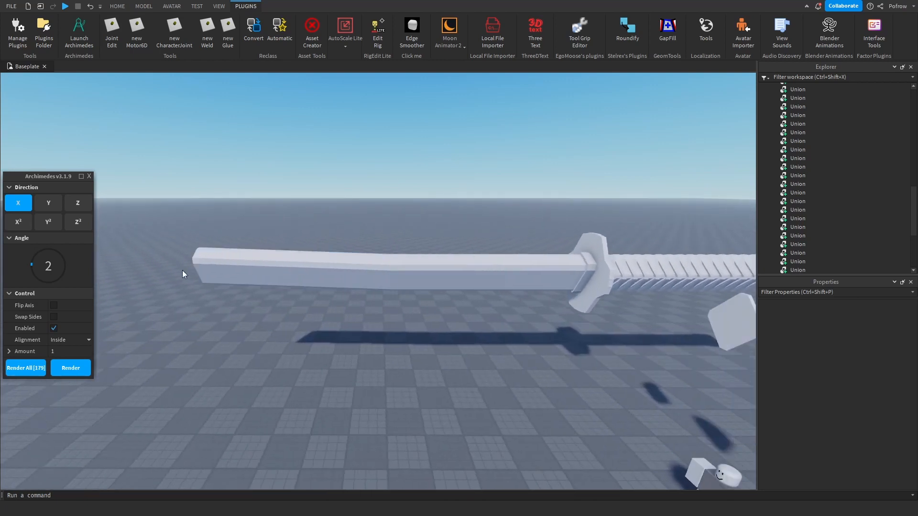
scroll(116, 247, "down", 2)
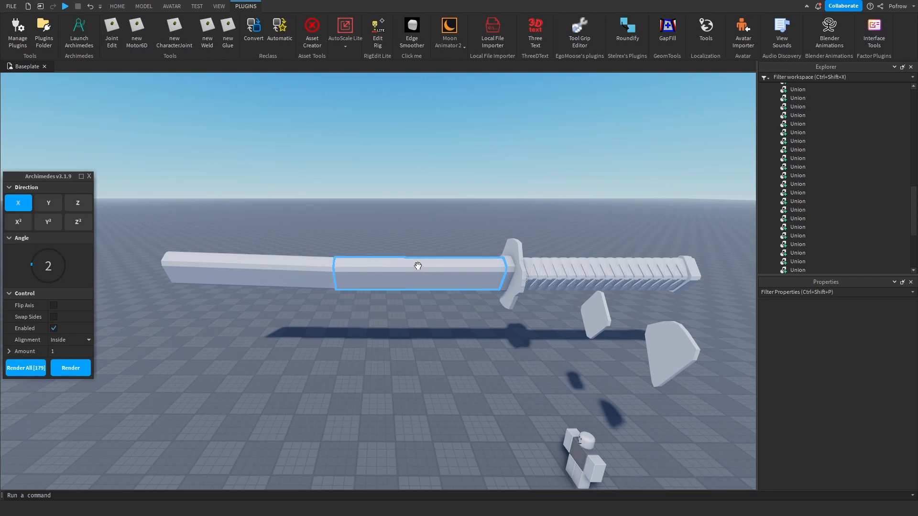
Inspect the extended blade's sections and silhouette up close and from a distance.
scroll(332, 252, "up", 5)
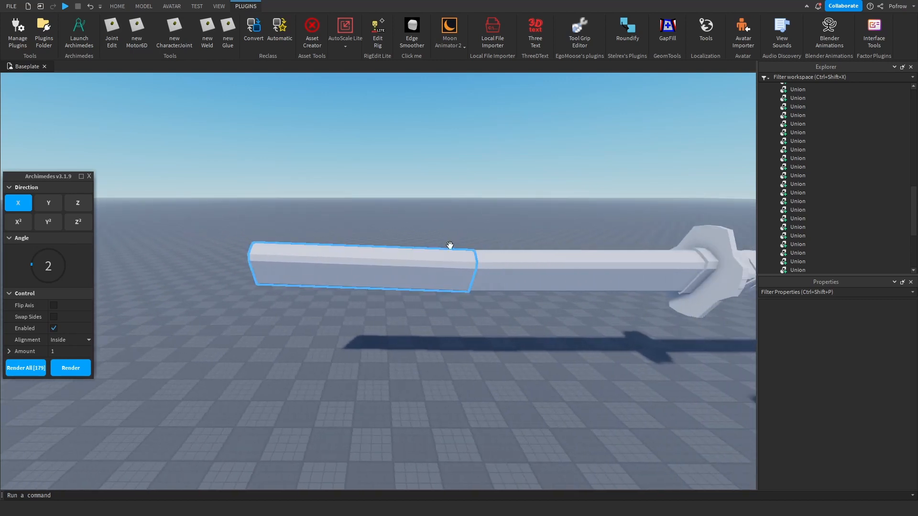
key("a")
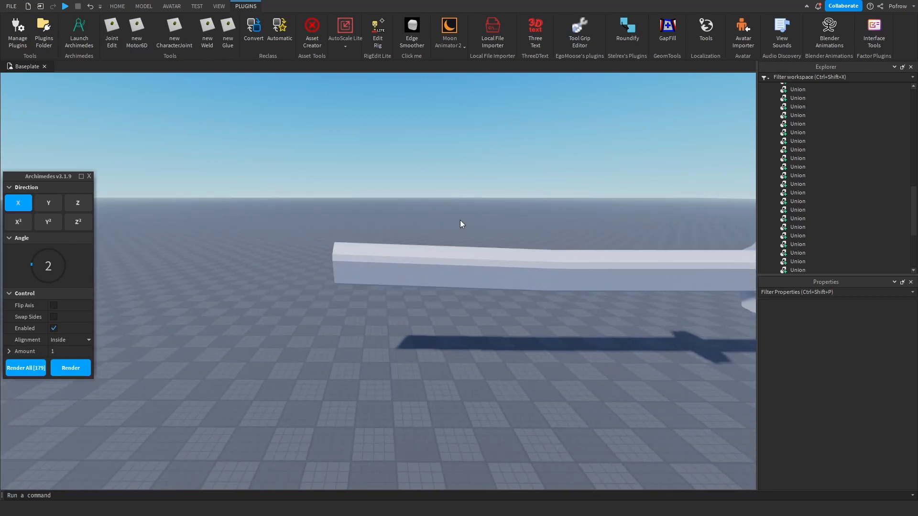
left_click(469, 262)
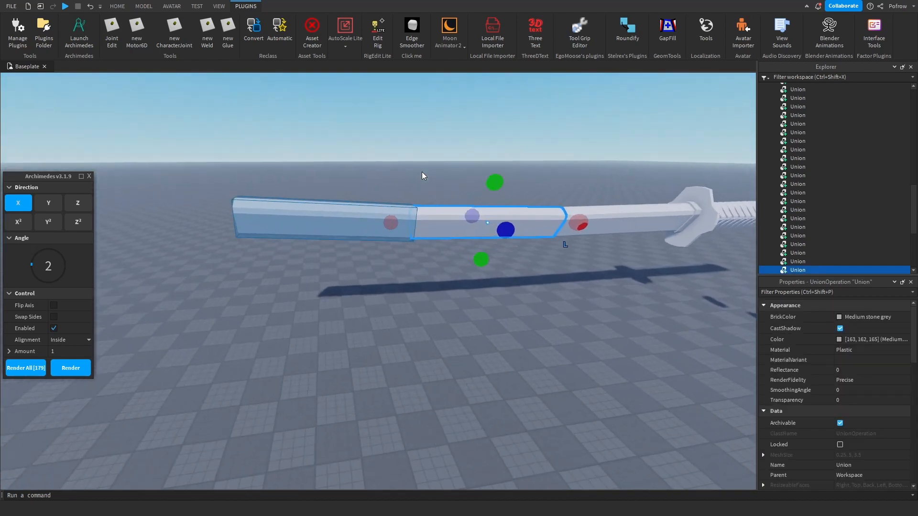
right_click_drag(422, 171, 423, 172)
key("s")
left_click(423, 171)
key("d")
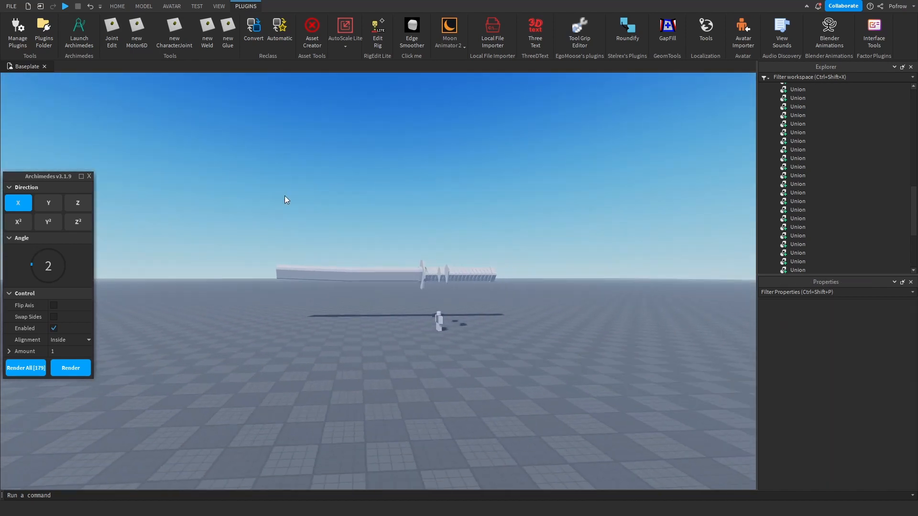
key("w")
key("a")
Close Archimedes, duplicate the outermost blade section and move the copy outward past the blade's free end with the Move tool.
left_click(89, 176)
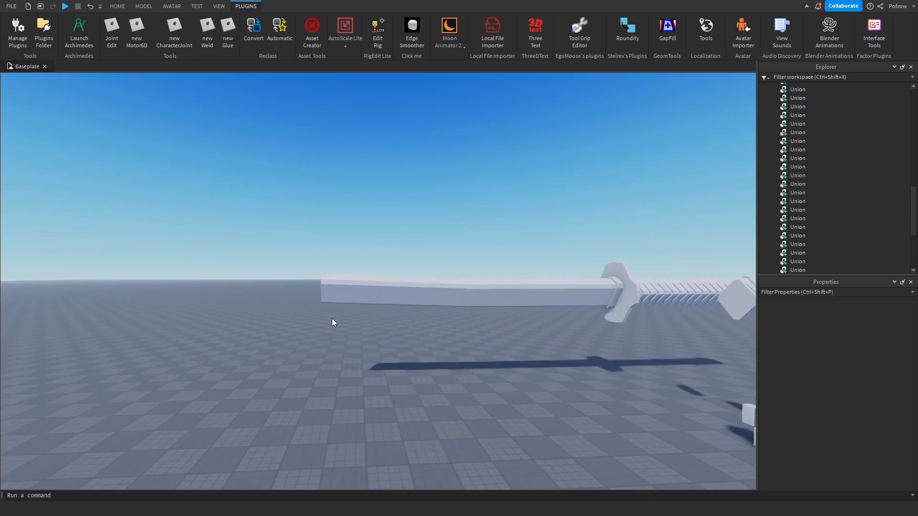
key("w")
key("a")
left_click(352, 294)
left_click(118, 6)
left_click(88, 38)
right_click_drag(524, 265, 525, 266)
key("s")
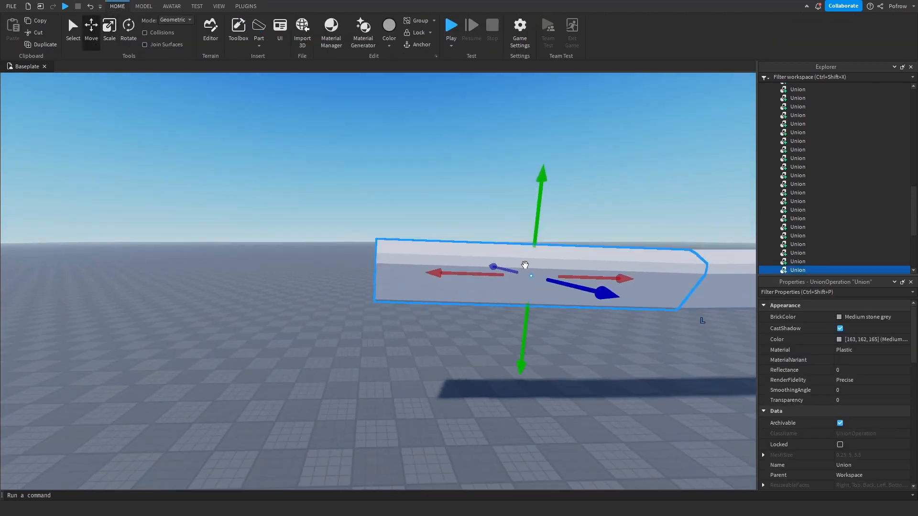
key("d")
key("ctrl+d")
left_click_drag(425, 271, 250, 269)
Fit the duplicated section against the blade's free end and shorten it to a narrow segment with the Scale tool.
key("w")
key("a")
left_click_drag(464, 267, 489, 301)
key("s")
left_click(109, 30)
left_click(481, 307)
key("d")
key("w")
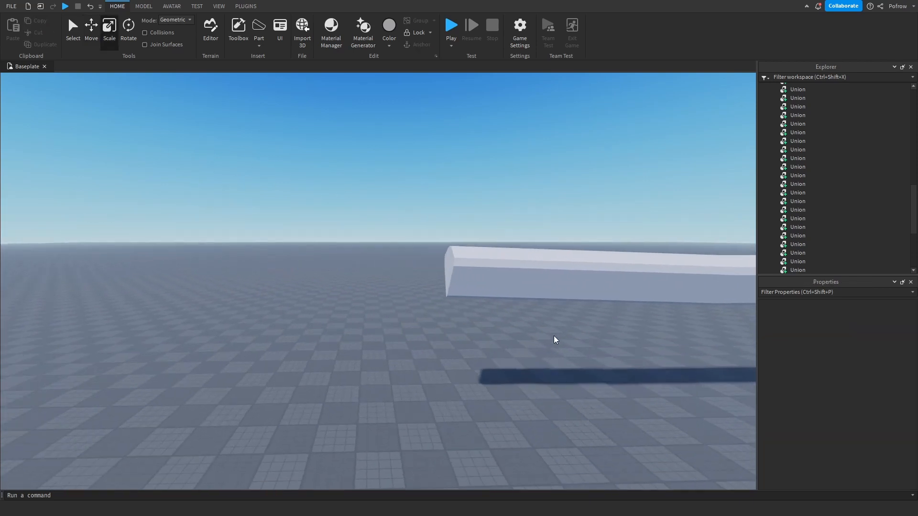
left_click(382, 255)
key("w")
key("s")
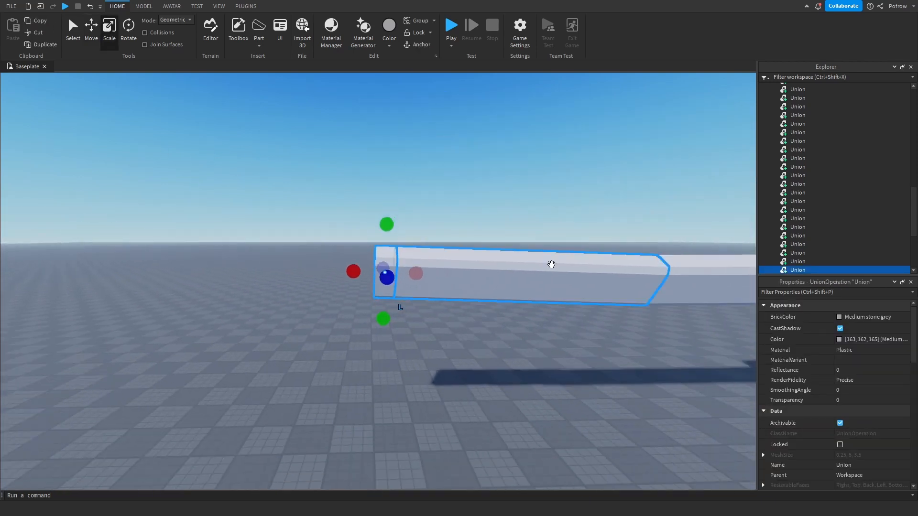
Launch Archimedes on the short end segment and render a run of sections in the X direction at angle 7, curving the tip upward.
left_click(449, 207)
key("w")
left_click(389, 254)
left_click(246, 6)
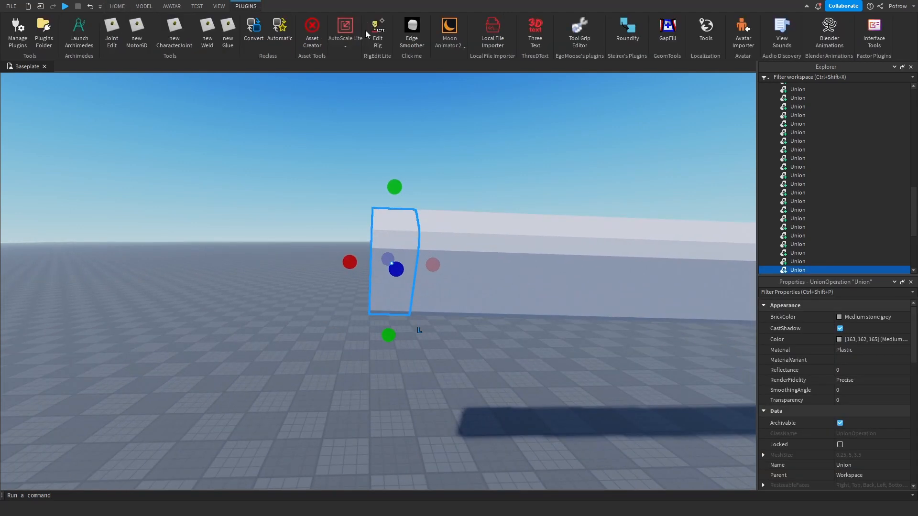
left_click(80, 34)
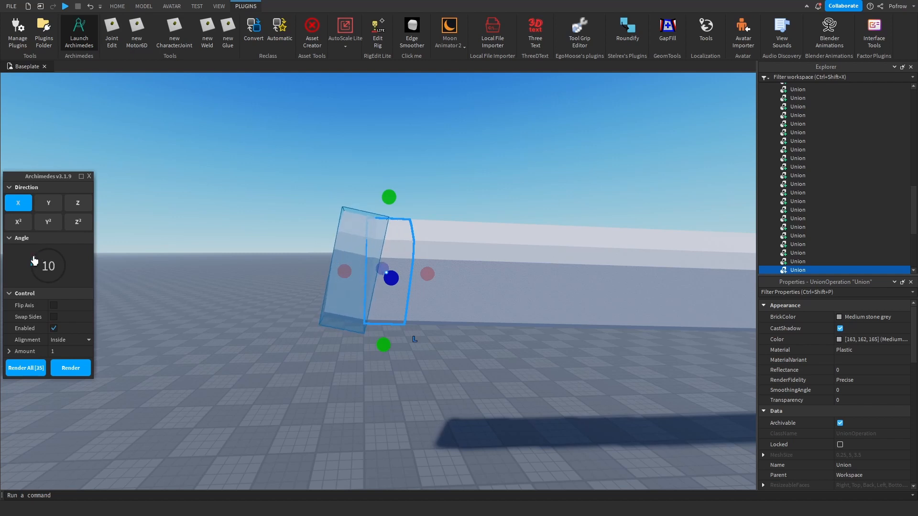
key("s")
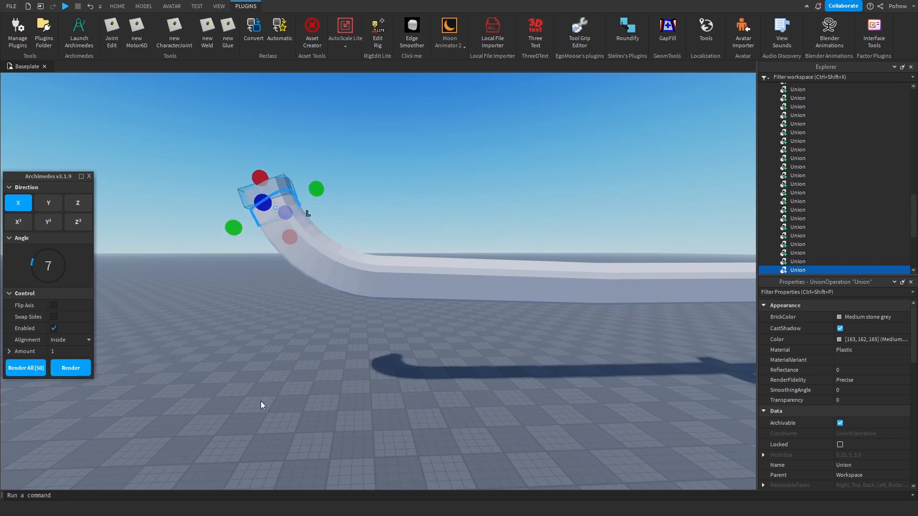
Examine the upward-curved blade tip and how it suits the whole katana from the side and along the handle.
left_click(324, 412)
key("s")
key("a")
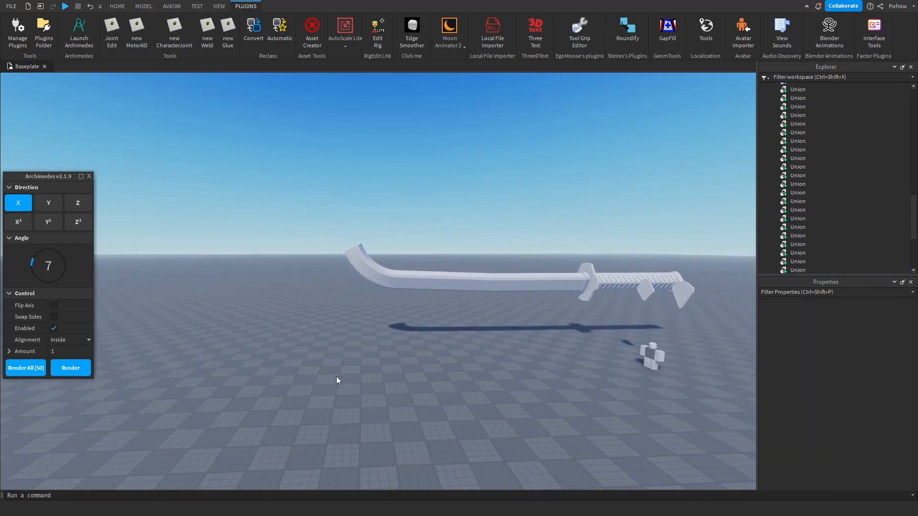
key("w")
right_click_drag(336, 377, 337, 377)
key("s")
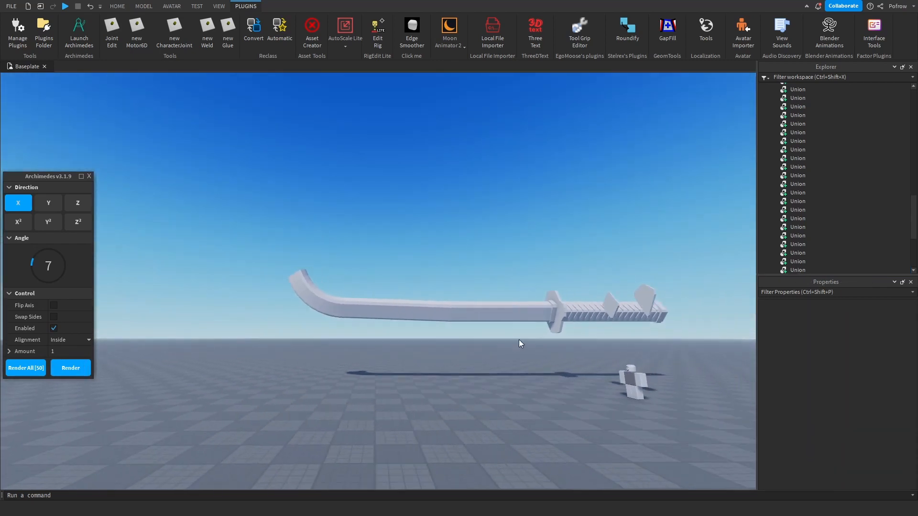
scroll(369, 314, "up", 2)
scroll(402, 307, "up", 5)
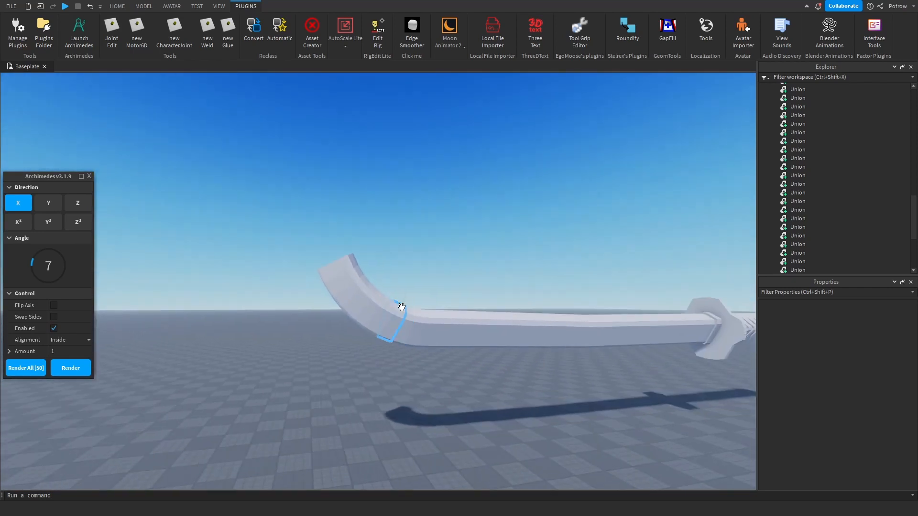
key("w")
key("d")
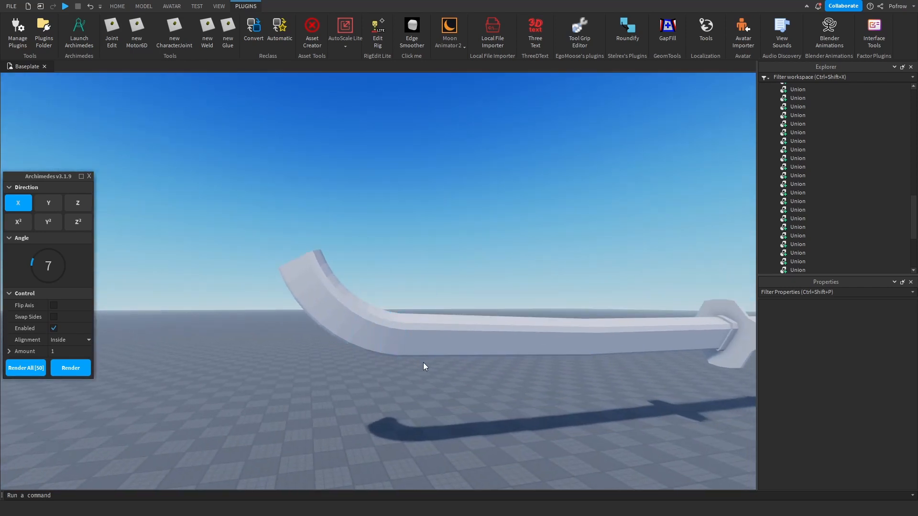
key("s")
key("d")
right_click_drag(211, 272, 210, 272)
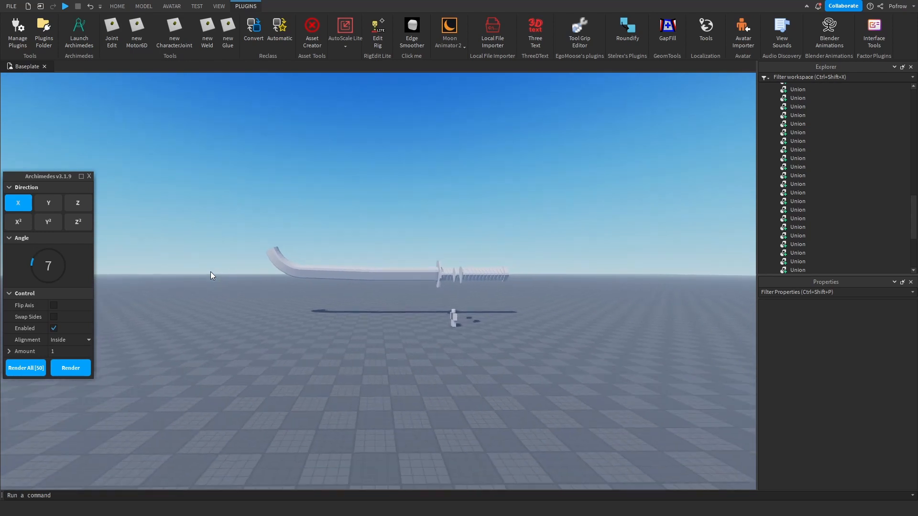
scroll(471, 269, "up", 5)
right_click_drag(473, 268, 473, 268)
key("d")
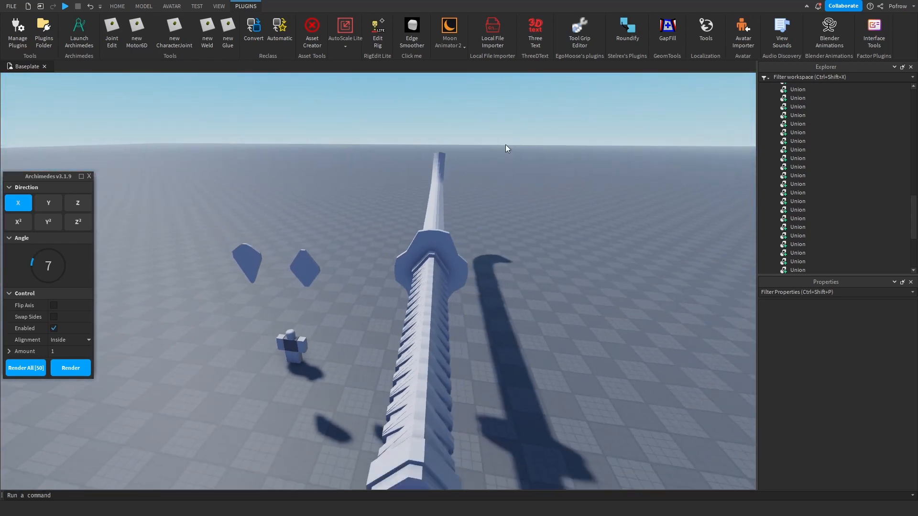
Close Archimedes and group all the katana's parts into one model, leaving out the two loose plates and the R6 rig.
key("s")
key("a")
left_click_drag(521, 119, 397, 453)
right_click_drag(406, 447, 407, 447)
key("s")
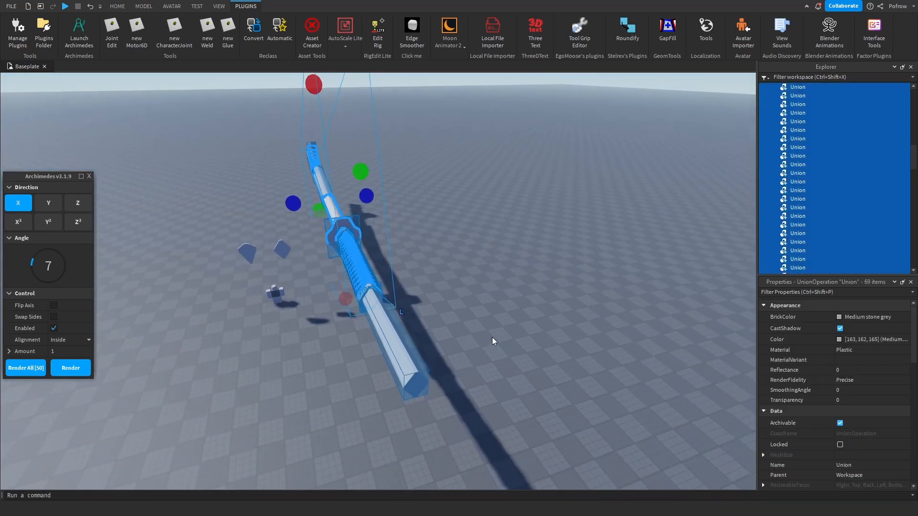
key("w")
left_click(83, 36)
left_click(432, 217)
right_click_drag(454, 221, 454, 220)
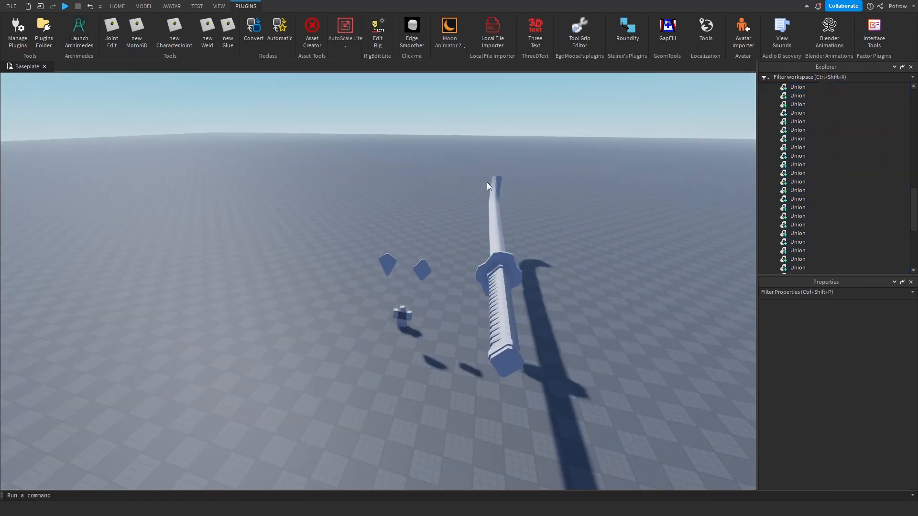
left_click_drag(576, 175, 440, 421)
key("ctrl+g")
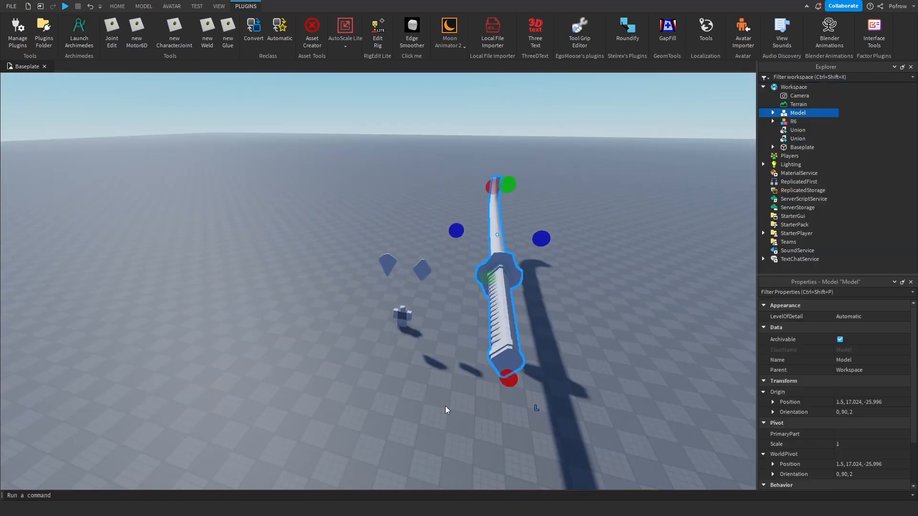
Duplicate the large sword and shrink the copy to a scale of about 0.098 beside the R6 character.
right_click_drag(446, 406, 400, 379)
key("s")
left_click(462, 404)
left_click(464, 380)
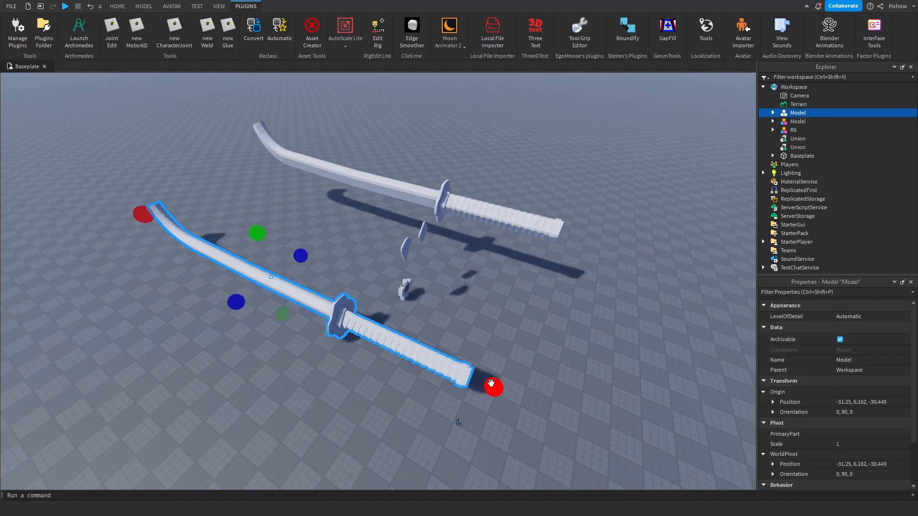
left_click_drag(490, 382, 323, 325)
key("w")
right_click_drag(323, 325, 323, 325)
key("s")
left_click_drag(222, 342, 443, 374)
key("w")
right_click_drag(443, 374, 444, 374)
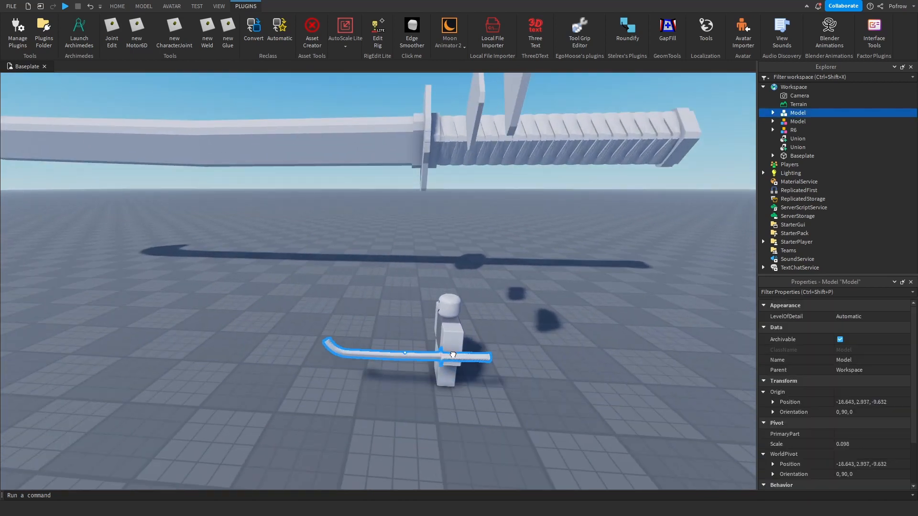
Place the small sword's handle in the character's hand and shrink the copy to a scale of about 0.062.
left_click_drag(453, 355, 455, 381)
key("w")
right_click_drag(455, 381, 455, 381)
key("s")
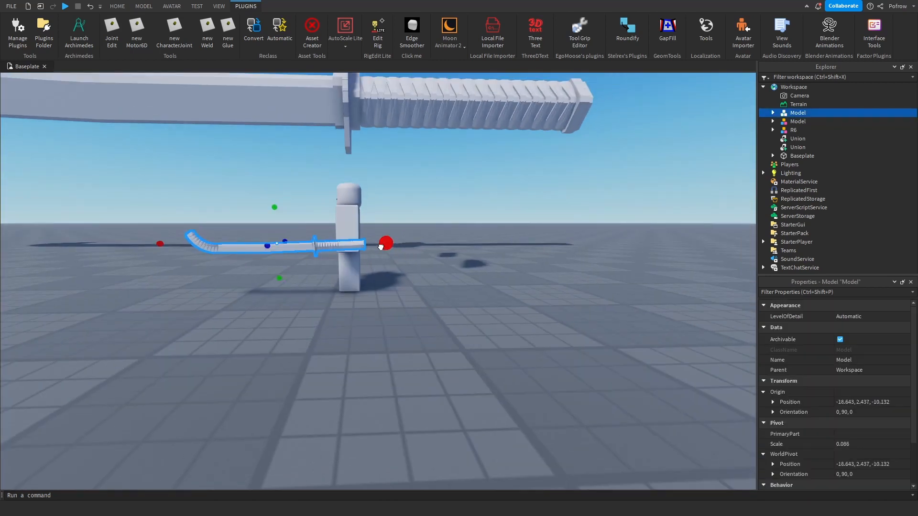
left_click_drag(380, 248, 388, 248)
left_click(414, 280)
key("w")
right_click_drag(414, 281, 414, 280)
key("s")
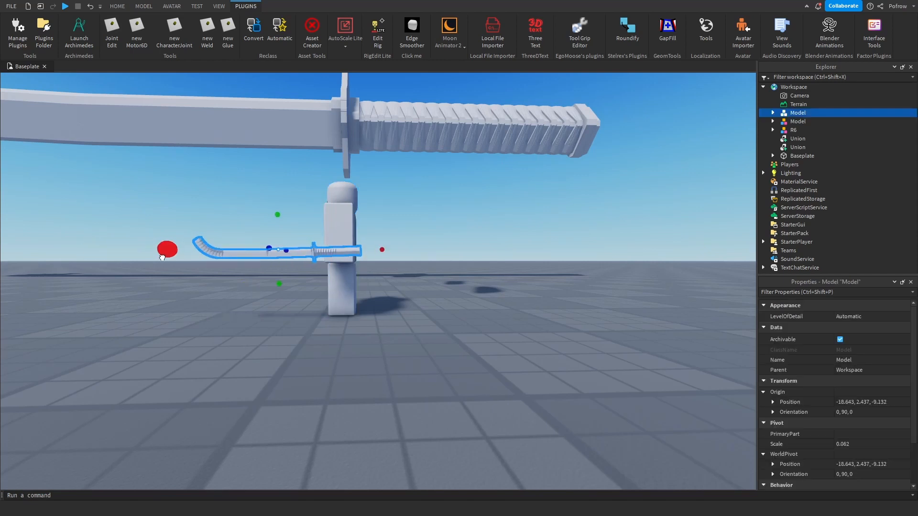
Check the small sword's proportions against the R6 character and delete that copy.
left_click(384, 361)
key("s")
right_click_drag(384, 361, 384, 362)
key("w")
key("a")
key("s")
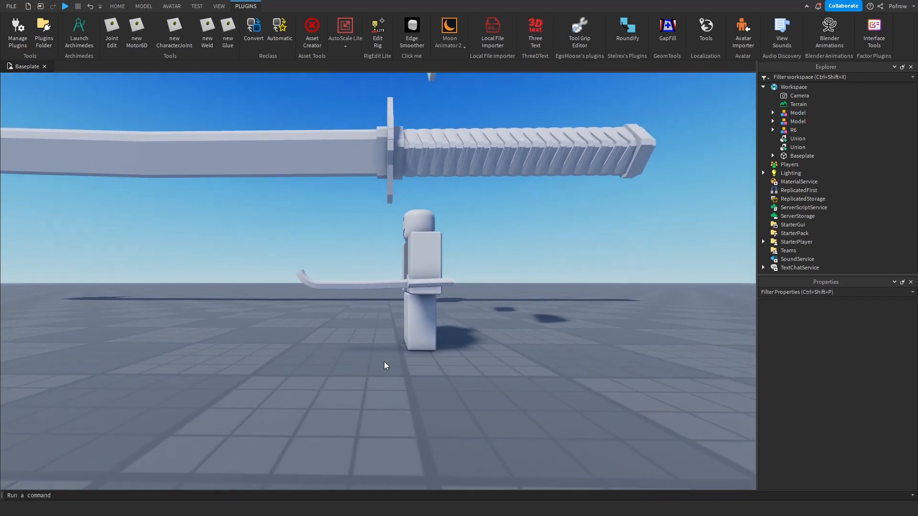
left_click(388, 283)
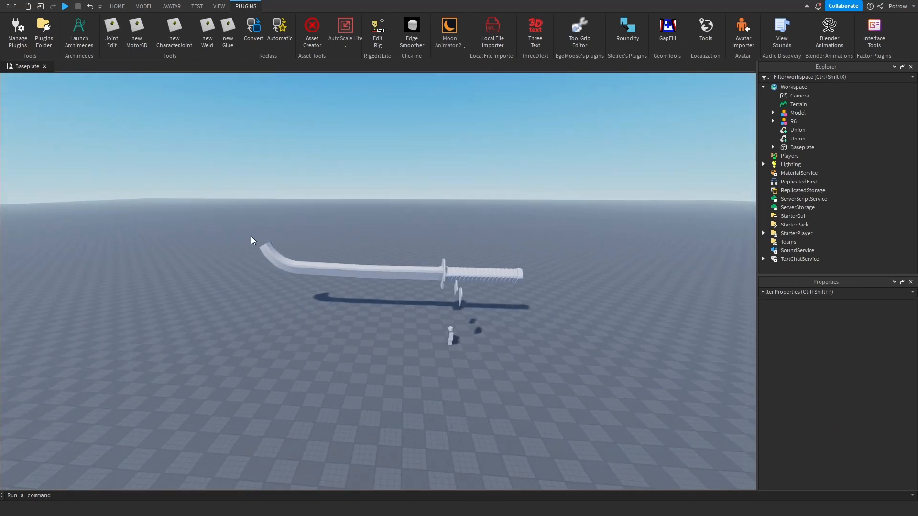
Ungroup the large sword and slide all its blade segments together slightly away from the guard.
left_click(282, 257)
key("w")
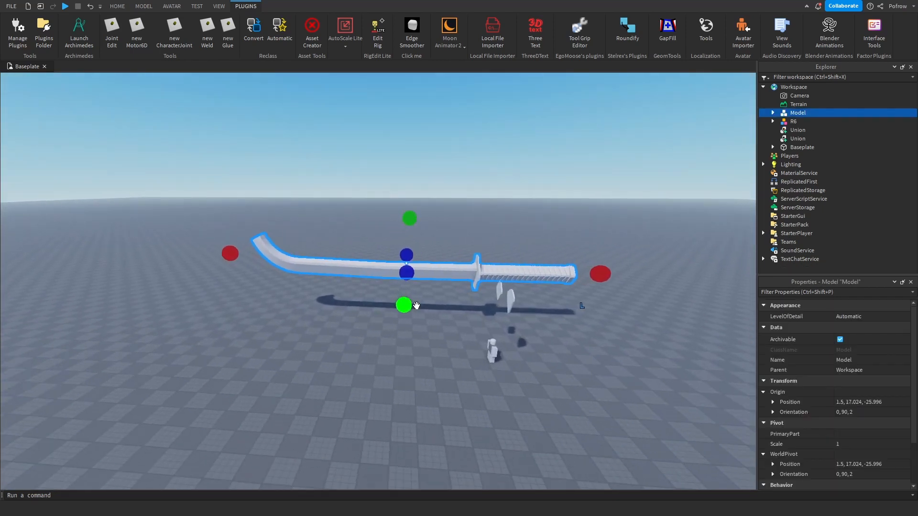
key("ctrl+u")
left_click_drag(195, 201, 343, 311)
scroll(368, 324, "up", 10)
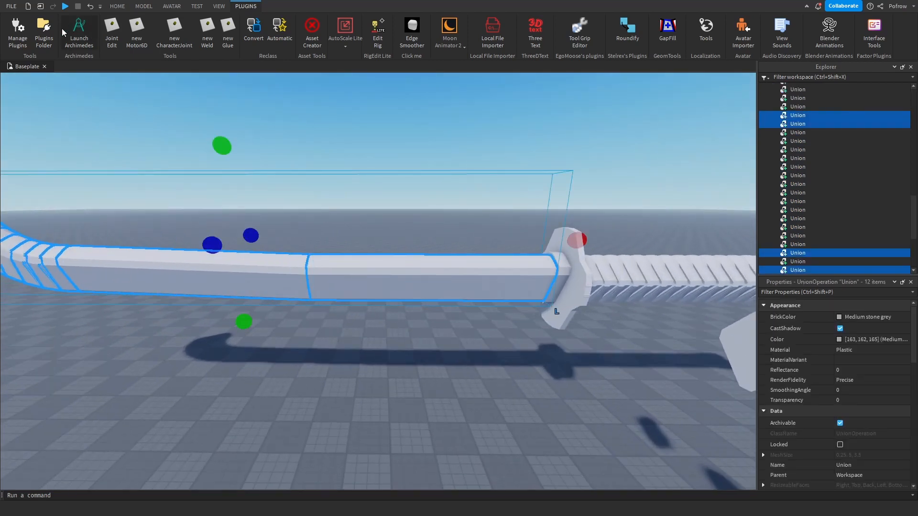
left_click(117, 6)
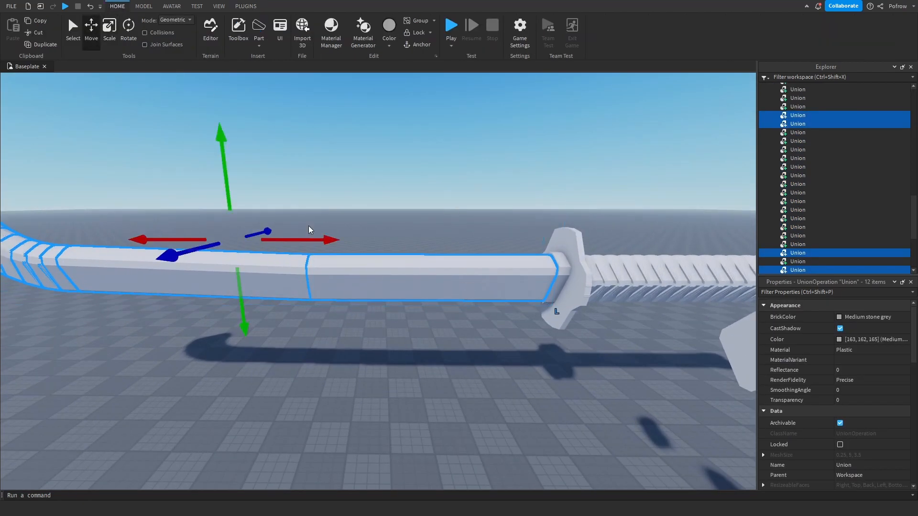
left_click_drag(320, 237, 303, 244)
left_click(469, 379)
Stretch the blade segment nearest the guard along its length until it closes the gap to the guard.
key("d")
key("w")
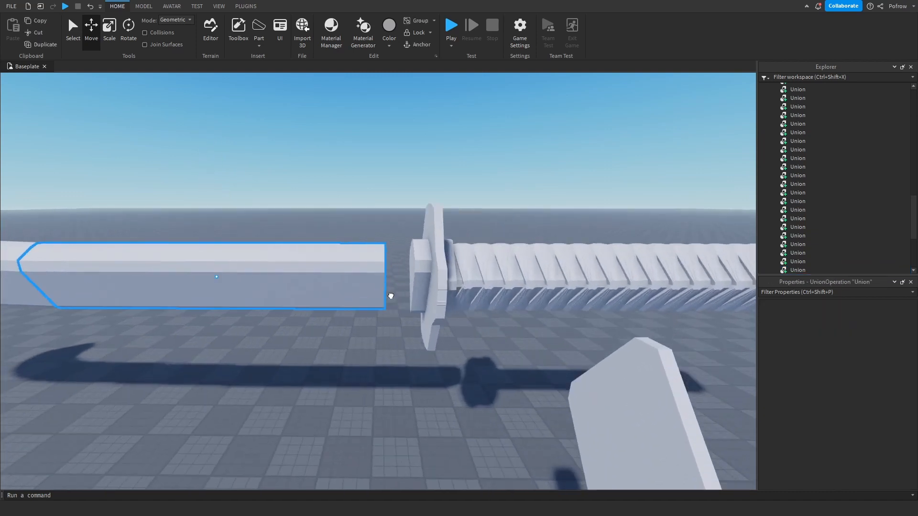
left_click(375, 288)
left_click(109, 32)
left_click_drag(367, 271, 446, 278)
key("s")
left_click(330, 160)
key("a")
key("a")
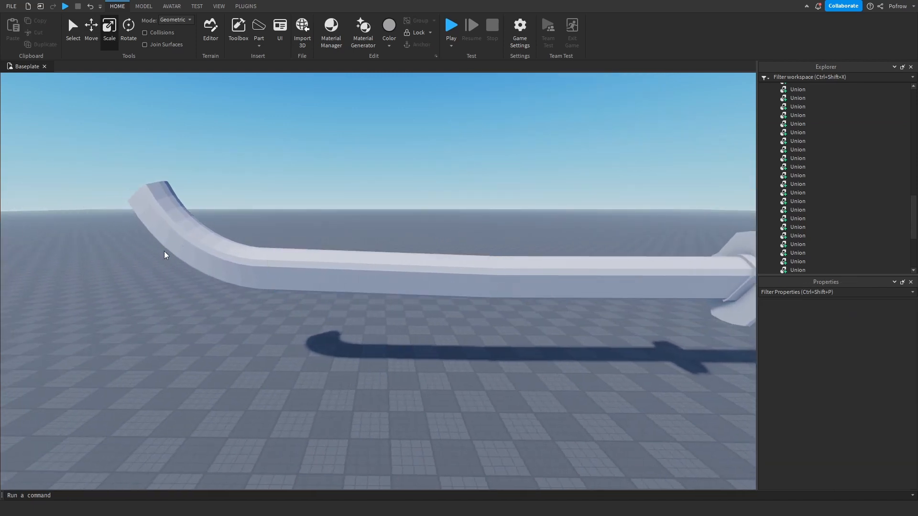
Select every blade segment again, including the one nearest the guard, and slide them a bit further from the guard.
scroll(504, 364, "down", 5)
key("d")
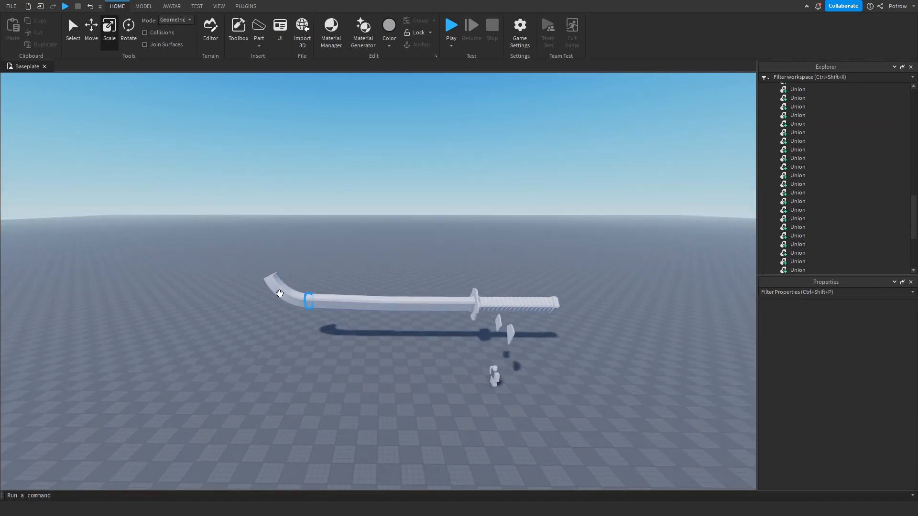
left_click_drag(227, 241, 425, 373)
key("d")
key("w")
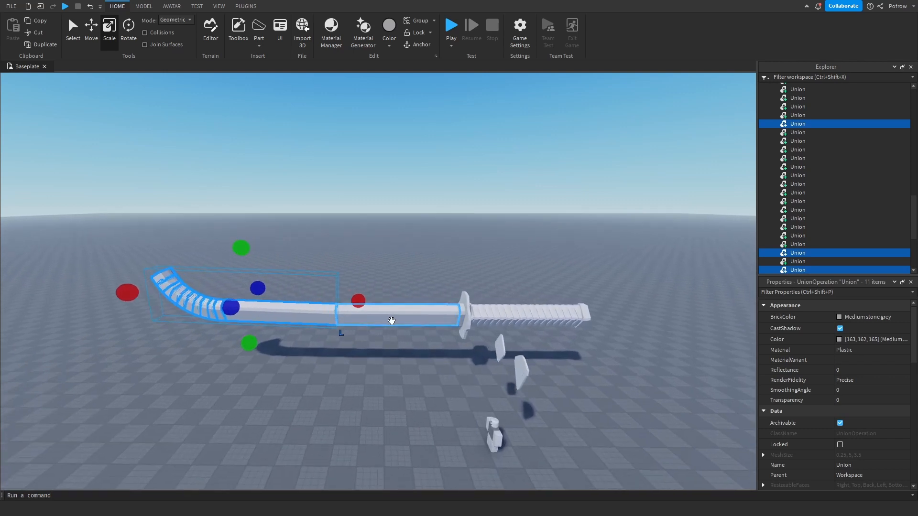
left_click(391, 318, "shift")
left_click(91, 28)
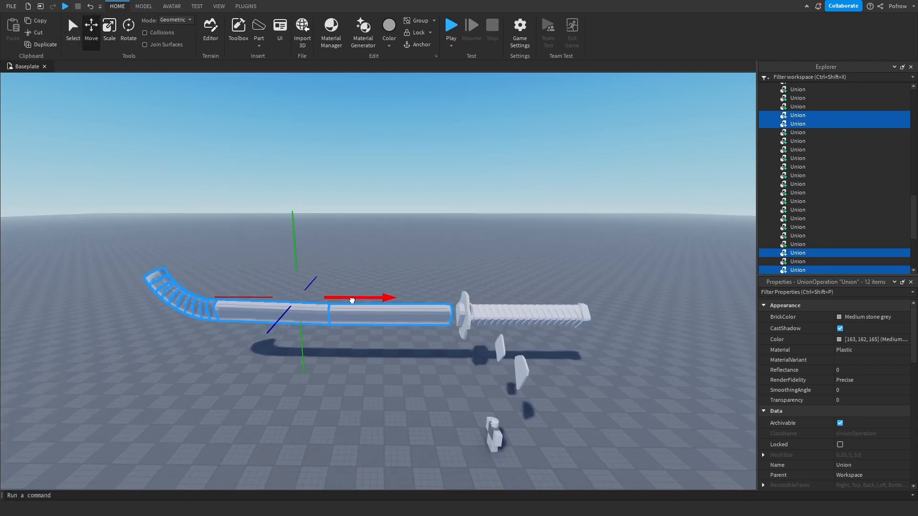
left_click(449, 391)
Lengthen the guard-side blade segment once more so that it meets the guard.
key("w")
key("d")
right_click_drag(449, 392, 449, 392)
left_click(375, 267)
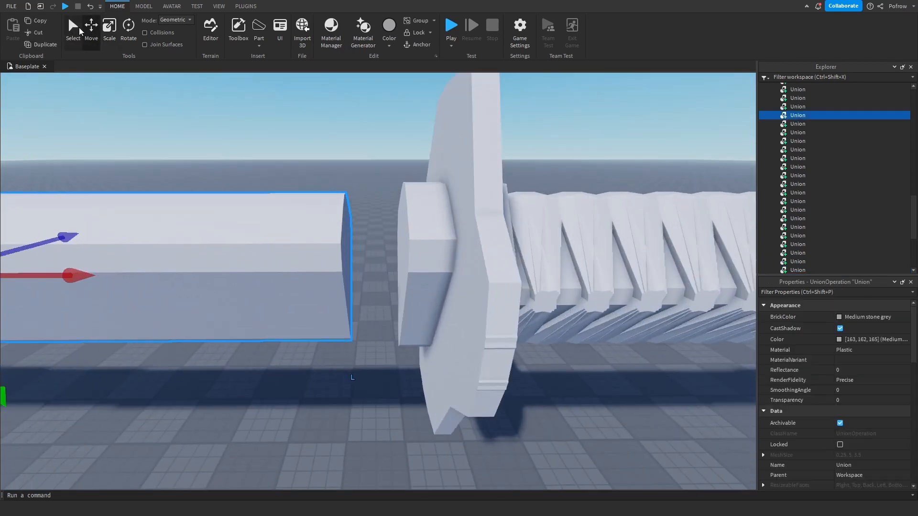
left_click(113, 29)
left_click_drag(419, 282, 430, 283)
key("s")
left_click(363, 166)
right_click_drag(362, 166, 344, 201)
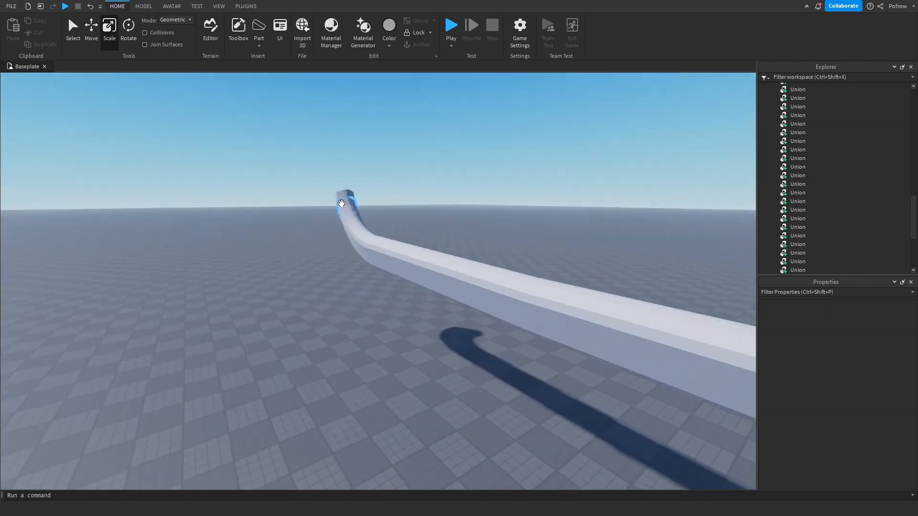
Group all parts of the lengthened sword, duplicate the group and move the copy towards the R6 character.
key("a")
right_click_drag(338, 286, 320, 276)
scroll(294, 309, "down", 5)
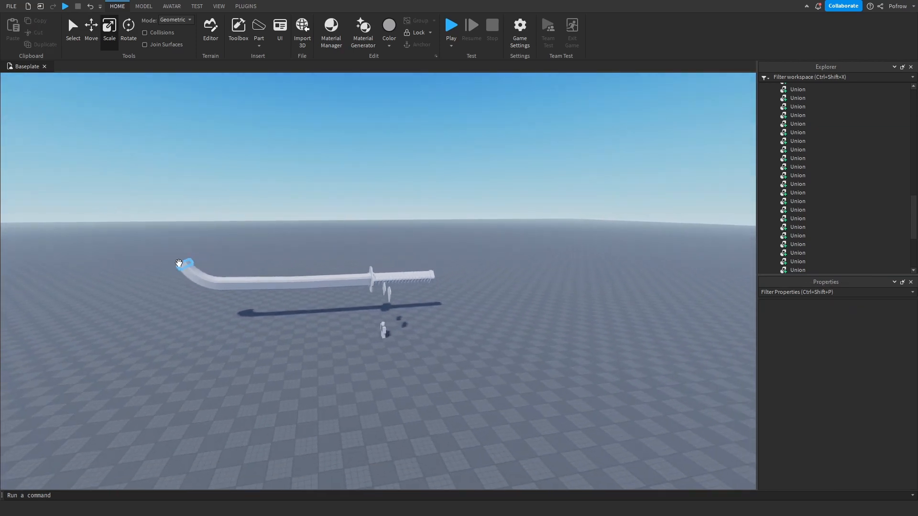
scroll(447, 320, "up", 3)
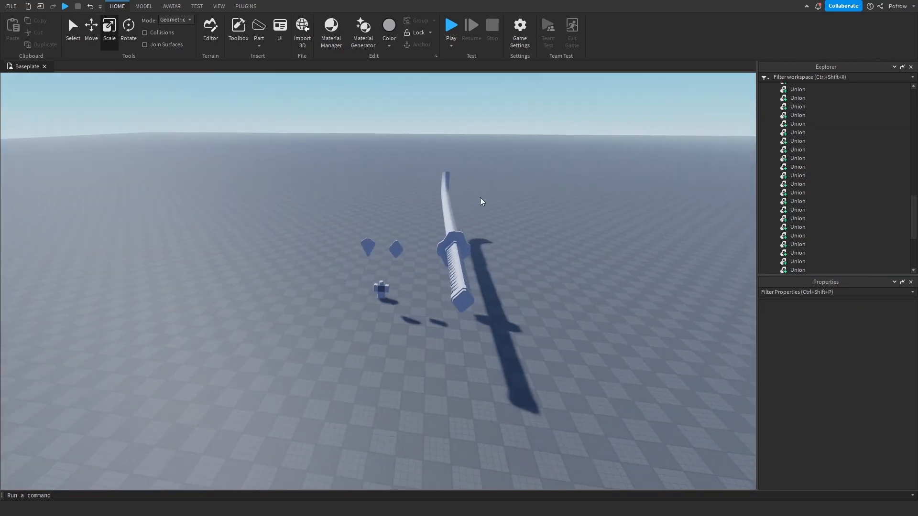
left_click_drag(512, 113, 404, 383)
left_click_drag(452, 266, 377, 291)
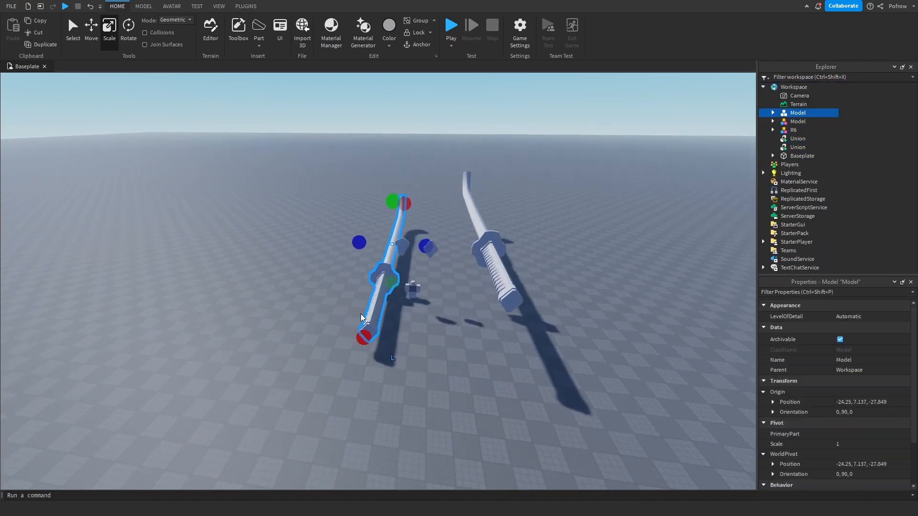
scroll(383, 268, "up", 3)
left_click_drag(410, 178, 468, 310)
scroll(467, 309, "up", 5)
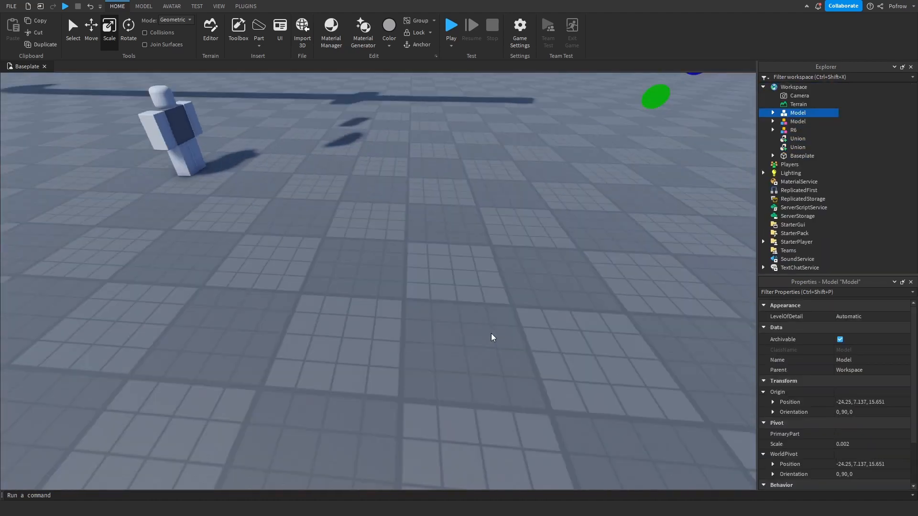
key("ctrl+z")
key("ctrl+z")
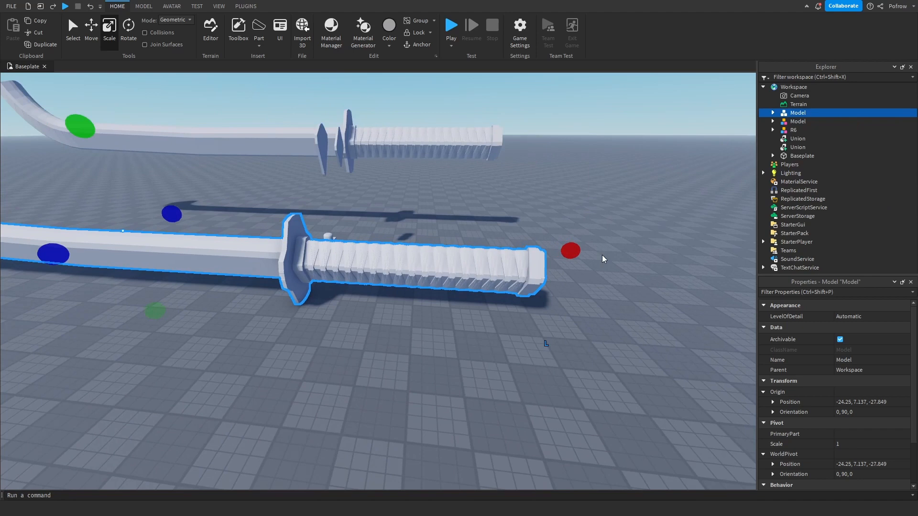
Scale the duplicated sword down to about 0.183 from both of its ends.
left_click_drag(570, 250, 359, 258)
key("s")
key("a")
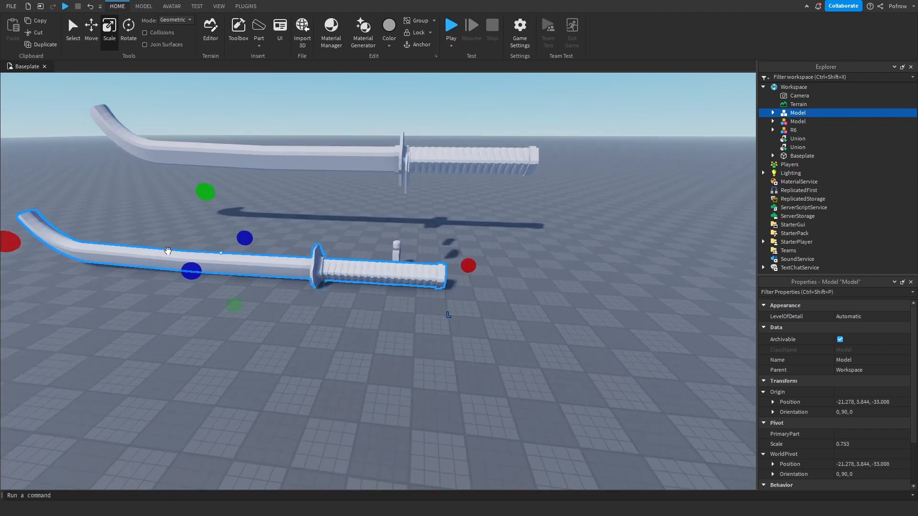
left_click_drag(103, 245, 366, 262)
scroll(459, 263, "up", 5)
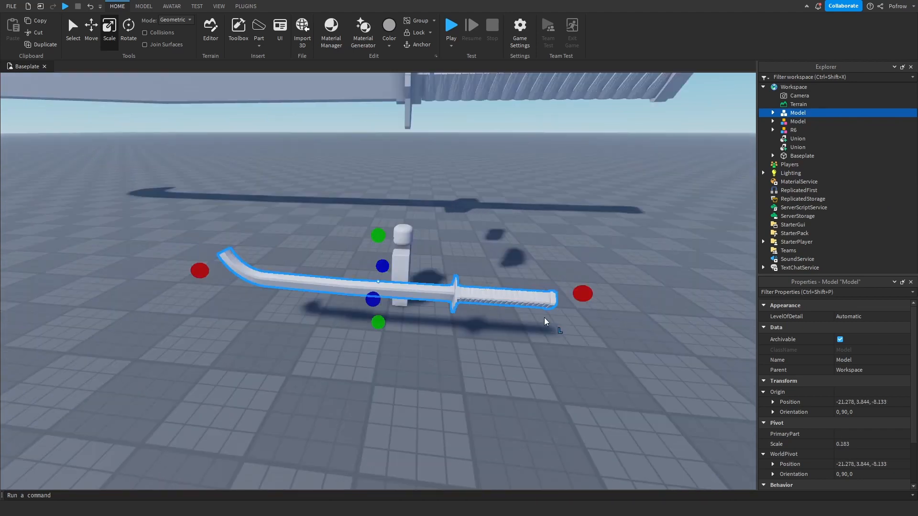
Move the sword copy's handle to the character's hand and reduce its scale to about 0.045.
left_click_drag(541, 307, 395, 271)
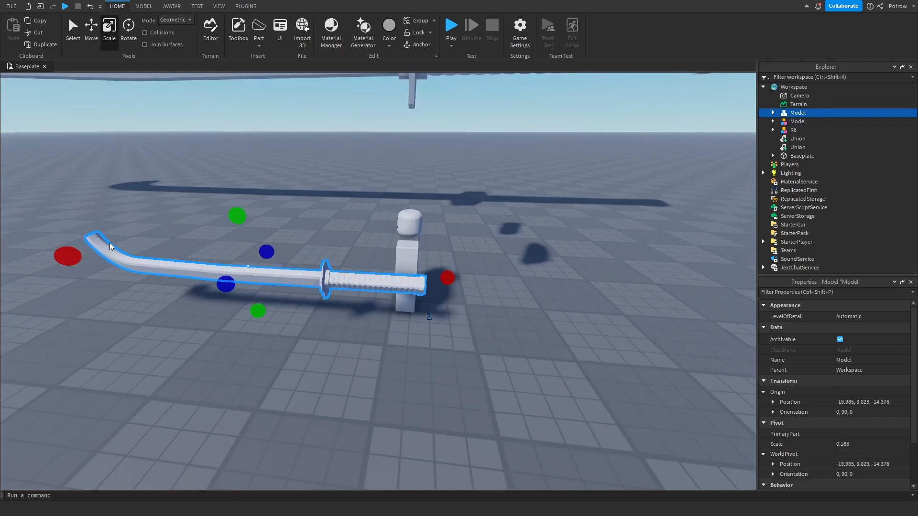
left_click_drag(263, 265, 280, 266)
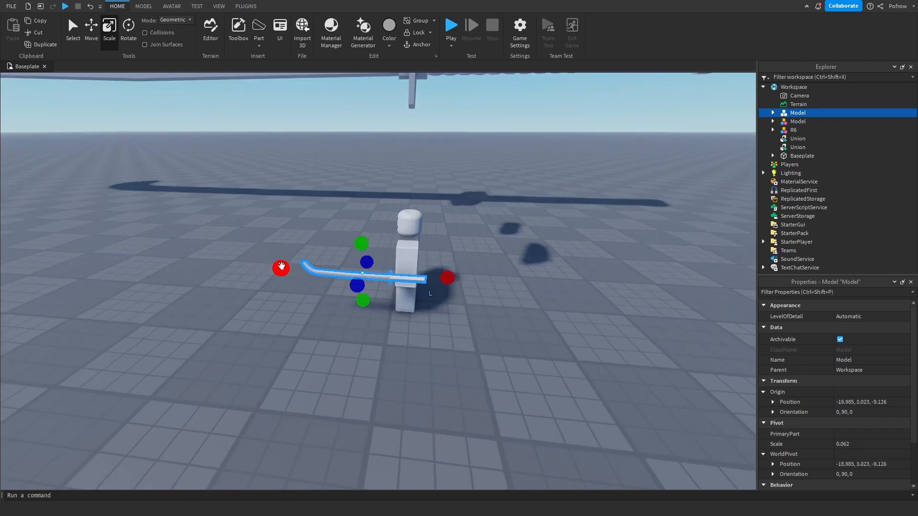
scroll(451, 322, "up", 5)
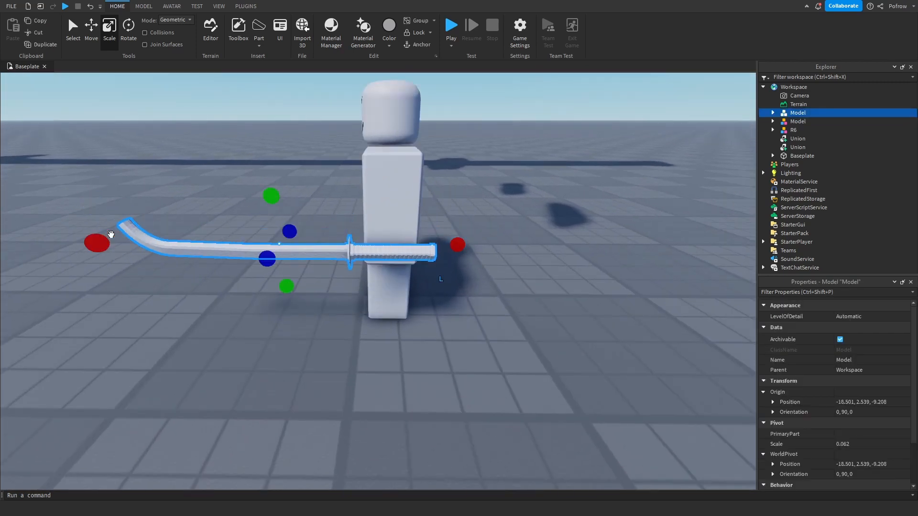
left_click_drag(97, 243, 185, 241)
left_click(437, 334)
scroll(437, 334, "up", 5)
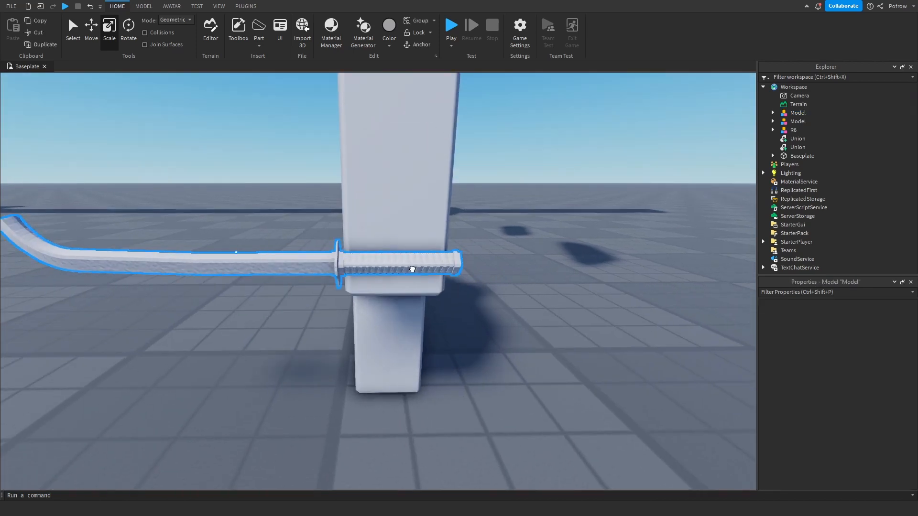
Enlarge the held sword copy to a scale of about 0.051 and adjust its handle position in the hand.
left_click(437, 289)
left_click_drag(415, 278, 415, 254)
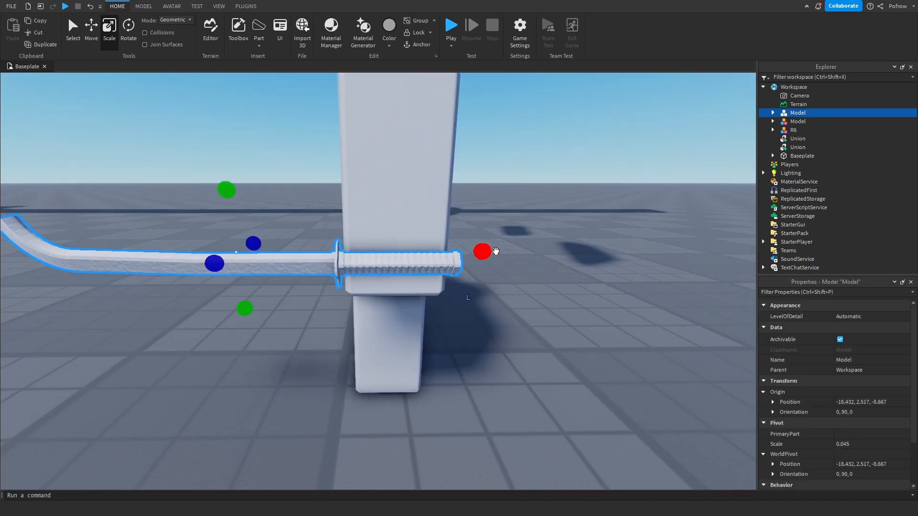
left_click_drag(519, 251, 545, 251)
left_click(560, 318)
left_click_drag(488, 261, 445, 257)
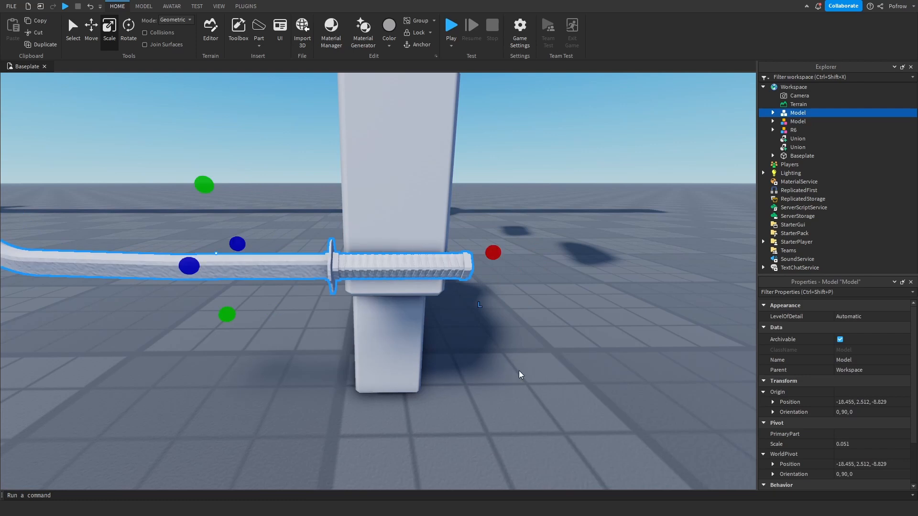
left_click(519, 372)
Examine the held sword's length and proportions against the R6 character from several sides.
scroll(519, 371, "down", 5)
right_click_drag(519, 371, 512, 371)
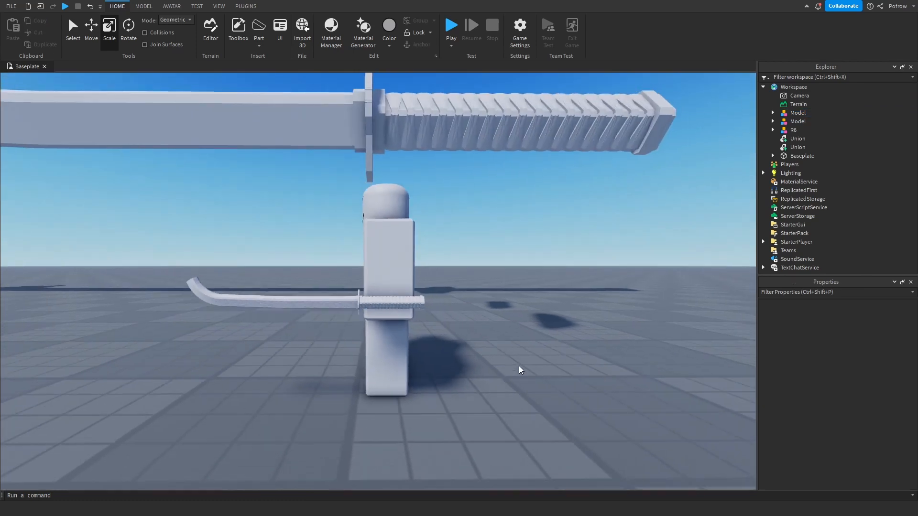
key("s")
key("a")
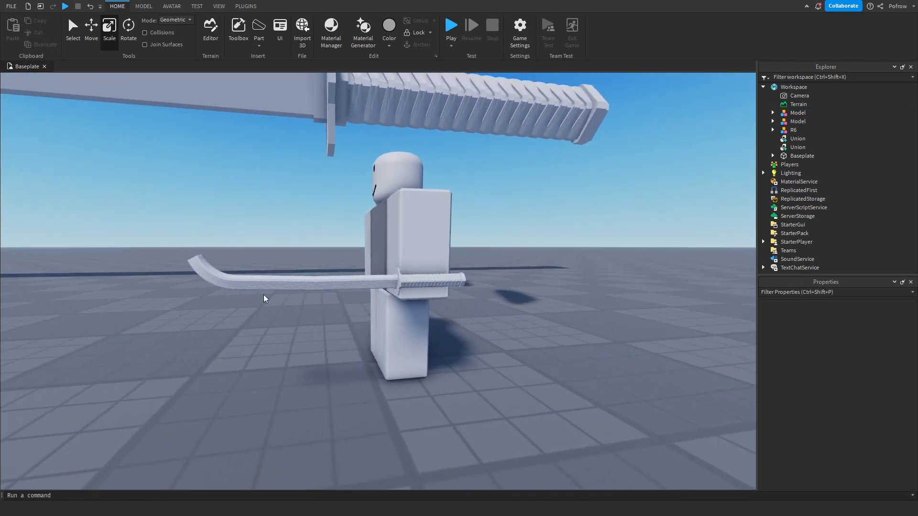
right_click_drag(323, 389, 323, 389)
key("s")
key("w")
key("s")
Delete the small sword copy held by the character.
left_click(344, 246)
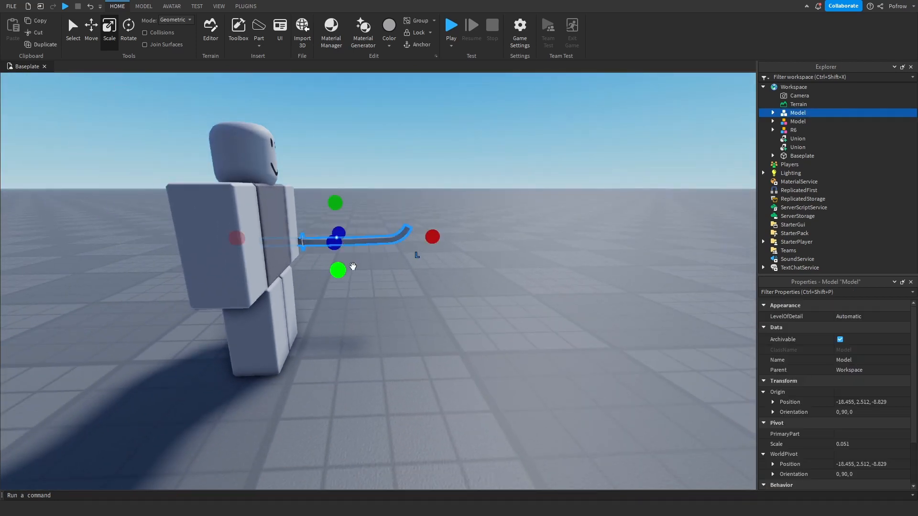
key("Delete")
right_click_drag(353, 264, 344, 283)
key("s")
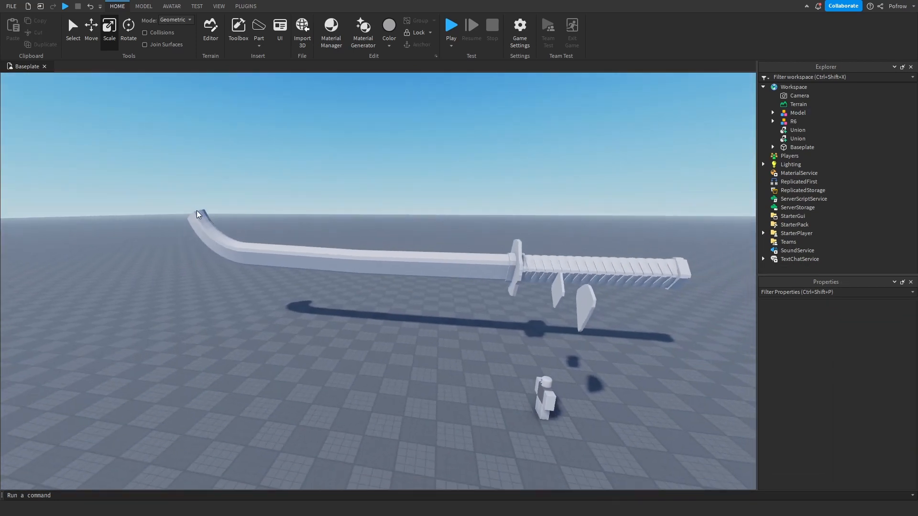
Ungroup the large sword and delete all its blade segments except the one next to the guard.
left_click(263, 263)
key("ctrl+u")
left_click_drag(181, 199, 325, 323)
key("w")
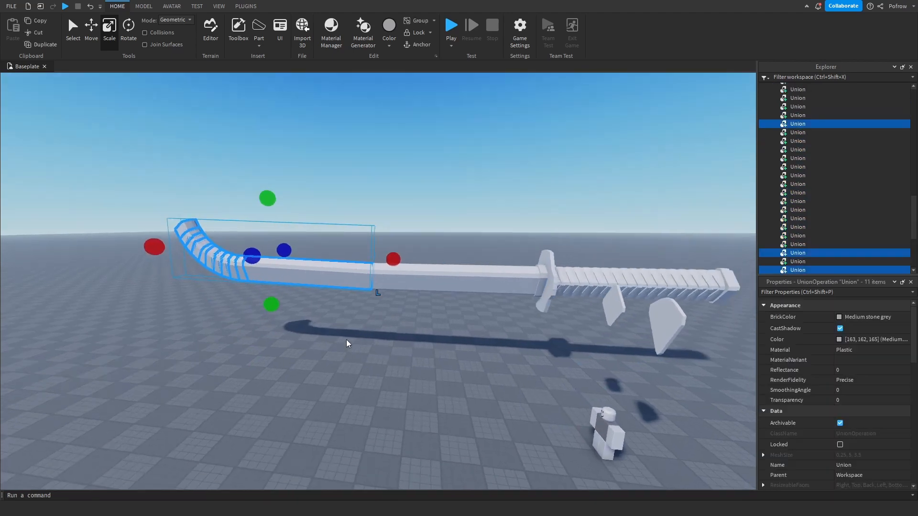
key("Delete")
Add a second blade segment after the one next to the guard with Archimedes, along X at an angle of 2.
right_click_drag(348, 342, 368, 299)
left_click(393, 301)
left_click(91, 30)
key("w")
key("w")
key("a")
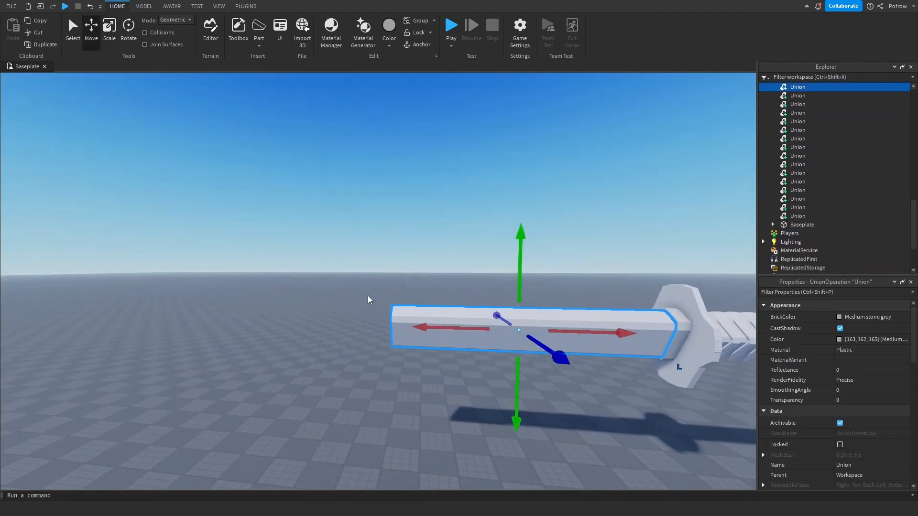
left_click(410, 310)
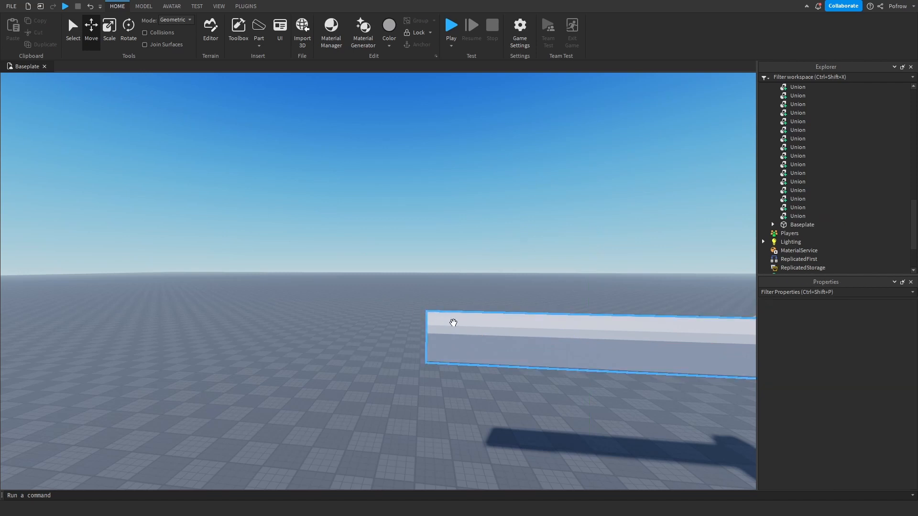
left_click(451, 313)
left_click(245, 5)
left_click(76, 30)
scroll(205, 256, "down", 5)
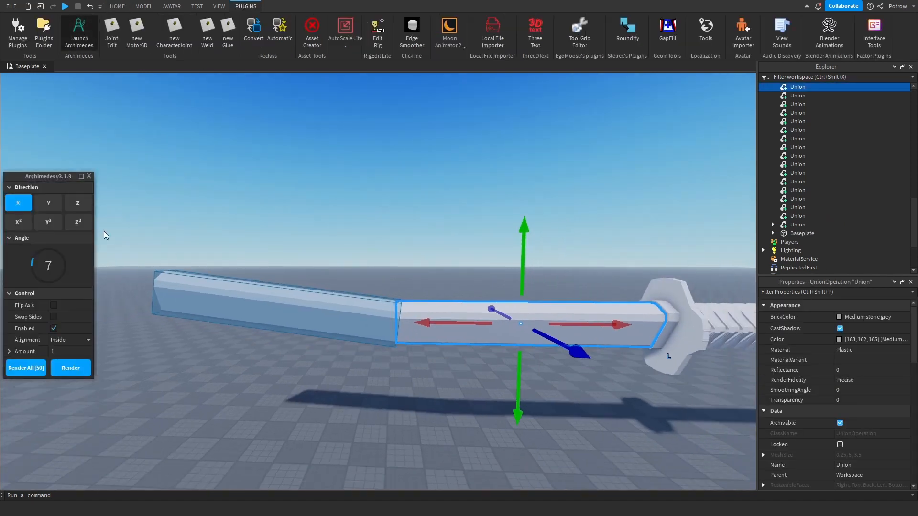
left_click_drag(12, 262, 31, 267)
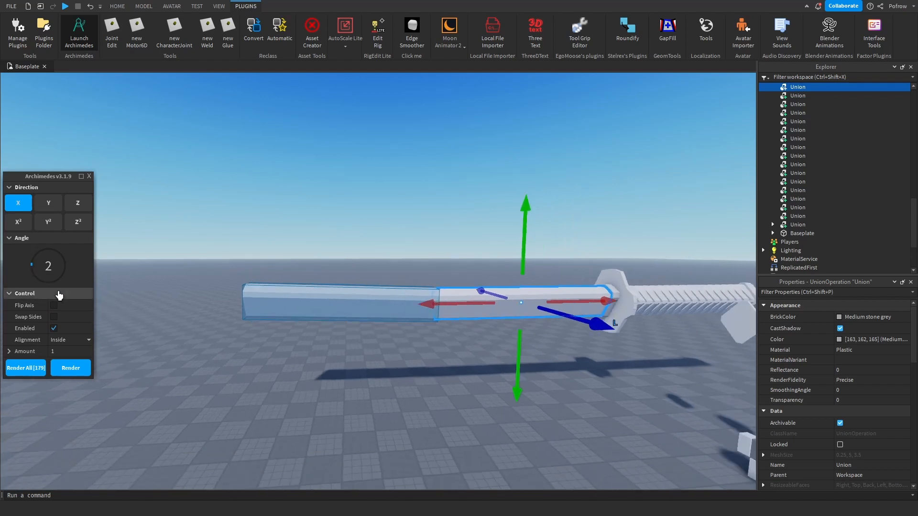
left_click(74, 367)
scroll(374, 297, "up", 4)
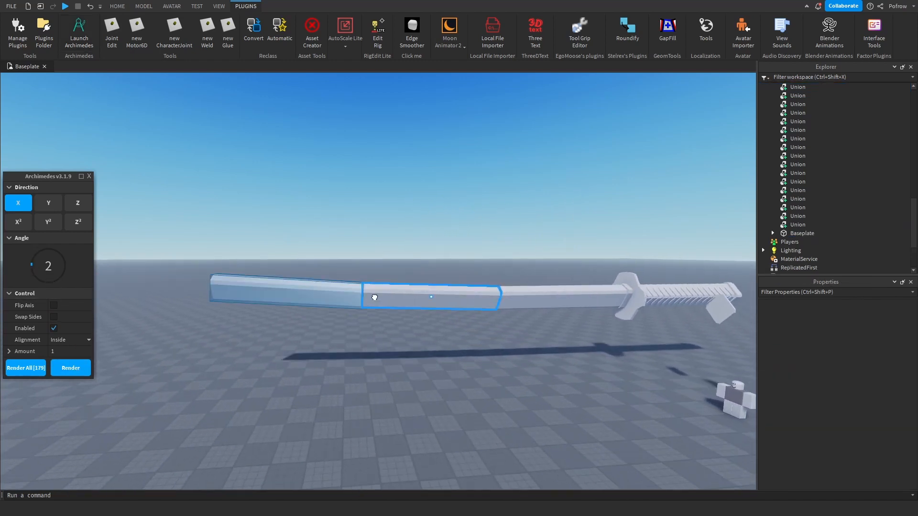
Duplicate the second blade segment, place the copy at the blade's outer end and shorten it to a small tip piece.
left_click(375, 297)
scroll(375, 297, "up", 2)
left_click(89, 177)
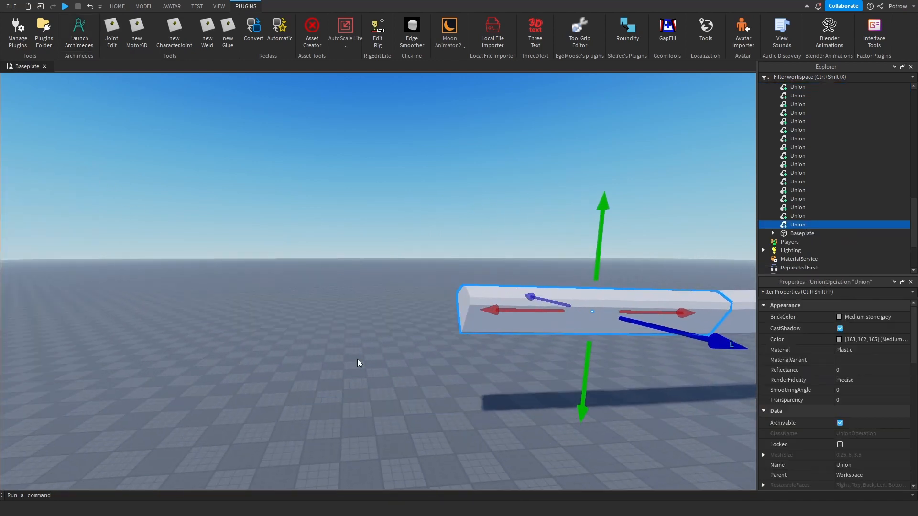
scroll(467, 324, "up", 1)
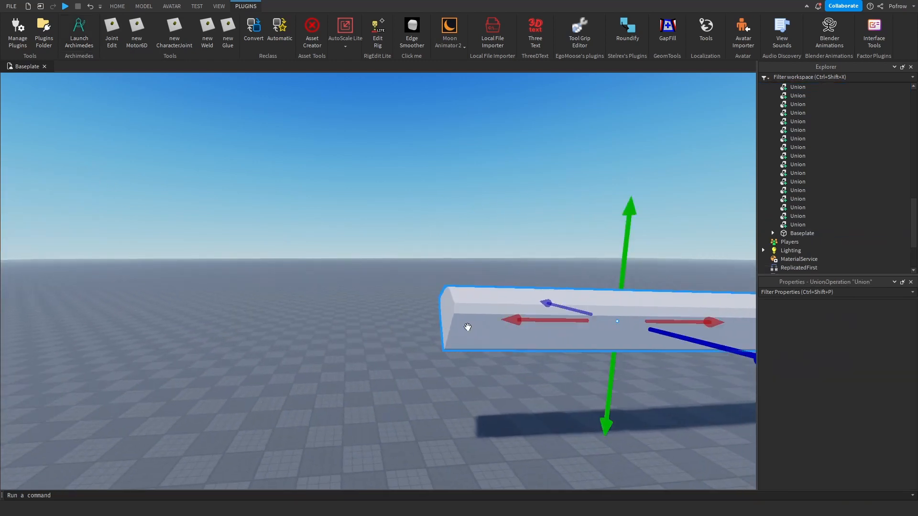
left_click(487, 324)
scroll(488, 323, "up", 5)
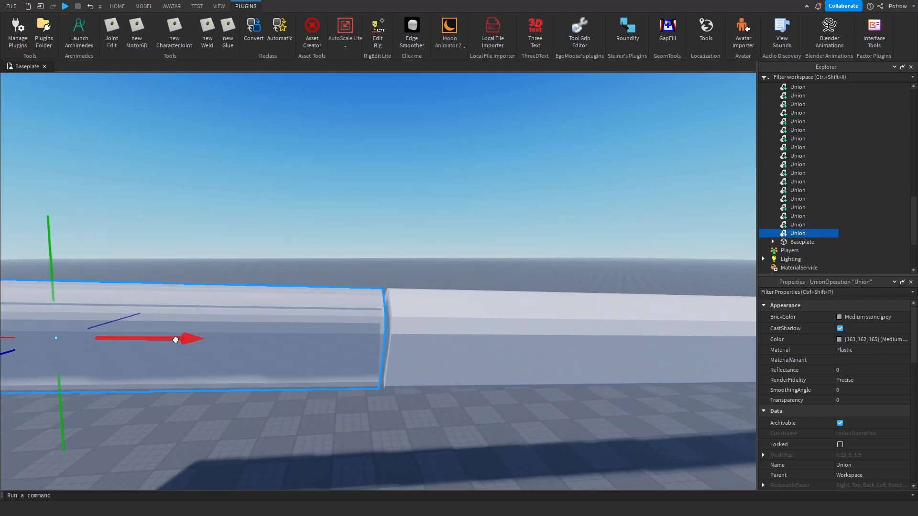
key("s")
key("a")
left_click(117, 6)
left_click(109, 31)
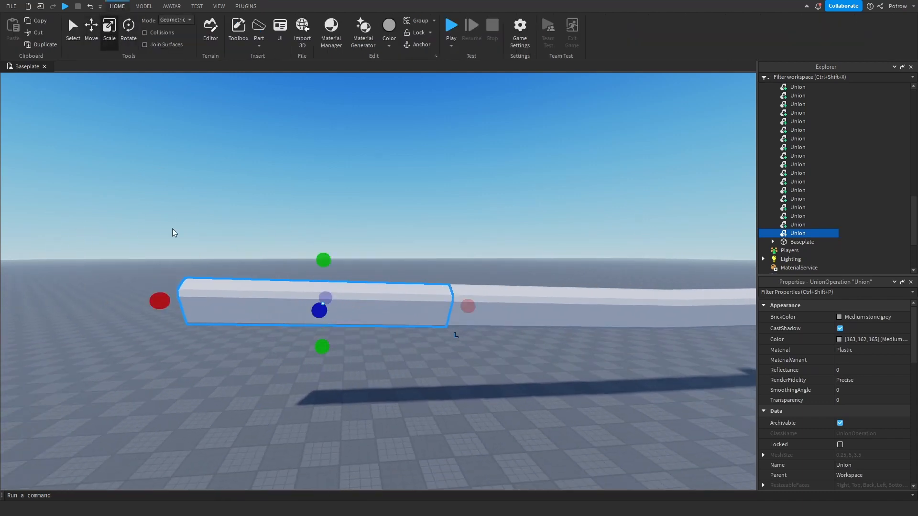
left_click_drag(162, 298, 382, 322)
left_click(466, 368)
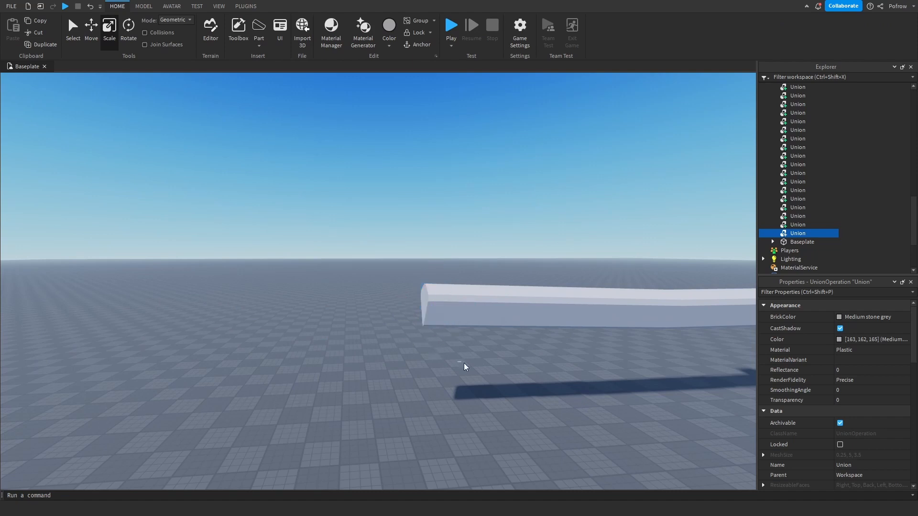
Render a run of short curved tip segments from the small end piece with Archimedes, along X at an angle of 7.
key("w")
key("d")
left_click(365, 308)
left_click(244, 6)
left_click(78, 32)
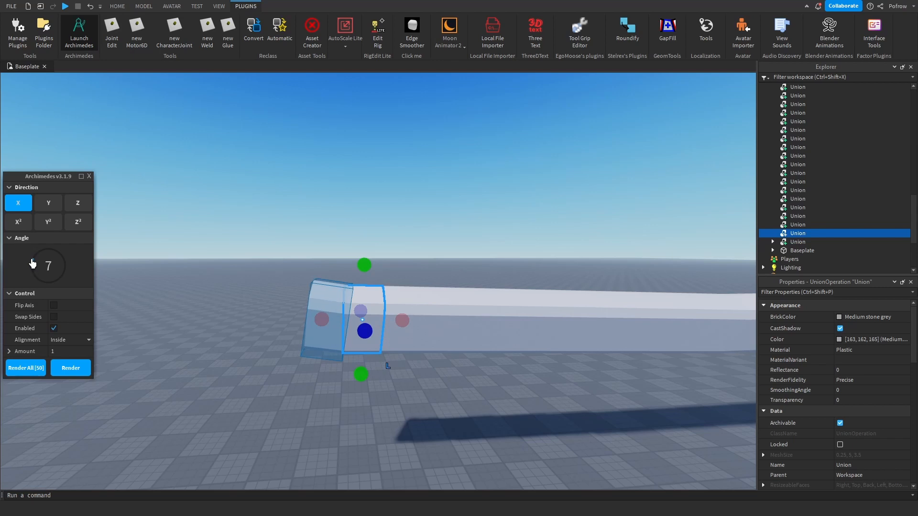
left_click(74, 371)
left_click(74, 372)
left_click(74, 372)
left_click(74, 372)
left_click(73, 372)
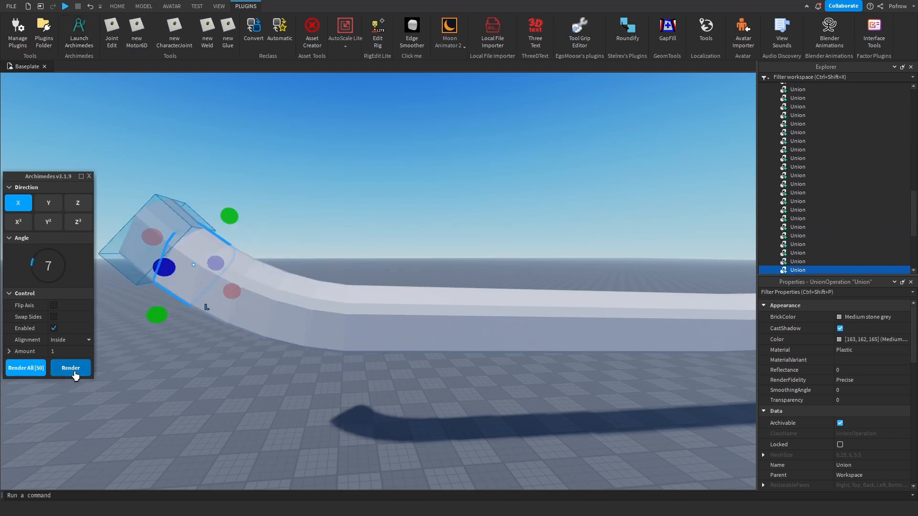
left_click(73, 372)
left_click(74, 372)
Examine the overall curve and proportions of the blade from both sides of the sword.
left_click(294, 403)
key("s")
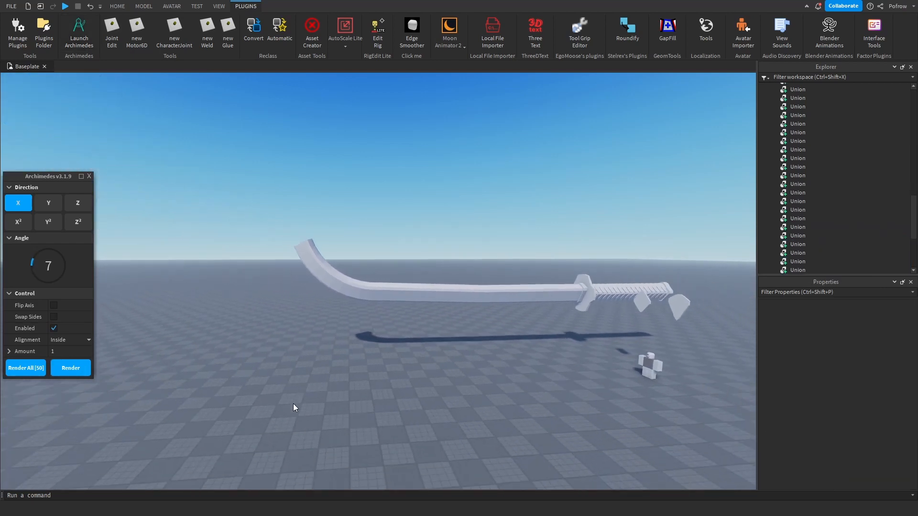
key("w")
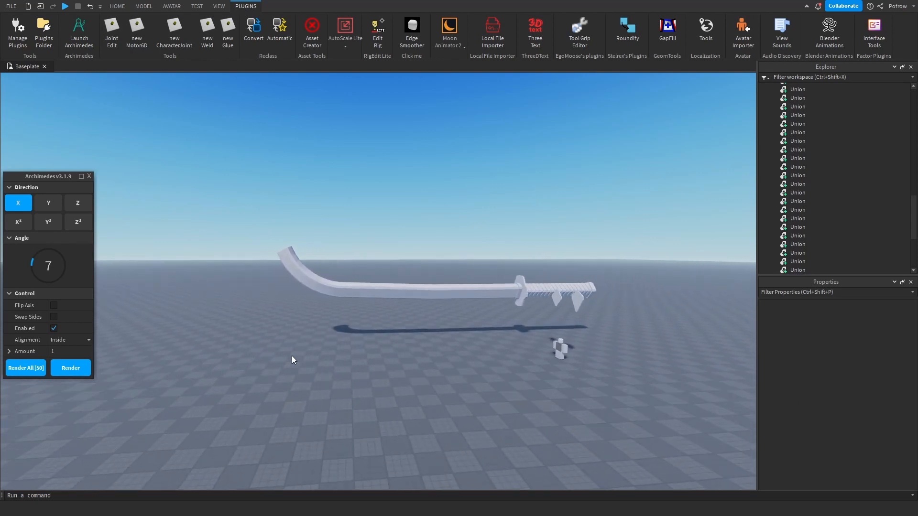
key("w")
right_click_drag(292, 357, 292, 356)
key("s")
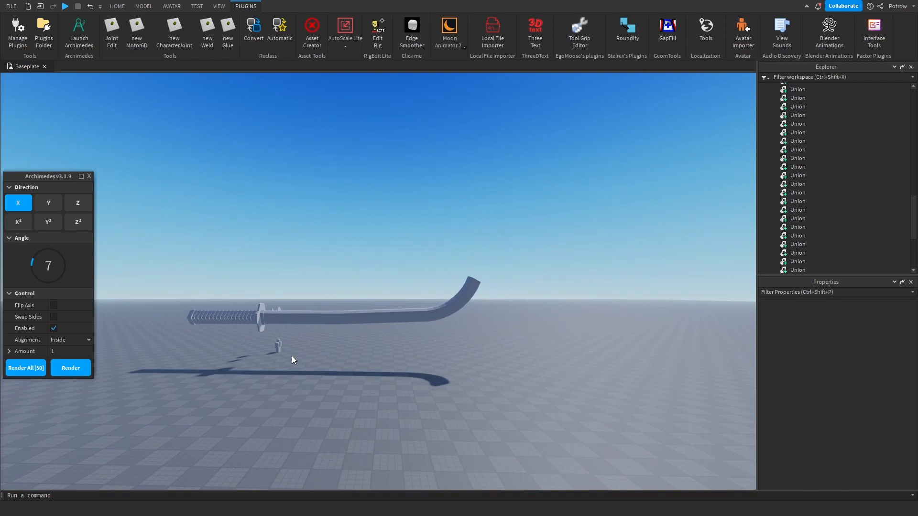
key("w")
Close Archimedes and delete all the curved tip segments together with the small end piece they started from.
left_click(79, 32)
left_click_drag(561, 231, 415, 401)
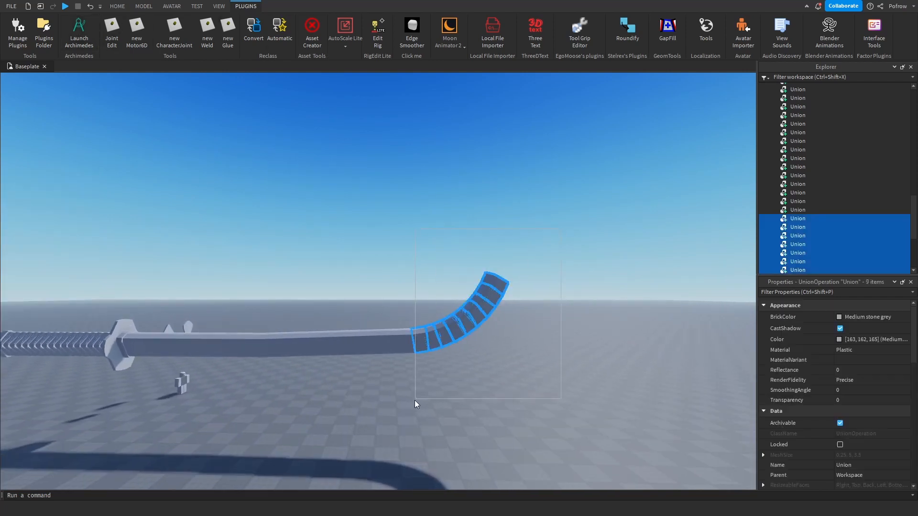
key("f")
key("Delete")
left_click(309, 328)
key("w")
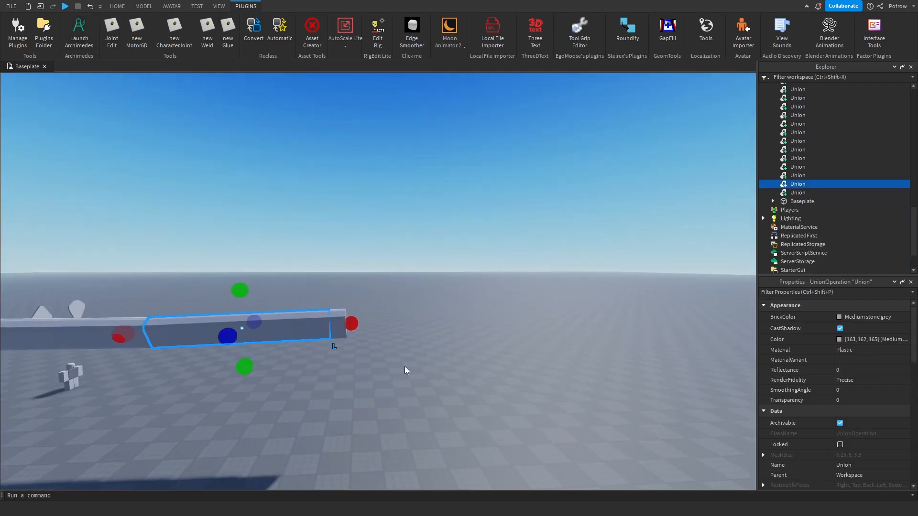
right_click_drag(405, 367, 405, 369)
left_click(404, 367)
left_click(377, 342)
Extend the blade with a third long segment from the second one using Archimedes at an angle of 2.
left_click(291, 353)
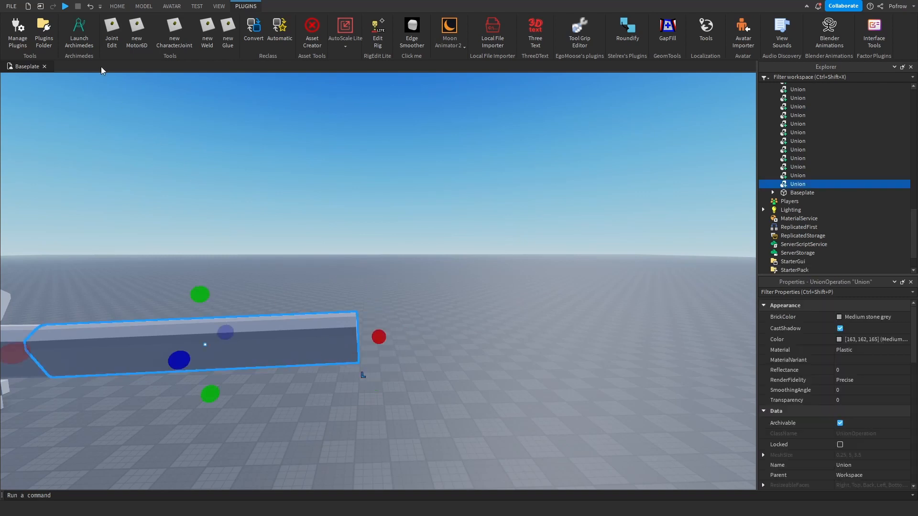
key("s")
left_click(88, 45)
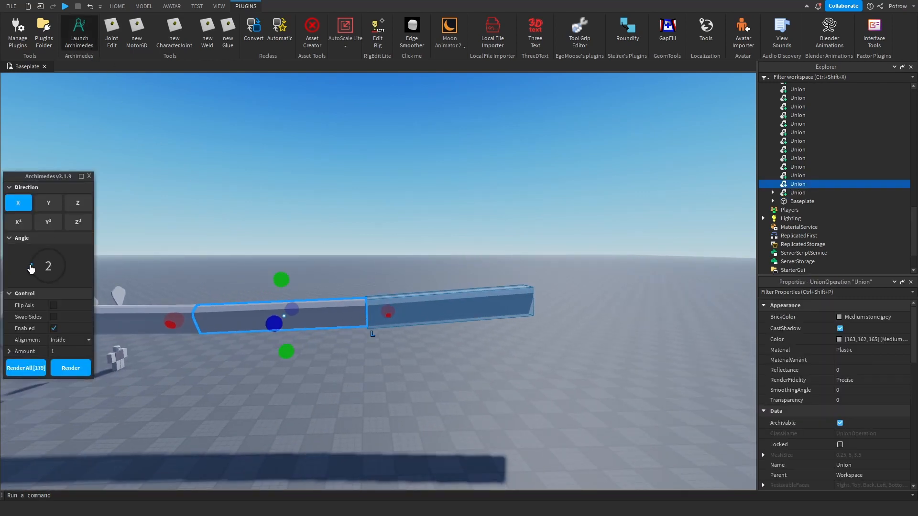
left_click(87, 366)
left_click(89, 178)
key("s")
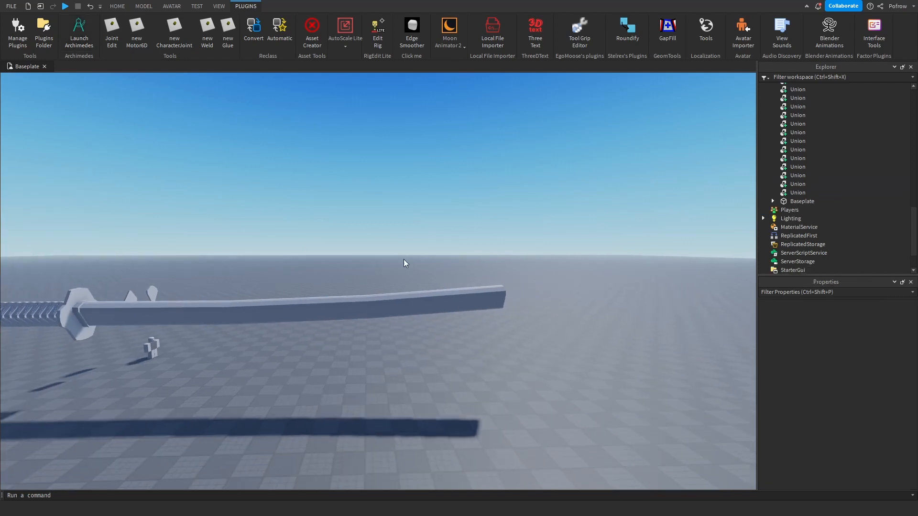
Shorten the third blade segment from its outer end and check the blade length against the character.
scroll(480, 315, "up", 5)
right_click_drag(482, 311, 484, 315)
scroll(483, 312, "down", 5)
scroll(285, 282, "up", 5)
left_click(285, 282)
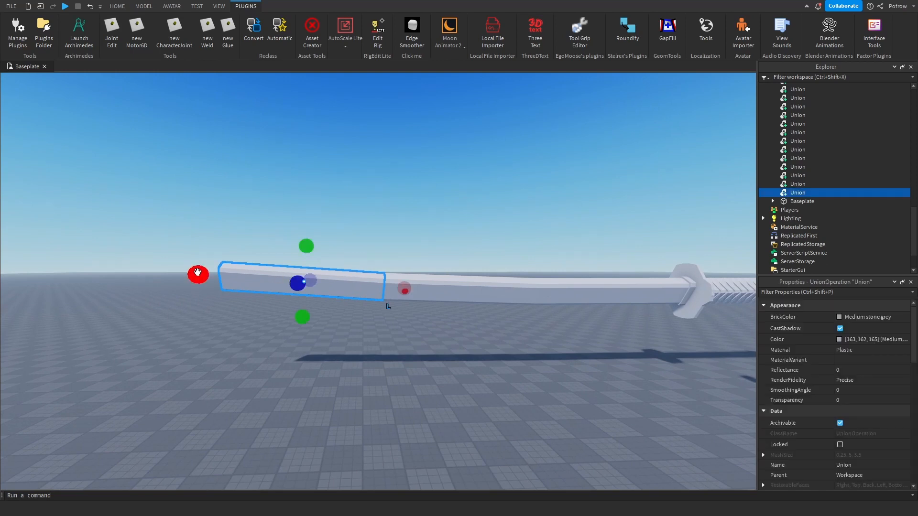
scroll(404, 363, "down", 5)
scroll(292, 274, "up", 5)
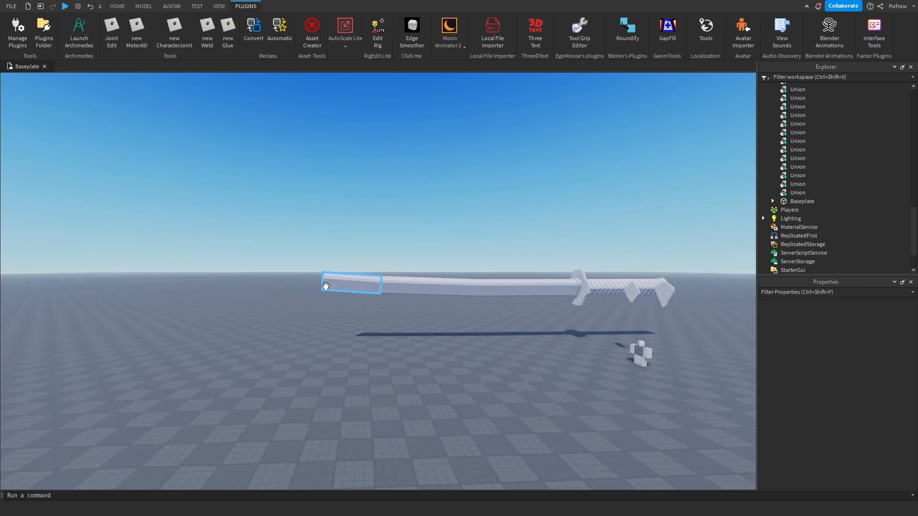
left_click(440, 344)
scroll(440, 340, "down", 4)
scroll(420, 339, "up", 2)
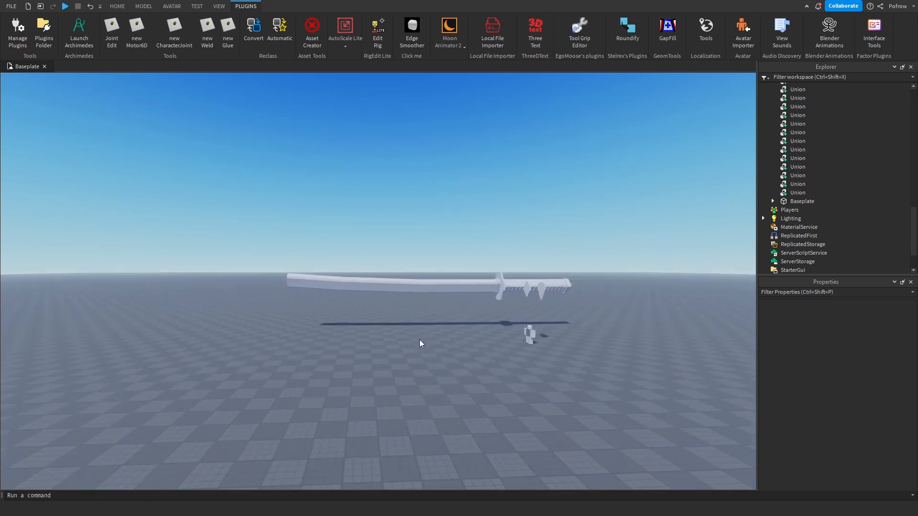
Duplicate the shortened outermost blade segment and move the copy outward to the end of the blade.
scroll(318, 301, "up", 3)
left_click(326, 239)
right_click_drag(326, 239, 325, 240)
scroll(325, 239, "up", 2)
left_click_drag(357, 297, 313, 303)
scroll(360, 299, "up", 1)
scroll(360, 299, "up", 1)
key("ctrl+d")
left_click_drag(618, 325, 424, 319)
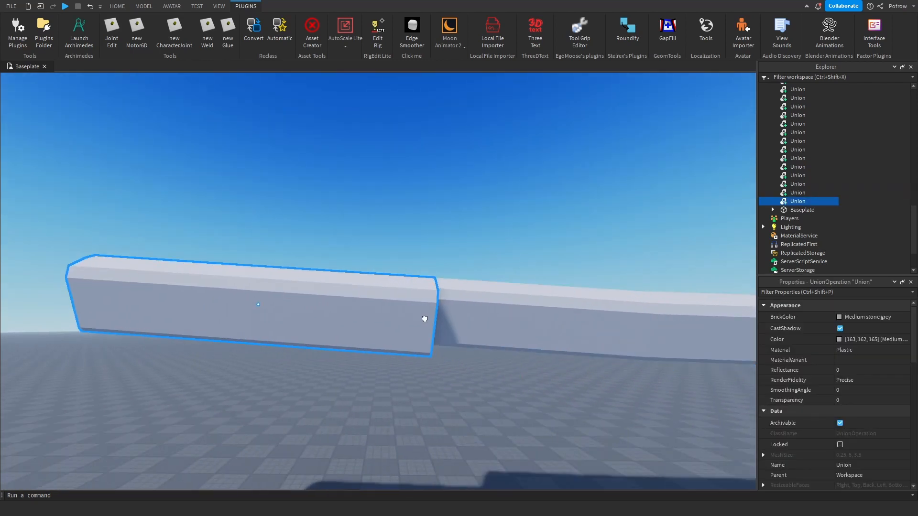
Scale the duplicated end segment down to a short piece that sits flush against the blade's end.
left_click(91, 7)
left_click_drag(671, 334, 431, 311)
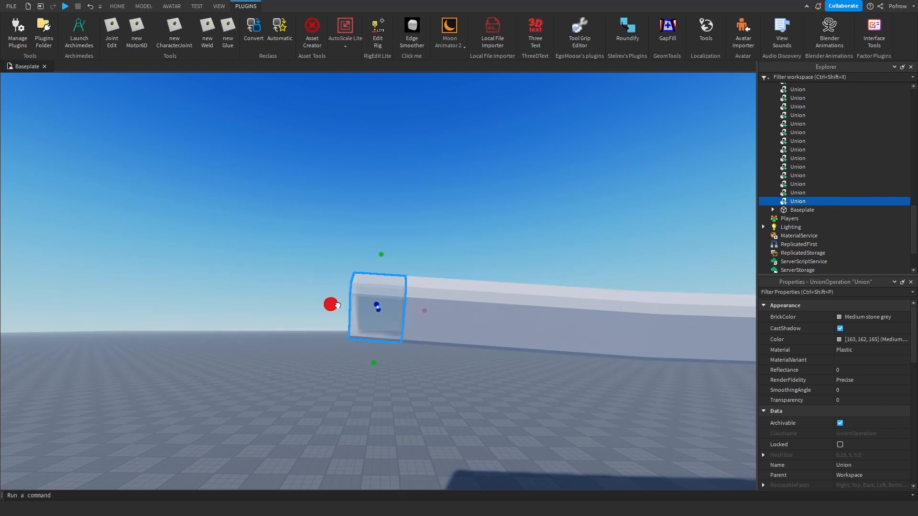
left_click(306, 270)
scroll(306, 269, "up", 3)
right_click_drag(306, 269, 367, 296)
left_click(366, 297)
scroll(366, 297, "down", 3)
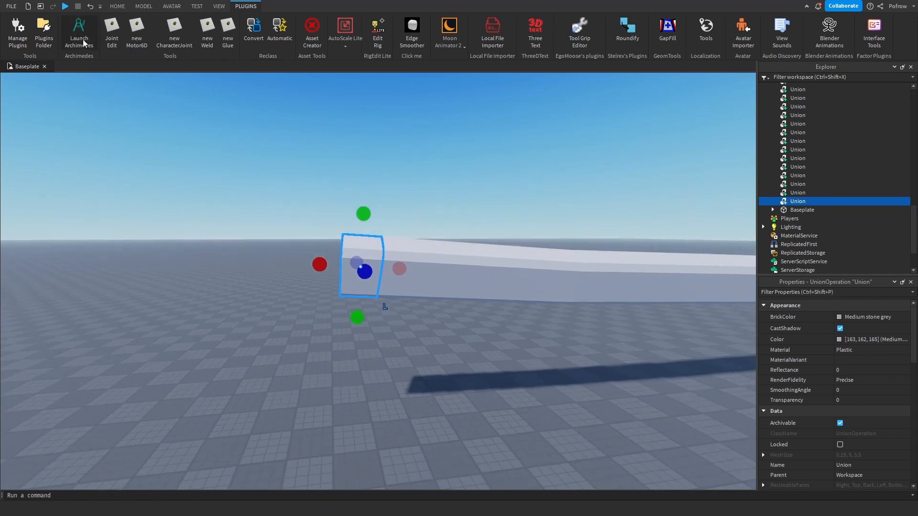
Render a run of upward-curving tip segments from the short end piece with Archimedes, along X at an angle of 8.
left_click(83, 42)
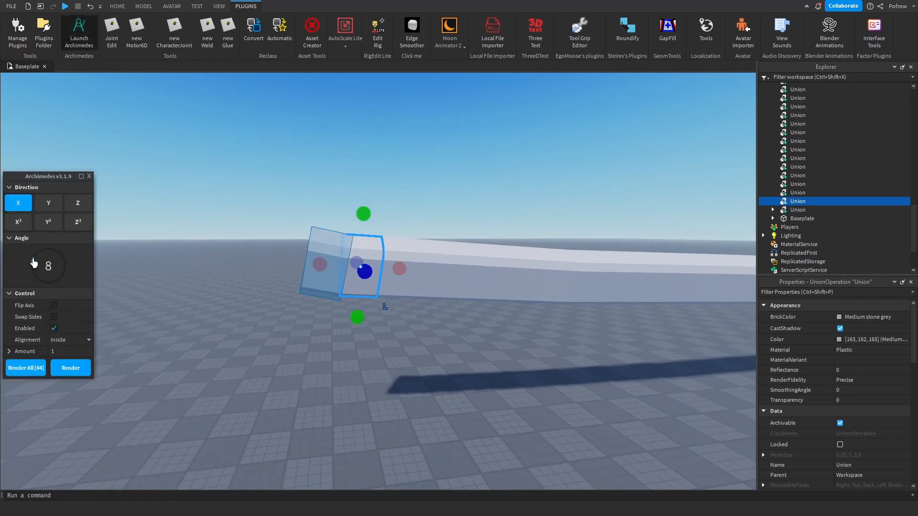
left_click(61, 370)
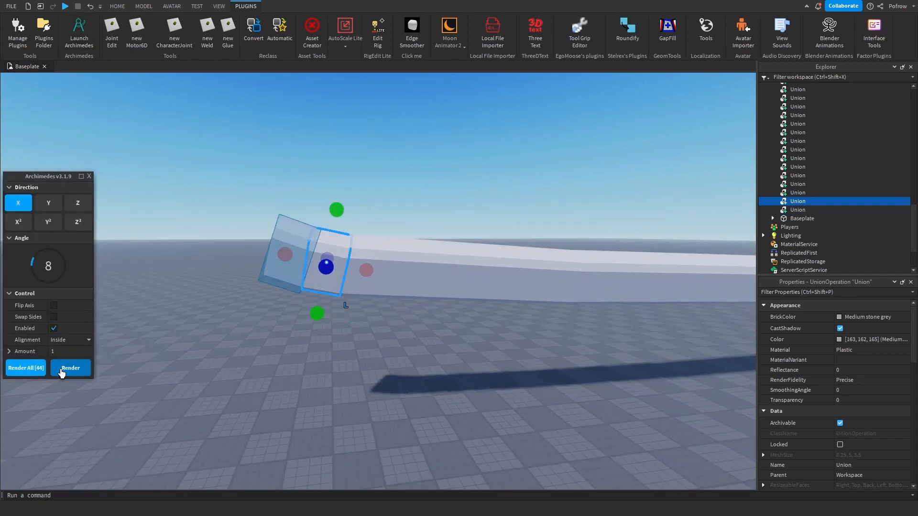
left_click(61, 370)
left_click(61, 370)
left_click(61, 370)
left_click(60, 370)
left_click(61, 370)
left_click(61, 370)
left_click(400, 369)
scroll(402, 370, "down", 5)
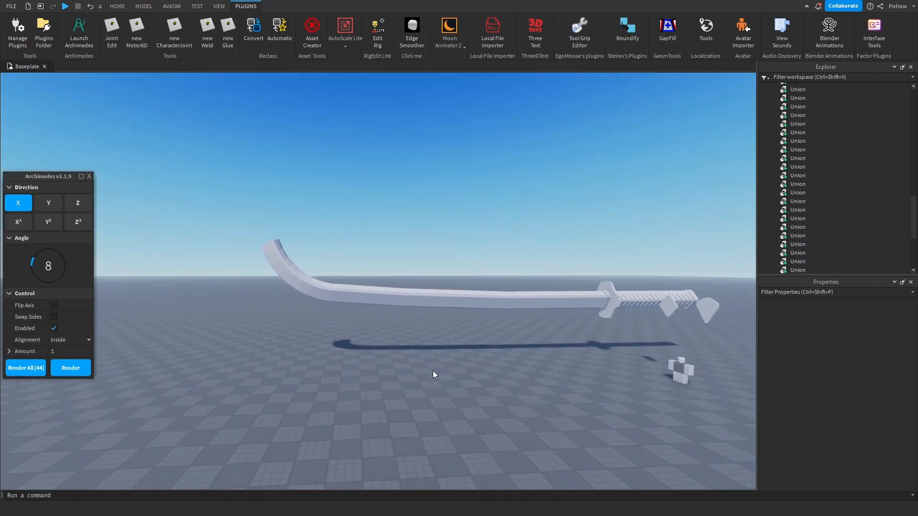
key("s")
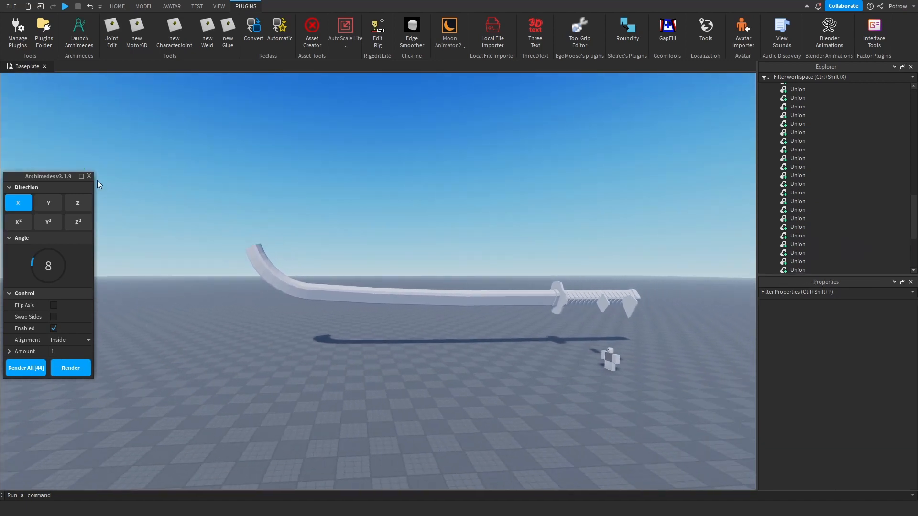
Close Archimedes and inspect the seams around the short segment where the straight blade meets the curved tip.
left_click(89, 176)
key("w")
right_click_drag(380, 231, 380, 224)
left_click(119, 8)
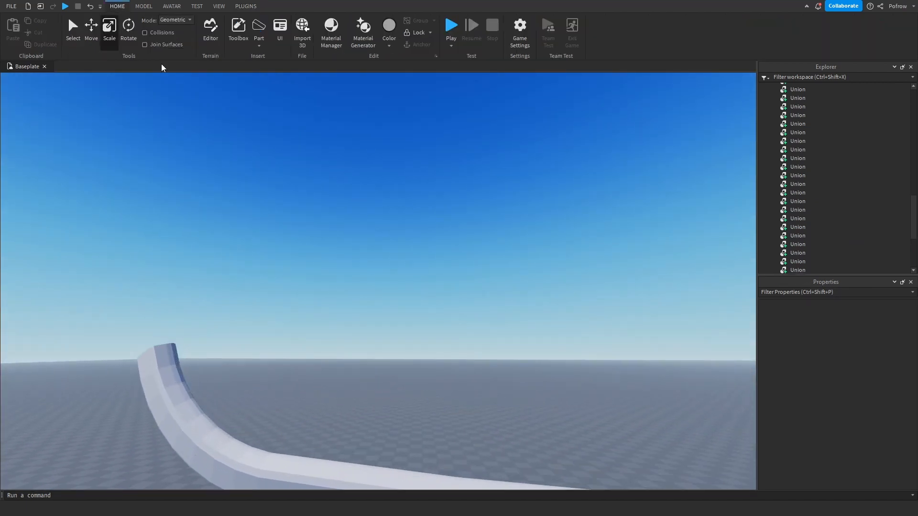
right_click_drag(421, 273, 425, 271)
key("s")
left_click(153, 266)
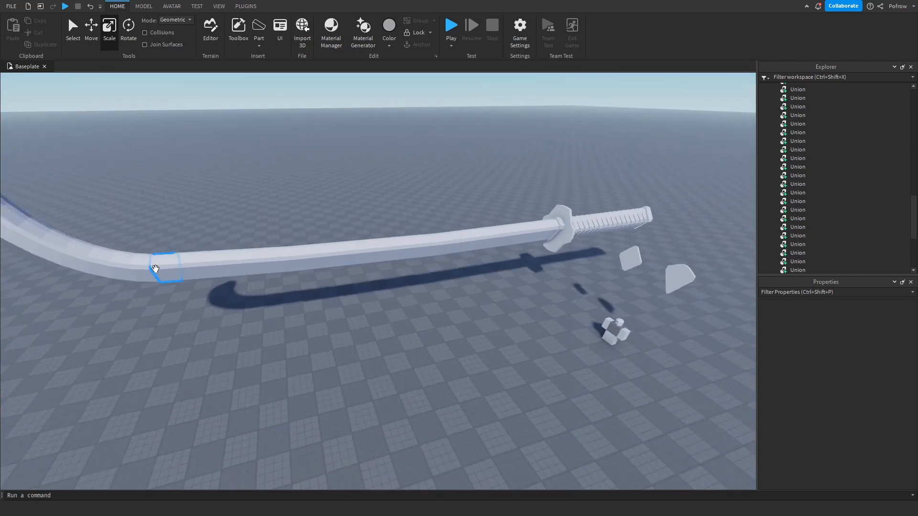
key("f")
right_click_drag(403, 274, 402, 272)
key("w")
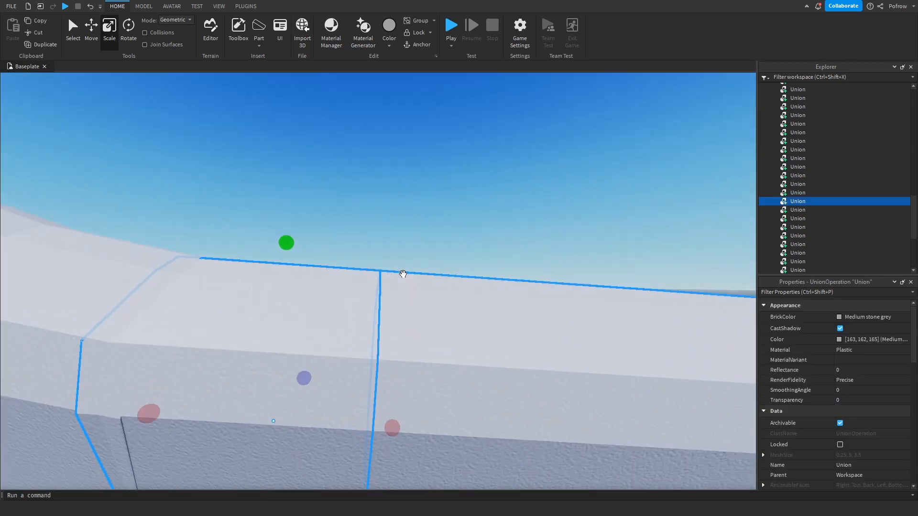
key("s")
right_click_drag(455, 217, 455, 219)
key("w")
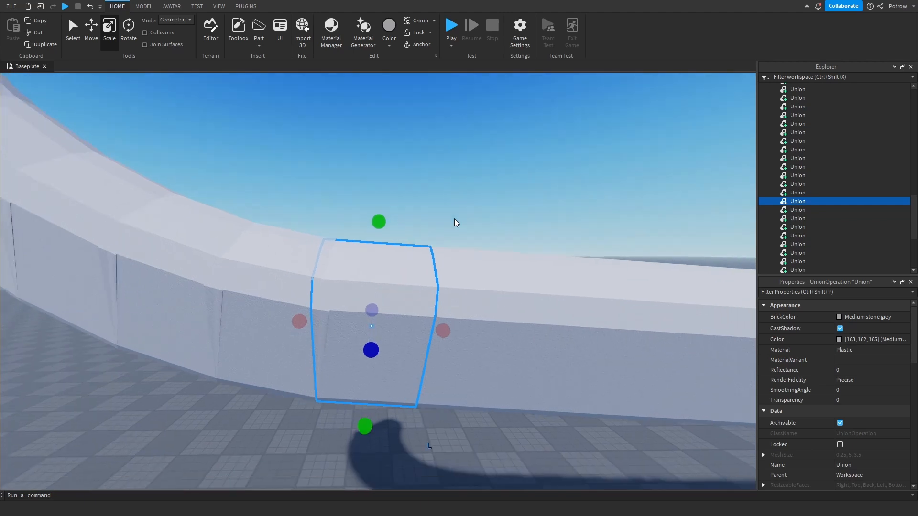
left_click(239, 2)
left_click(117, 6)
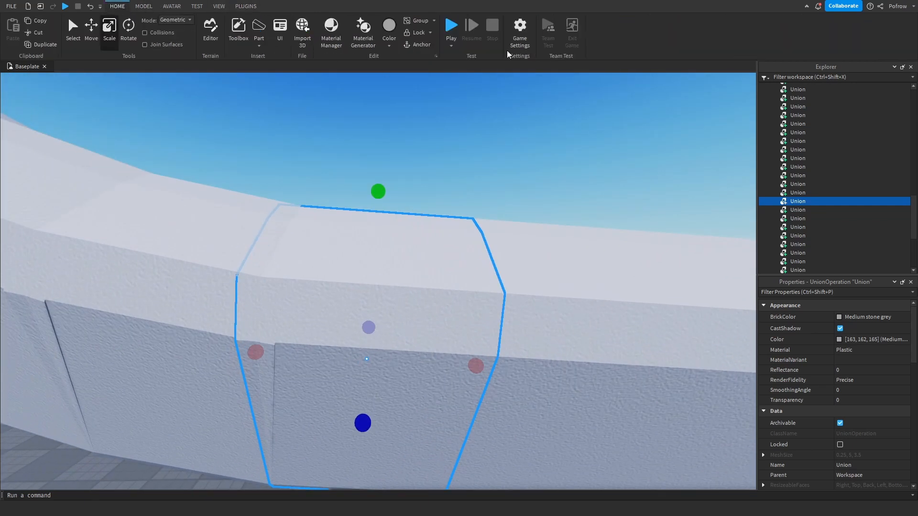
Examine the curved tip from above and the side, checking how its segments meet the straight blade.
left_click(143, 5)
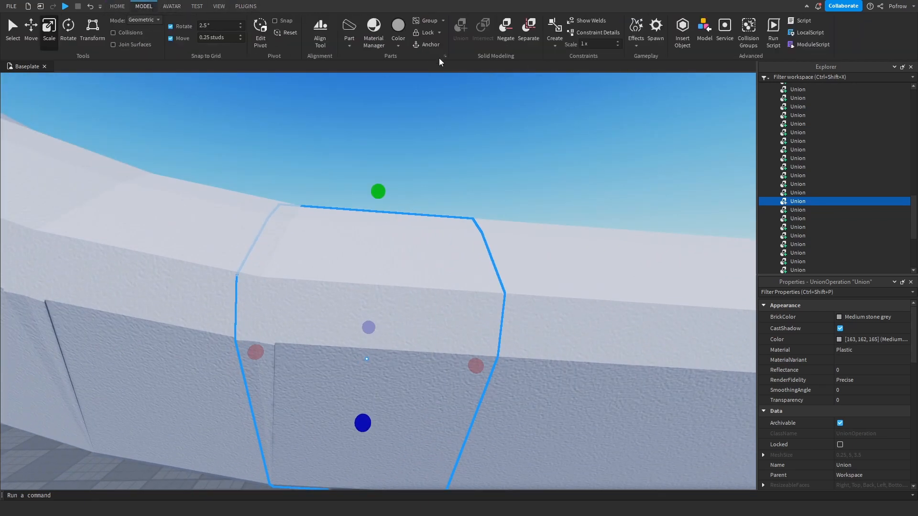
left_click(532, 36)
left_click(564, 203)
right_click_drag(564, 203, 377, 217)
key("w")
right_click_drag(432, 221, 379, 78)
left_click(366, 43)
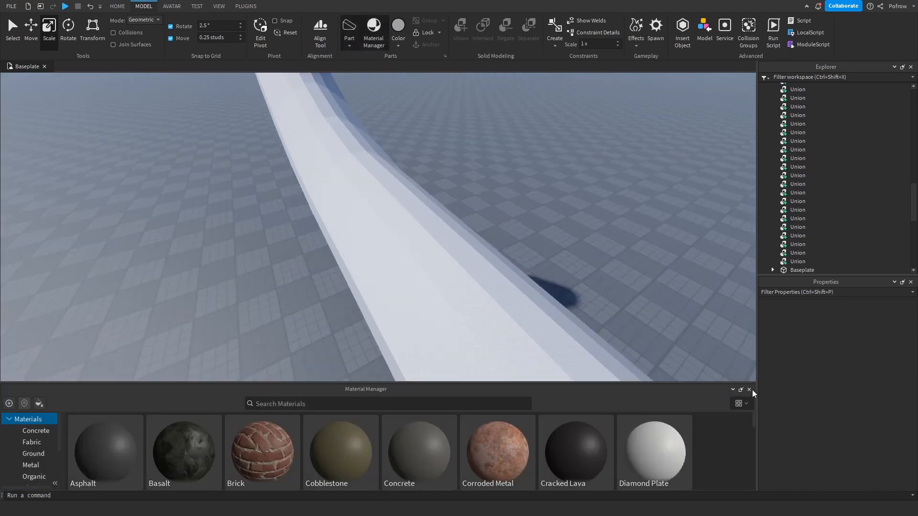
left_click(749, 390)
right_click_drag(557, 234, 526, 183)
key("s")
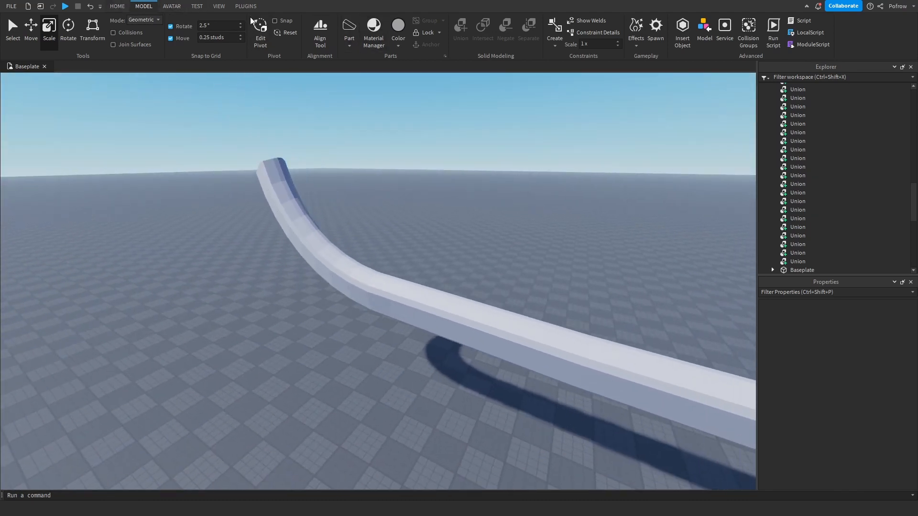
key("w")
right_click_drag(549, 76, 588, 221)
key("w")
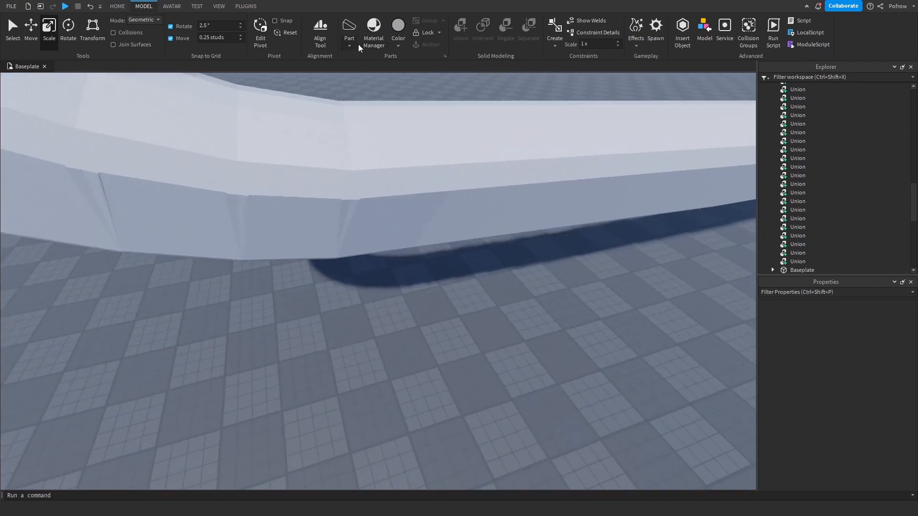
right_click_drag(488, 321, 459, 297)
key("s")
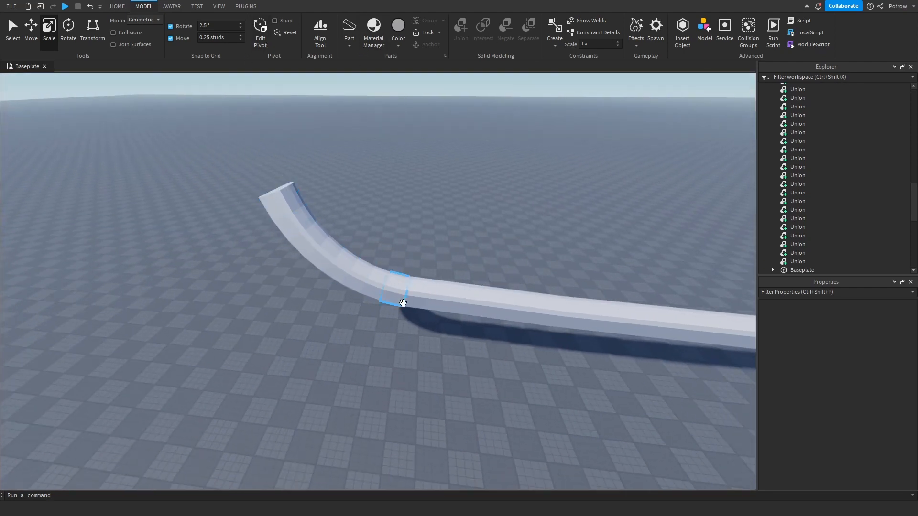
Insert a block part and place it on the blade's upper face at the base of the curved tip.
key("w")
right_click_drag(403, 303, 353, 50)
key("s")
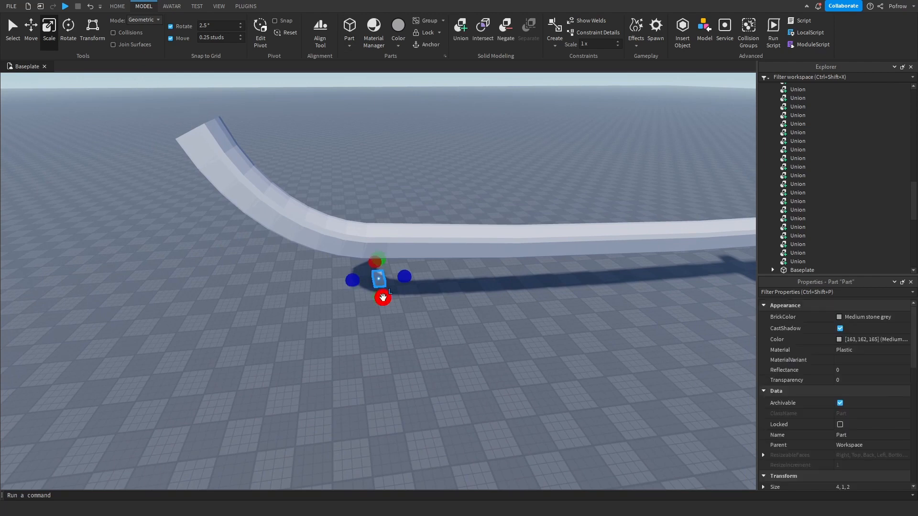
left_click_drag(382, 283, 383, 307)
key("w")
left_click(606, 326)
key("w")
right_click_drag(606, 326, 606, 326)
key("d")
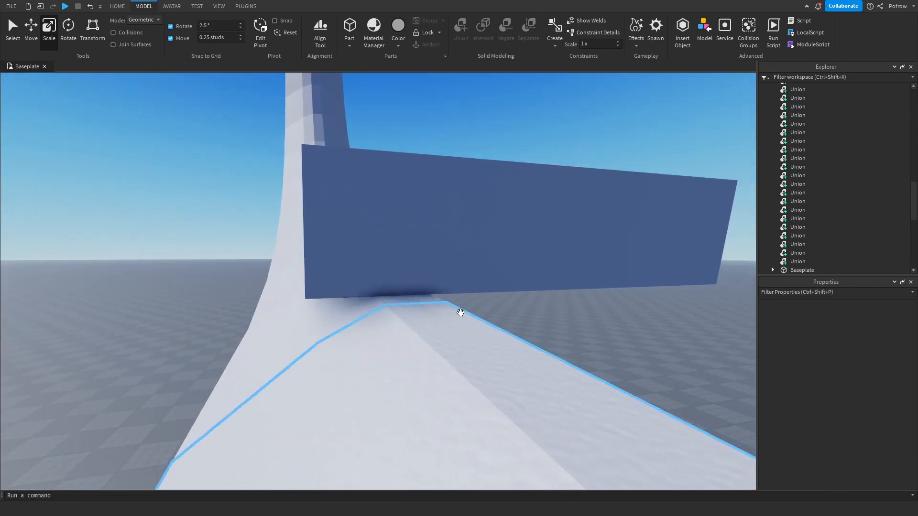
Scale the block's width down to 0.5 studs over the middle of the blade.
right_click_drag(466, 249, 467, 250)
key("d")
key("s")
left_click_drag(612, 243, 406, 272)
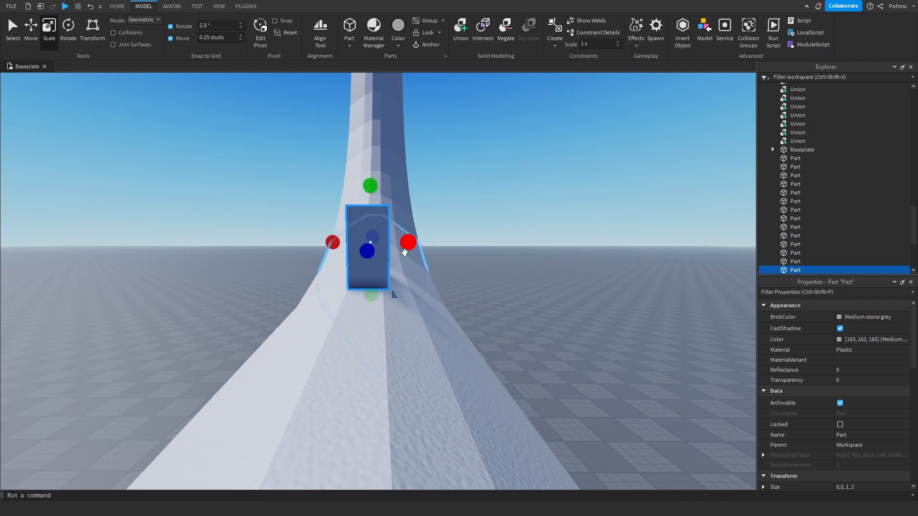
left_click(541, 239)
right_click_drag(540, 240, 540, 240)
key("e")
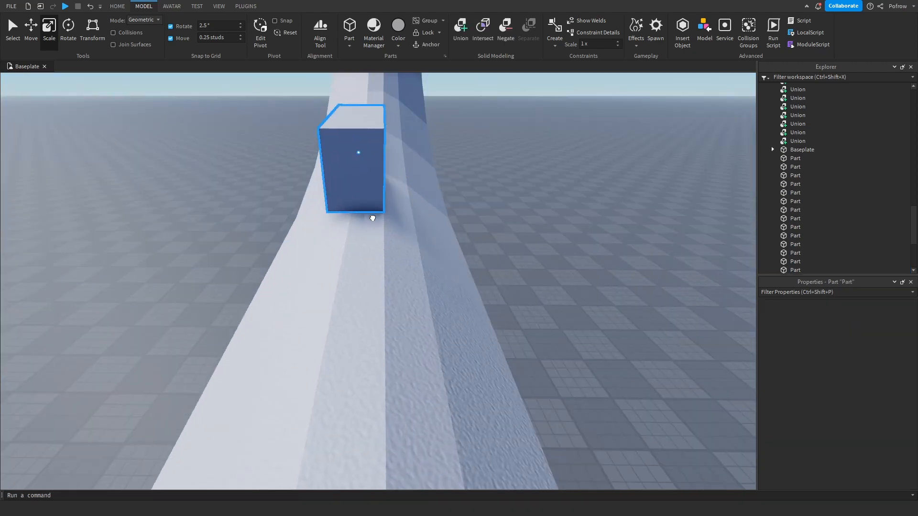
left_click(324, 187)
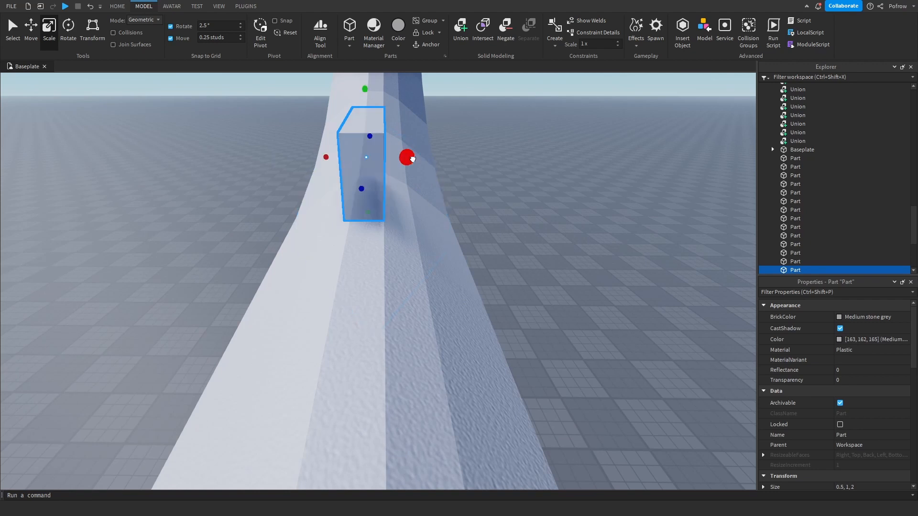
left_click(608, 221)
Scale the block to 1 stud wide and 18.25 studs long so it runs through the curved tip.
right_click_drag(609, 222, 609, 221)
key("q")
key("q")
right_click_drag(372, 253, 373, 277)
key("w")
key("a")
key("s")
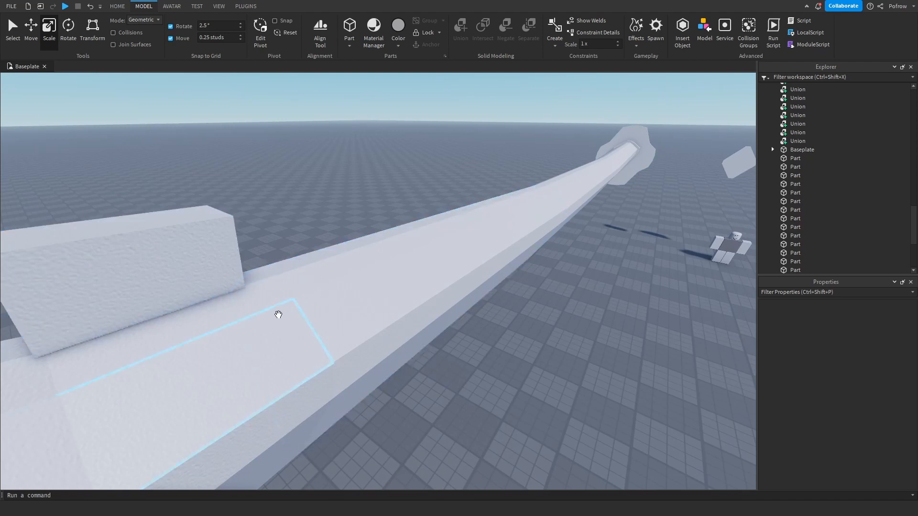
right_click_drag(468, 253, 468, 253)
key("w")
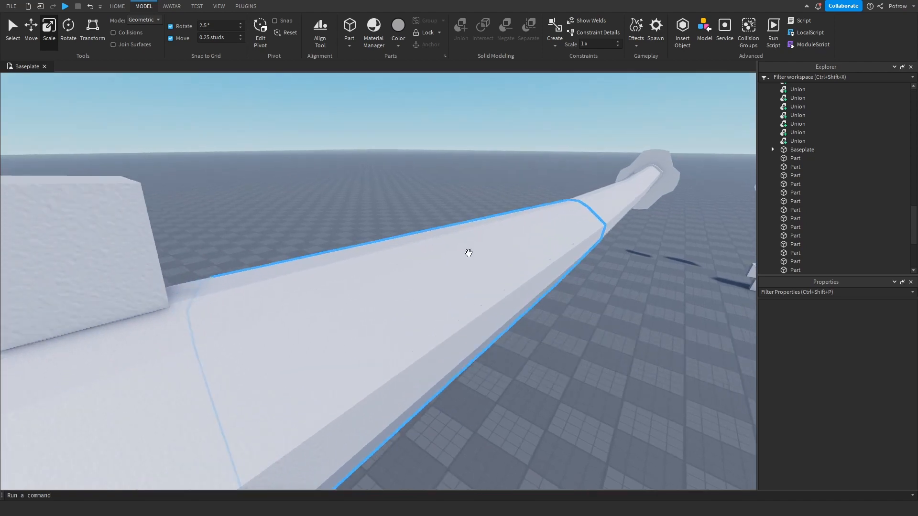
key("d")
right_click_drag(494, 201, 492, 197)
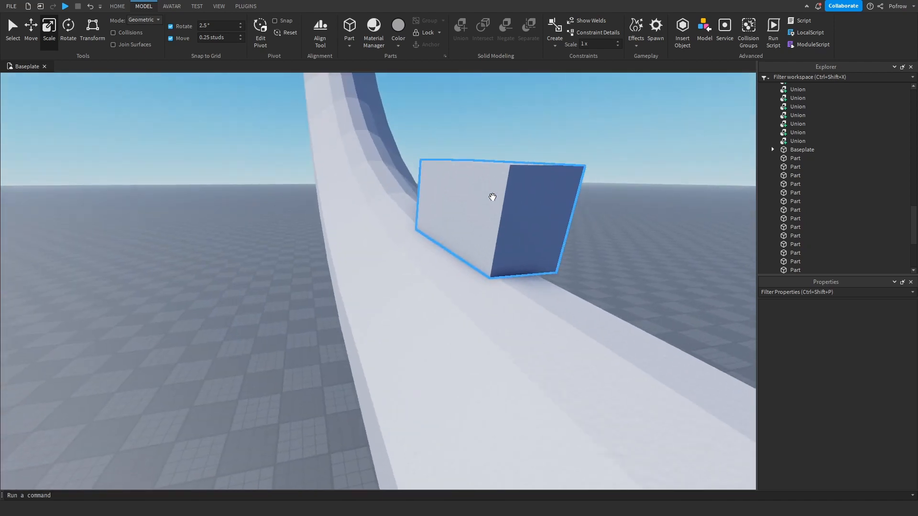
key("d")
right_click_drag(524, 277, 525, 277)
left_click(375, 268)
key("a")
key("s")
right_click_drag(381, 268, 382, 268)
key("a")
right_click_drag(334, 251, 410, 264)
left_click_drag(404, 271, 626, 272)
key("s")
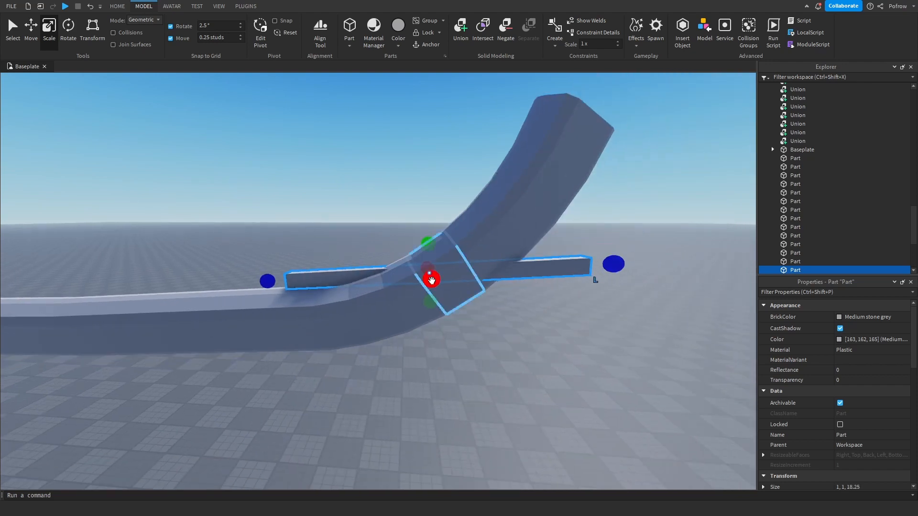
Enlarge the block to 7 × 12 × 21.5 studs so it covers the upper part of the curved tip.
key("a")
right_click_drag(430, 277, 388, 278)
left_click_drag(353, 246, 416, 109)
key("d")
right_click_drag(418, 110, 481, 248)
key("s")
left_click_drag(451, 262, 475, 261)
Negate the large block over the curved tip so it acts as a cutting volume.
left_click(586, 290)
key("s")
right_click_drag(586, 290, 449, 344)
key("s")
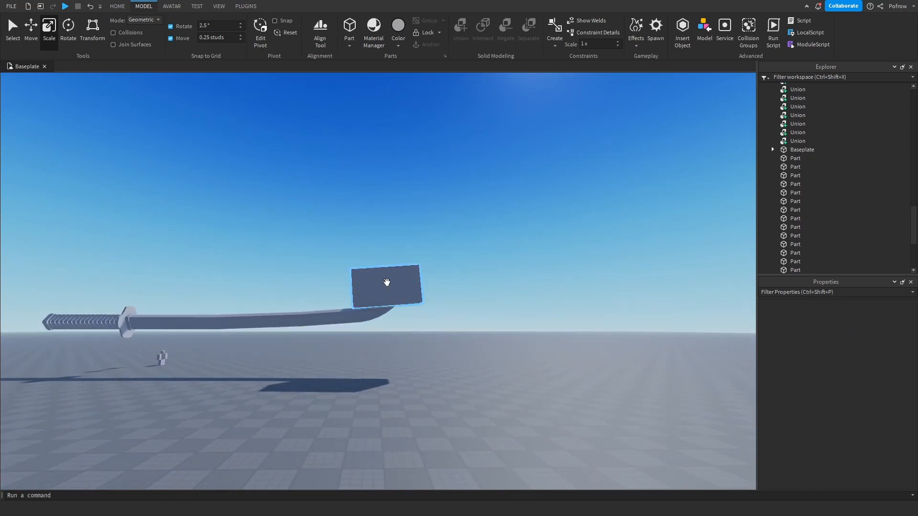
left_click(388, 281)
key("w")
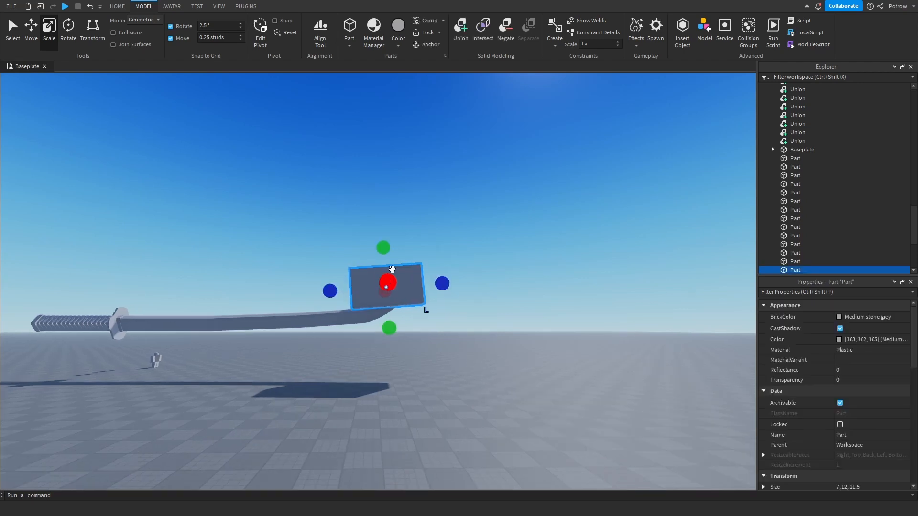
left_click(505, 30)
left_click_drag(523, 130, 373, 417)
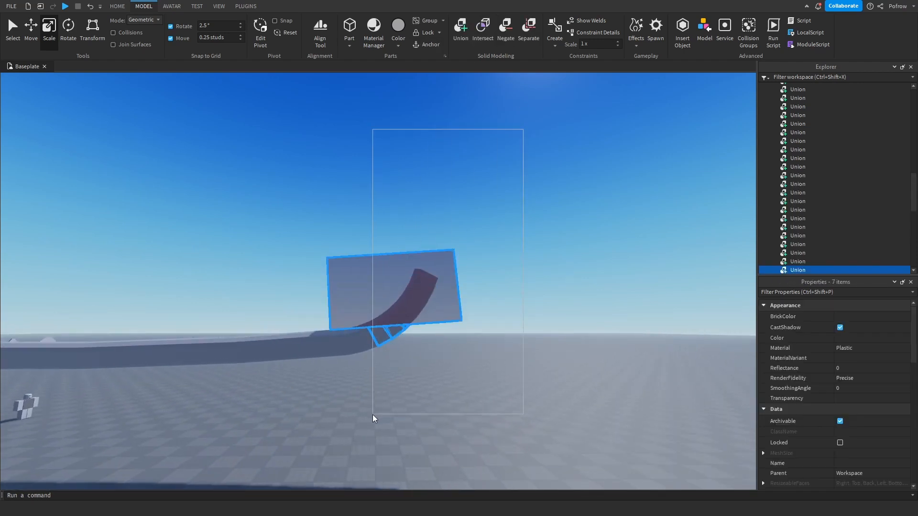
left_click_drag(343, 456, 352, 438)
scroll(379, 338, "up", 6)
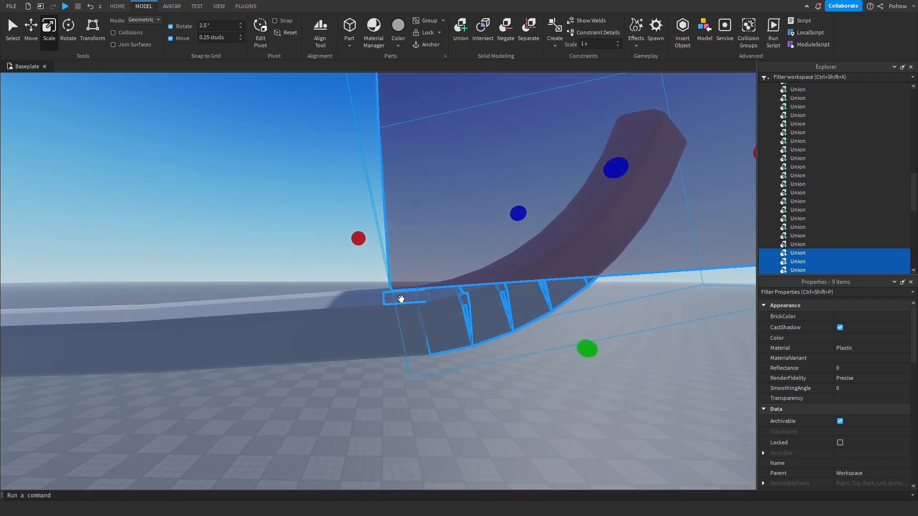
key("s")
key("d")
key("w")
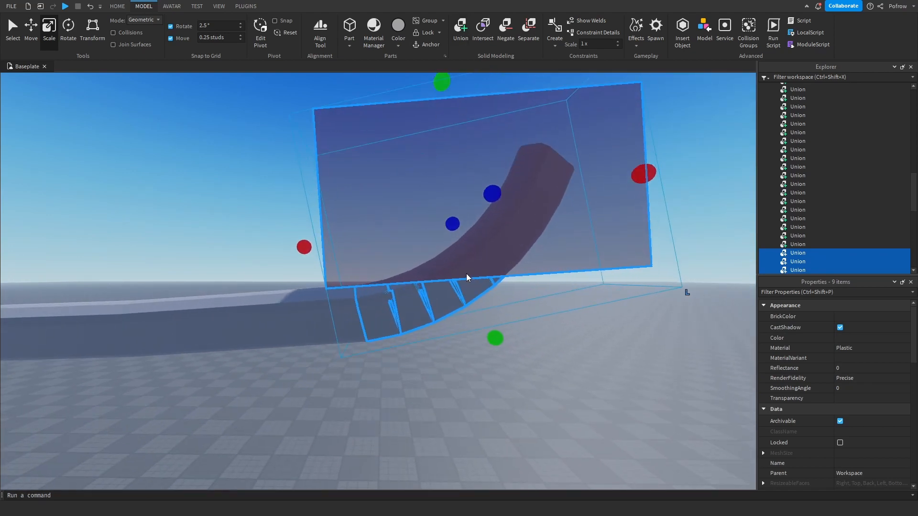
left_click(593, 381)
key("s")
key("d")
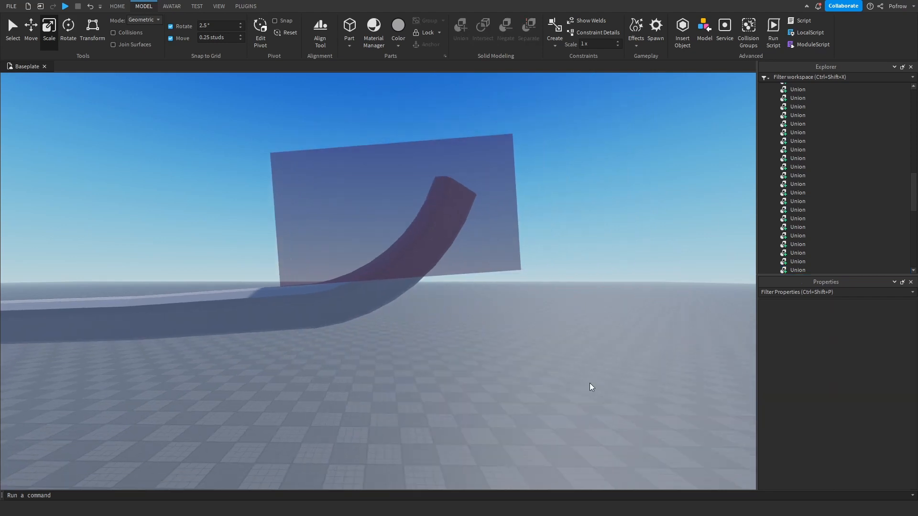
key("a")
left_click(437, 252)
key("w")
key("d")
left_click(589, 212)
key("a")
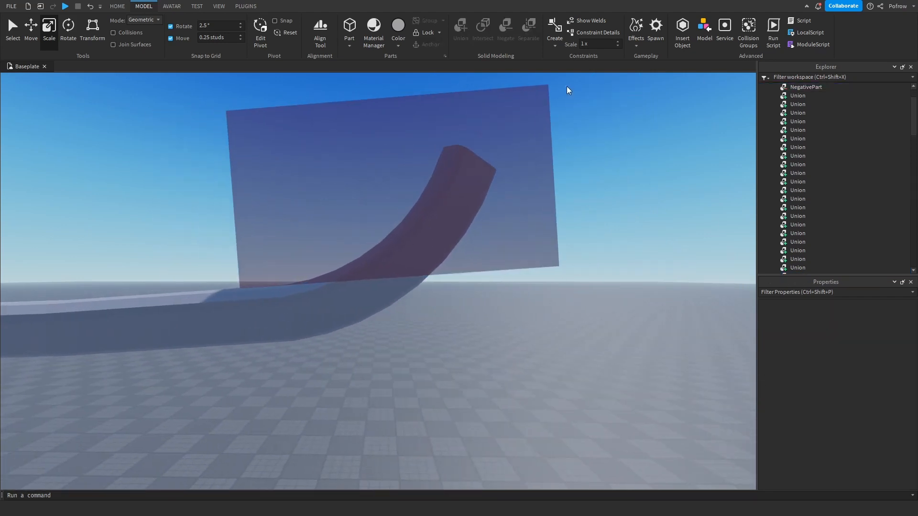
Try to cut only the outermost tip segments using a duplicate of the negative block.
left_click_drag(442, 292, 439, 296)
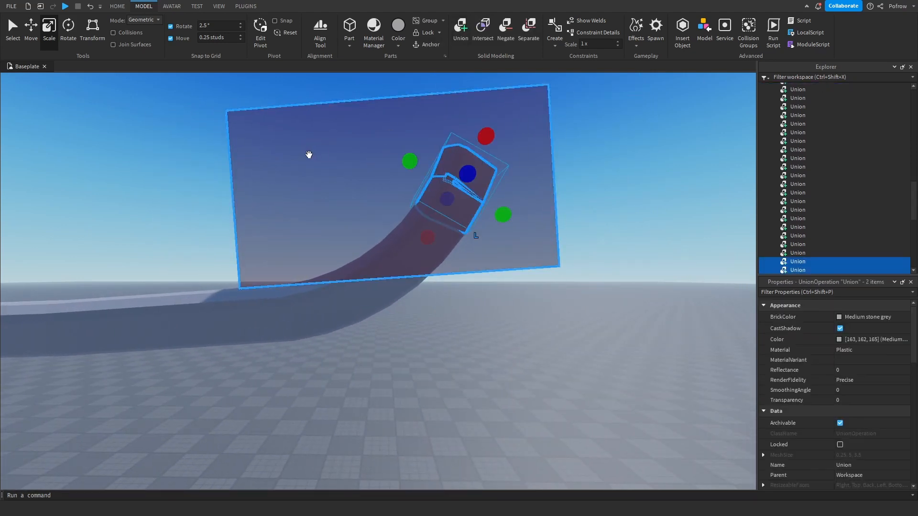
left_click(309, 154)
key("ctrl+d")
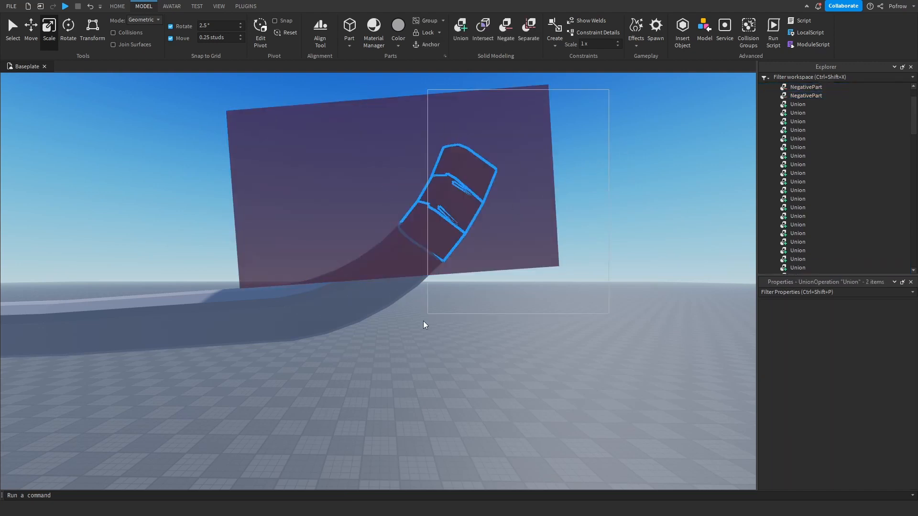
left_click_drag(423, 321, 420, 329)
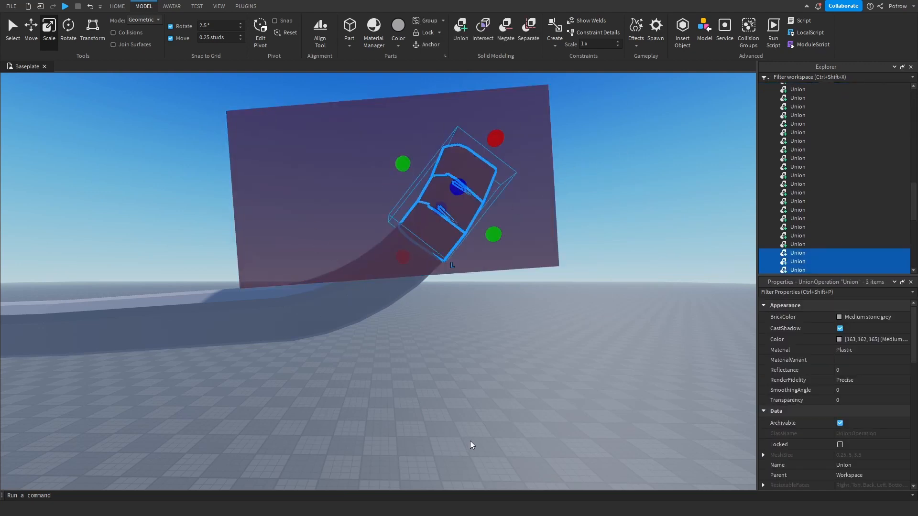
left_click(528, 91, "shift")
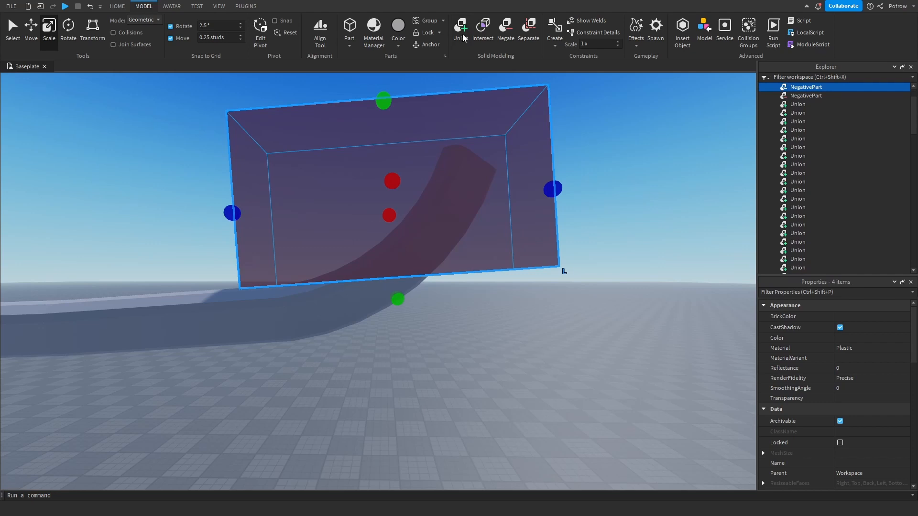
left_click(641, 233)
left_click(471, 178)
left_click(330, 224)
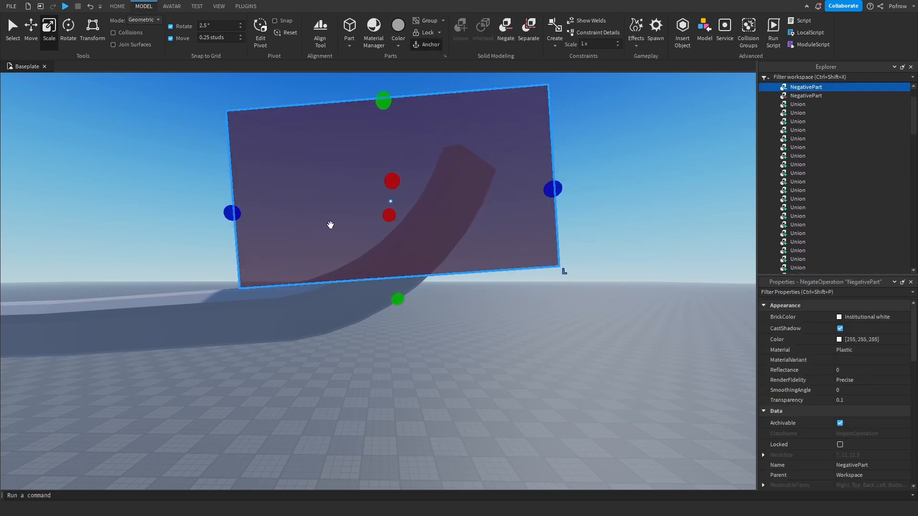
left_click_drag(602, 121, 443, 224)
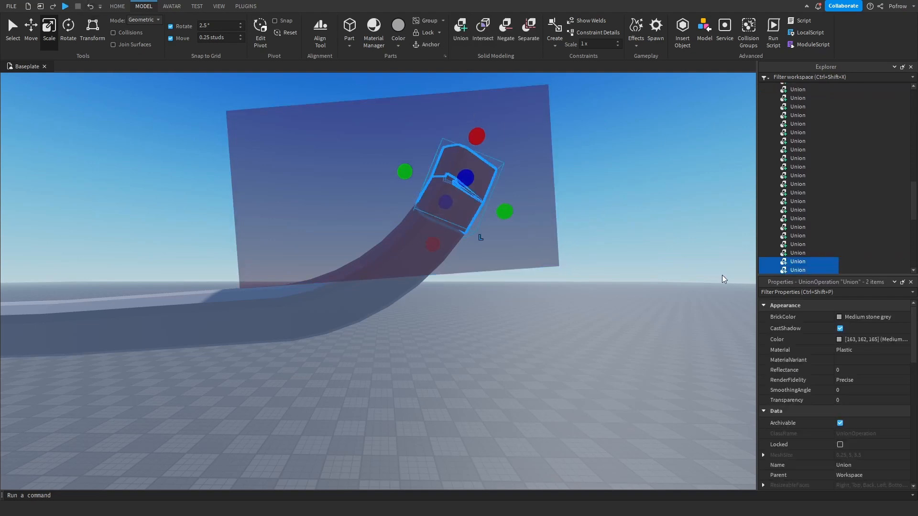
Union the negative block with all the curved tip segments to cut the tip to a sharp point.
scroll(521, 122, "down", 3)
left_click_drag(520, 122, 320, 403)
key("f")
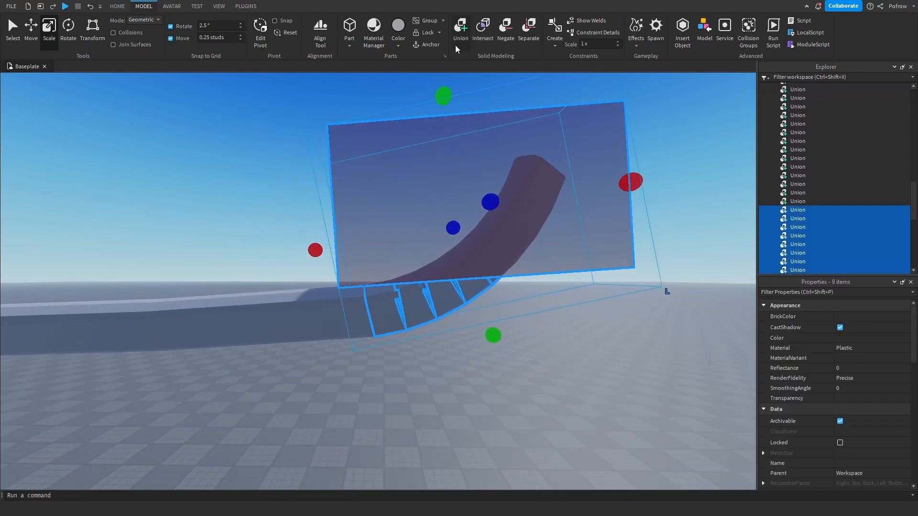
left_click(466, 34)
left_click(377, 155)
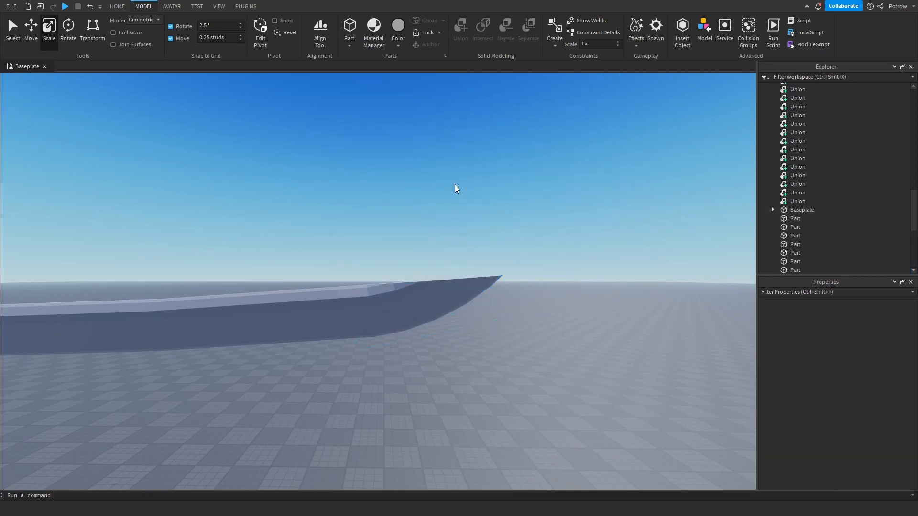
Inspect the cut tip and the whole blade from the side and from above.
scroll(470, 208, "up", 2)
scroll(497, 236, "up", 1)
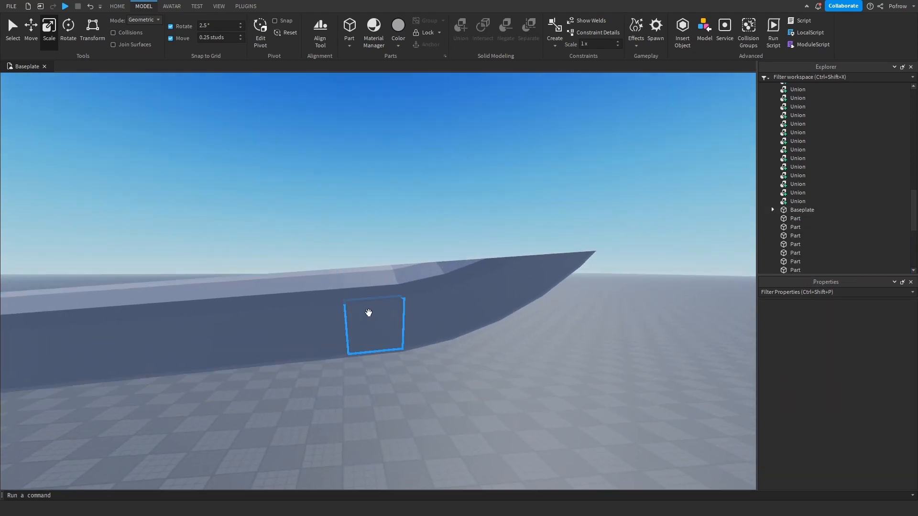
right_click_drag(616, 310, 596, 239)
key("s")
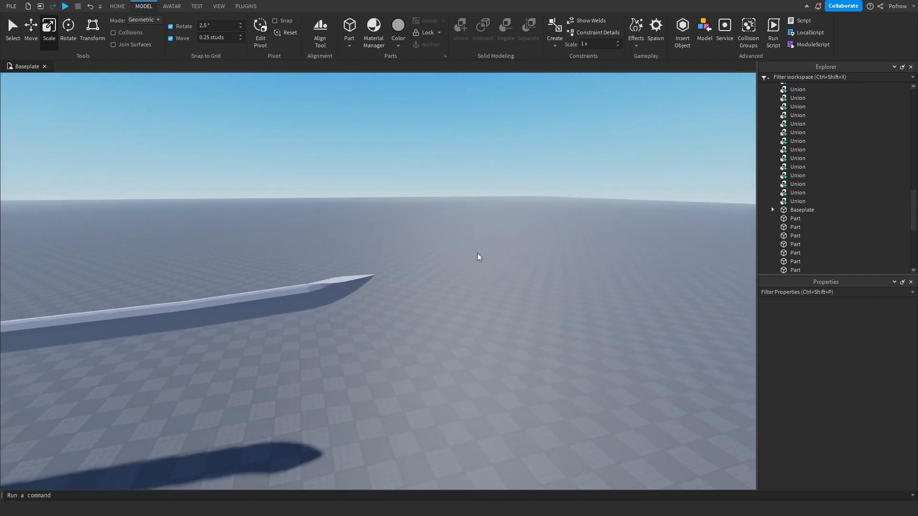
key("a")
key("w")
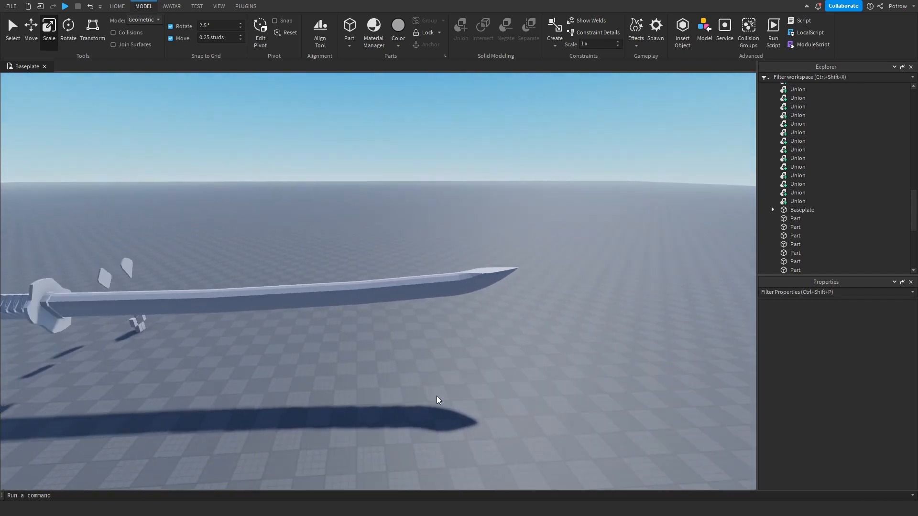
right_click_drag(438, 399, 368, 266)
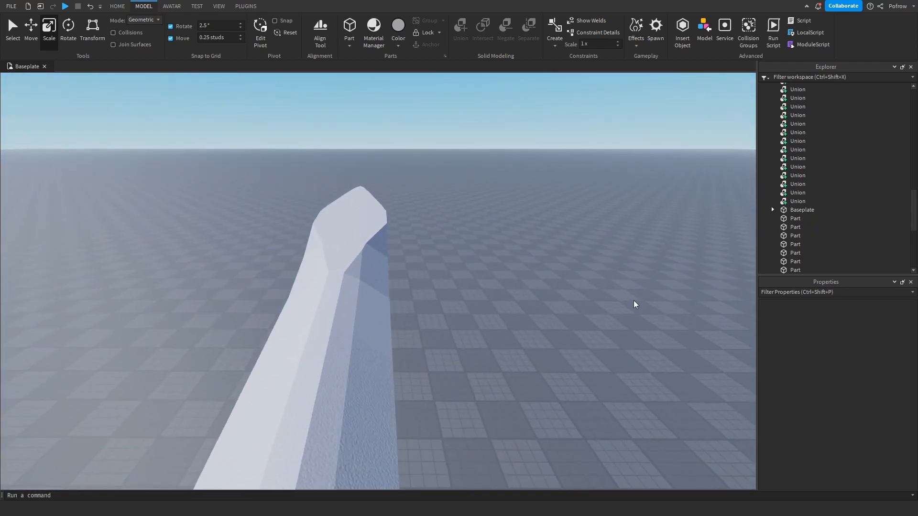
key("d")
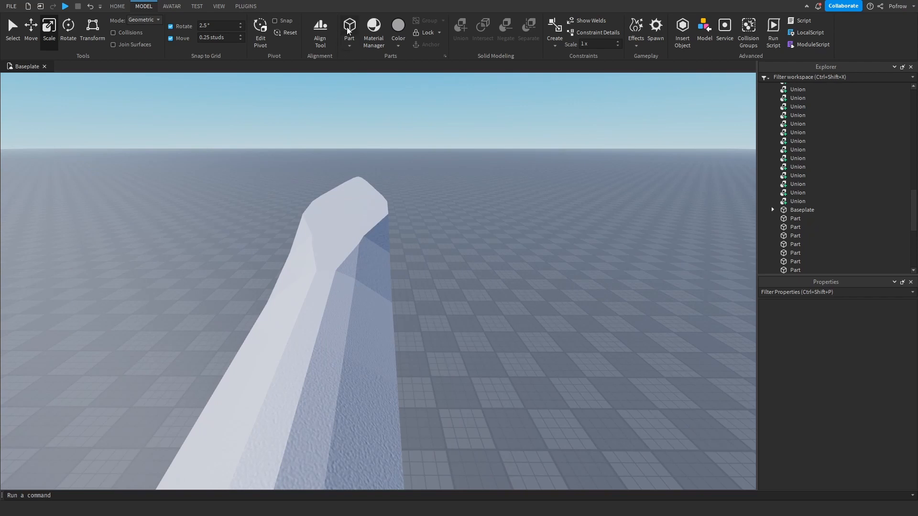
right_click_drag(455, 239, 348, 99)
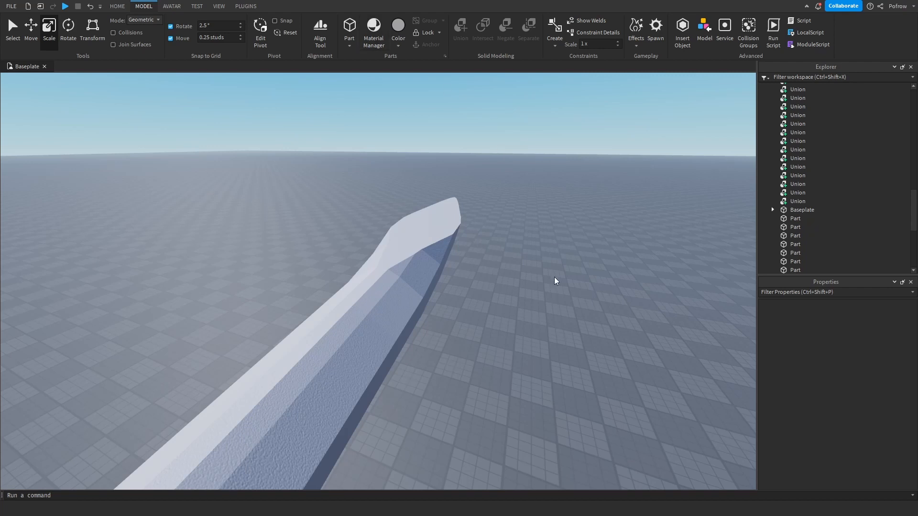
Insert a new block part beside the blade tip.
right_click_drag(554, 281, 553, 280)
scroll(396, 289, "up", 2)
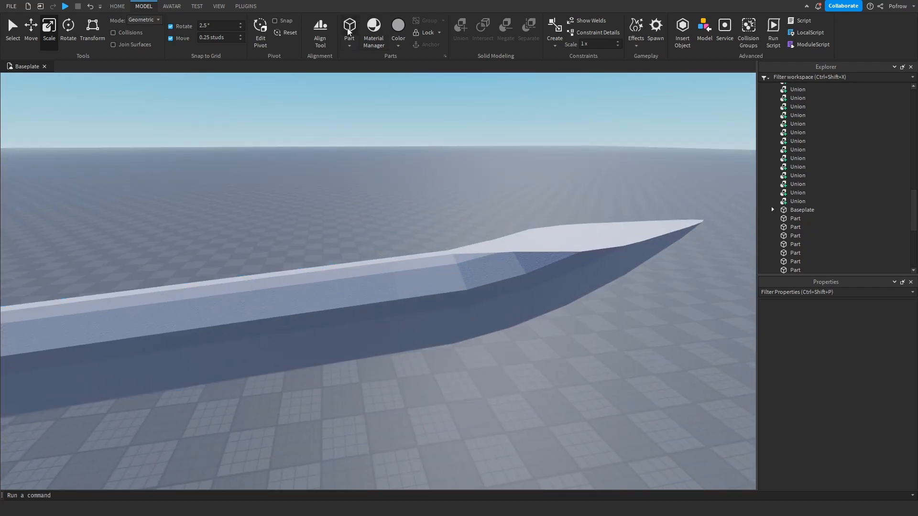
right_click_drag(507, 354, 508, 354)
left_click_drag(507, 354, 527, 362)
left_click(629, 234)
scroll(629, 234, "up", 2)
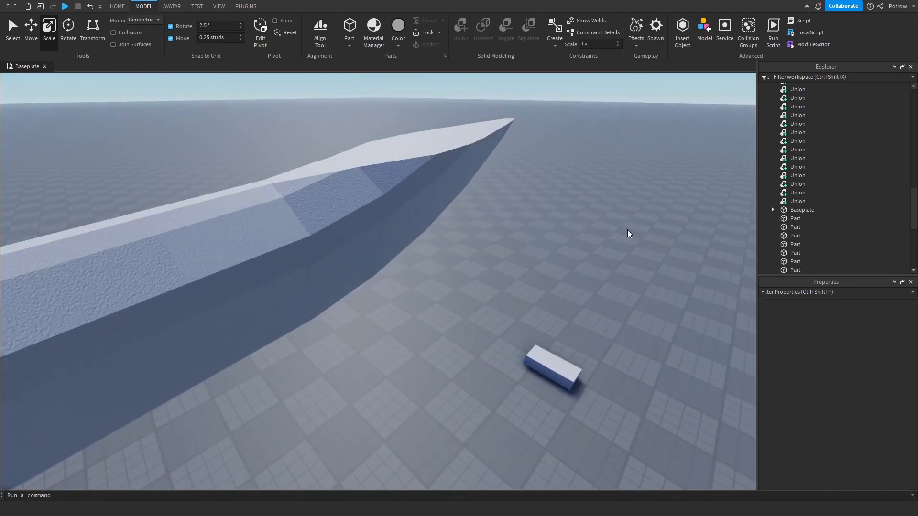
Place the new block flat against the blade's sloped upper face near the tip.
right_click_drag(629, 234, 625, 230)
scroll(625, 231, "down", 3)
scroll(363, 343, "down", 5)
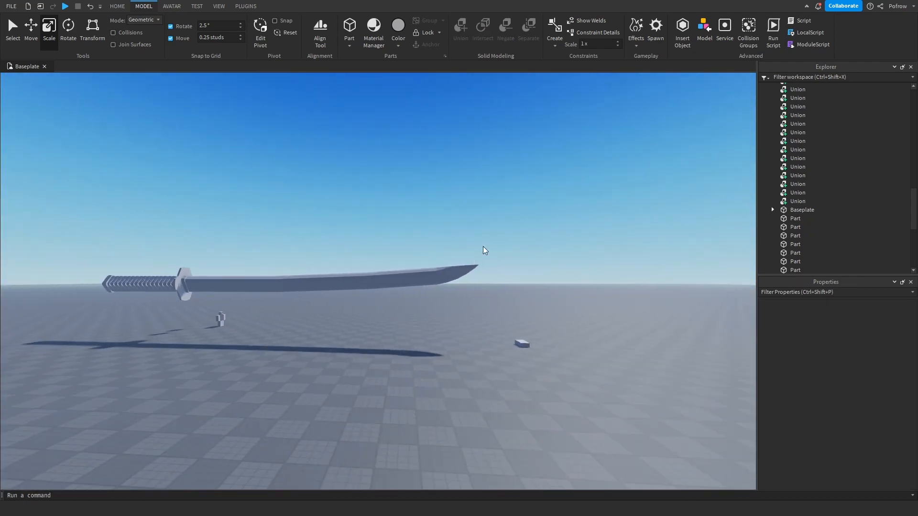
scroll(467, 322, "up", 4)
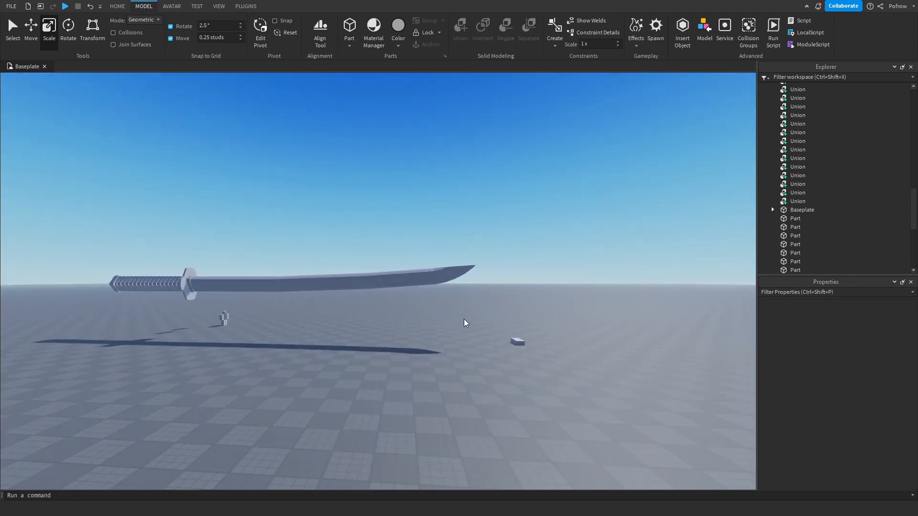
left_click(543, 393)
scroll(514, 381, "up", 3)
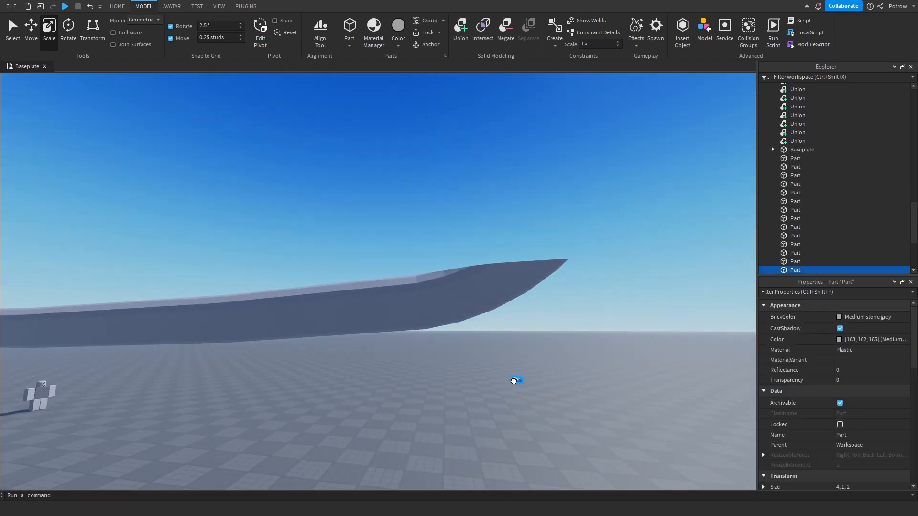
right_click_drag(514, 381, 512, 379)
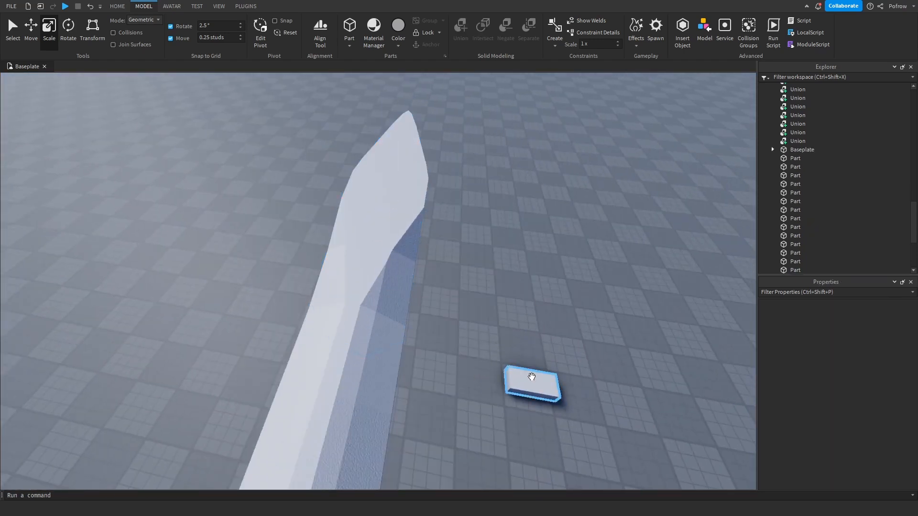
left_click_drag(531, 377, 357, 368)
scroll(521, 383, "up", 3)
scroll(358, 368, "down", 3)
right_click_drag(358, 368, 357, 369)
scroll(358, 368, "down", 4)
Stretch the block along the blade tip to a length of 13.75 studs.
left_click(549, 333)
scroll(547, 338, "up", 5)
right_click_drag(547, 337, 539, 343)
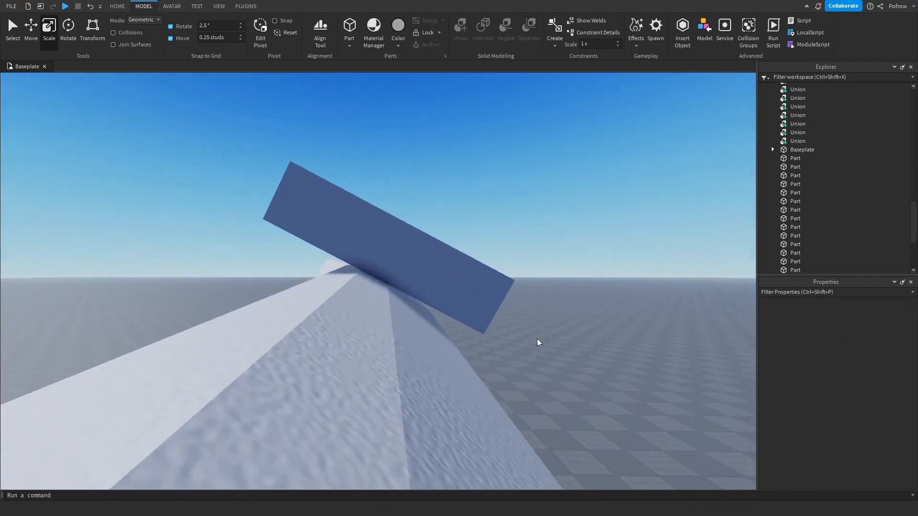
scroll(371, 276, "down", 4)
left_click(416, 238)
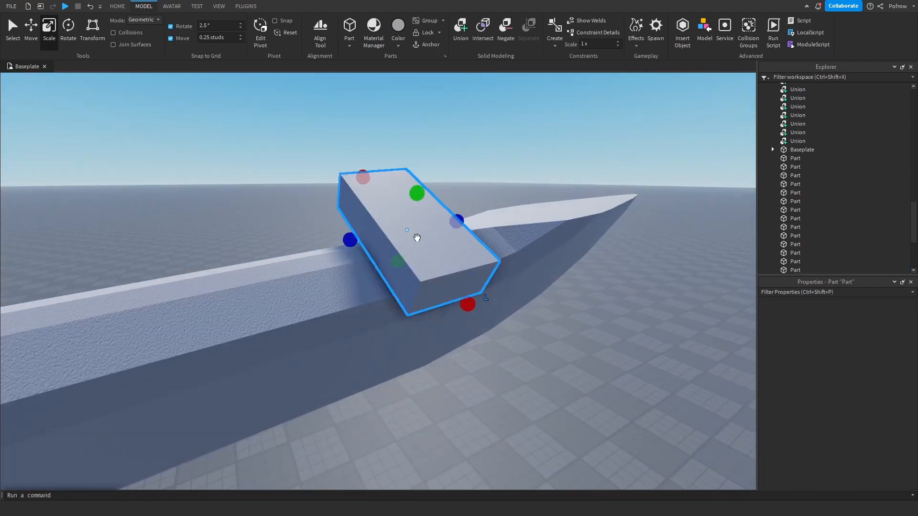
right_click_drag(416, 237, 296, 238)
left_click_drag(295, 238, 642, 263)
left_click(604, 352)
right_click_drag(605, 352, 513, 369)
Enlarge the block so it covers the sloped tip face and negate it.
left_click(604, 346)
scroll(514, 368, "down", 4)
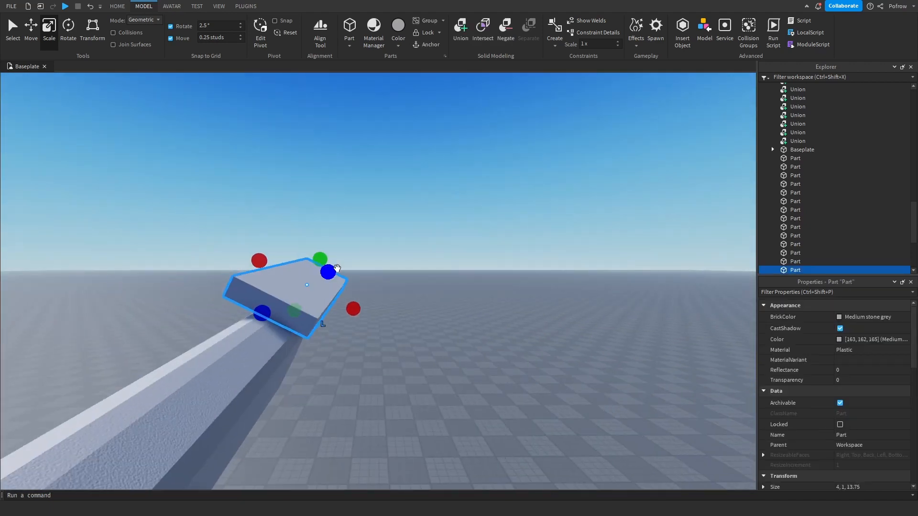
left_click_drag(324, 259, 329, 253)
left_click(506, 311)
right_click_drag(505, 311, 407, 319)
left_click(407, 319)
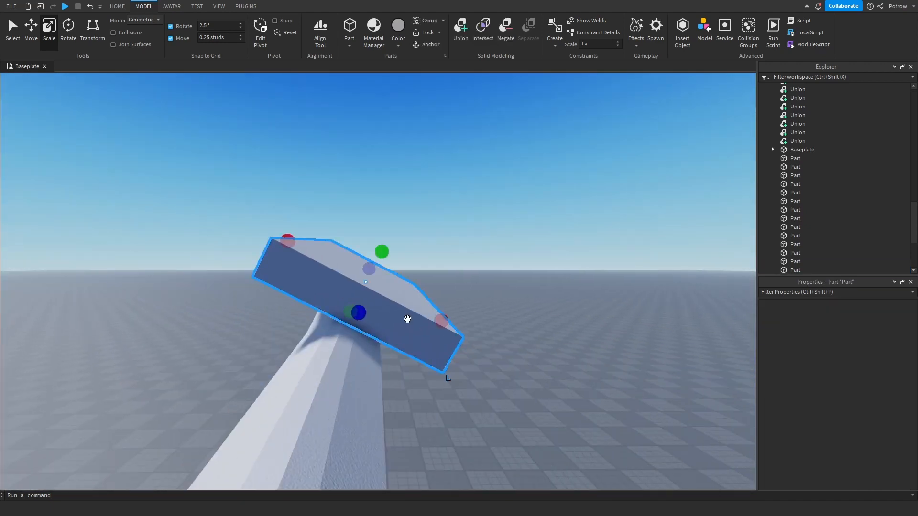
left_click(508, 36)
left_click(599, 248)
right_click_drag(599, 248, 603, 212)
Try to union the flat negative block with the blade's tip union.
left_click_drag(613, 203, 339, 389)
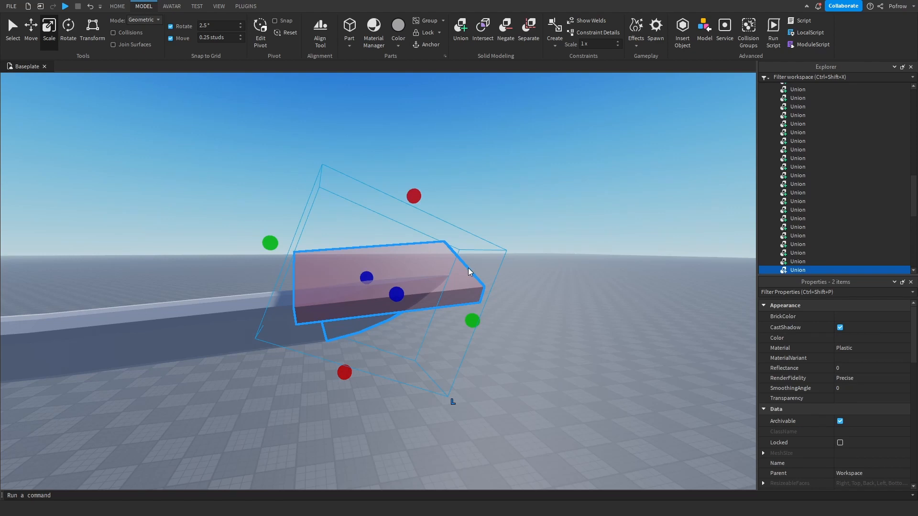
left_click(564, 268)
right_click_drag(564, 268, 570, 275)
key("w")
key("a")
left_click(451, 342)
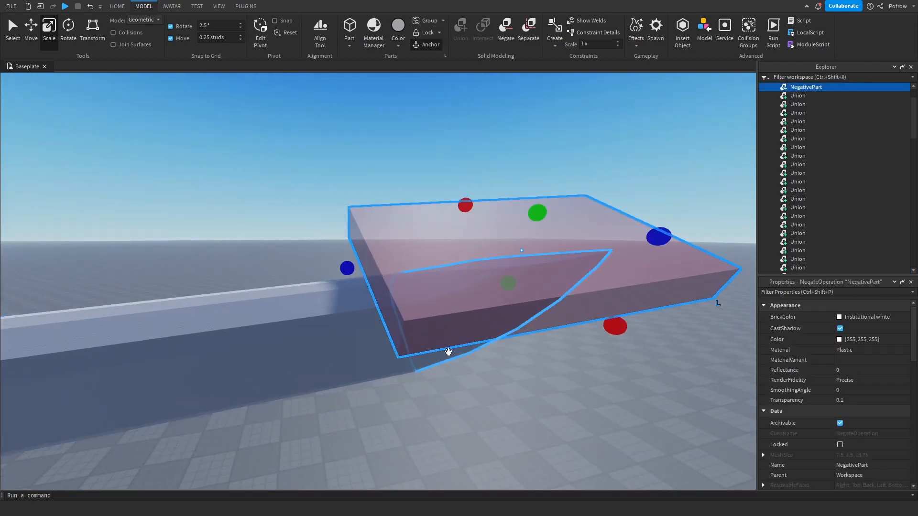
left_click(460, 245)
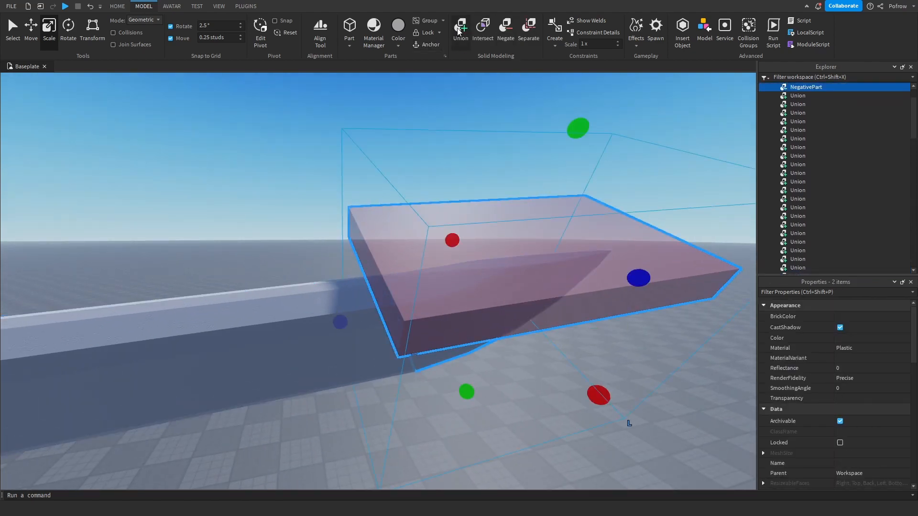
left_click(456, 271)
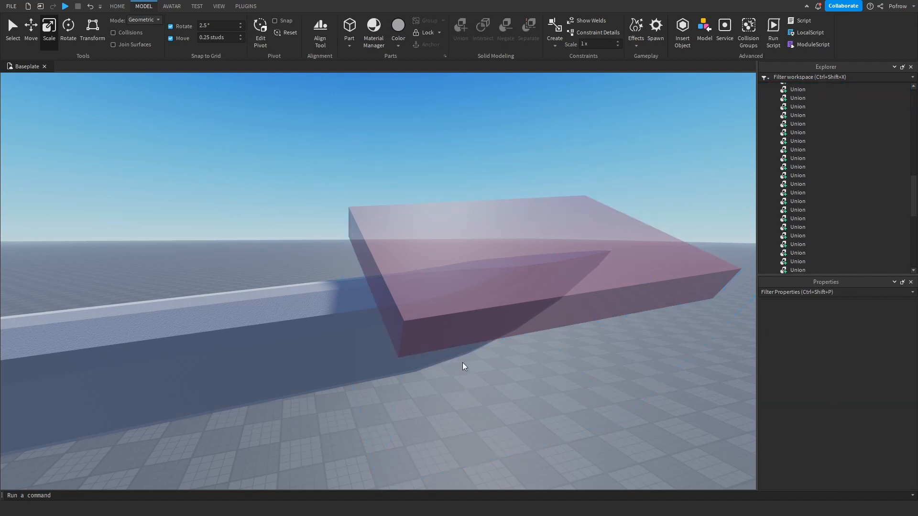
Delete the flat negative block from the blade tip.
key("s")
key("d")
left_click(436, 287)
key("w")
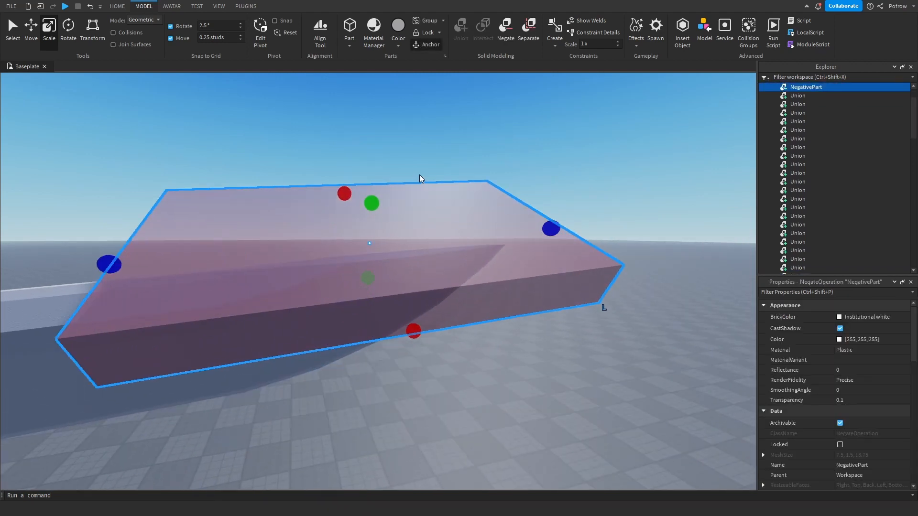
key("Delete")
Separate the tip union back into its curved segments and the large negative block.
left_click(372, 267)
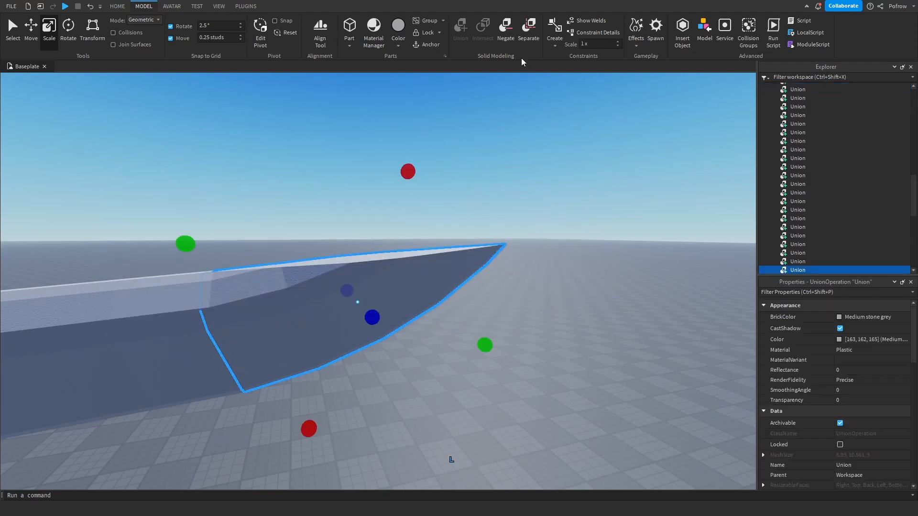
left_click(589, 323)
key("s")
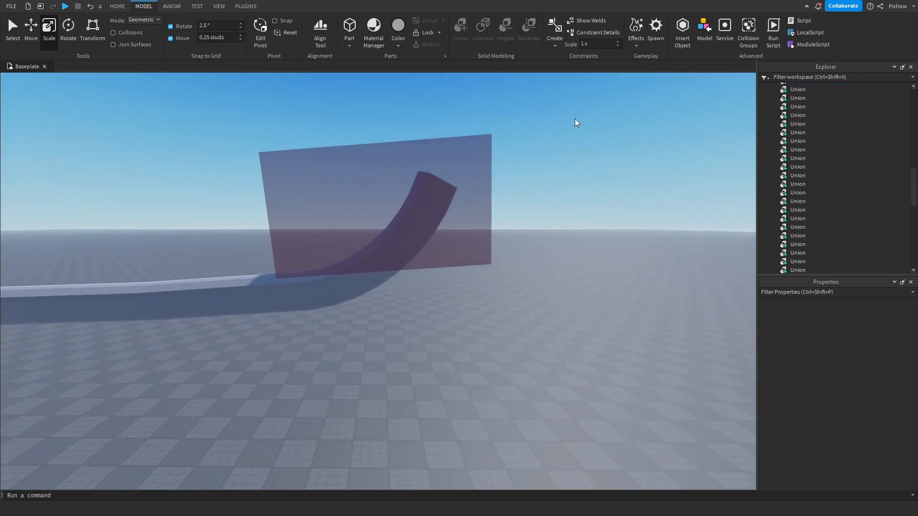
Try to union the large negative block with only the outermost segments of the curved tip.
left_click_drag(395, 247, 401, 243)
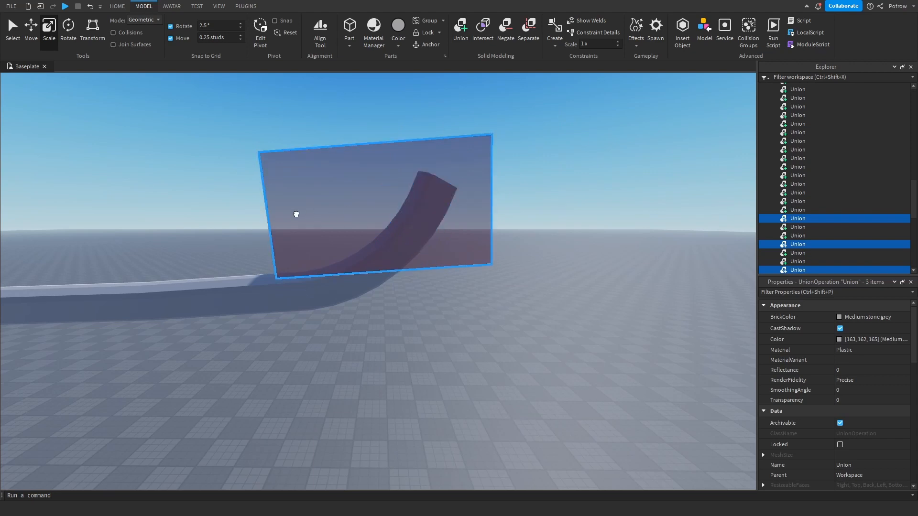
left_click(296, 215, "ctrl")
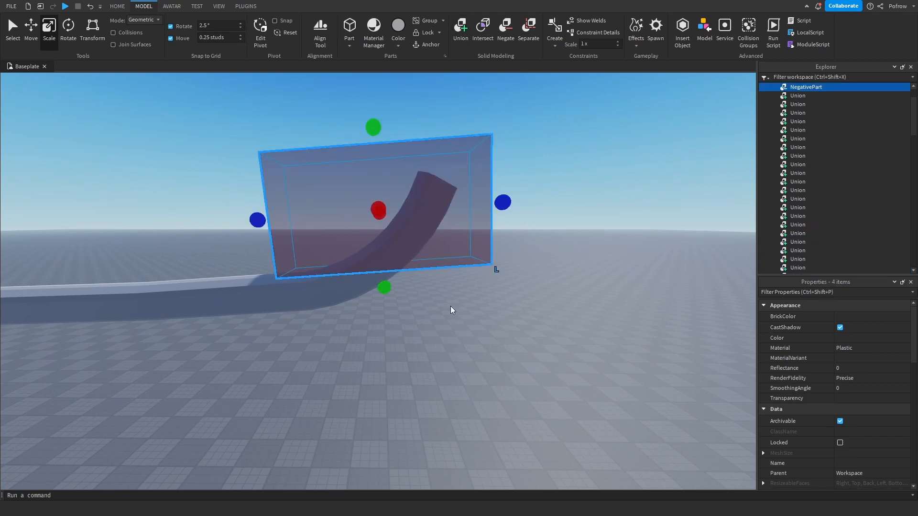
left_click(565, 127)
left_click_drag(431, 227, 432, 226)
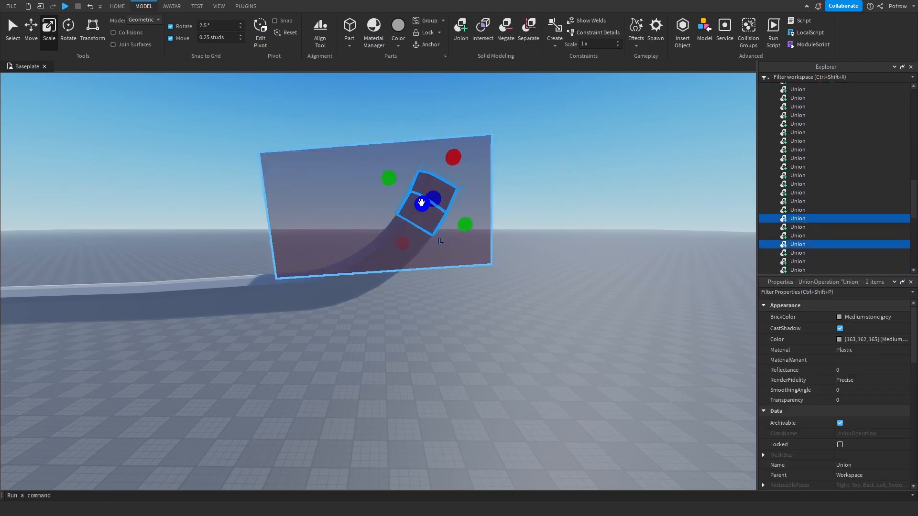
left_click(326, 206, "ctrl")
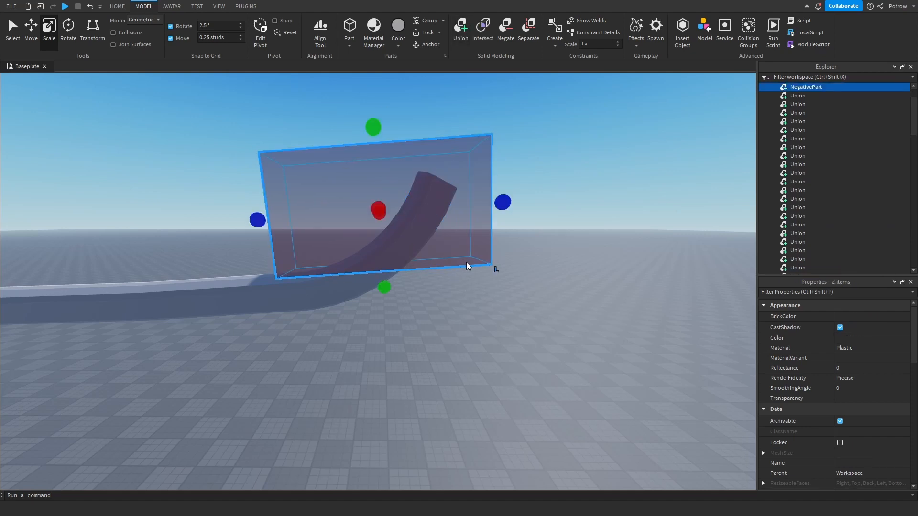
left_click(569, 235)
left_click_drag(546, 120, 397, 216)
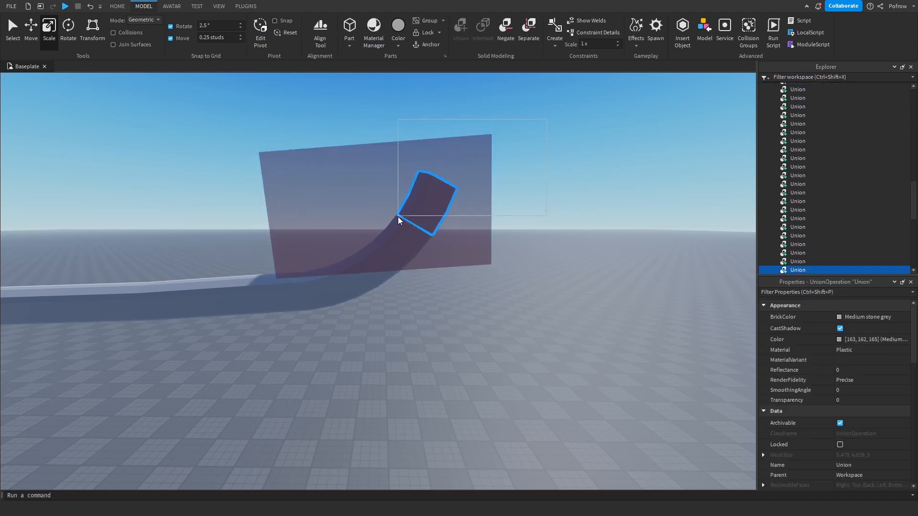
left_click(306, 206, "ctrl")
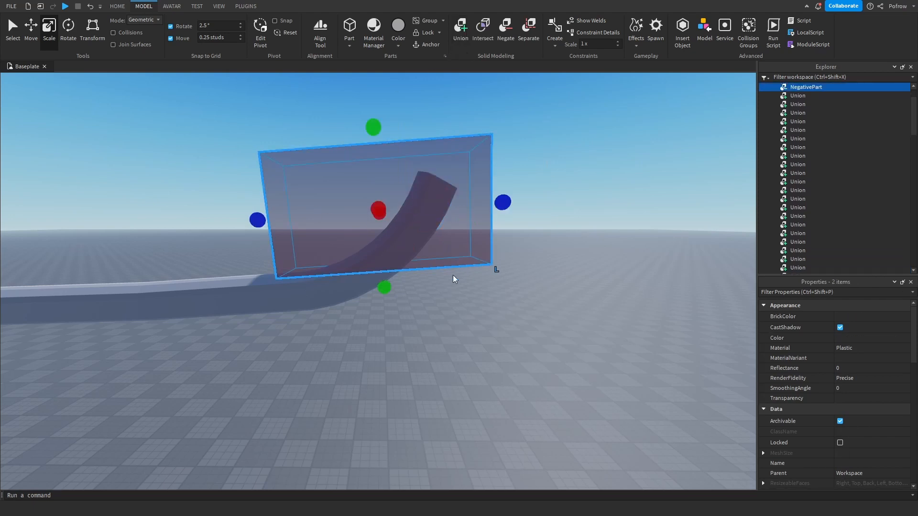
left_click(465, 268)
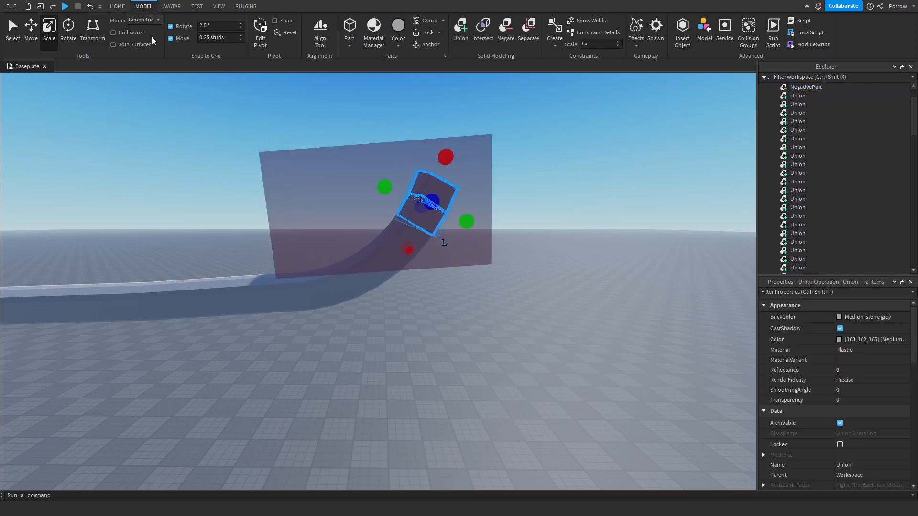
Try to cut the tip by unioning the large negative block with a wider group of tip segments, and inspect the cut.
left_click_drag(539, 139, 347, 359)
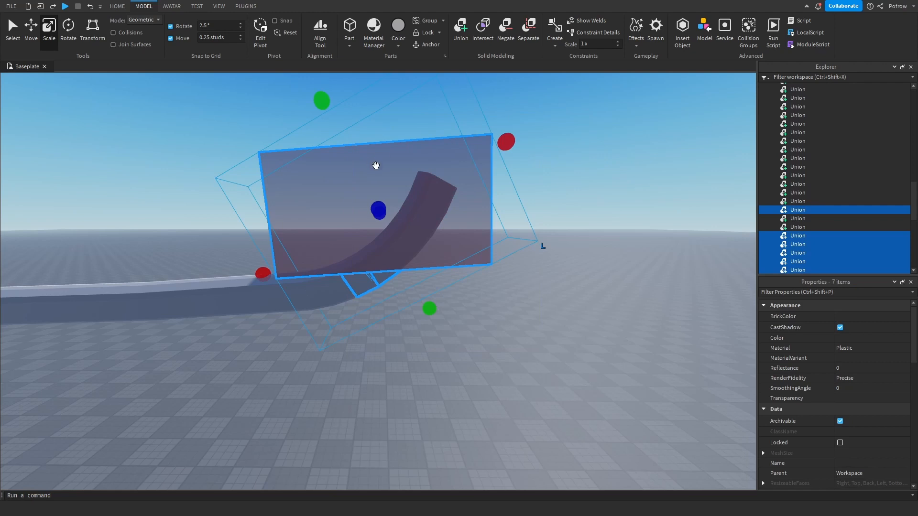
left_click(460, 25)
left_click(601, 199)
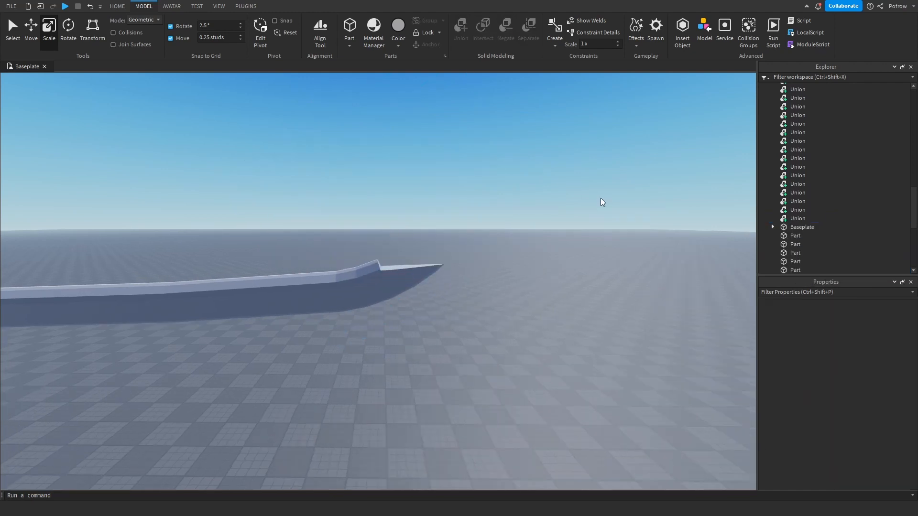
scroll(602, 199, "up", 5)
right_click_drag(602, 196, 602, 197)
key("w")
key("s")
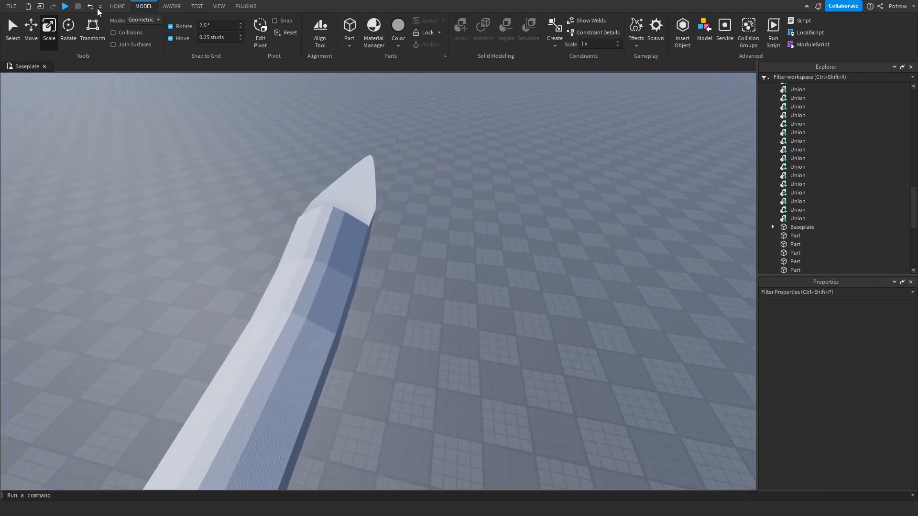
Undo the last tip cut to bring back the curved segments and the large negative block.
left_click(94, 8)
right_click_drag(597, 260, 597, 260)
key("s")
left_click(312, 309)
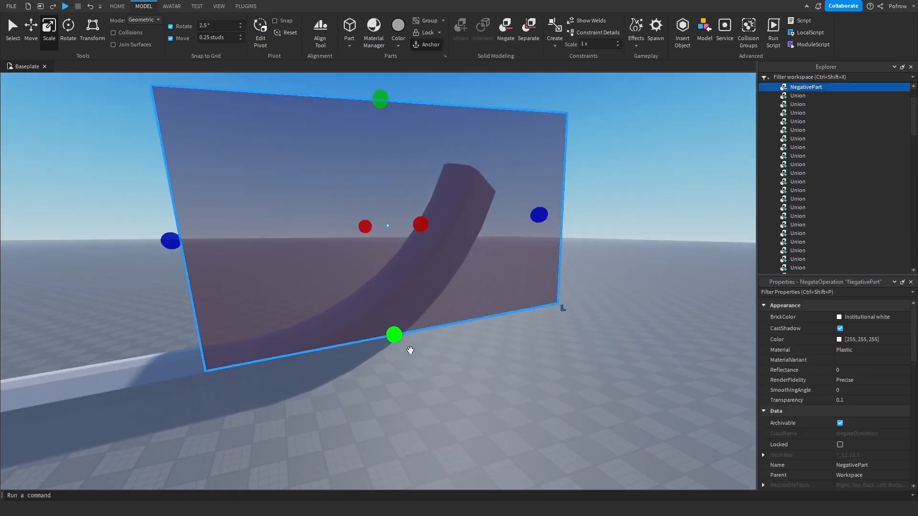
right_click_drag(503, 352, 502, 352)
key("d")
key("s")
Union the large negative block with all the curved tip segments to cut the tip to a point.
left_click_drag(626, 130, 466, 220)
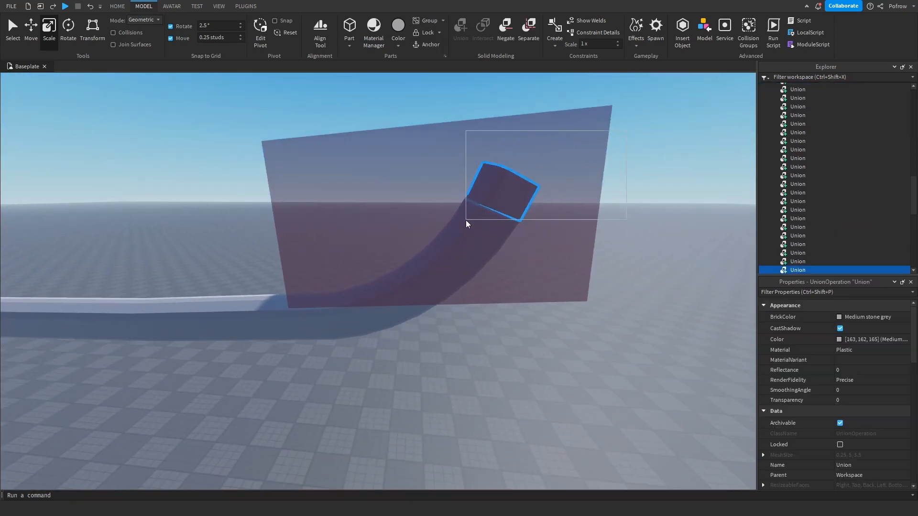
left_click(348, 228, "ctrl")
key("s")
left_click_drag(613, 147, 345, 411)
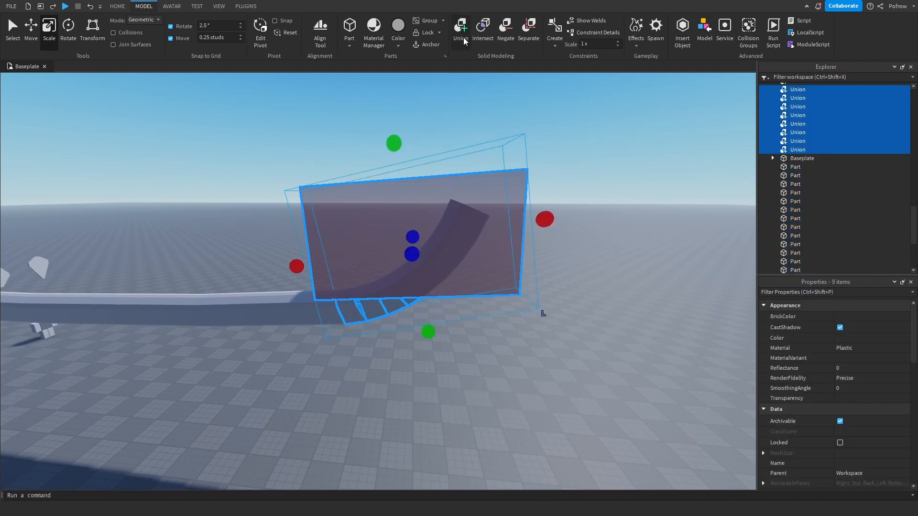
left_click(462, 31)
left_click(563, 156)
key("w")
right_click_drag(562, 156, 562, 156)
Insert a new block part and lay it against the sloped side of the cut tip.
left_click(350, 26)
left_click_drag(405, 241, 344, 317)
right_click_drag(349, 312, 345, 317)
Stretch the block along the tip to 4 × 1 × 20 studs and negate it.
left_click_drag(497, 290, 549, 244)
right_click_drag(549, 244, 459, 283)
left_click_drag(459, 283, 468, 315)
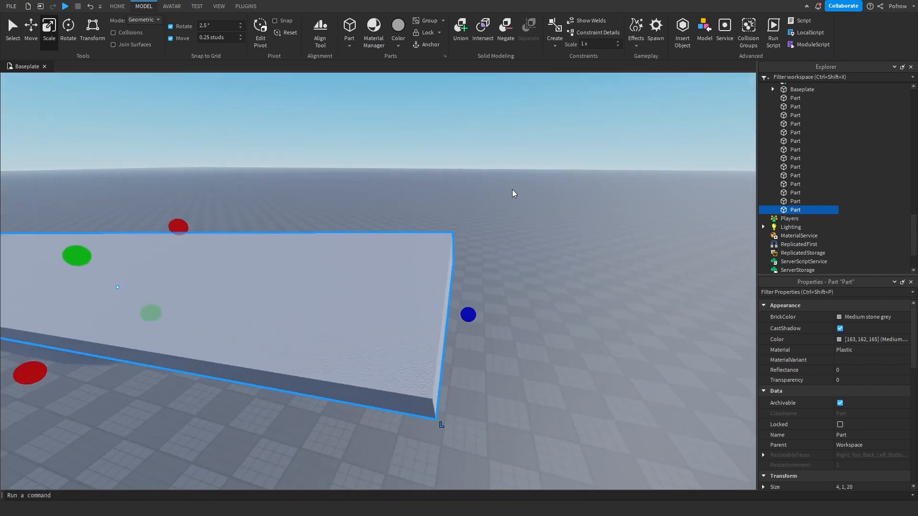
left_click(506, 43)
right_click_drag(508, 164, 518, 175)
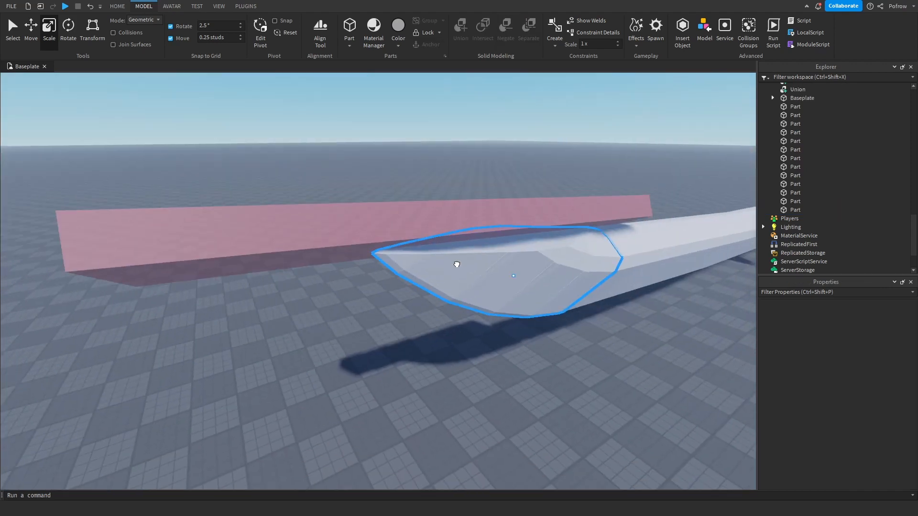
Union the negative block with the tip to cut a bevel along its side, and inspect the result.
left_click(457, 262)
left_click(365, 219, "ctrl")
left_click(460, 30)
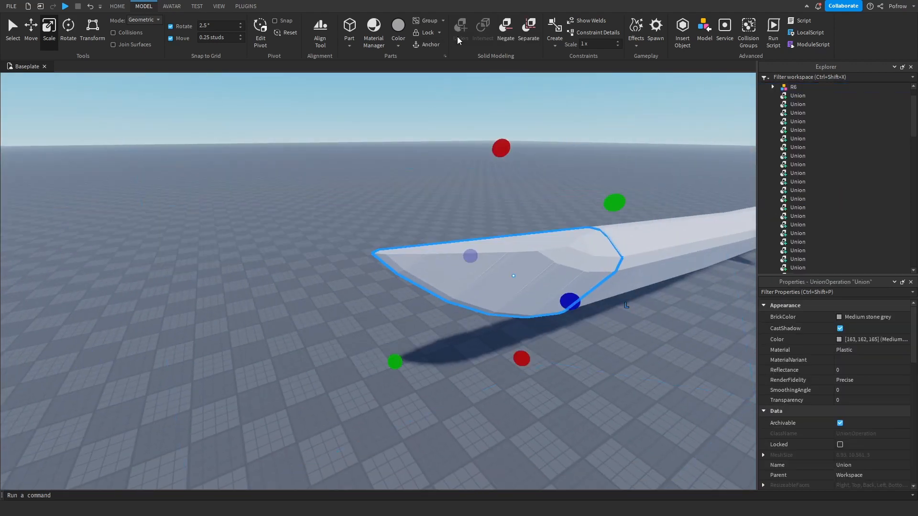
left_click(489, 183)
right_click_drag(489, 184, 551, 165)
right_click_drag(362, 280, 363, 280)
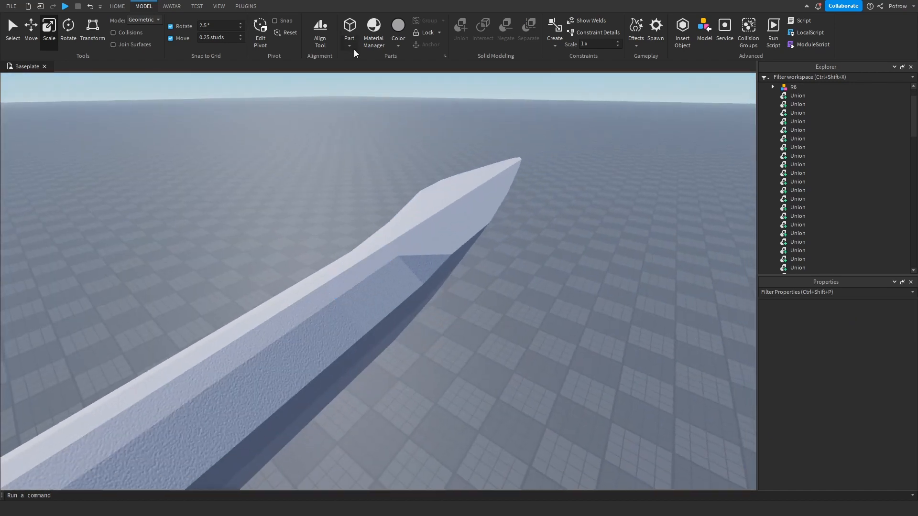
Insert another block against the tip's sloped side and scale it to 6.25 × 1 × 19.75 studs.
left_click(351, 31)
left_click_drag(414, 249, 482, 400)
right_click_drag(559, 341, 559, 340)
left_click_drag(315, 261, 576, 210)
right_click_drag(499, 283, 499, 283)
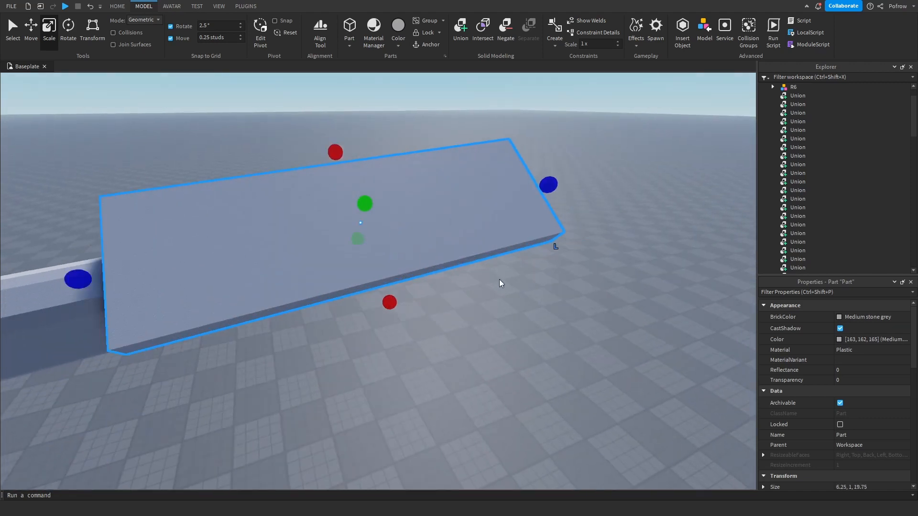
Negate the block and union it with the katana's tip to cut the bevel along its sloped side.
left_click(499, 31)
right_click_drag(567, 243, 567, 244)
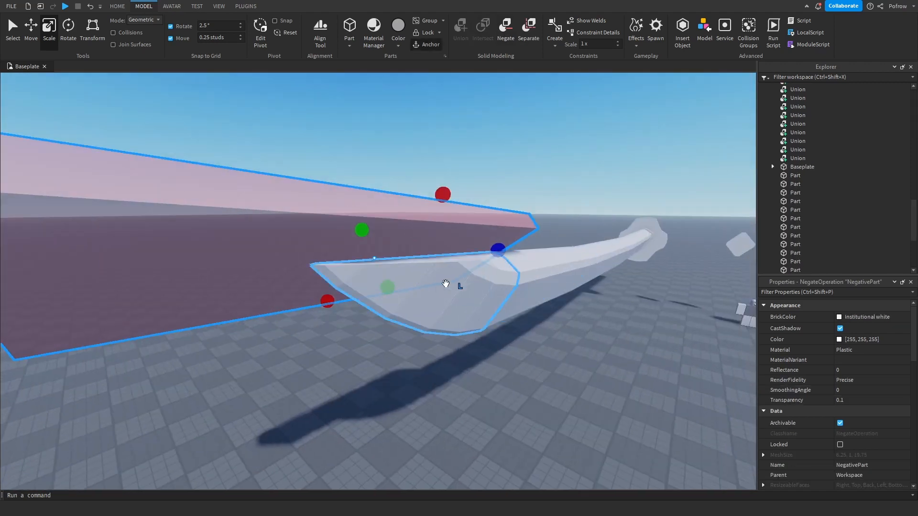
left_click(446, 294, "ctrl")
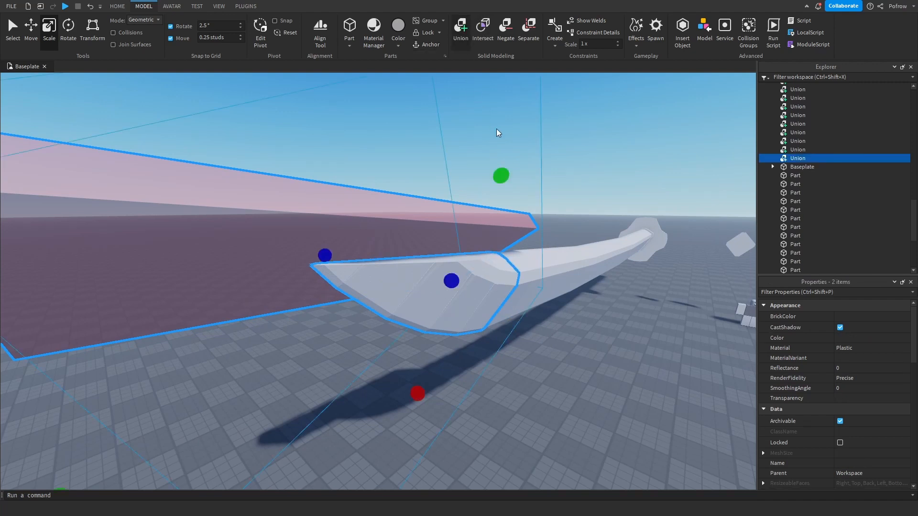
left_click(531, 137)
right_click_drag(534, 137, 534, 140)
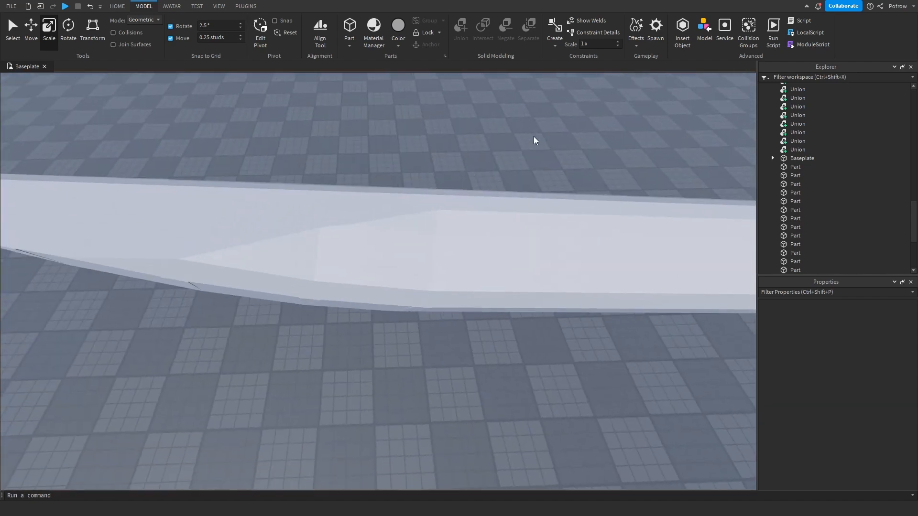
Lay another block along the upper edge of the tip, scale it to 7.5 × 1 × 16.5 studs and negate it.
left_click_drag(356, 280, 498, 226)
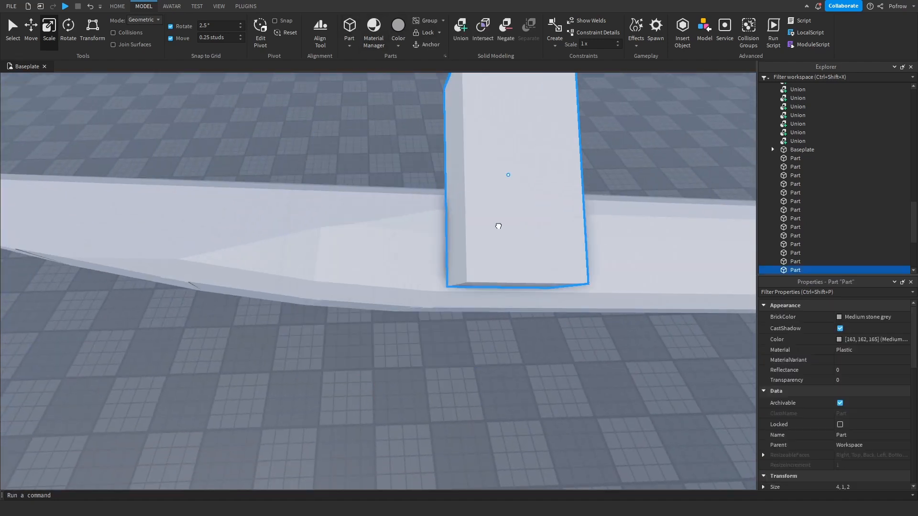
scroll(503, 319, "down", 5)
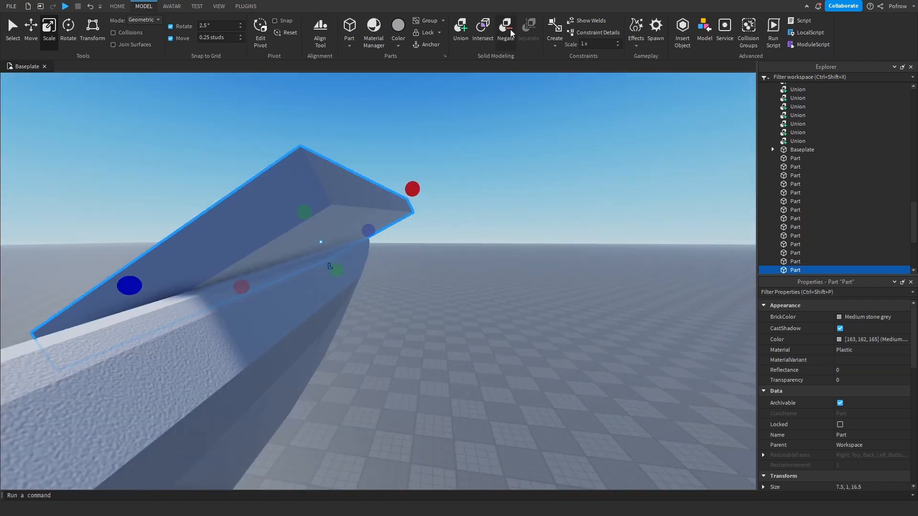
left_click(506, 29)
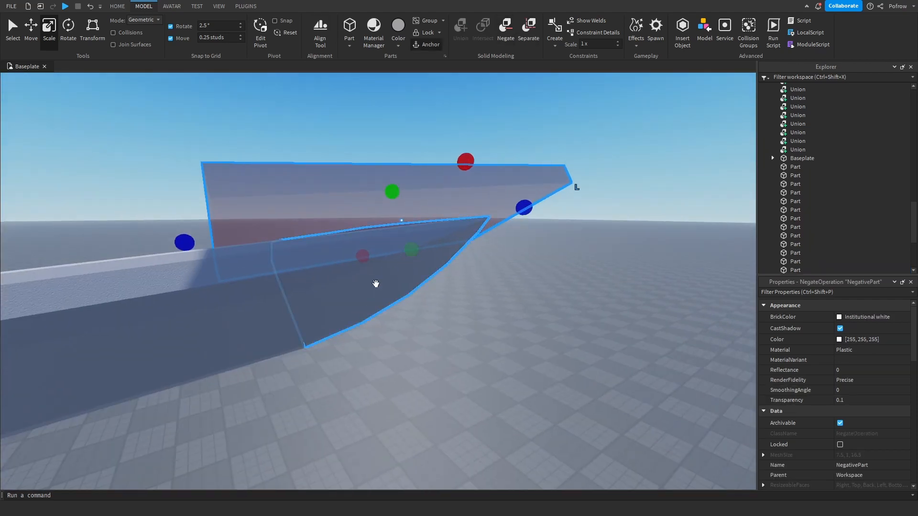
Union the 7.5 × 1 × 16.5 stud negative block with the tip to trim its upper edge.
left_click(460, 28)
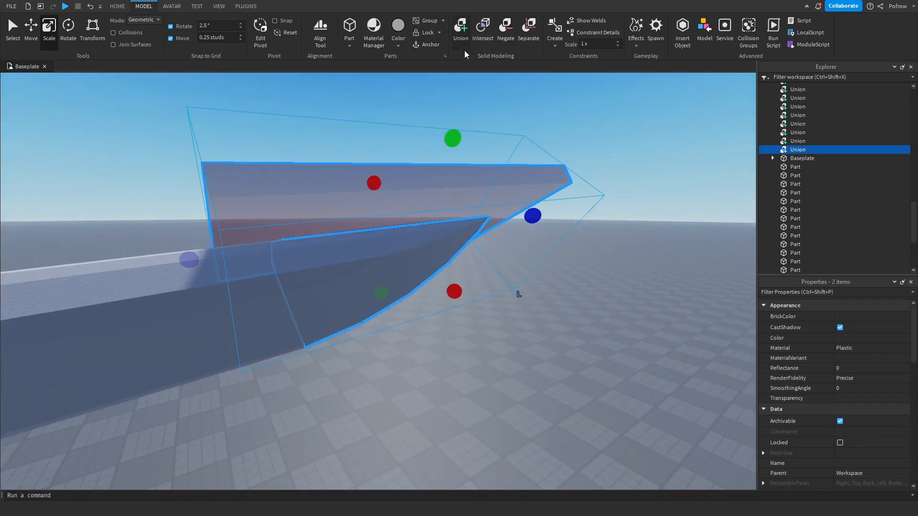
left_click(586, 160)
right_click_drag(586, 160, 585, 164)
Insert a new block against the remaining unbevelled edge of the tip and scale it to 6.75 × 1 × 14.5 studs.
left_click(349, 27)
left_click_drag(390, 183, 349, 270)
right_click_drag(349, 270, 348, 270)
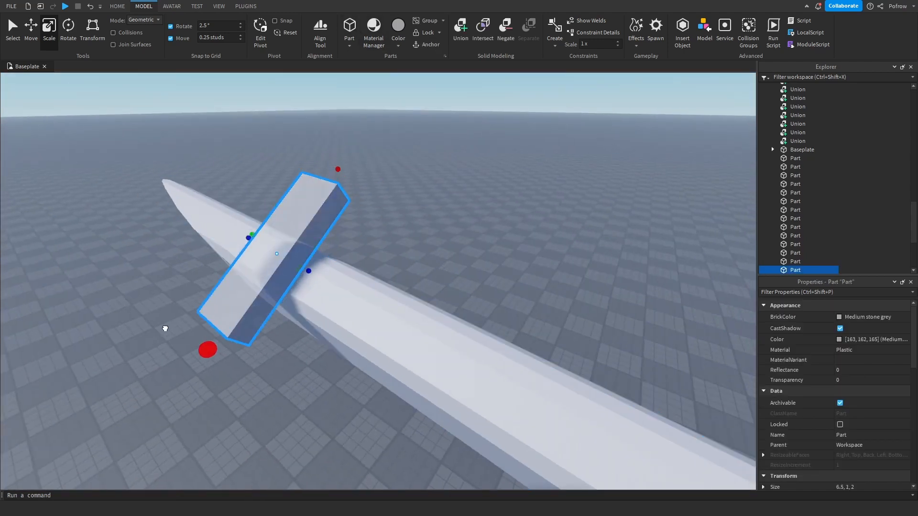
left_click_drag(165, 328, 162, 334)
right_click_drag(213, 287, 213, 287)
left_click_drag(469, 279, 122, 199)
scroll(123, 199, "down", 5)
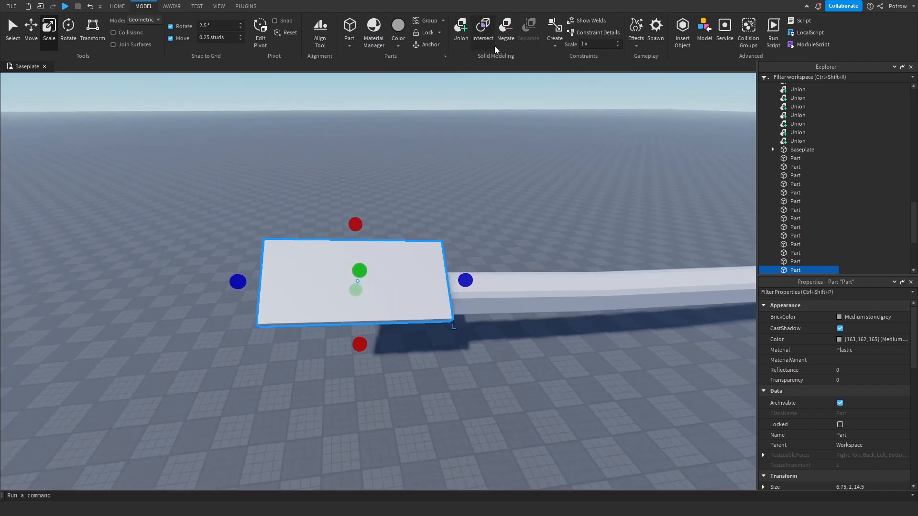
Negate the 6.75 × 1 × 14.5 stud block and union it with the tip to cut the matching bevel.
left_click(477, 191)
right_click_drag(478, 191, 487, 198)
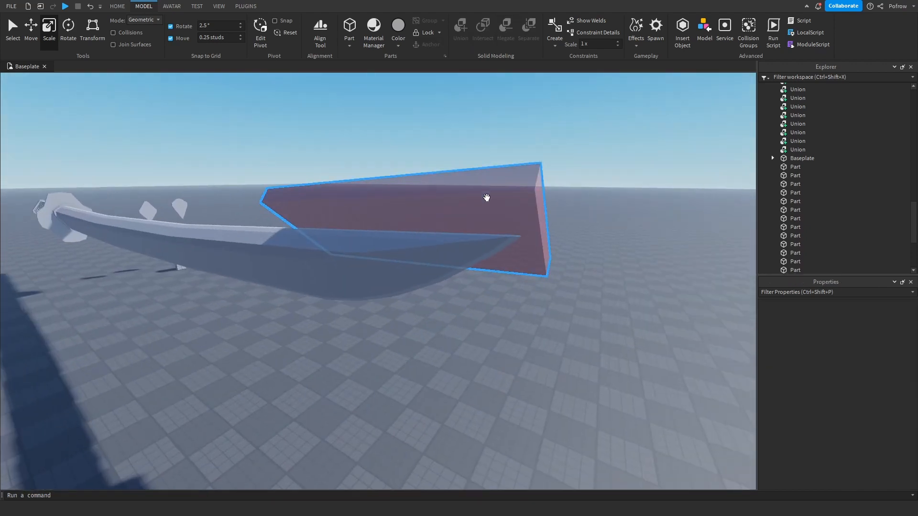
left_click(501, 203)
left_click(461, 252, "ctrl")
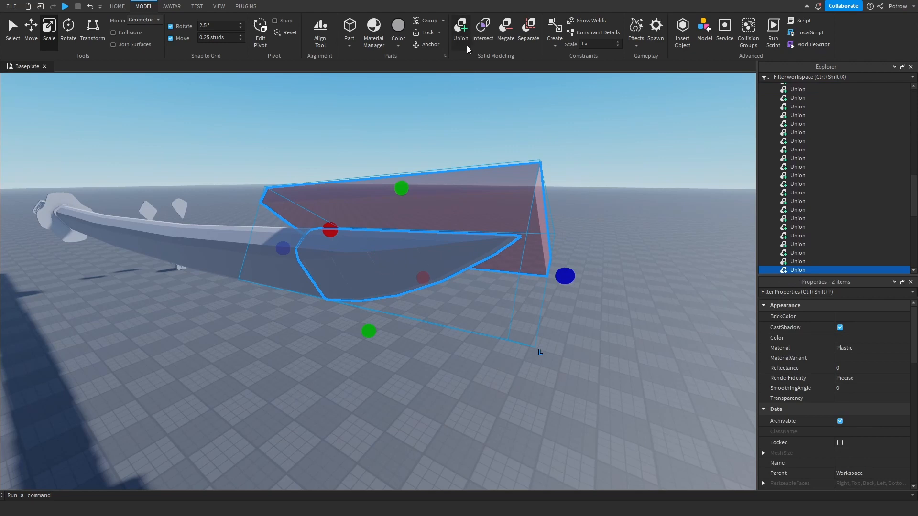
left_click(600, 194)
Examine the bevelled tip up close, and check the whole katana's outline from the side and above.
right_click_drag(599, 194, 594, 217)
scroll(242, 258, "up", 5)
right_click_drag(361, 305, 361, 305)
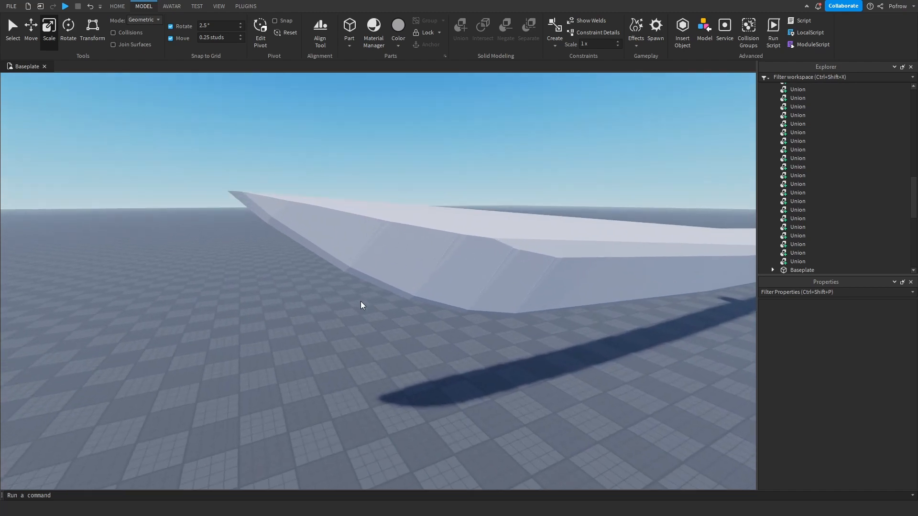
scroll(360, 305, "up", 4)
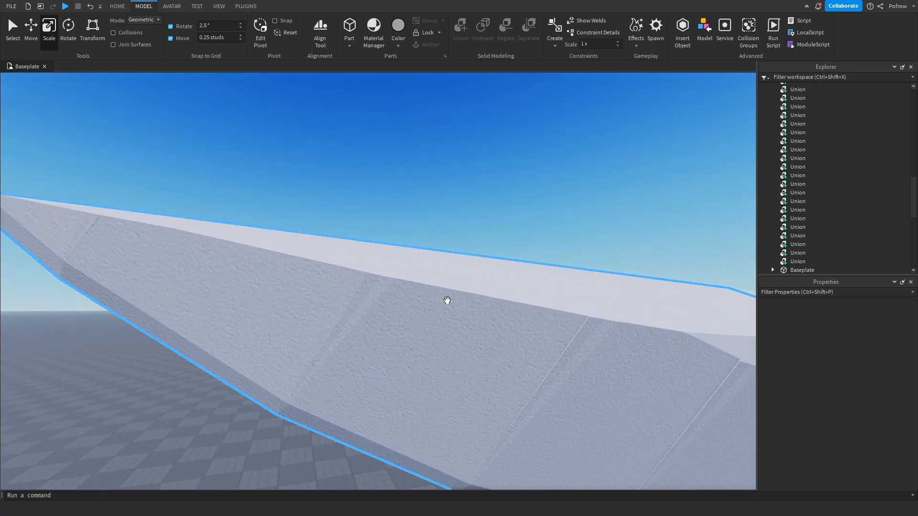
right_click_drag(447, 299, 447, 299)
scroll(410, 255, "down", 7)
scroll(166, 211, "down", 8)
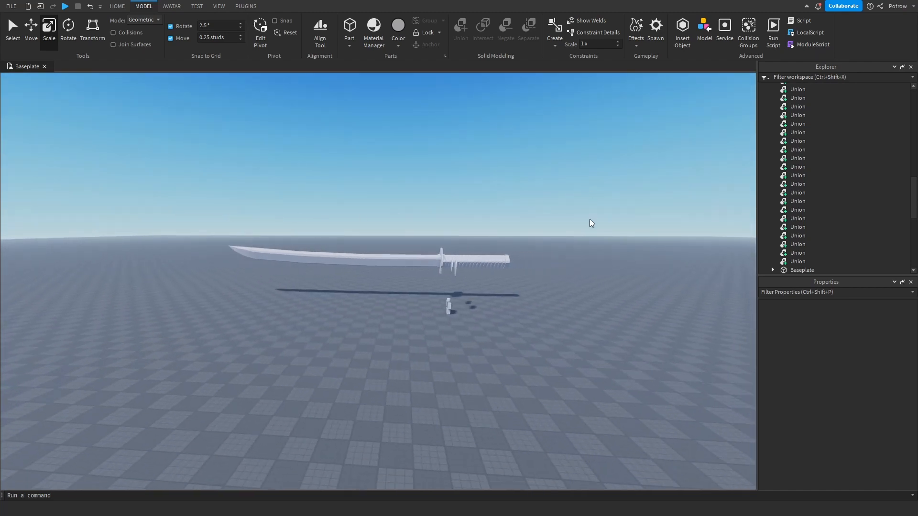
scroll(246, 185, "up", 8)
right_click_drag(535, 249, 534, 245)
scroll(534, 245, "down", 8)
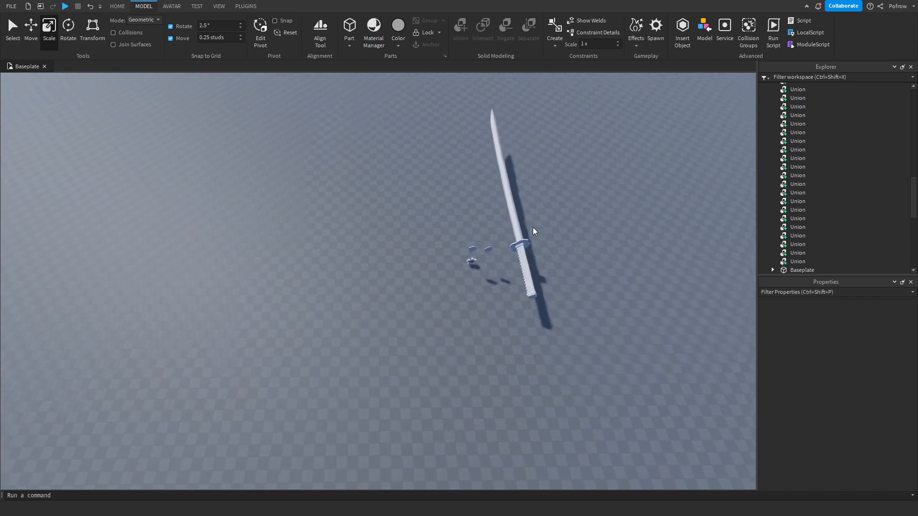
right_click_drag(527, 203, 526, 203)
Group all the katana's parts into one model and place a duplicate of it beside the original.
left_click_drag(495, 144, 397, 414)
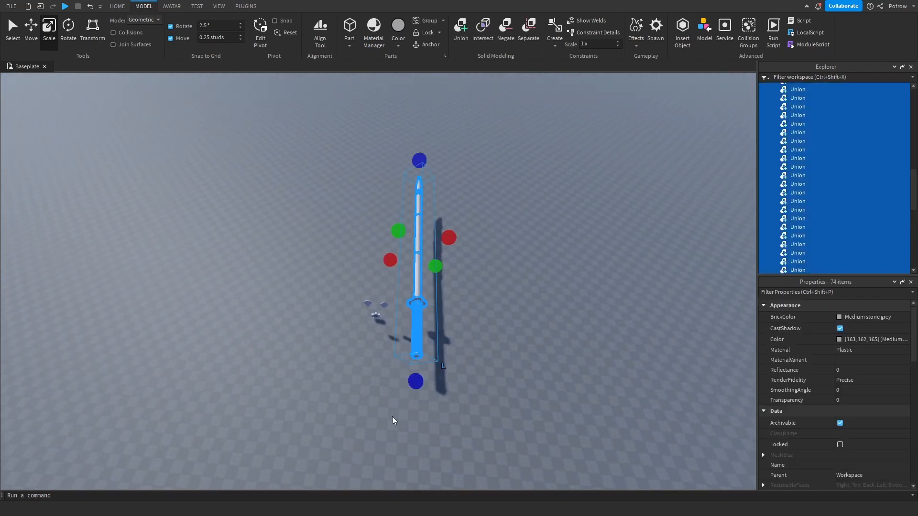
key("ctrl+g")
left_click_drag(413, 347, 367, 338)
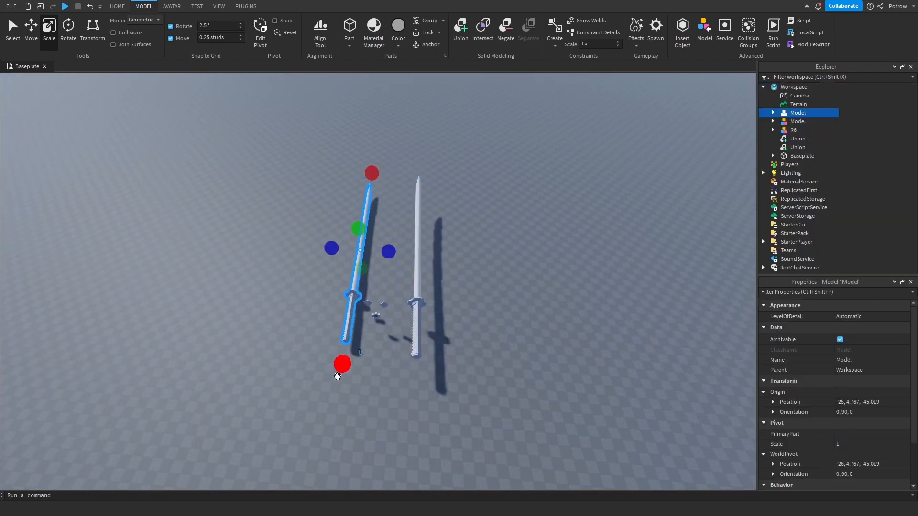
Scale the duplicate katana down to 0.245 and move it next to the R6 character.
left_click_drag(362, 259, 365, 234)
key("f")
right_click_drag(385, 264, 385, 265)
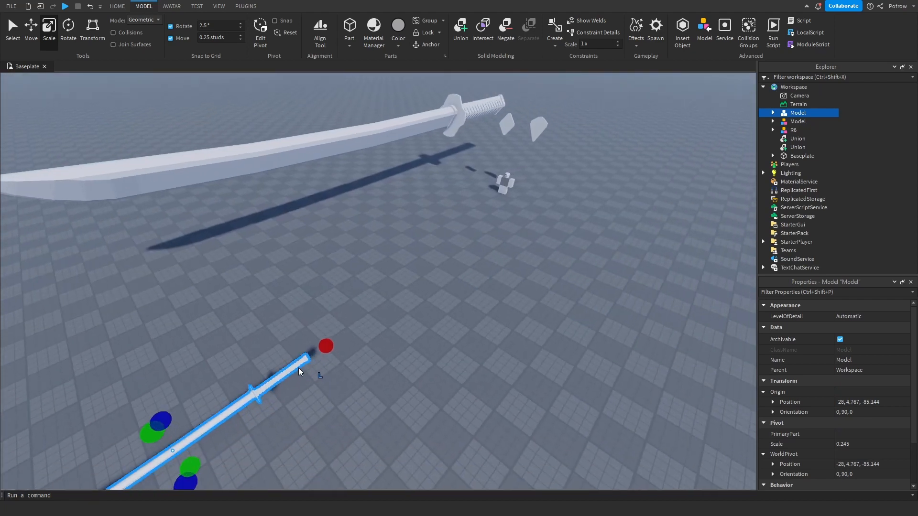
left_click_drag(532, 194, 514, 195)
key("f")
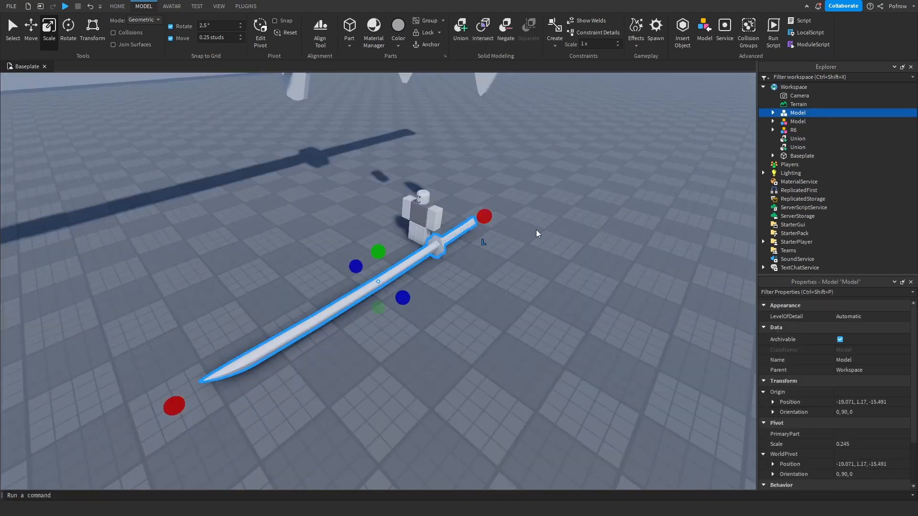
Shrink the duplicate katana further to hand-held size and position its handle at the R6 character's hand.
right_click_drag(537, 231, 529, 242)
scroll(529, 242, "up", 2)
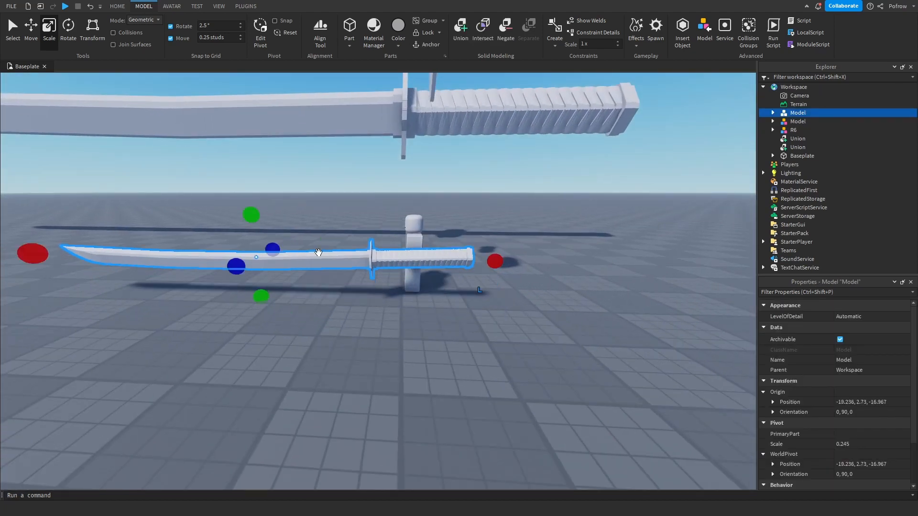
right_click_drag(377, 262, 501, 281)
scroll(501, 281, "up", 2)
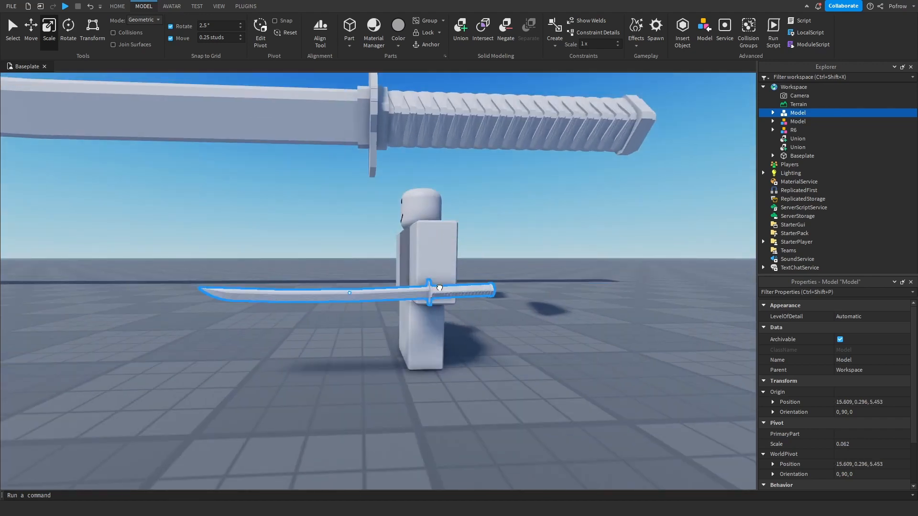
left_click(502, 340)
scroll(502, 340, "up", 1)
scroll(430, 320, "down", 2)
scroll(334, 301, "up", 2)
left_click(328, 299)
scroll(306, 296, "down", 3)
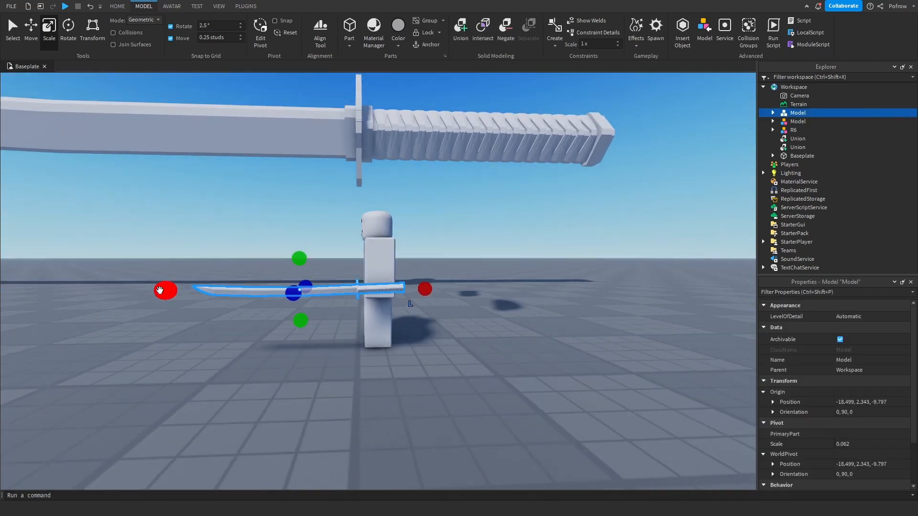
Examine the miniature katana at the character's hand and the facets on the large blade's tip.
left_click(475, 360)
right_click_drag(475, 360, 405, 369)
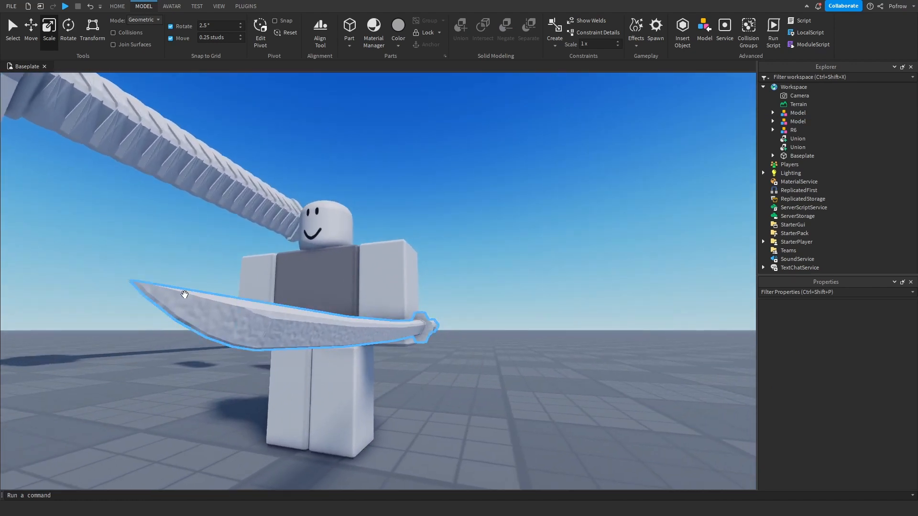
right_click_drag(226, 320, 225, 320)
right_click_drag(567, 337, 565, 341)
scroll(565, 341, "up", 10)
left_click(461, 368)
scroll(461, 368, "up", 3)
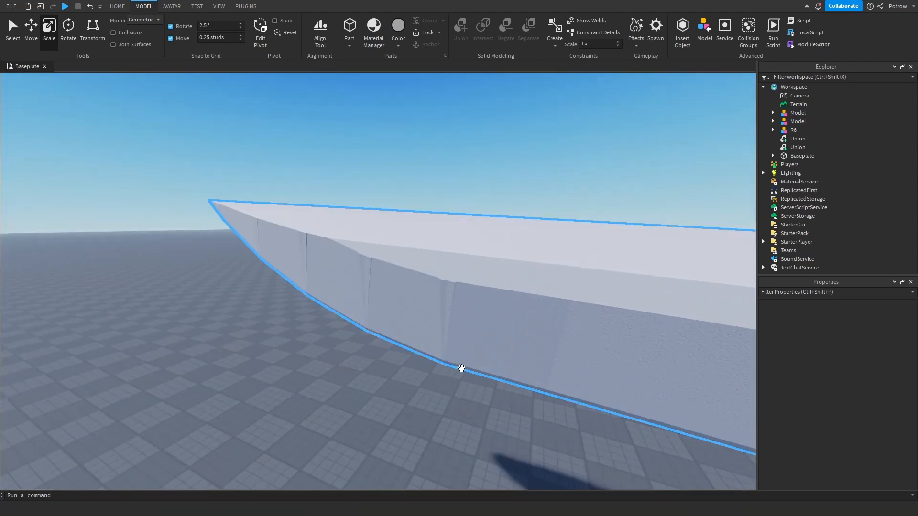
scroll(453, 219, "up", 3)
left_click(350, 26)
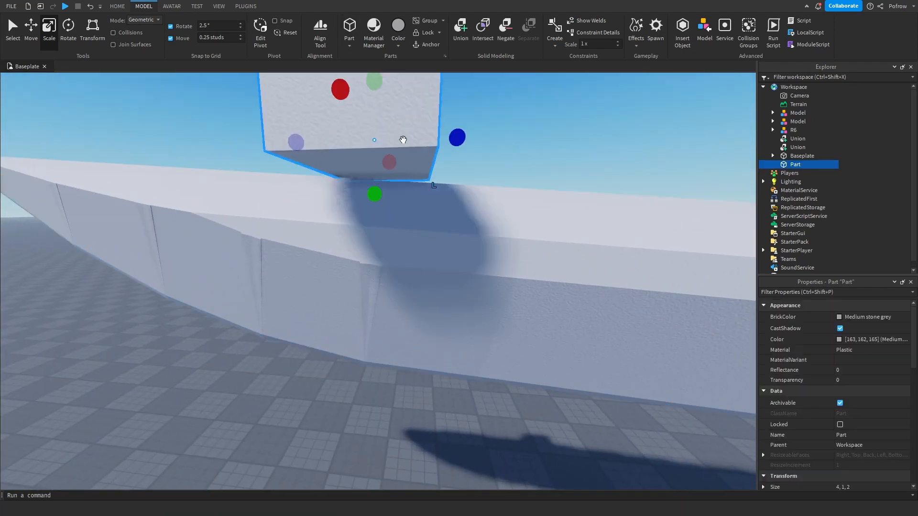
left_click_drag(402, 137, 463, 314)
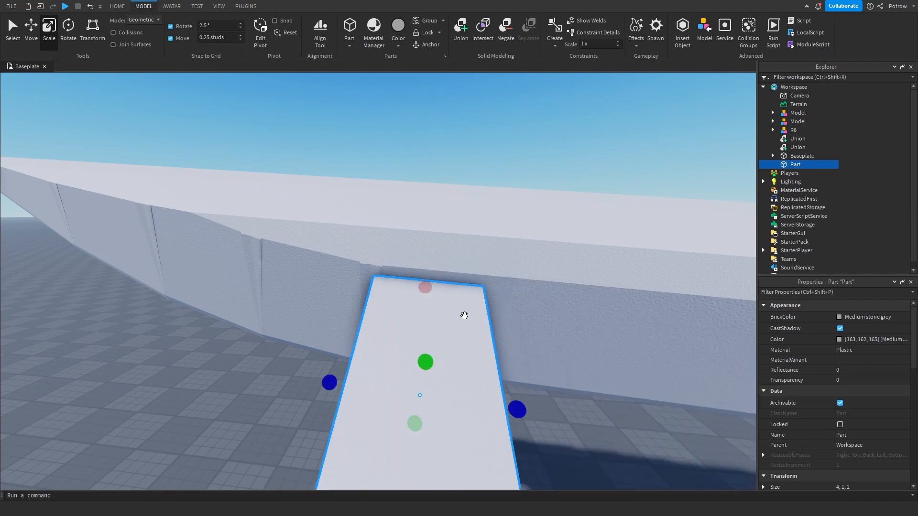
right_click_drag(463, 314, 362, 365)
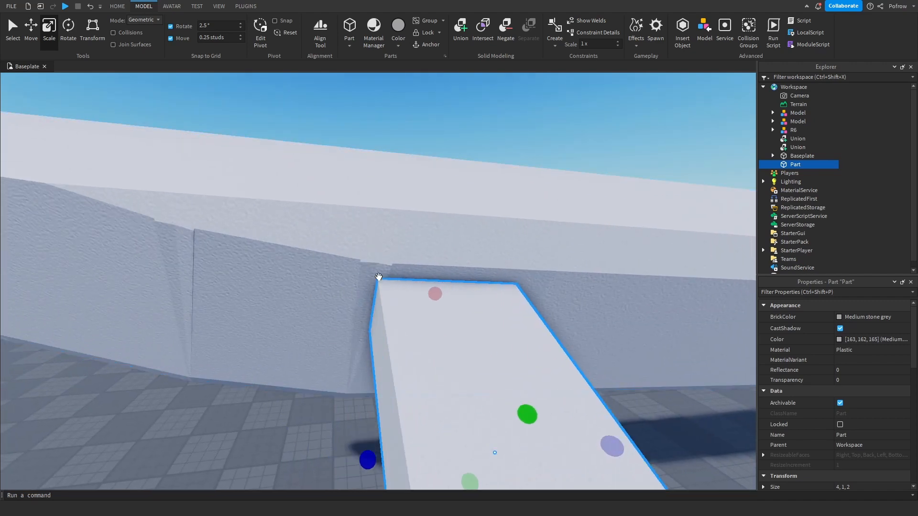
scroll(380, 282, "down", 10)
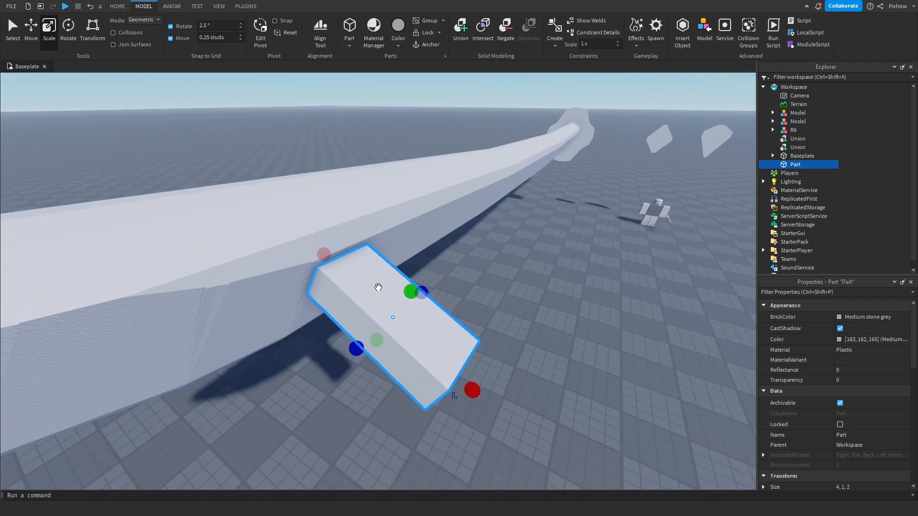
key("Delete")
Examine the miniature katana's size and proportions against the R6 character from several angles.
key("d")
right_click_drag(506, 343, 517, 351)
key("w")
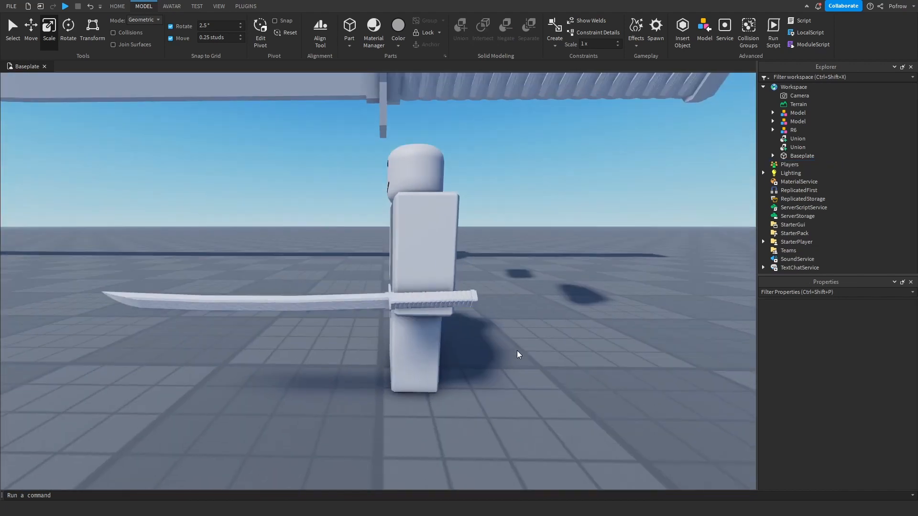
key("s")
right_click_drag(432, 350, 439, 356)
key("a")
key("w")
key("s")
right_click_drag(370, 466, 373, 464)
right_click_drag(439, 187, 471, 267)
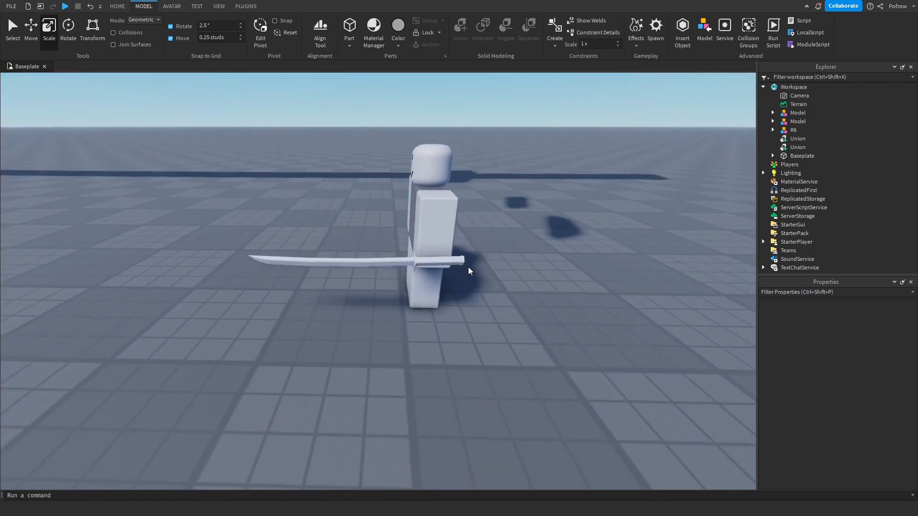
Delete the miniature katana and ungroup the full-size katana model.
left_click(472, 264)
key("Delete")
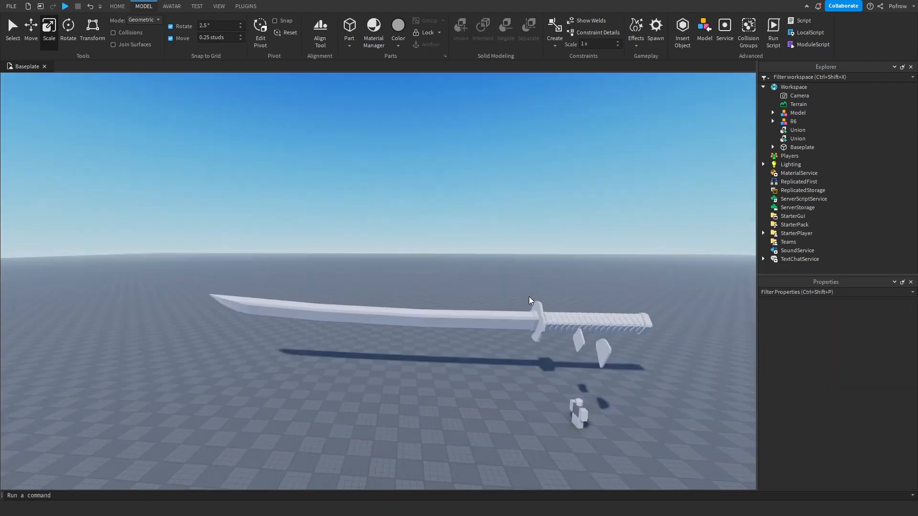
scroll(538, 332, "up", 3)
left_click(418, 334)
key("ctrl+u")
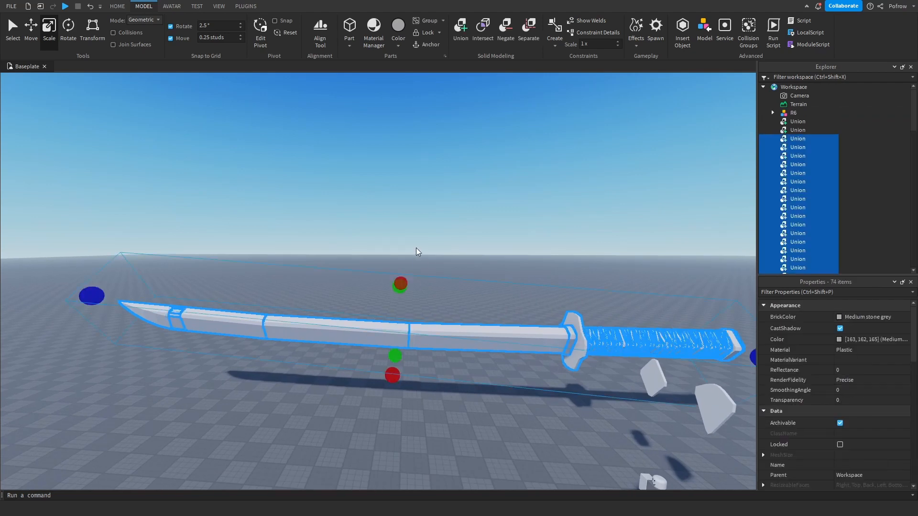
Select all the blade segments from the tip to the guard and union them into a single blade.
left_click(119, 269)
left_click_drag(302, 367, 490, 383)
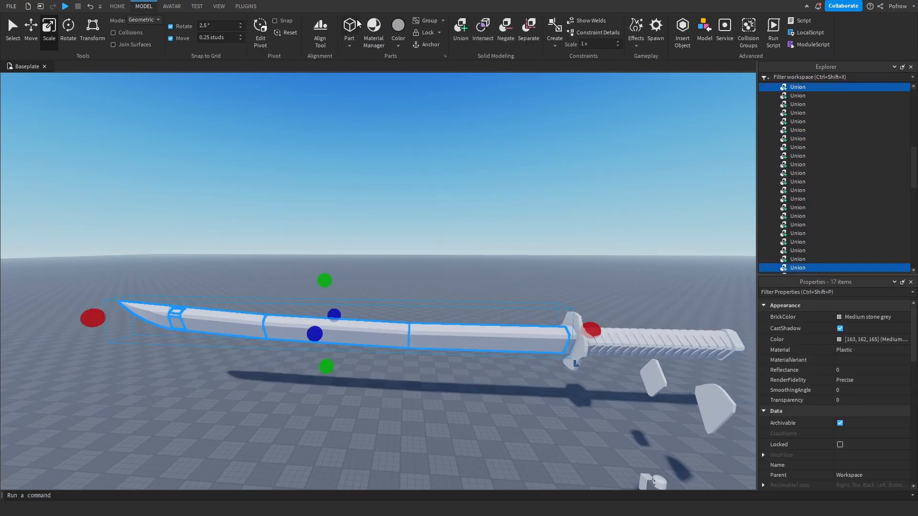
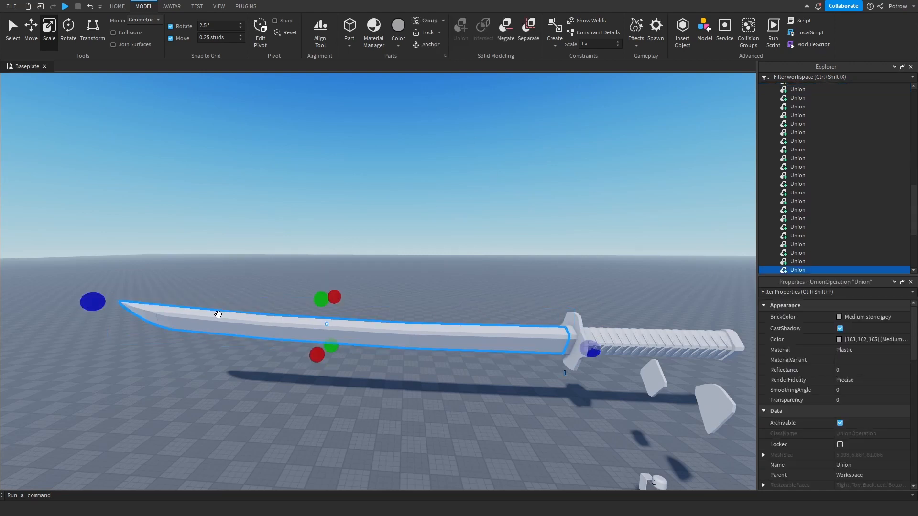
left_click(312, 392)
Select all the katana's union parts together and turn on UsePartColor for them.
right_click_drag(328, 384, 478, 115)
left_click_drag(477, 91, 374, 408)
scroll(761, 433, "down", 5)
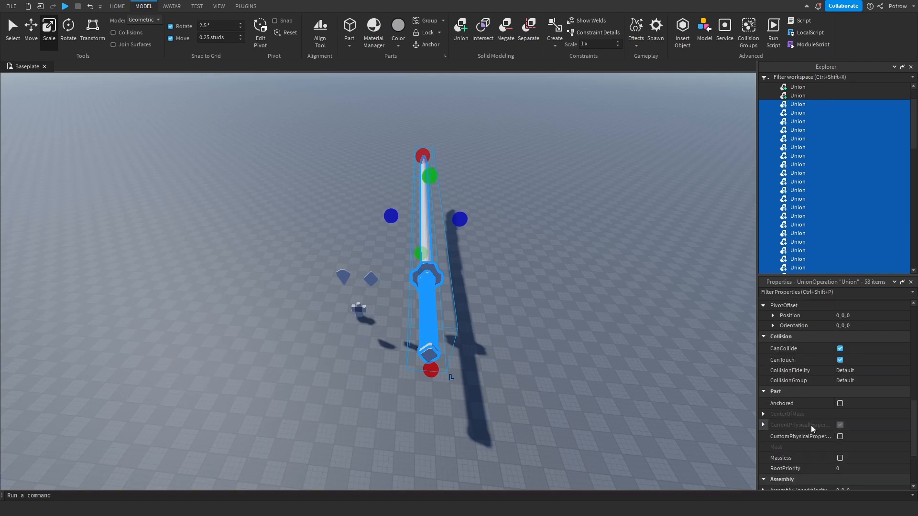
scroll(834, 408, "up", 5)
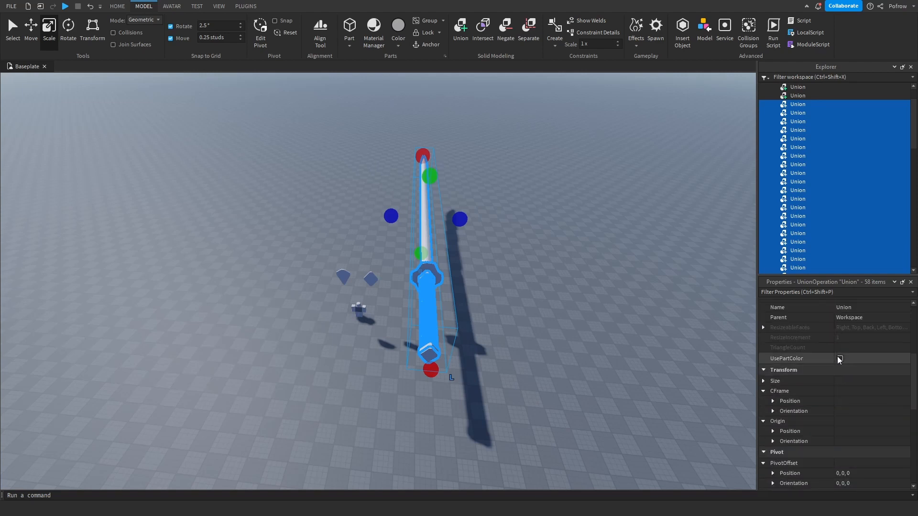
left_click(839, 357)
left_click(469, 303)
Select the merged blade on its own and colour it Ghost grey.
scroll(412, 292, "up", 10)
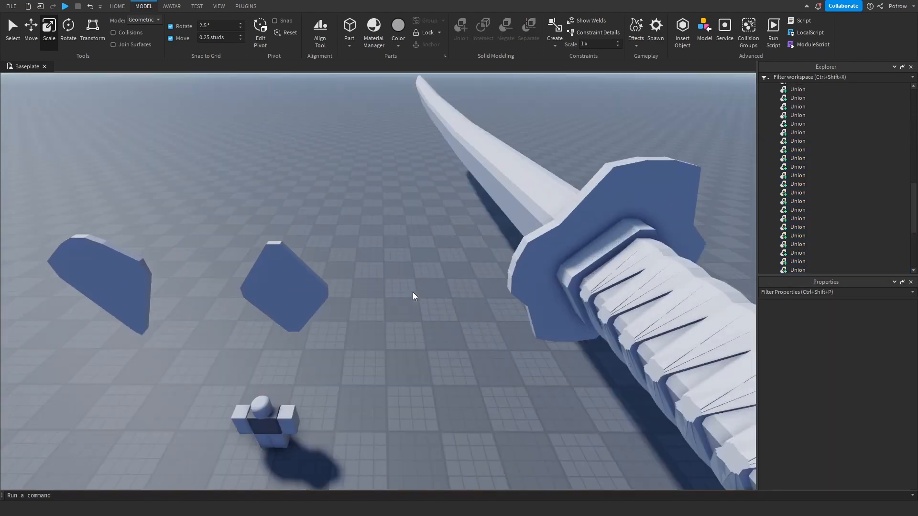
right_click_drag(413, 291, 412, 291)
scroll(412, 291, "down", 5)
left_click_drag(127, 193, 495, 300)
key("f")
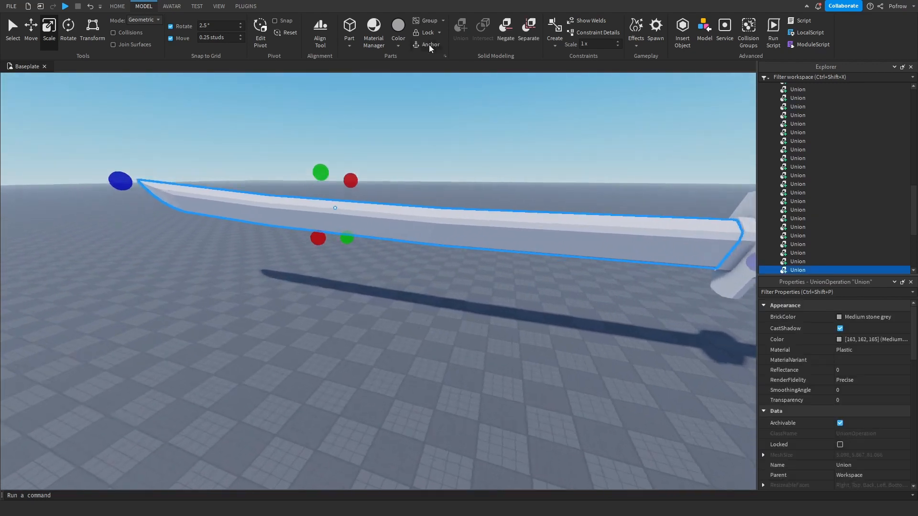
left_click(428, 105)
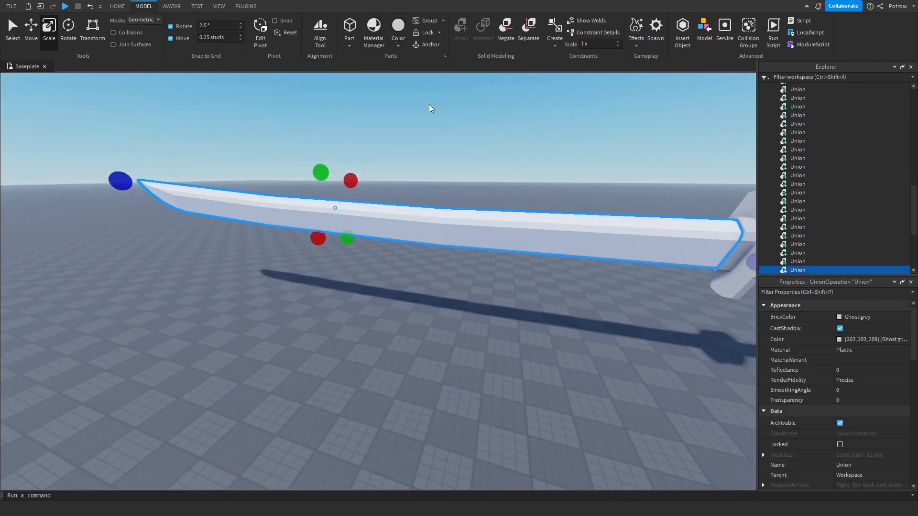
Apply the Metal material to the blade, keeping the blade in its place against the guard.
left_click(372, 30)
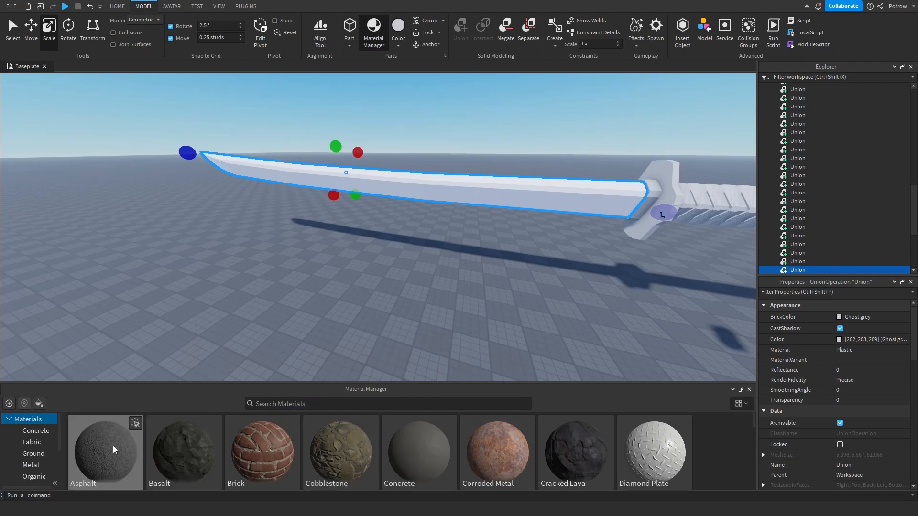
left_click(31, 465)
left_click(373, 423)
left_click(379, 315)
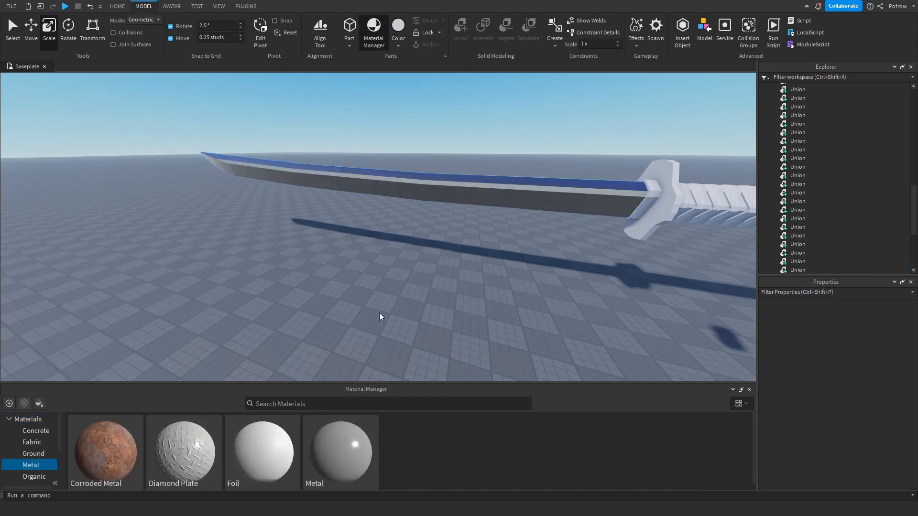
key("s")
key("d")
left_click(749, 390)
left_click(498, 232)
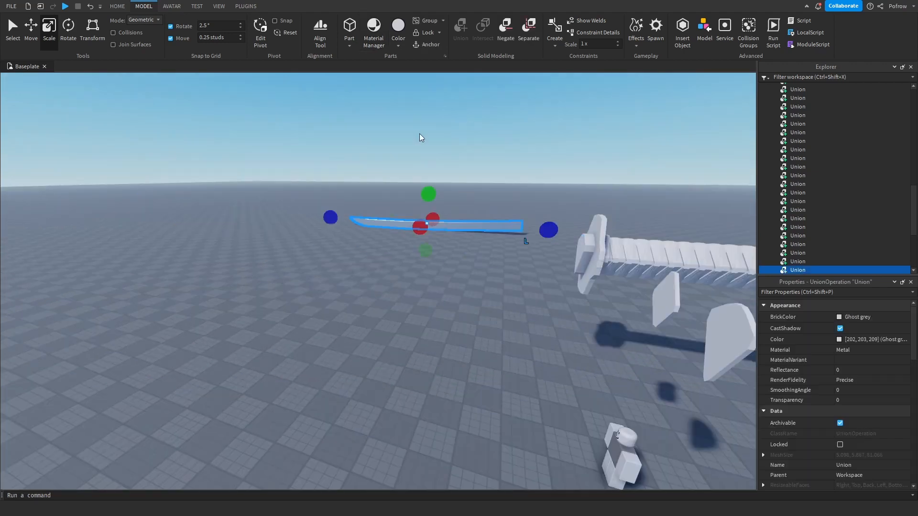
left_click(89, 7)
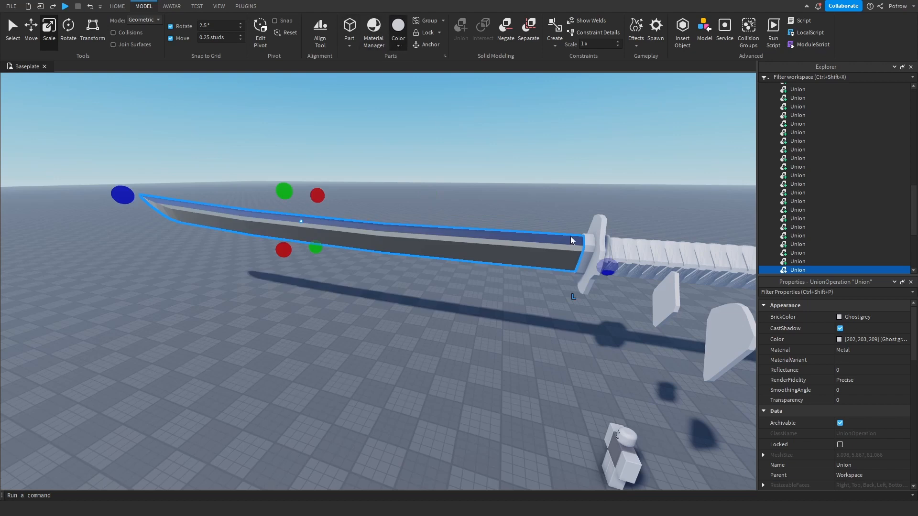
left_click(409, 380)
Apply the Metal material to the small collar between the blade and the guard.
key("a")
right_click_drag(414, 381, 414, 382)
key("w")
key("a")
key("w")
key("a")
right_click_drag(317, 331, 317, 331)
key("a")
key("d")
key("w")
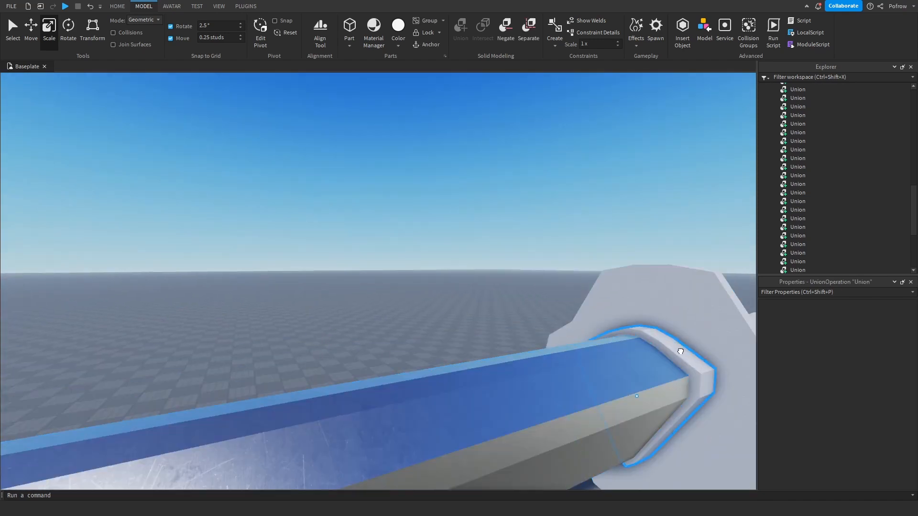
left_click(681, 352)
key("f")
left_click(373, 30)
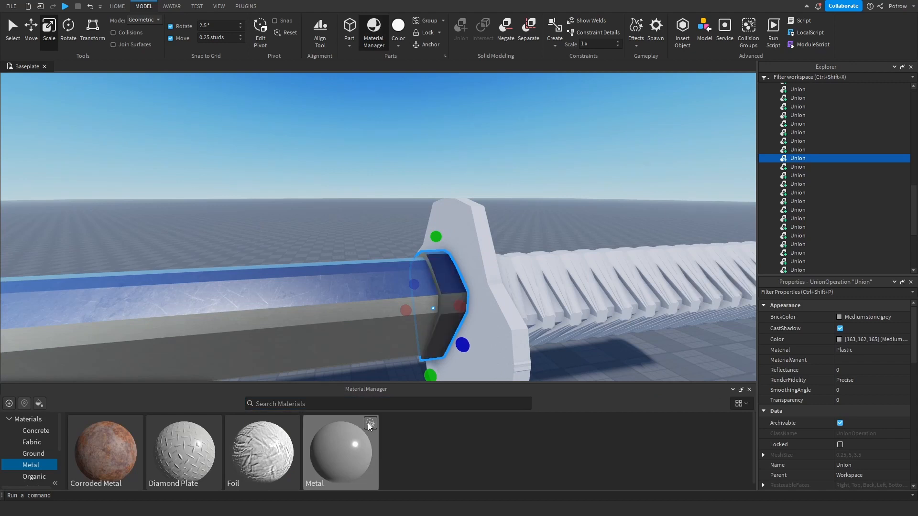
left_click(369, 425)
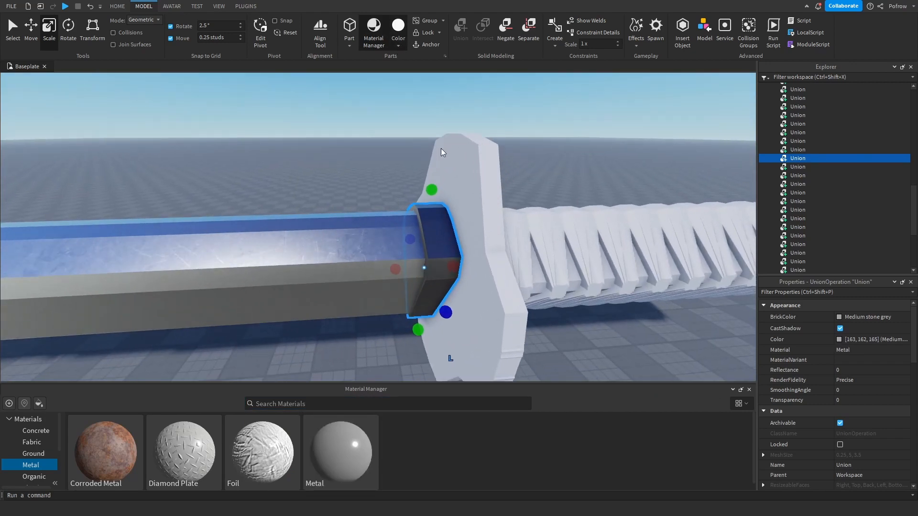
Colour the collar between the blade and the guard Daisy orange.
left_click(436, 155)
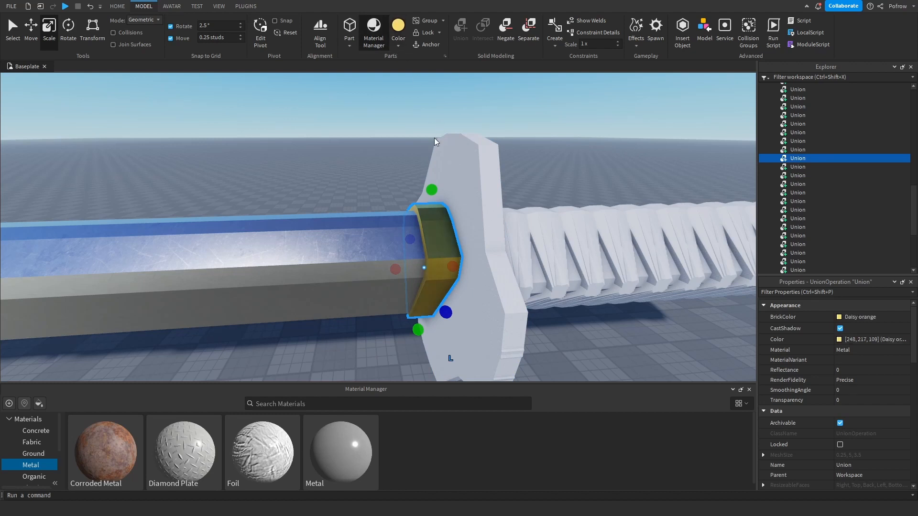
left_click(461, 140)
left_click(392, 168)
Change the blade collar's colour to the darker tan Burlap and check it from both sides.
scroll(392, 168, "down", 4)
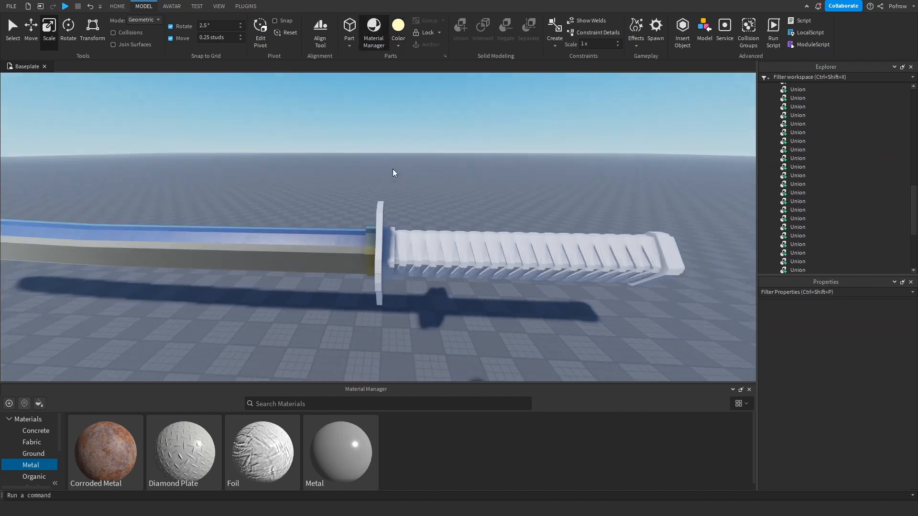
scroll(392, 168, "up", 3)
right_click_drag(392, 168, 393, 168)
left_click(454, 220)
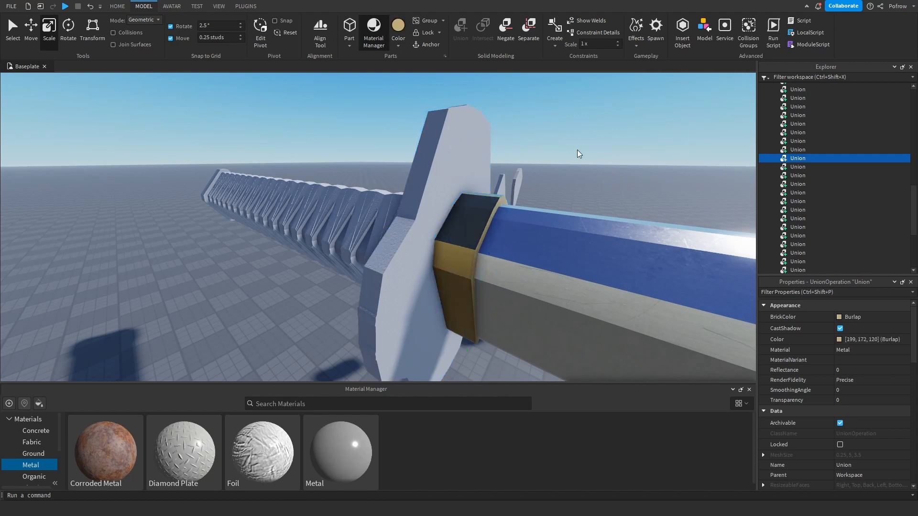
right_click_drag(577, 150, 539, 138)
left_click(536, 162)
scroll(536, 161, "down", 1)
left_click(439, 274)
left_click(397, 42)
left_click(447, 179)
left_click(539, 138)
scroll(539, 138, "down", 3)
scroll(442, 215, "up", 3)
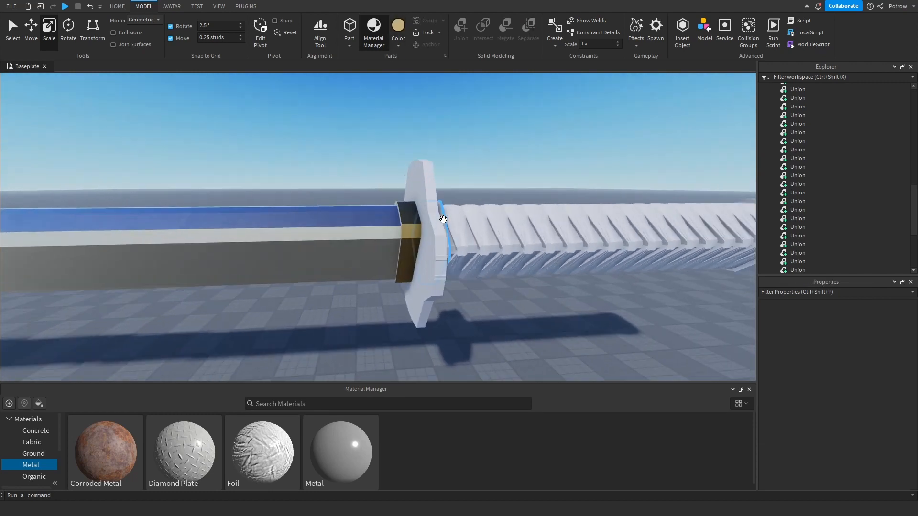
Compare the collar with the whole sword and recolour it to the lighter Cashmere.
left_click(431, 269)
left_click_drag(384, 257, 378, 260)
scroll(330, 159, "down", 2)
left_click(328, 158)
scroll(328, 158, "down", 6)
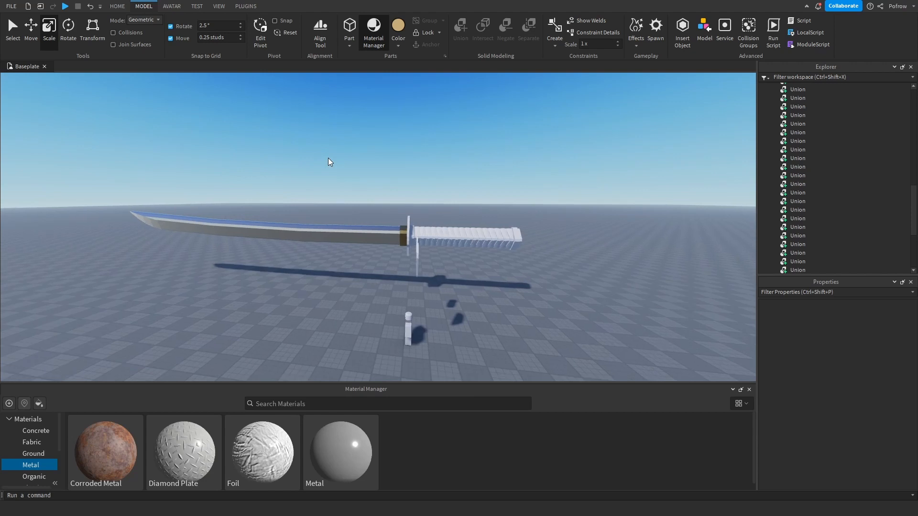
right_click_drag(328, 157, 328, 158)
scroll(363, 225, "up", 5)
left_click(373, 261)
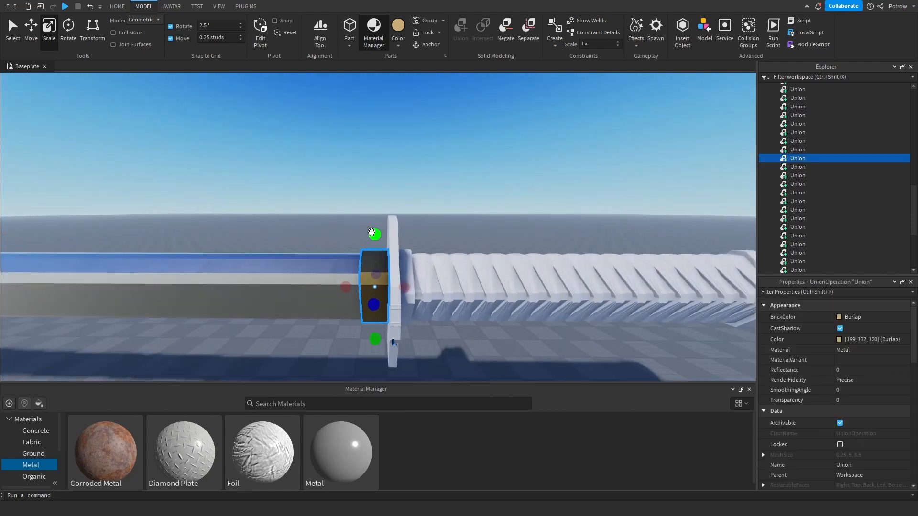
scroll(372, 234, "up", 3)
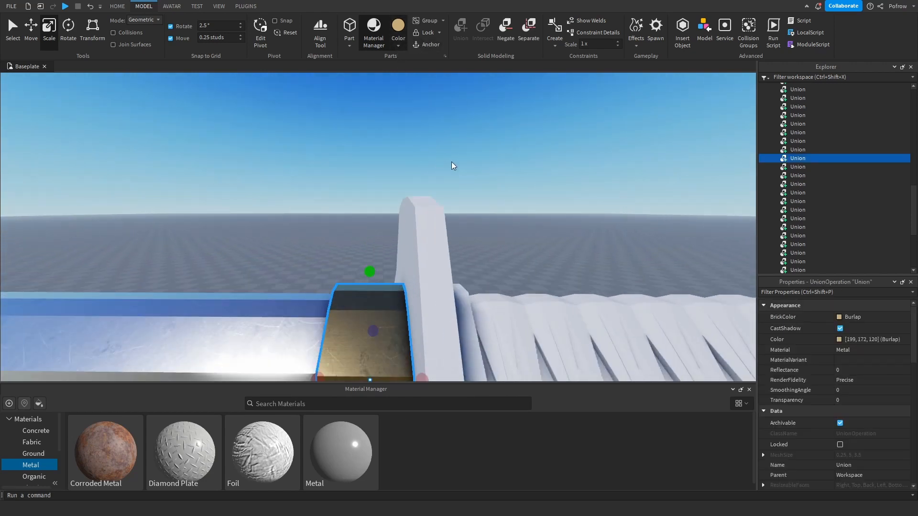
scroll(452, 166, "down", 5)
left_click(527, 179)
right_click_drag(527, 179, 527, 179)
key("a")
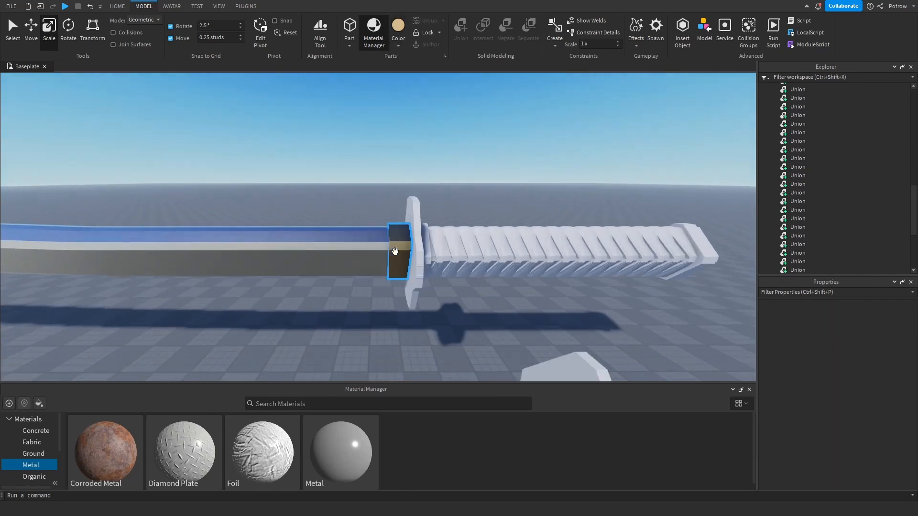
Select the guard and try different greys on it, settling on Smoky grey.
right_click_drag(394, 251, 395, 251)
scroll(394, 252, "up", 4)
left_click(428, 194)
right_click_drag(428, 193, 428, 194)
scroll(421, 158, "down", 2)
scroll(404, 79, "up", 2)
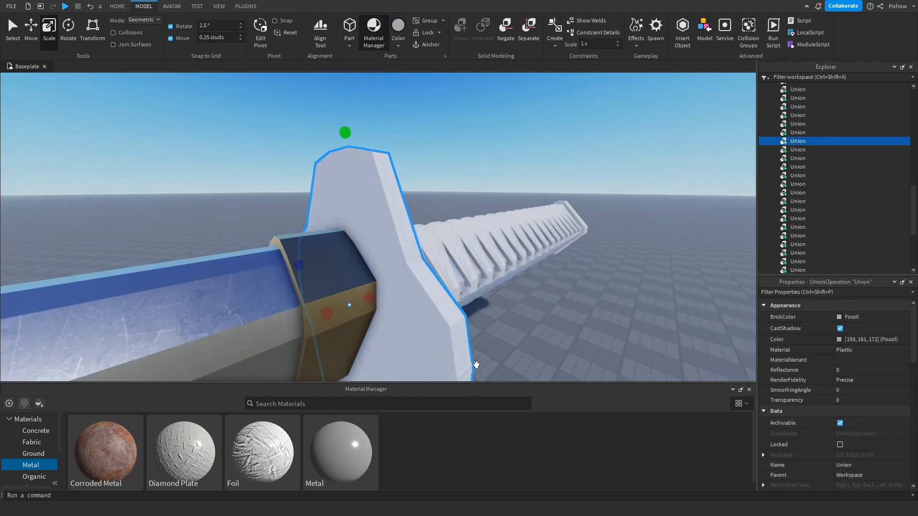
scroll(821, 420, "down", 4)
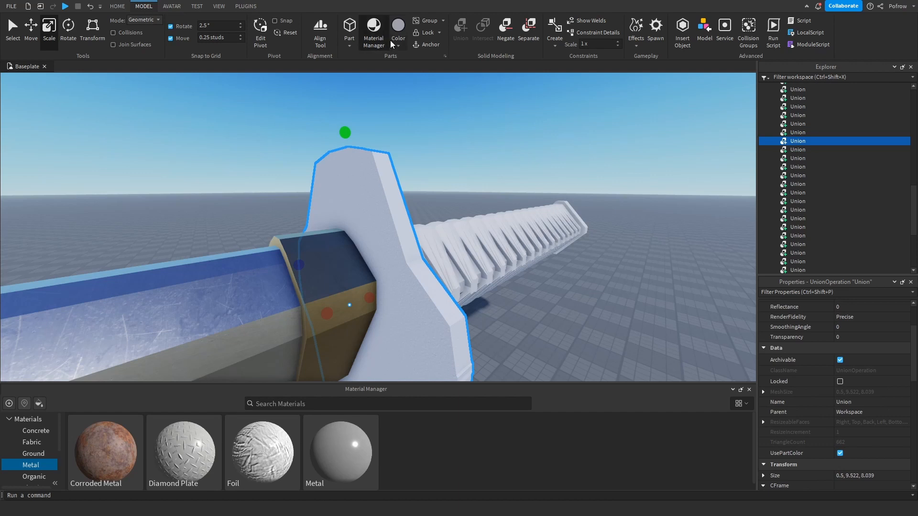
left_click(448, 103)
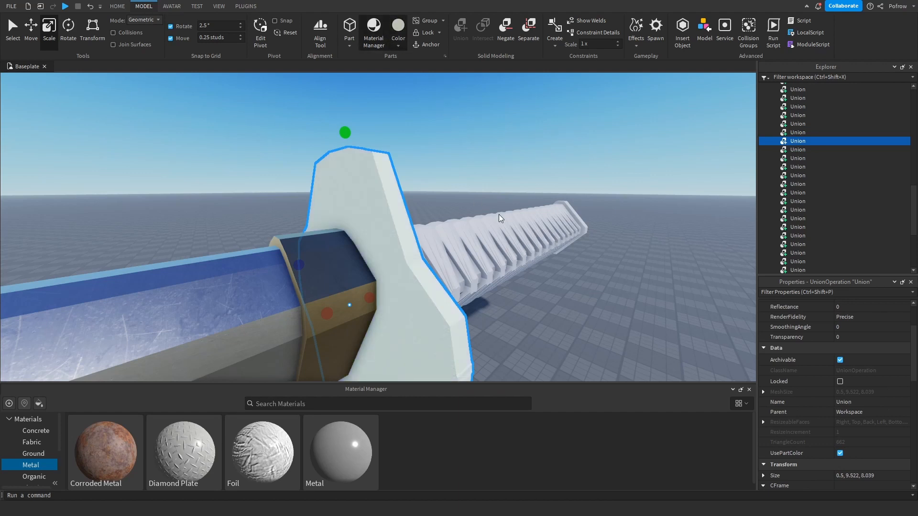
key("ctrl+z")
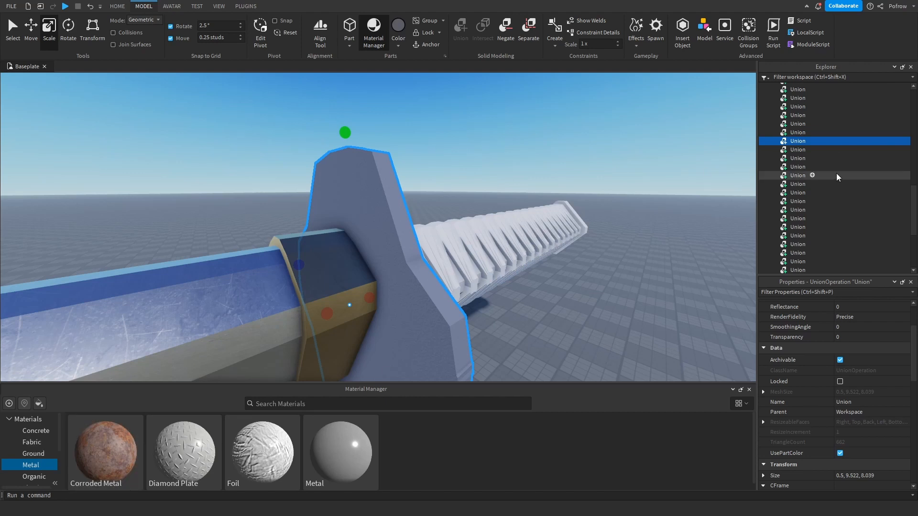
Turn off Use2022Materials in the MaterialService properties.
scroll(837, 177, "up", 10)
left_click(798, 113)
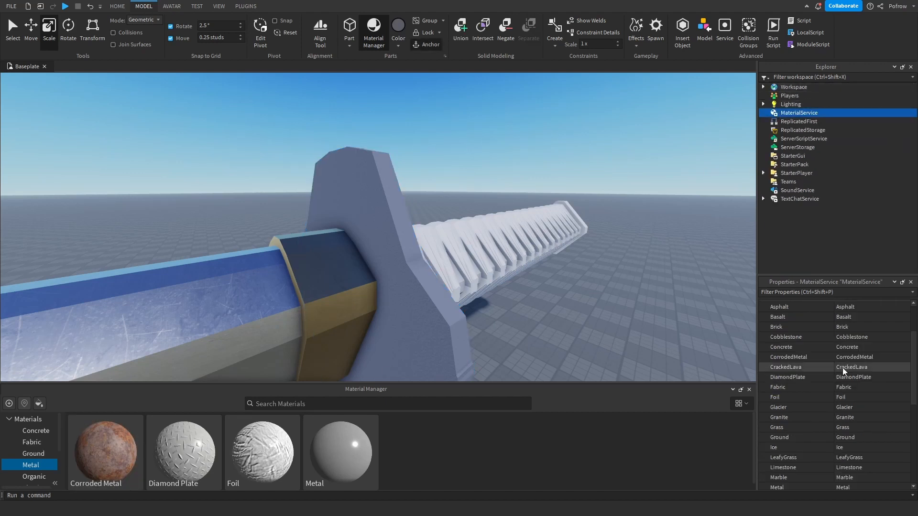
scroll(843, 421, "down", 10)
left_click(840, 442)
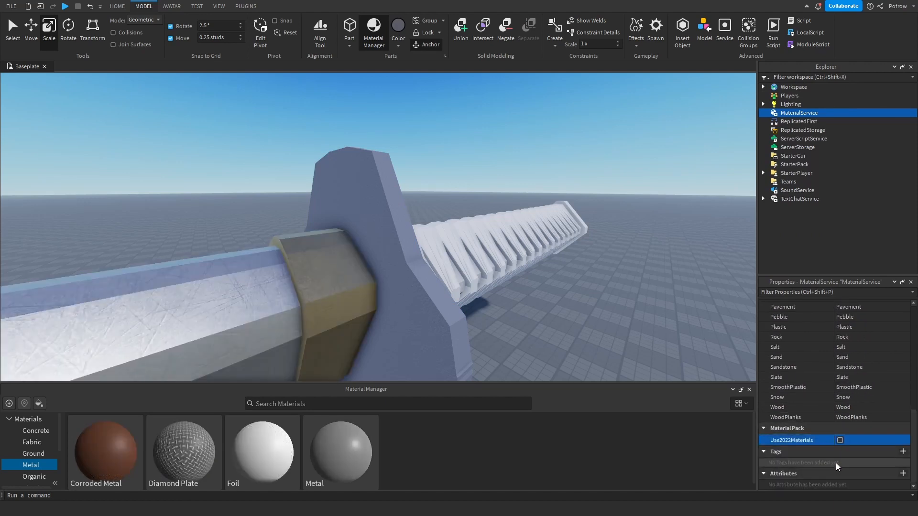
Apply the Wood material to the katana's guard.
left_click(635, 325)
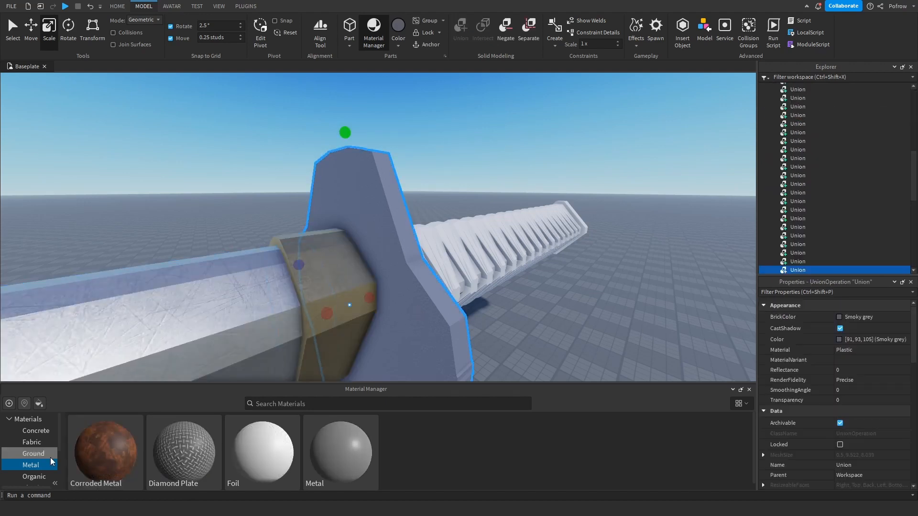
left_click(34, 482)
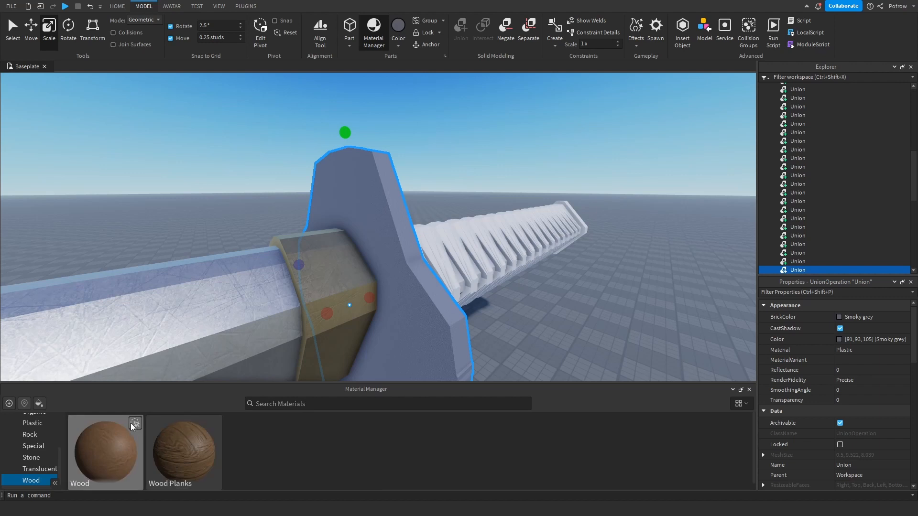
left_click(134, 424)
left_click(482, 352)
left_click(471, 339)
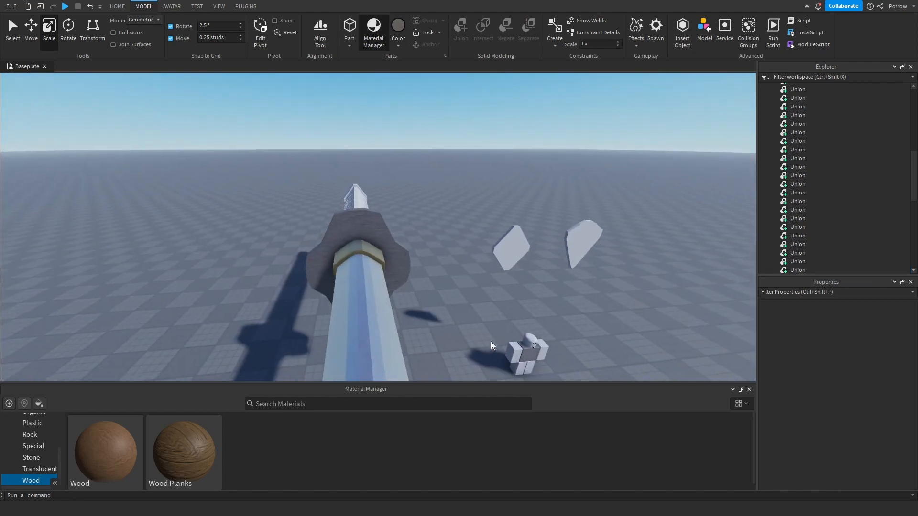
Apply the Metal material to the ring between the guard and the wrapped handle.
key("a")
right_click_drag(490, 341, 481, 331)
key("s")
key("w")
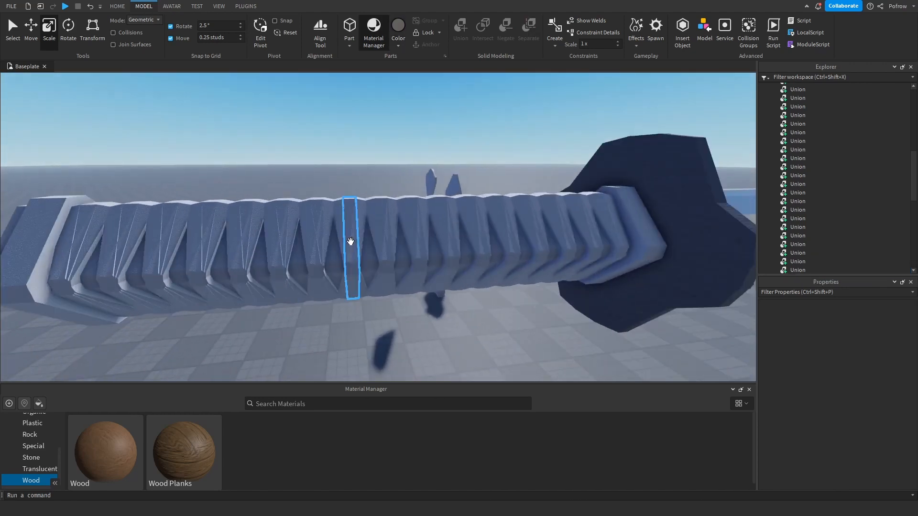
right_click_drag(468, 262, 469, 263)
key("d")
left_click(346, 254)
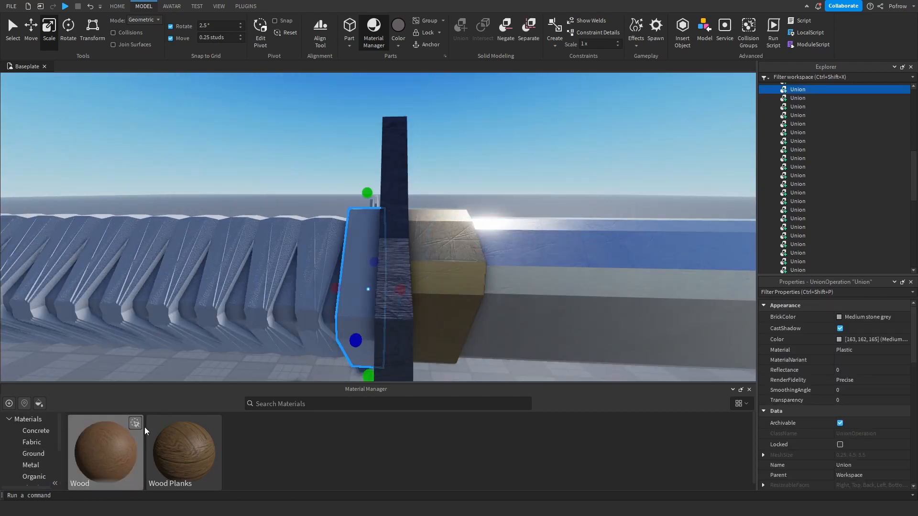
left_click(29, 466)
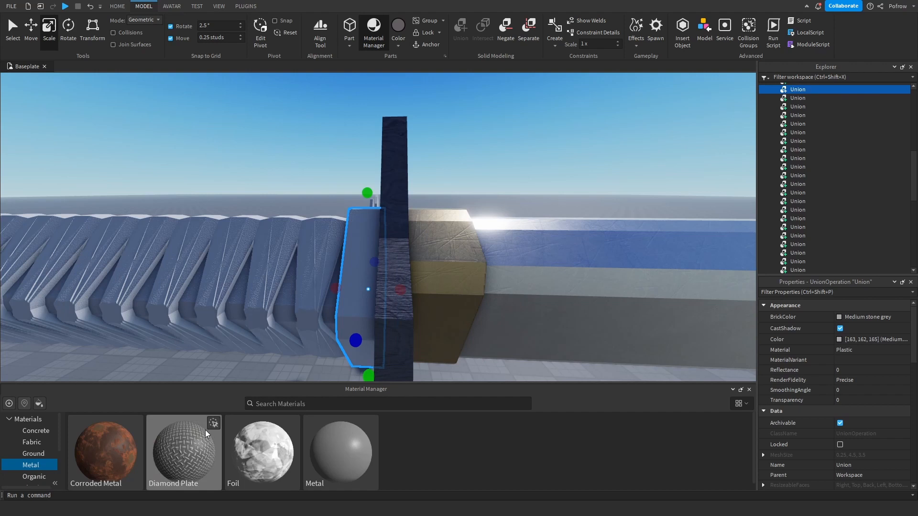
left_click(366, 430)
left_click(369, 424)
left_click(745, 420)
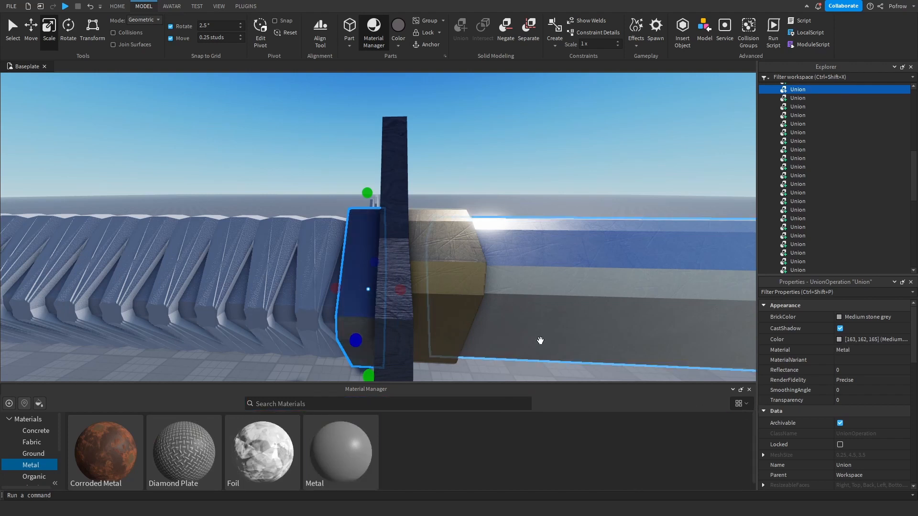
Copy the blade collar's Cashmere colour (211, 190, 150) onto the metal ring between the guard and the wrapped handle.
left_click(459, 316)
left_click(840, 328)
left_click(850, 330)
left_click(881, 350)
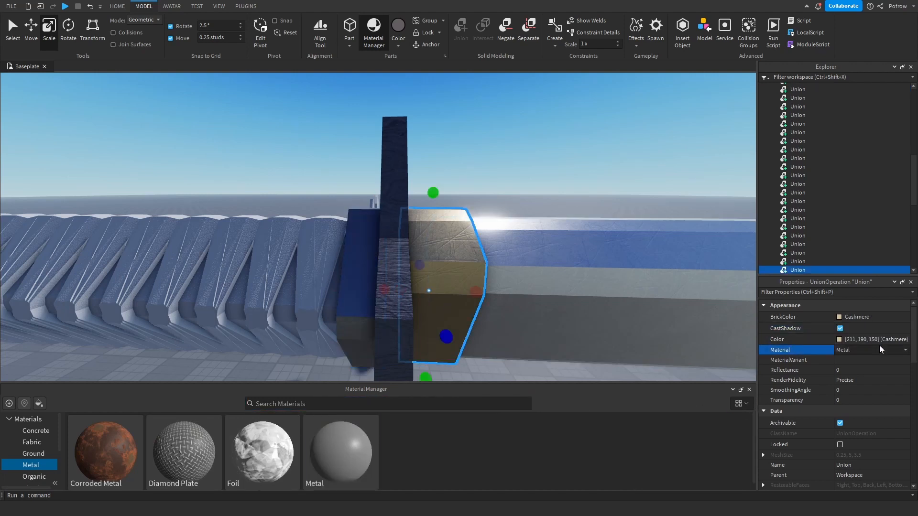
left_click(370, 300)
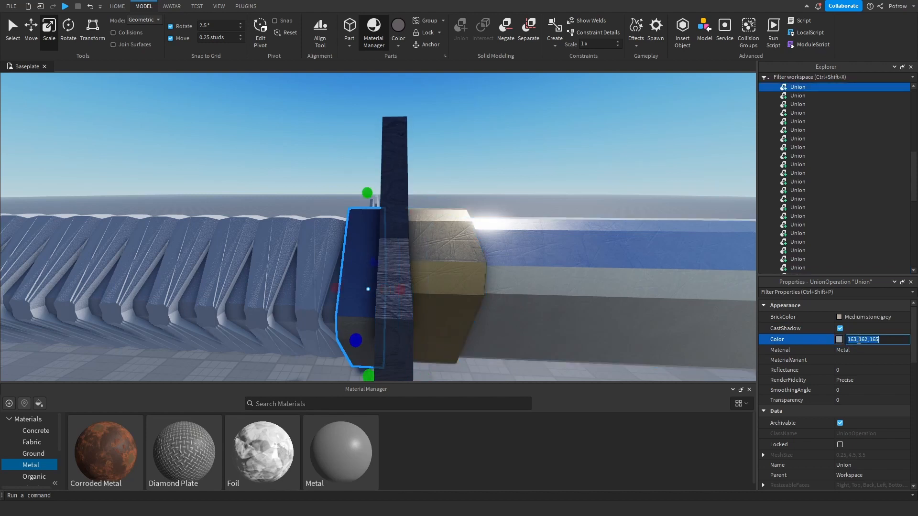
type("211, 190, 150")
key("Return")
left_click(589, 162)
Apply the Metal material and a dark colour to the two end-cap pieces of the handle.
right_click_drag(362, 298, 426, 281)
left_click(404, 277, "ctrl")
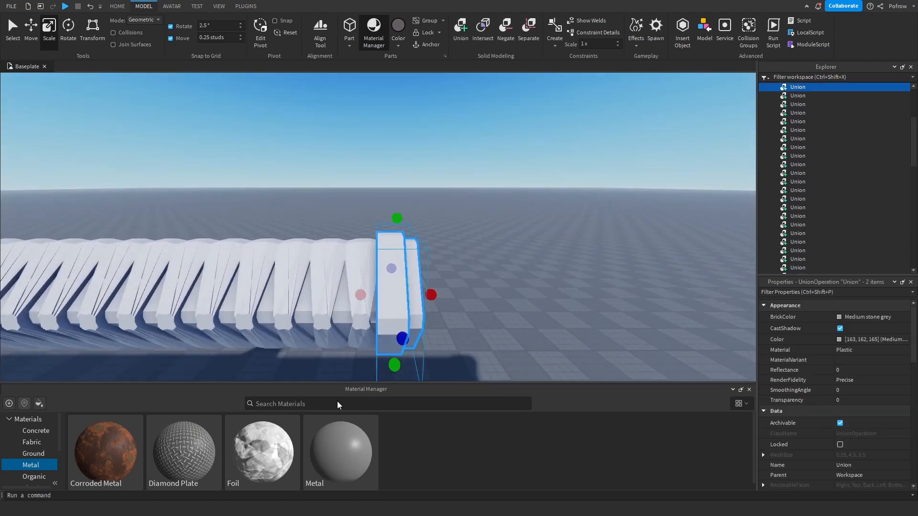
left_click(372, 429)
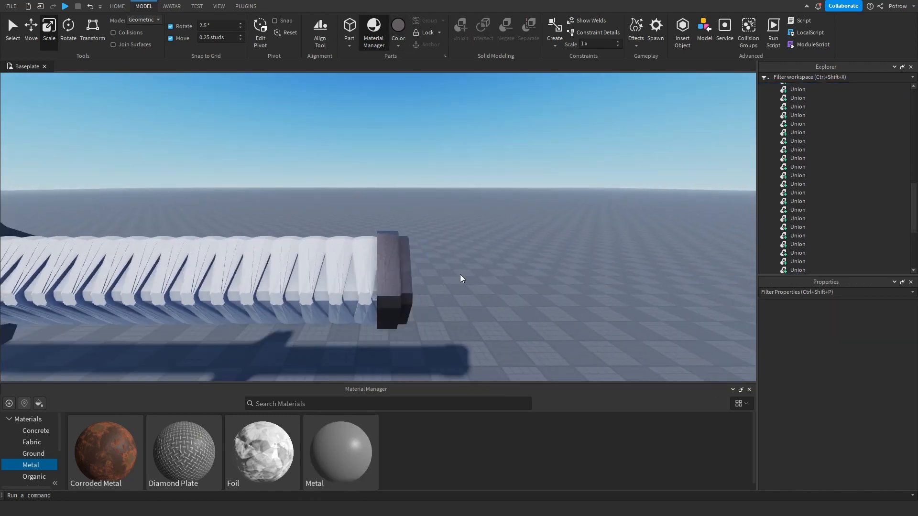
scroll(502, 318, "up", 10)
left_click(748, 389)
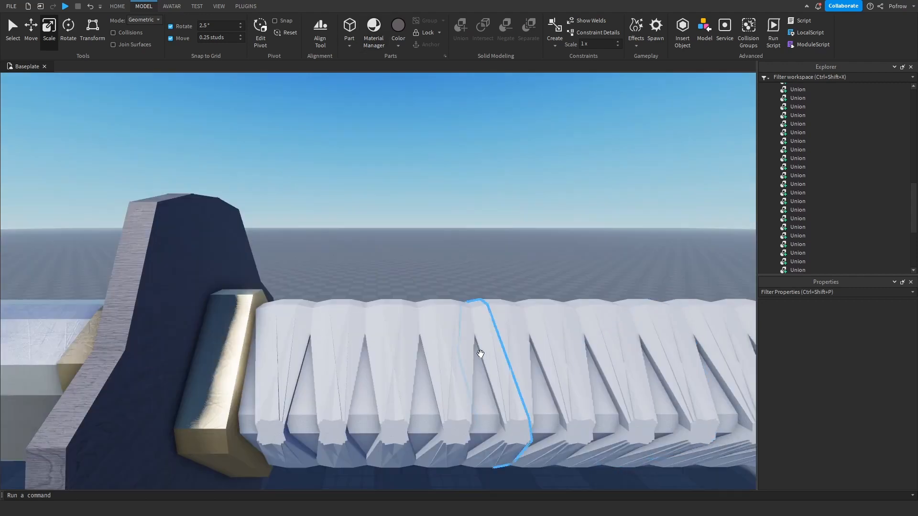
Apply the Wood material to the core underneath the handle's wrapping.
left_click(477, 349)
left_click(374, 39)
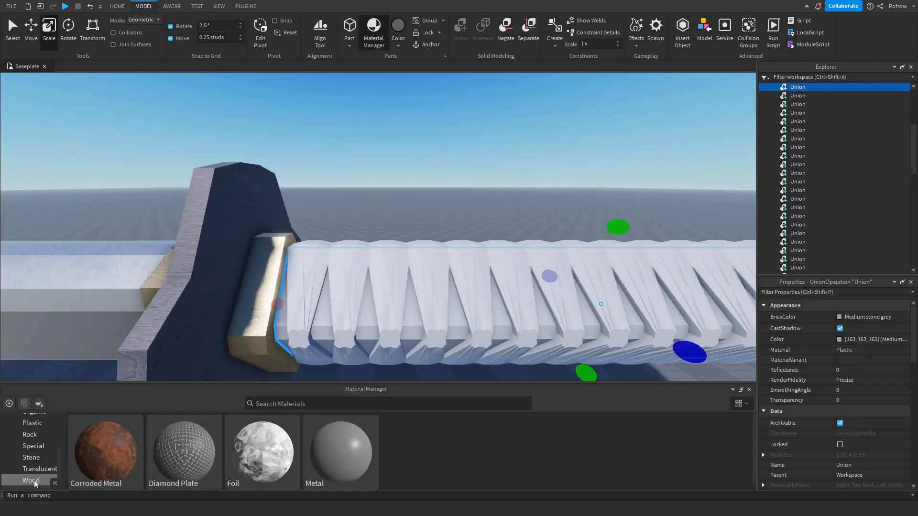
left_click(31, 482)
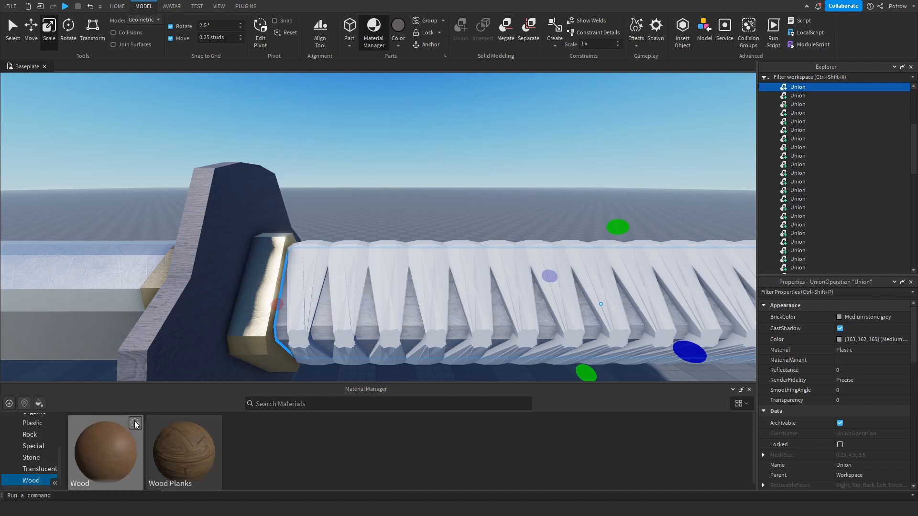
left_click(449, 232)
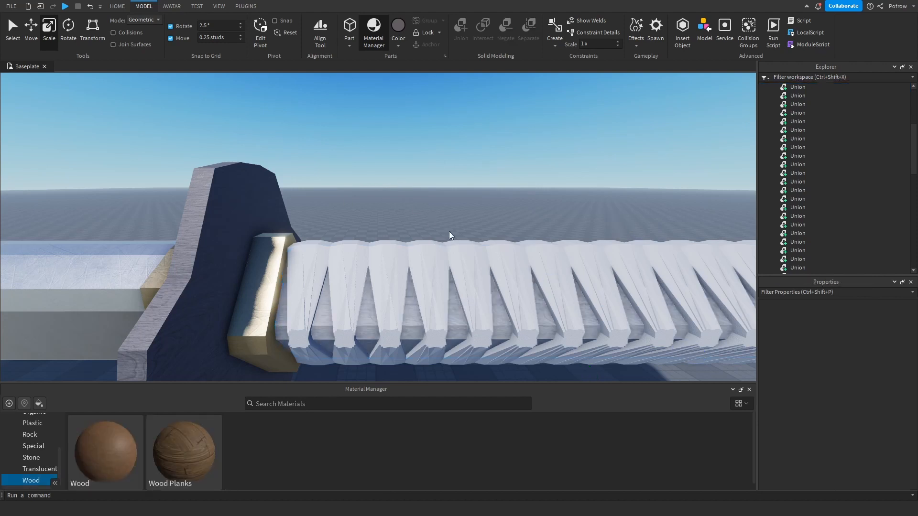
Colour the handle's core Pearl.
key("s")
left_click(749, 389)
left_click(424, 335)
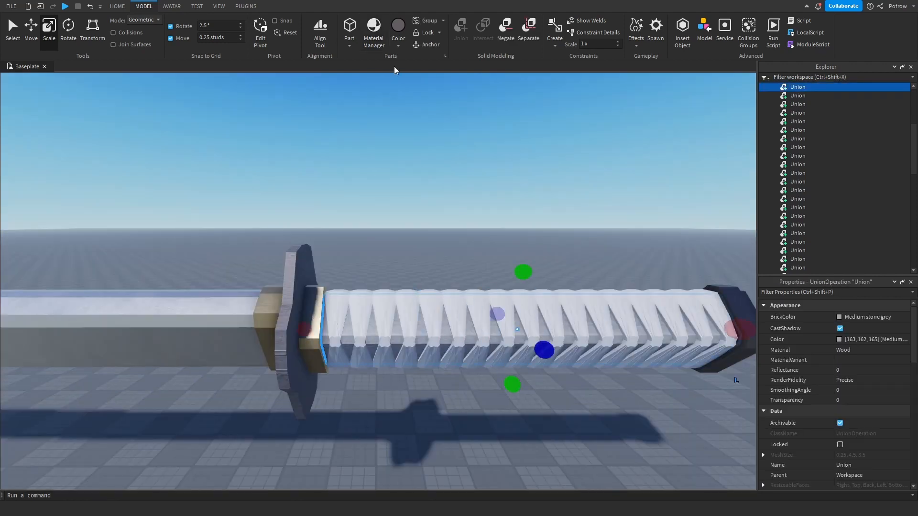
left_click(538, 214)
key("s")
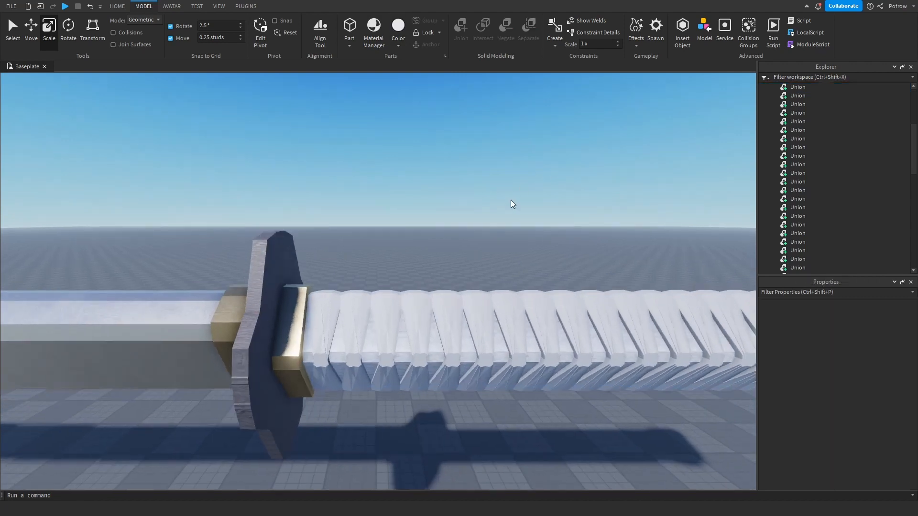
Apply the Wood material and a muted red colour to all the handle's wrapping pieces, leaving out the ring and end caps.
left_click_drag(666, 199, 276, 409)
scroll(276, 408, "up", 3)
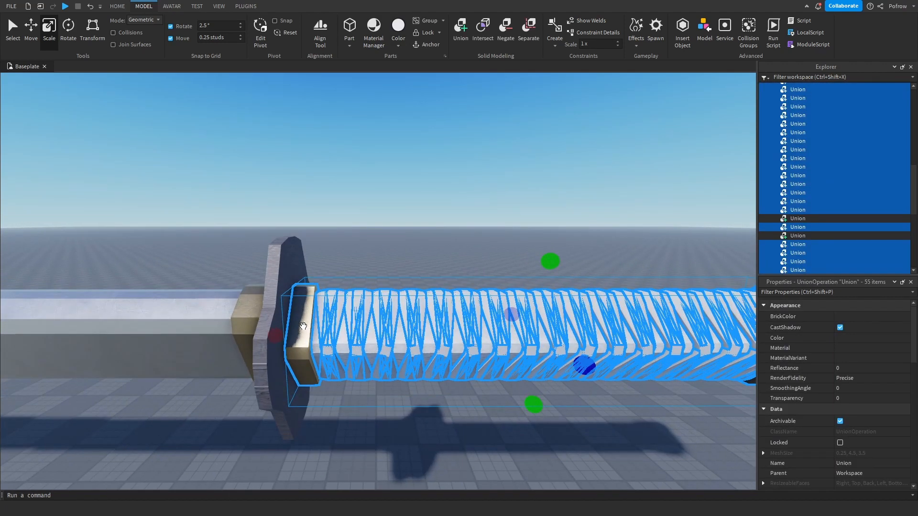
key("w")
key("d")
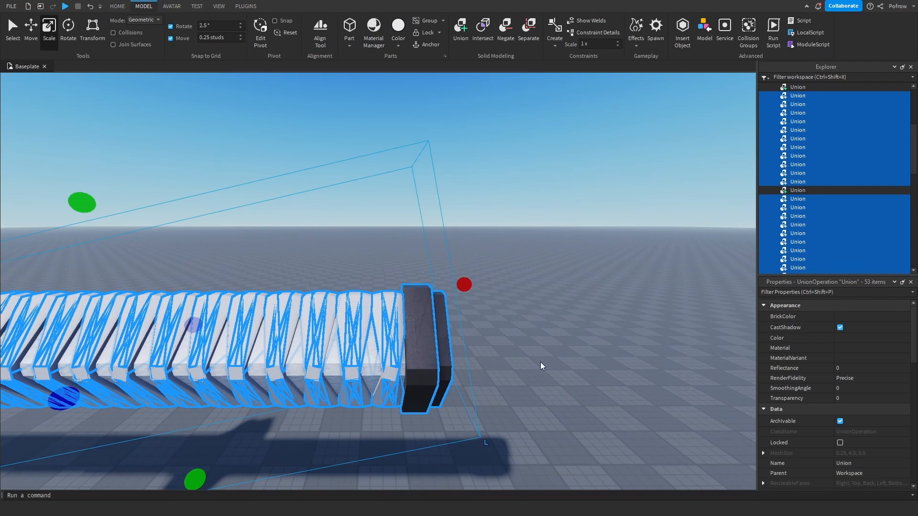
left_click(437, 329, "ctrl")
left_click(429, 322, "ctrl")
key("s")
key("a")
key("w")
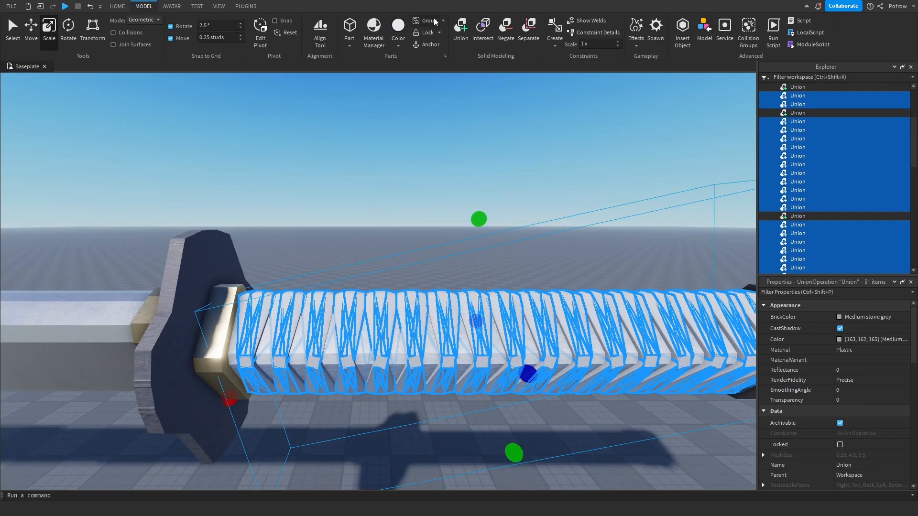
left_click(372, 39)
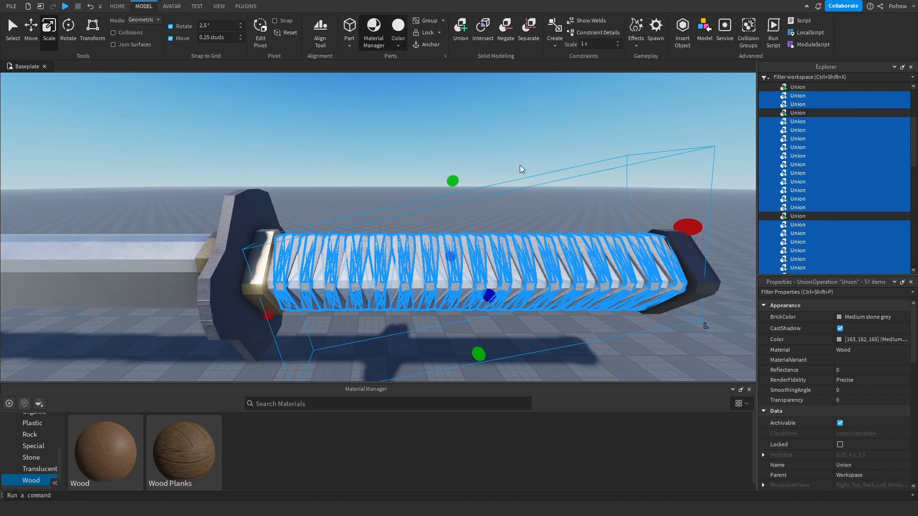
left_click(563, 147)
scroll(424, 284, "down", 5)
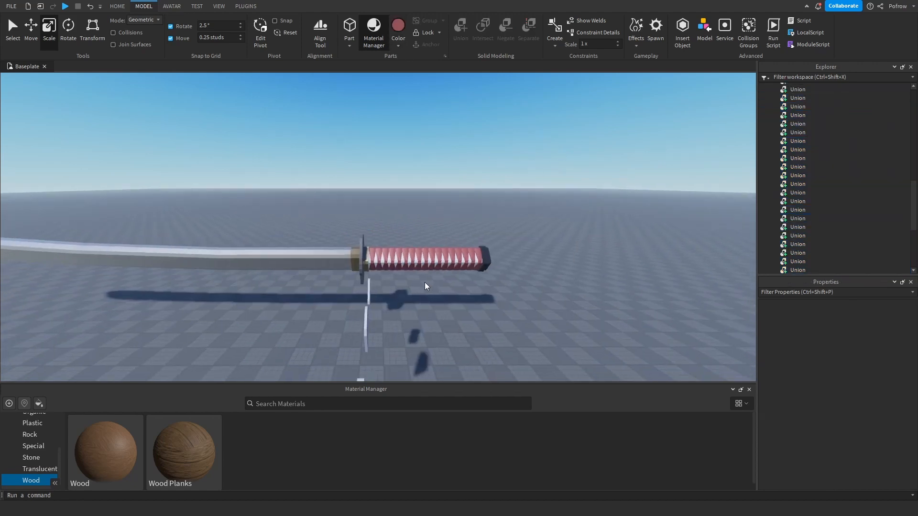
Look through the material categories for the handle's core and apply the Pebble rock material to it.
scroll(424, 282, "up", 5)
scroll(423, 282, "up", 3)
left_click(420, 287)
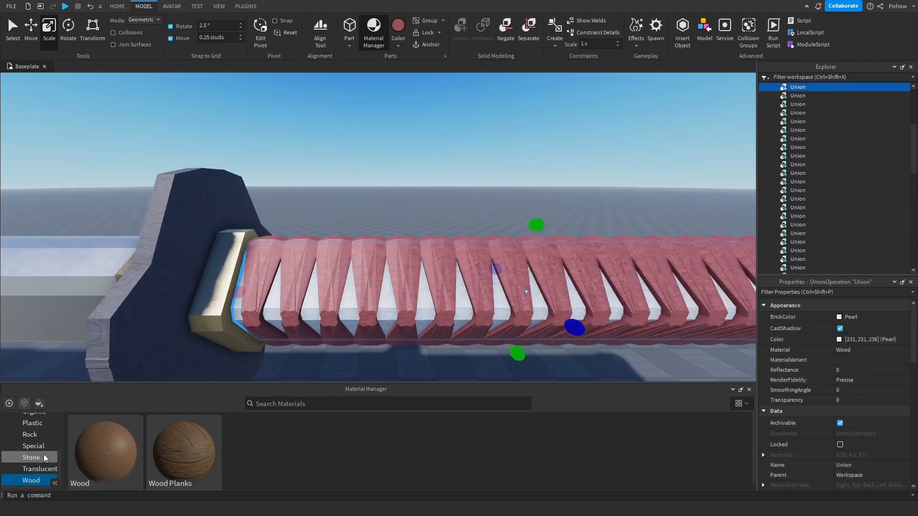
left_click(34, 431)
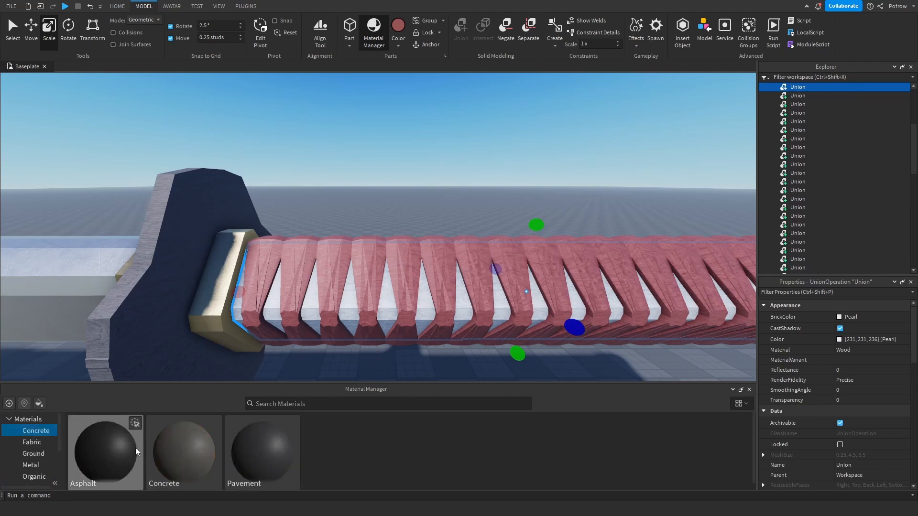
left_click(53, 443)
left_click(46, 453)
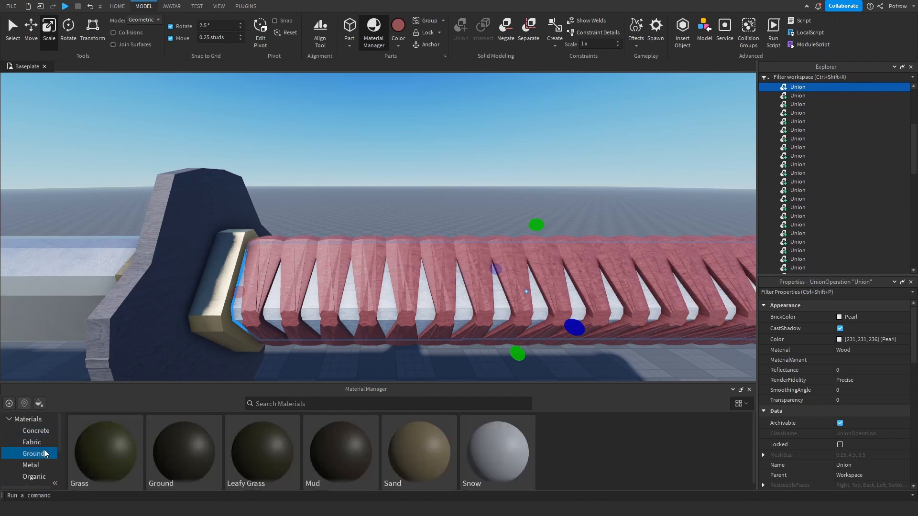
left_click(34, 476)
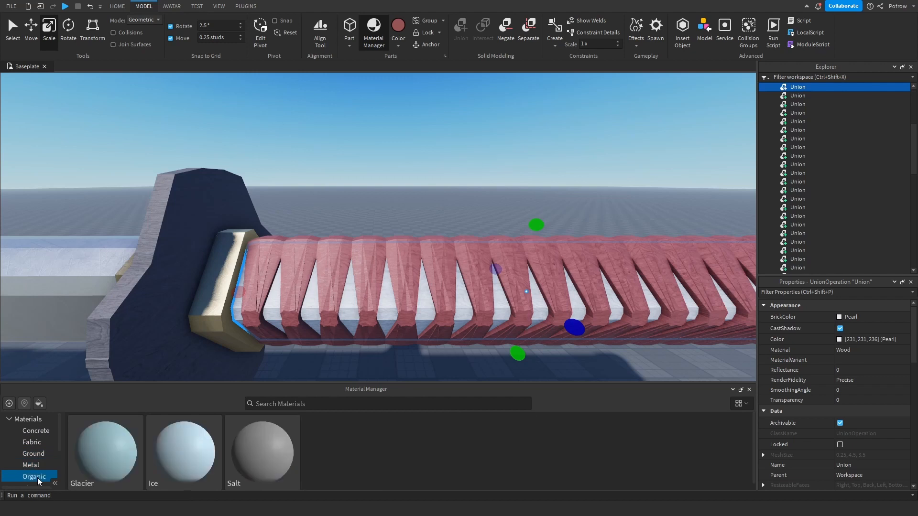
left_click(33, 423)
left_click(30, 435)
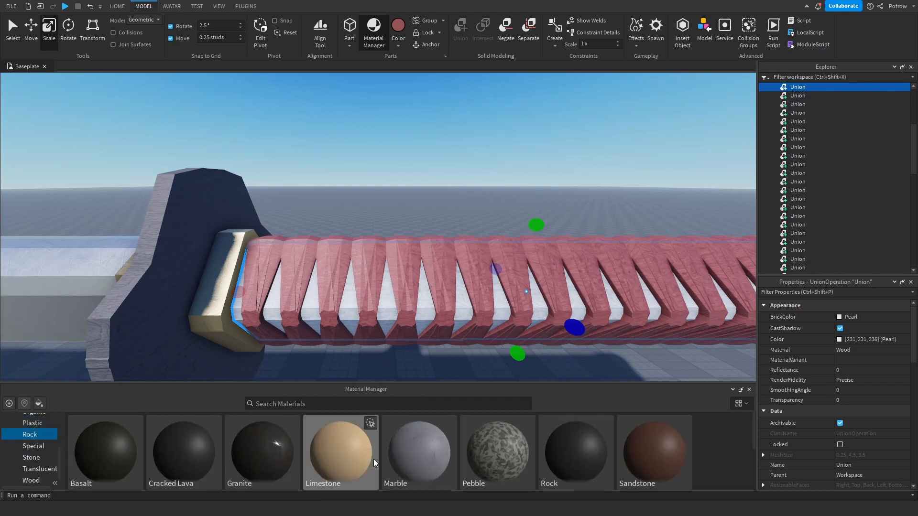
left_click(526, 424)
left_click(530, 200)
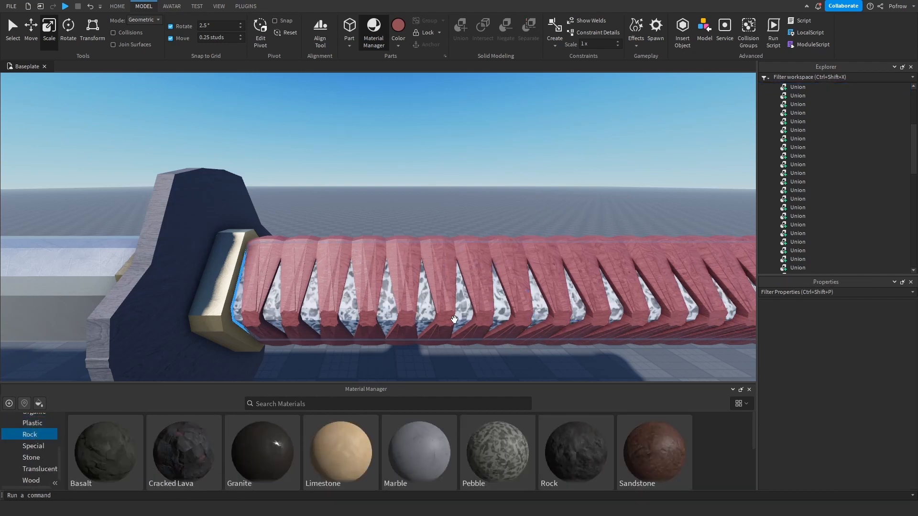
Recolour the handle's pebble core to Fossil.
left_click(459, 318)
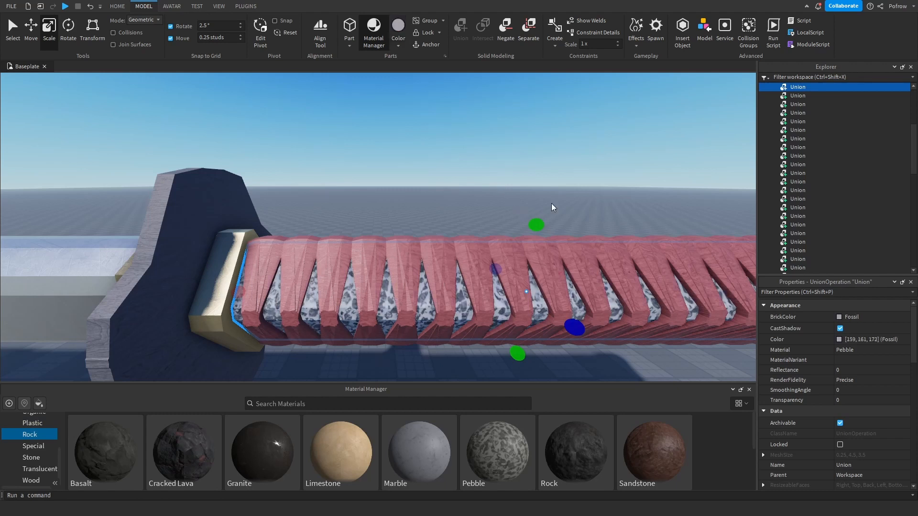
left_click(511, 207)
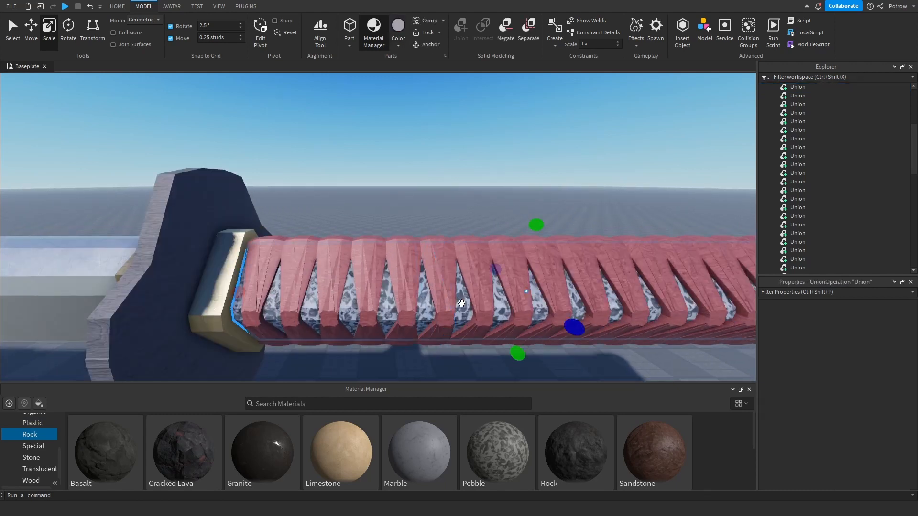
left_click(461, 303)
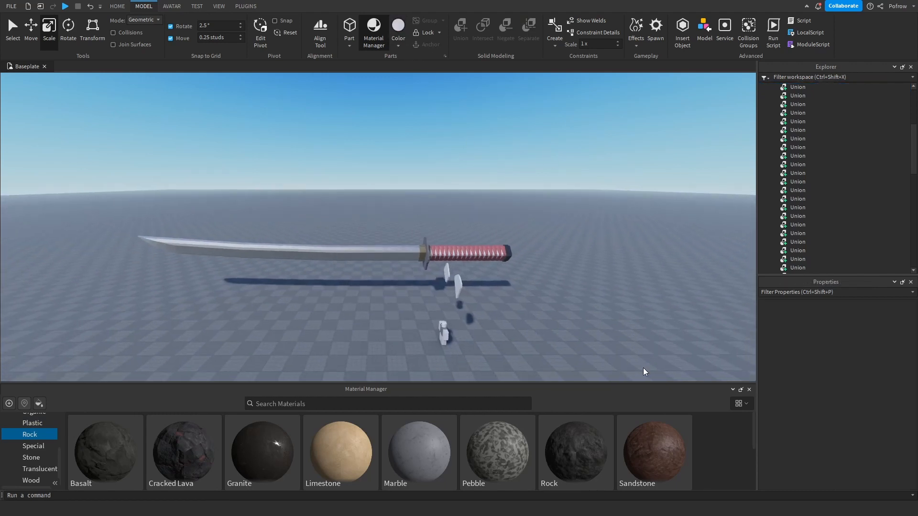
left_click(749, 389)
Group all the katana's parts into one model and try placing a duplicate beside it.
right_click_drag(740, 388, 516, 205)
left_click_drag(467, 121, 352, 440)
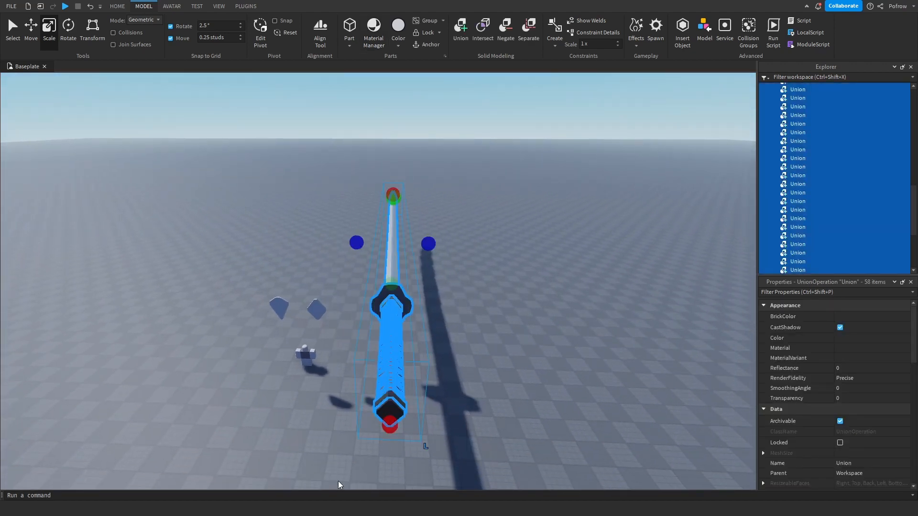
key("ctrl+g")
key("f")
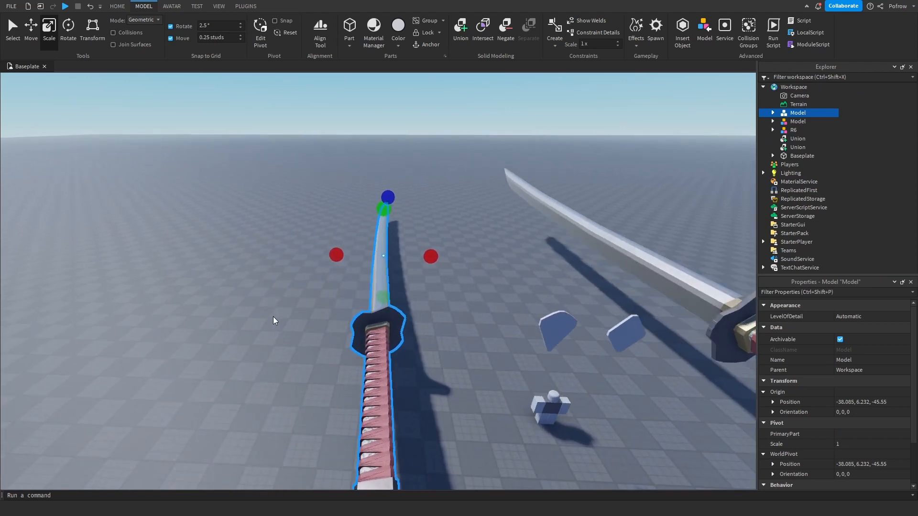
Undo the duplicate katana and ungroup the remaining model into its separate parts.
key("ctrl+z")
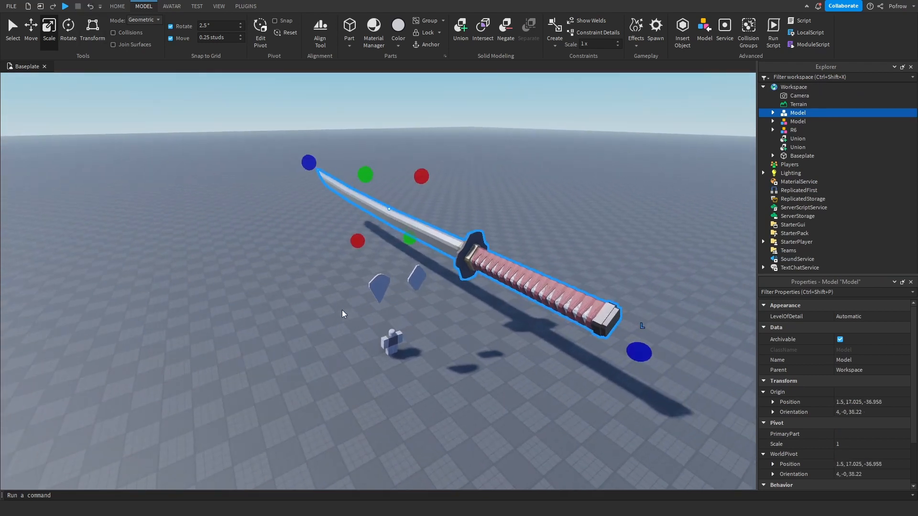
key("ctrl+y")
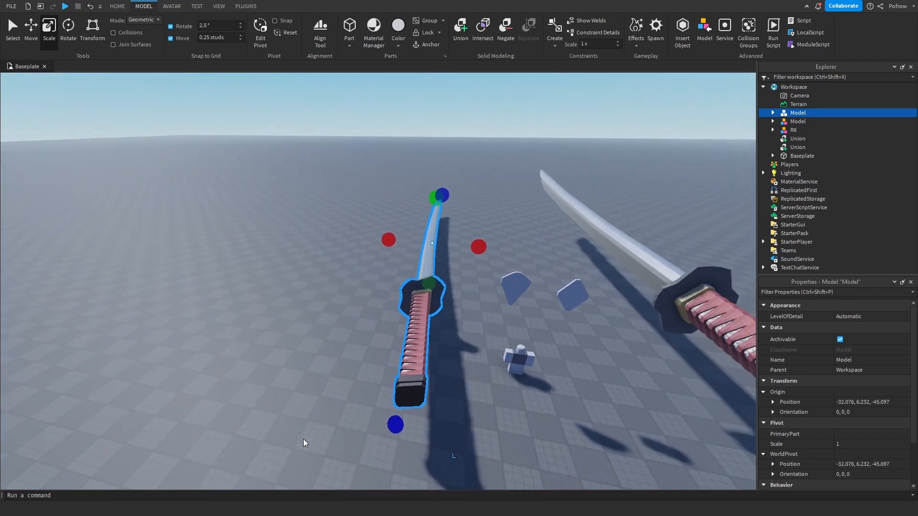
key("ctrl+z")
key("f")
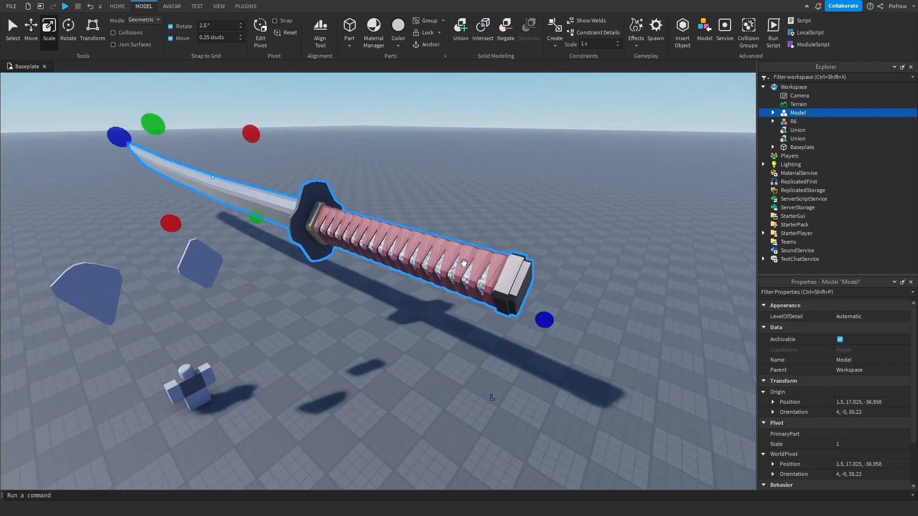
key("ctrl+u")
Insert a block part below the end of the handle and stretch it upward to the handle's height.
scroll(504, 383, "up", 5)
left_click(352, 33)
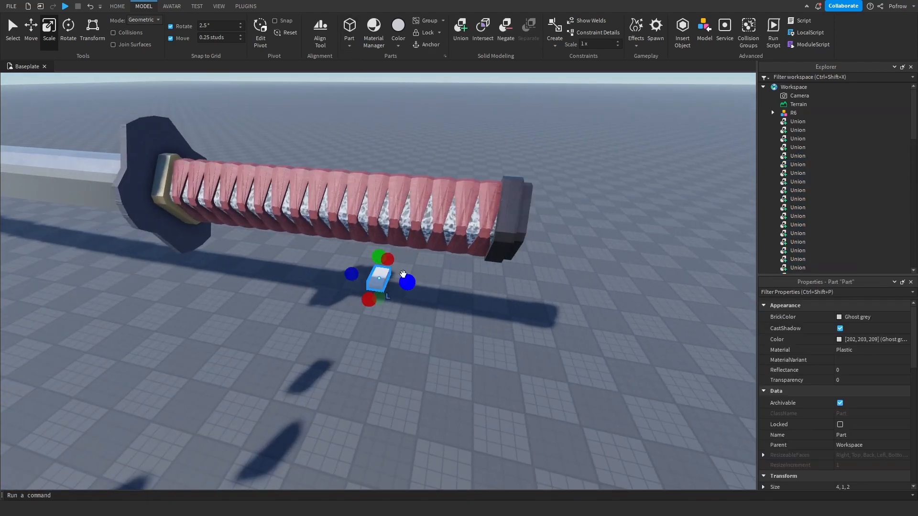
key("s")
key("d")
left_click_drag(381, 280, 366, 344)
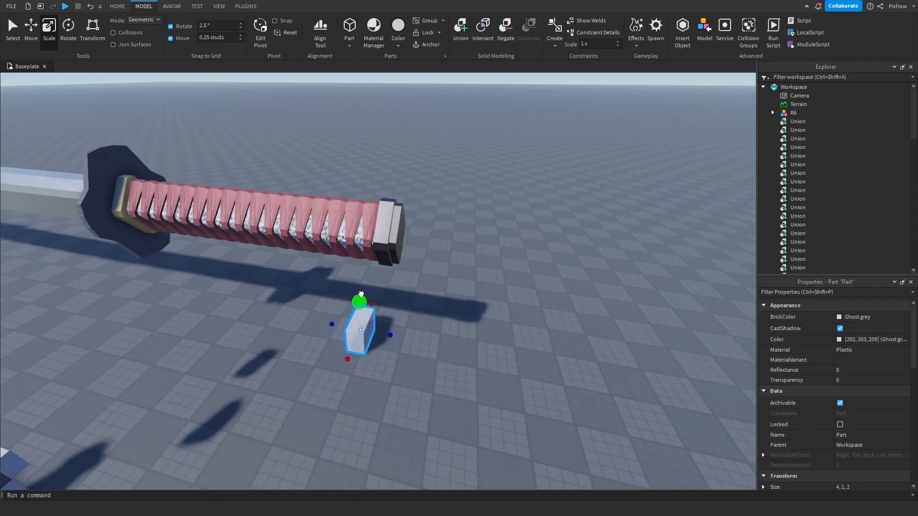
left_click_drag(362, 294, 353, 139)
Resize the block around the wrapped handle to 8.25 × 6.5 × 15.75 studs.
right_click_drag(406, 224, 402, 249)
key("d")
left_click_drag(408, 301, 388, 306)
key("d")
key("w")
key("d")
right_click_drag(388, 306, 383, 306)
left_click_drag(393, 386, 396, 281)
right_click_drag(397, 281, 325, 260)
left_click_drag(325, 261, 532, 263)
left_click(547, 389)
key("a")
right_click_drag(547, 389, 565, 393)
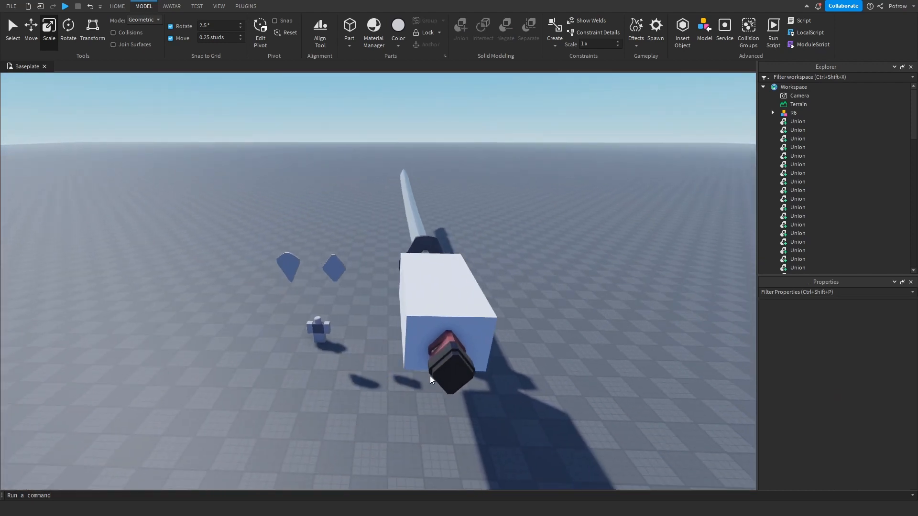
Set the transparency of the block around the handle to 1.
left_click(869, 381)
left_click(873, 381)
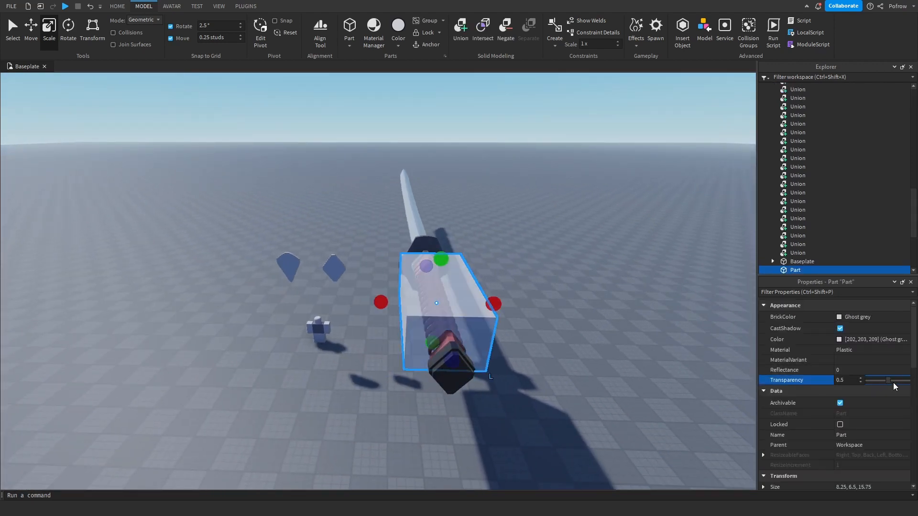
left_click_drag(890, 381, 912, 382)
left_click(684, 409)
Group all the katana's parts with the transparent block into one model and select the block inside it.
key("d")
key("s")
left_click_drag(483, 142, 322, 456)
key("w")
key("ctrl+g")
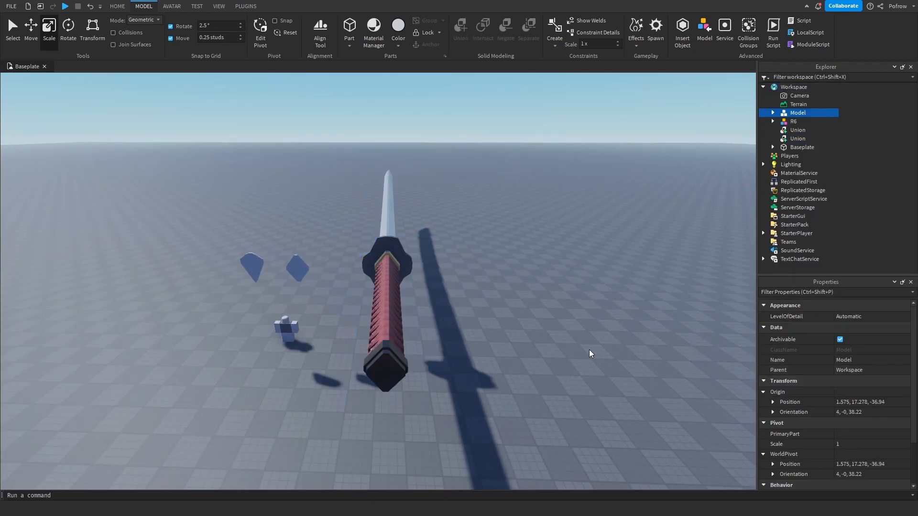
left_click(410, 311)
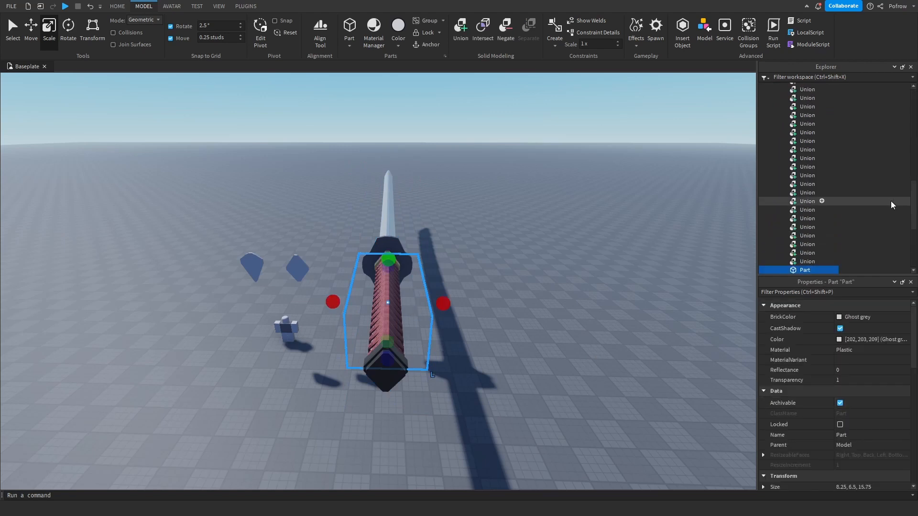
Try to set the katana model's primary part by picking the transparent block in the 3D view.
scroll(875, 210, "up", 10)
left_click(795, 113)
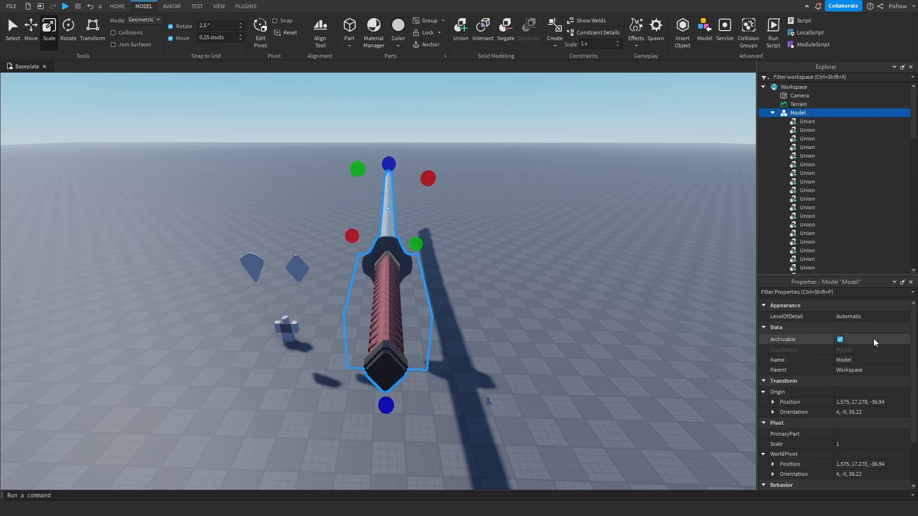
scroll(844, 385, "down", 2)
left_click(855, 405)
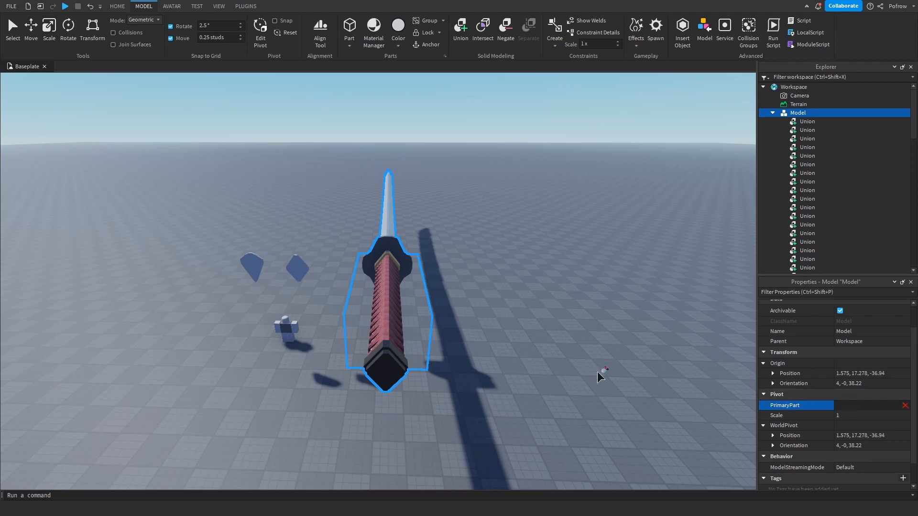
key("Escape")
scroll(480, 313, "up", 5)
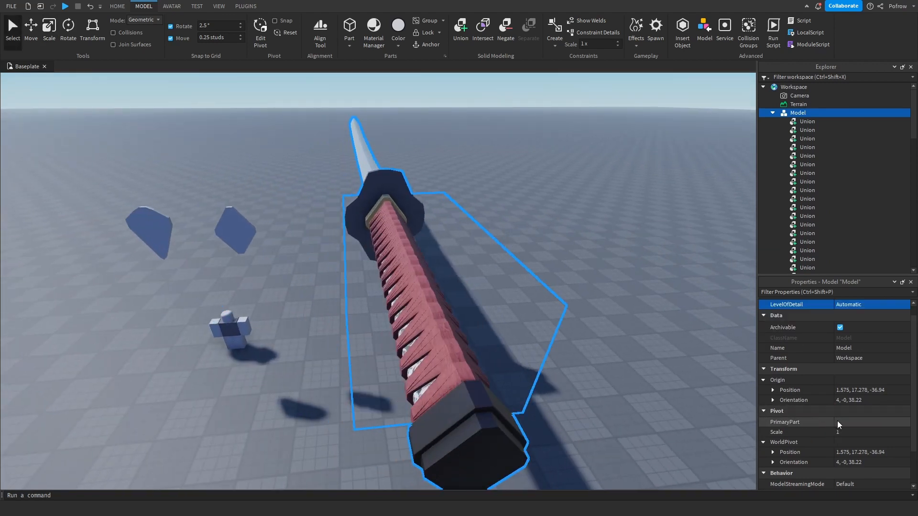
left_click(808, 422)
right_click_drag(376, 329, 452, 309)
left_click(616, 309)
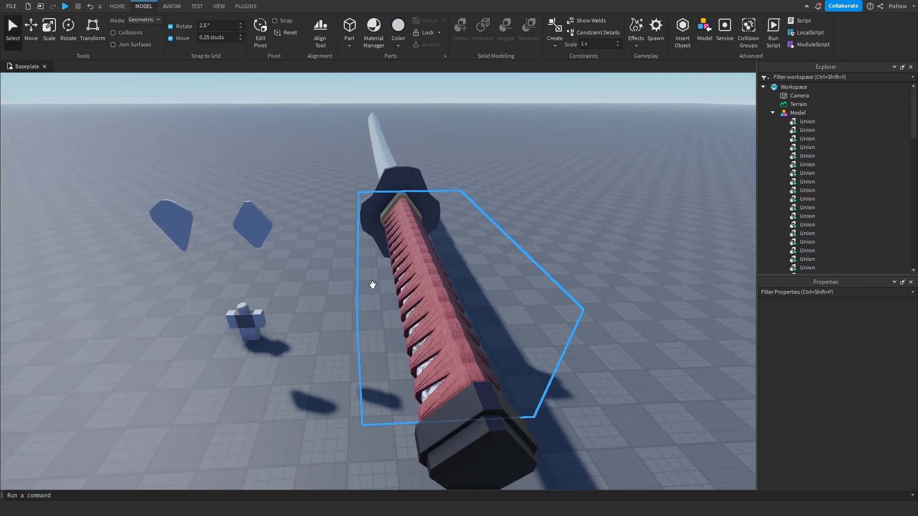
Rename the transparent block to "a" and assign it as the katana model's primary part.
left_click(371, 285)
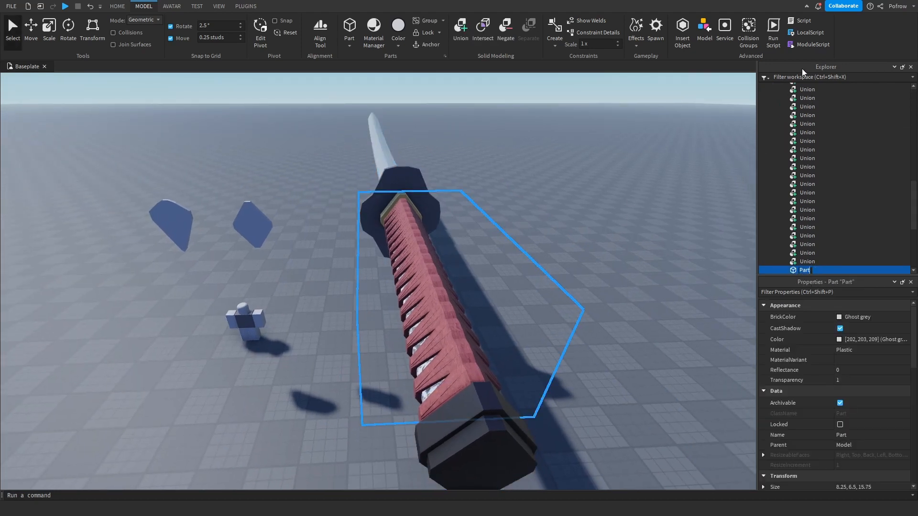
left_click(665, 384)
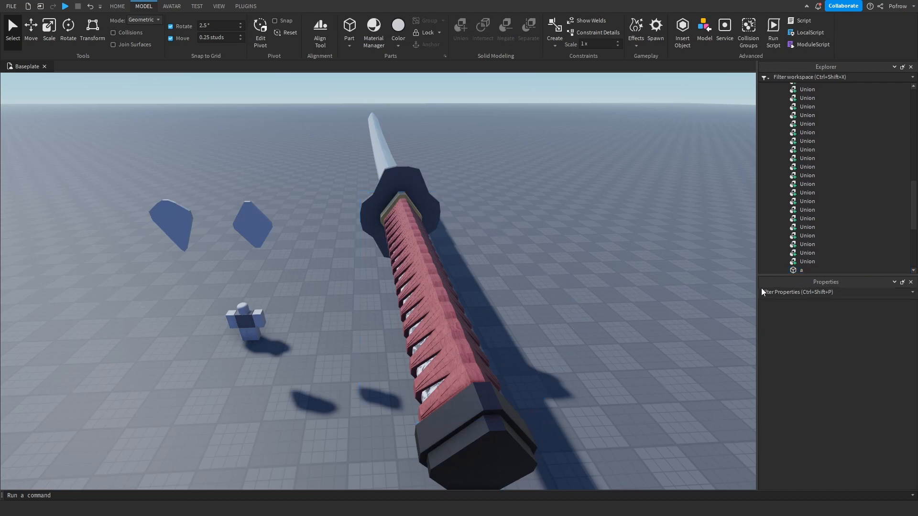
scroll(792, 149, "up", 12)
left_click(797, 104)
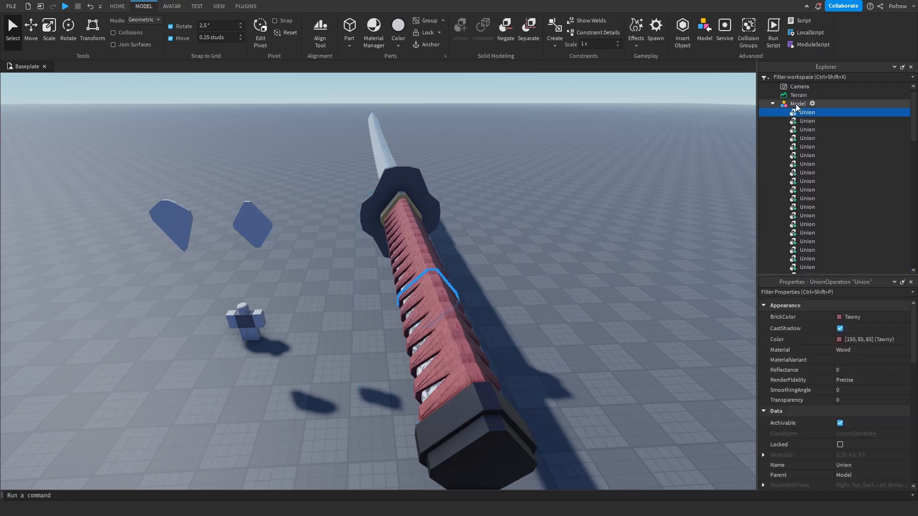
left_click(856, 378)
scroll(819, 251, "down", 3)
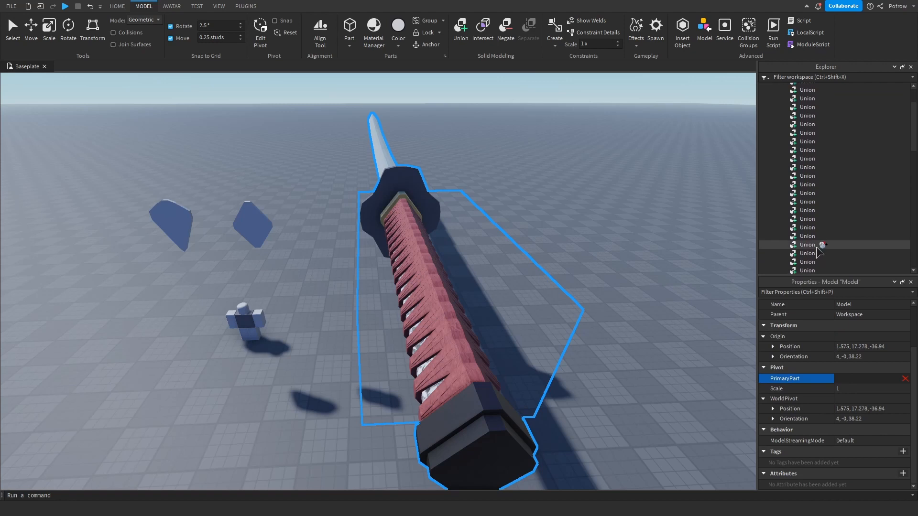
scroll(819, 250, "down", 5)
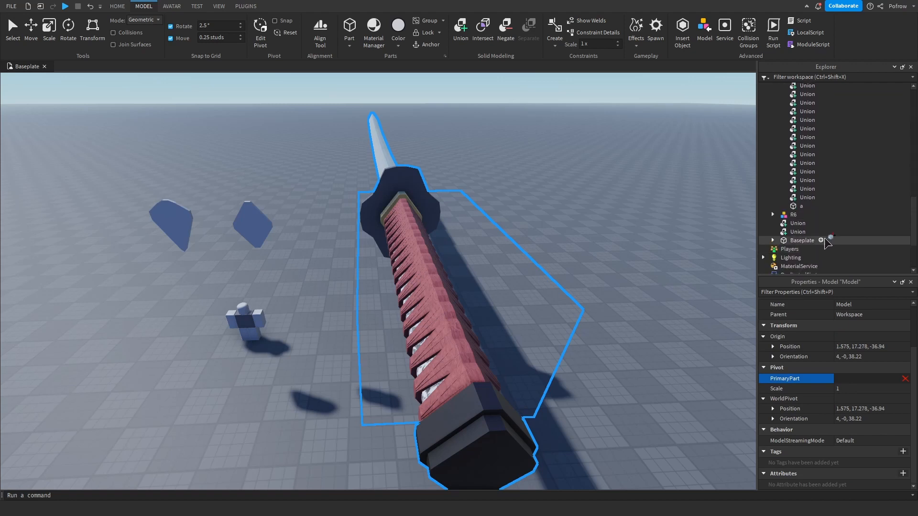
left_click(804, 207)
left_click(631, 292)
Duplicate the katana model, place the copy beside the original and shrink it to a scale of about 0.116.
right_click_drag(631, 292, 437, 307)
left_click(437, 308)
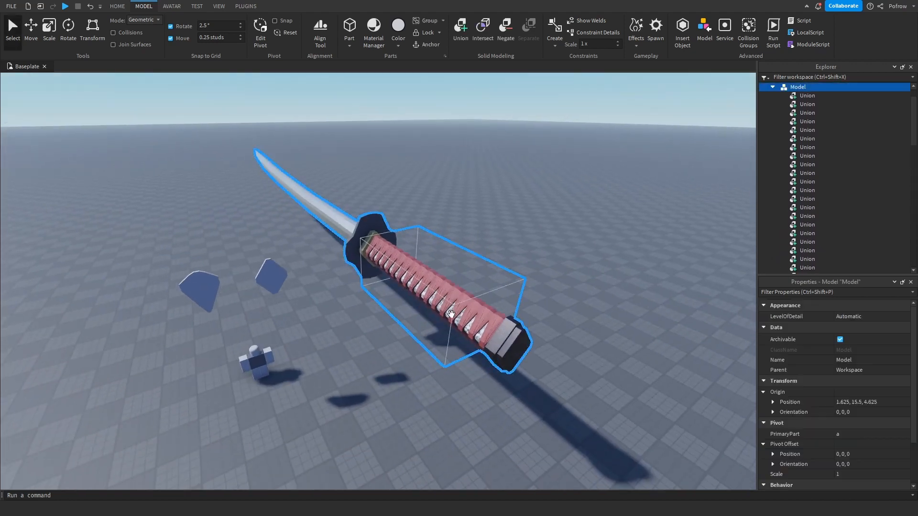
key("ctrl+d")
left_click_drag(444, 296, 489, 354)
key("w")
left_click(118, 6)
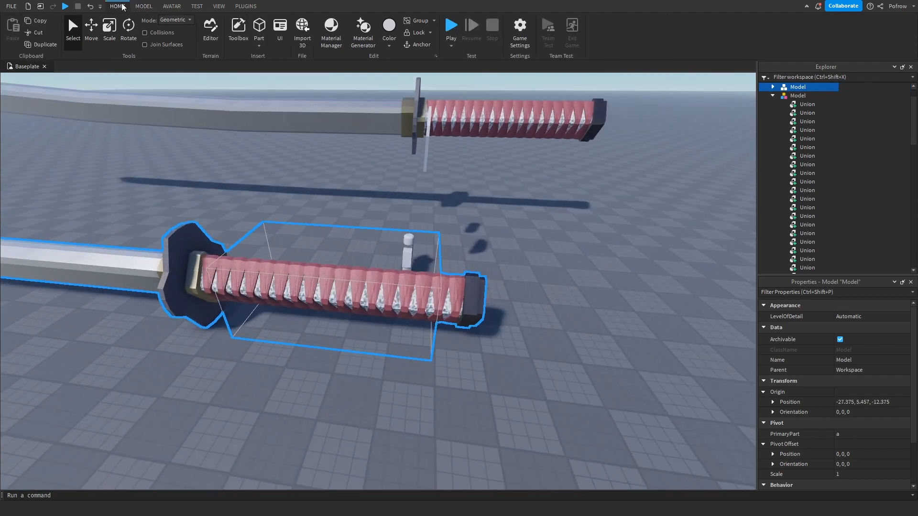
left_click(110, 30)
right_click_drag(192, 235, 190, 233)
left_click_drag(124, 223, 486, 338)
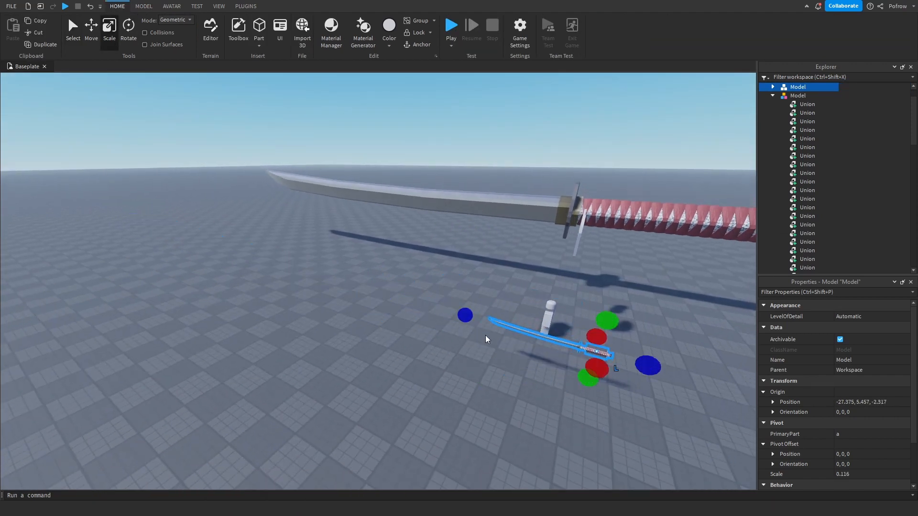
Move the small katana copy to the R6 character and shrink it to a scale of about 0.057.
key("w")
right_click_drag(486, 338, 606, 331)
left_click_drag(605, 331, 410, 261)
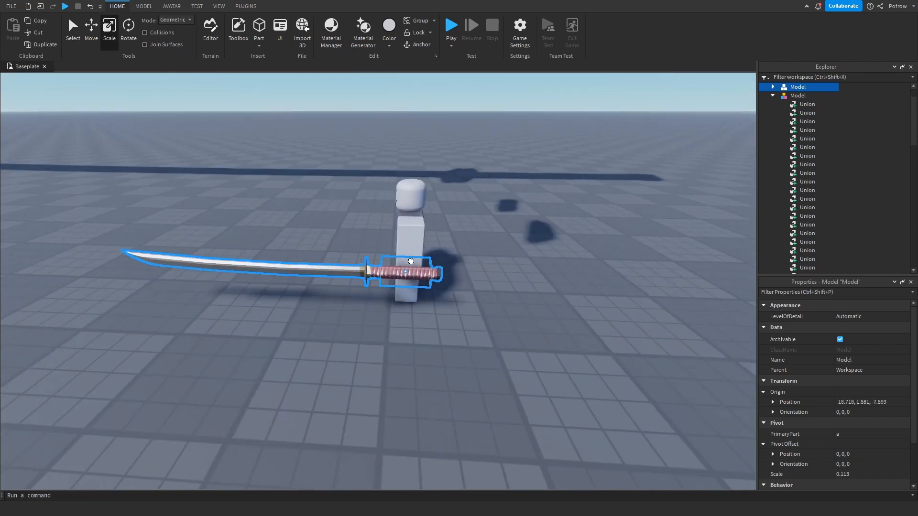
key("w")
right_click_drag(389, 329, 439, 331)
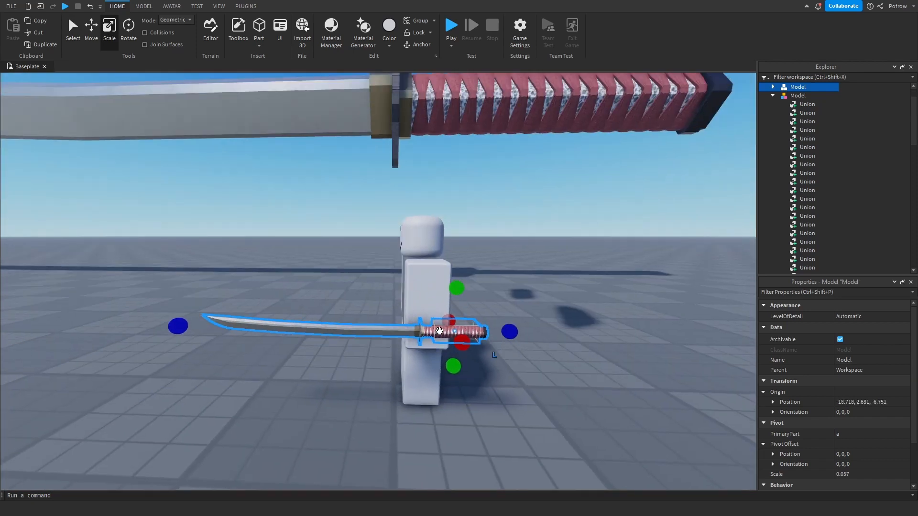
Place the small katana at the character's hand and reduce its scale to about 0.05.
left_click(571, 368)
right_click_drag(572, 366, 569, 367)
key("w")
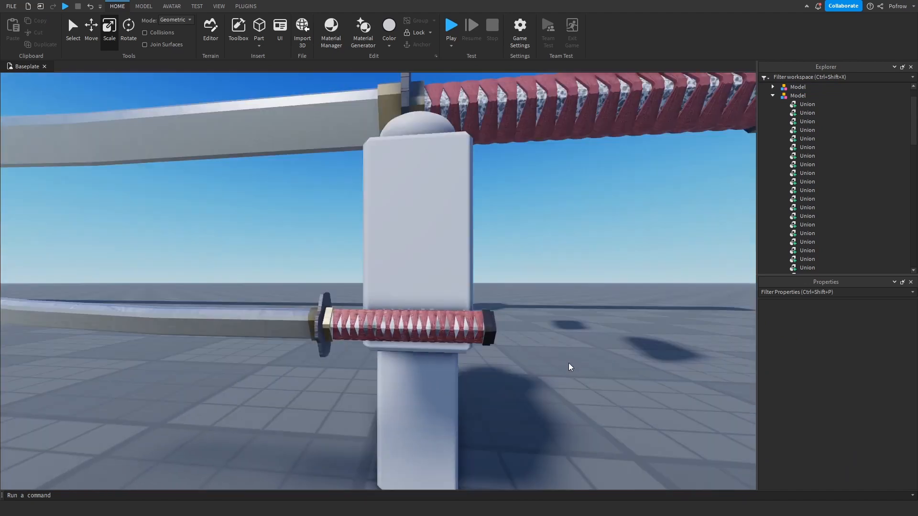
left_click(441, 321)
key("s")
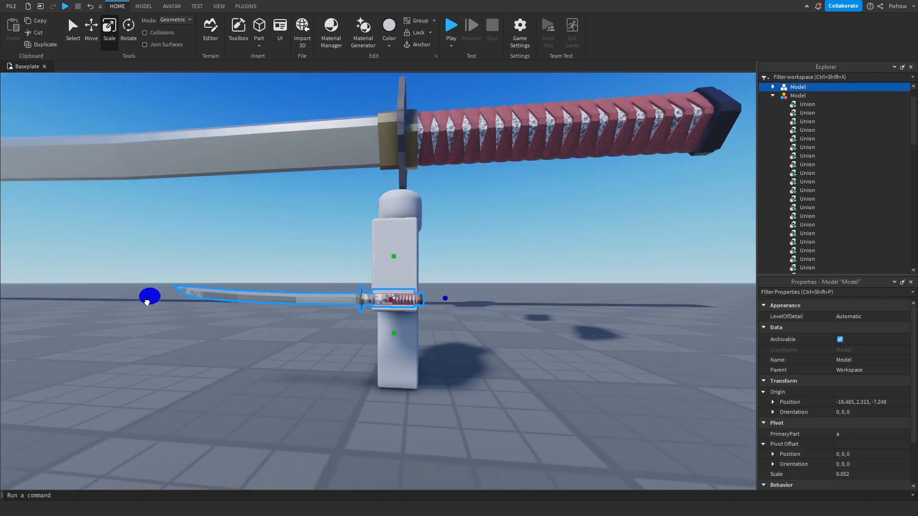
left_click_drag(147, 302, 156, 303)
Examine from several angles and distances how the small katana's handle fits the character's arm.
left_click(311, 389)
key("a")
right_click_drag(311, 389, 297, 388)
key("w")
key("d")
key("w")
key("s")
key("a")
key("d")
key("a")
key("s")
key("w")
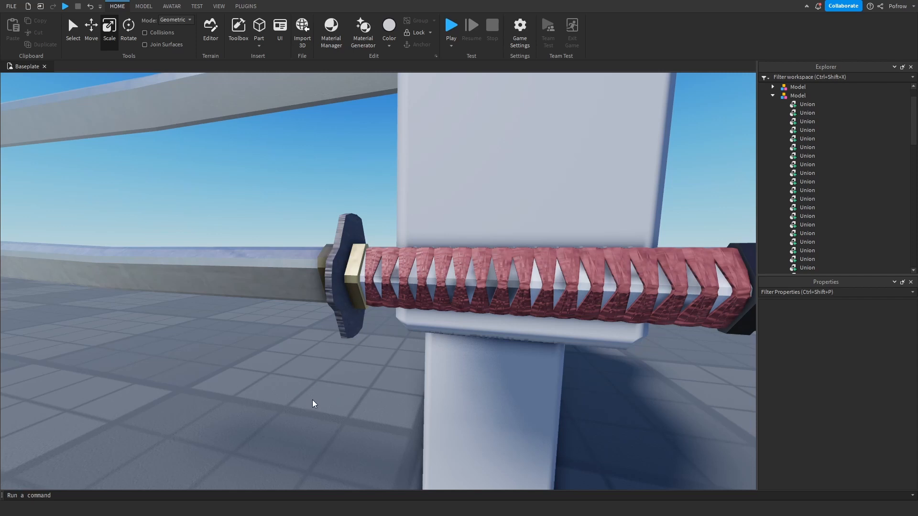
key("s")
right_click_drag(312, 400, 311, 400)
key("w")
key("s")
key("w")
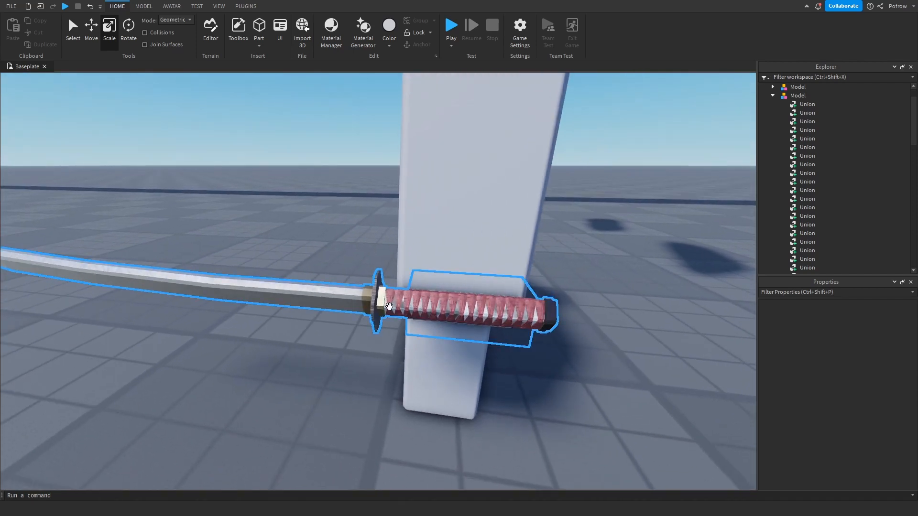
Delete the small katana copy at the character's hand.
left_click(390, 307)
key("s")
key("w")
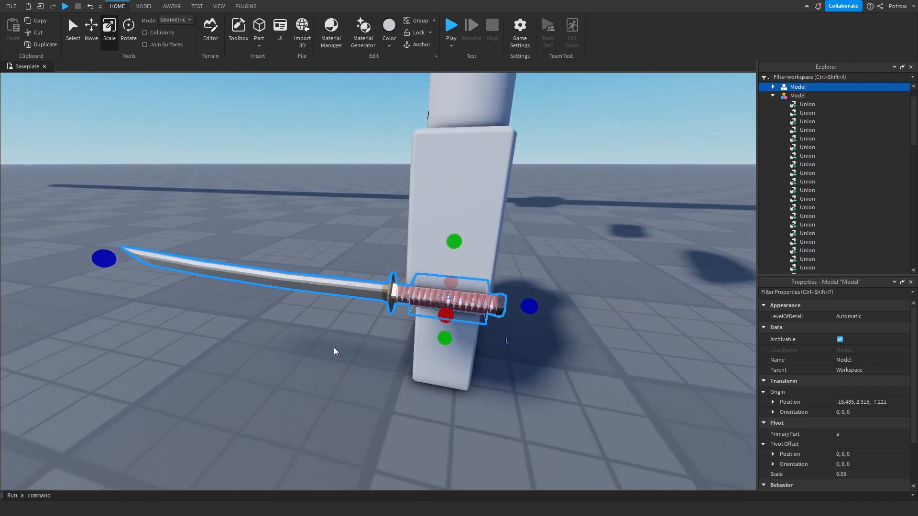
key("Delete")
Ungroup the full-size katana model into its separate parts.
right_click_drag(335, 351, 336, 349)
key("w")
left_click(390, 322)
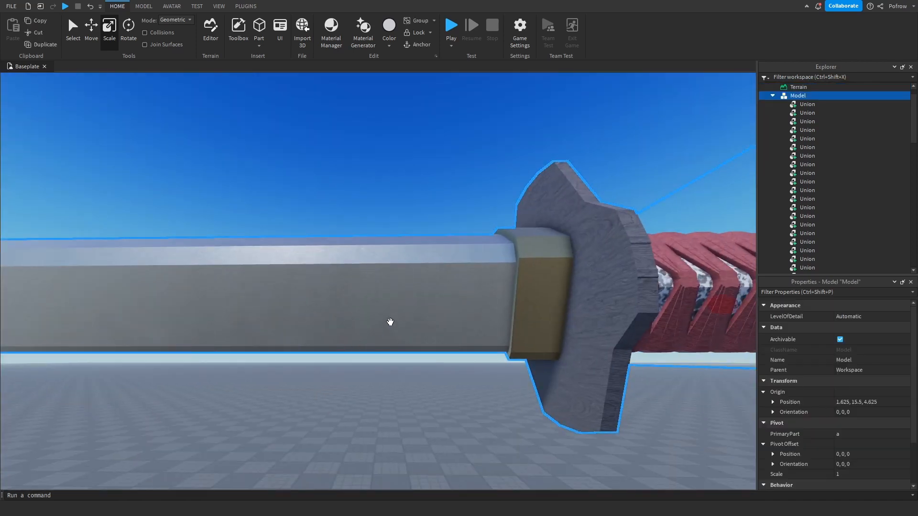
key("ctrl+u")
Examine the ungrouped katana's blade and the area around its guard from several sides.
left_click(479, 434)
right_click_drag(479, 448, 478, 450)
key("w")
key("s")
left_click(367, 307)
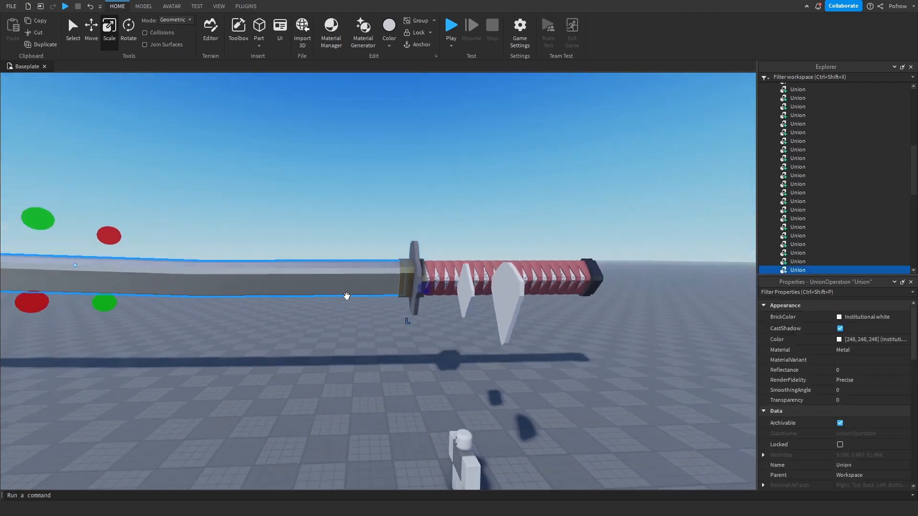
key("a")
key("s")
key("w")
key("d")
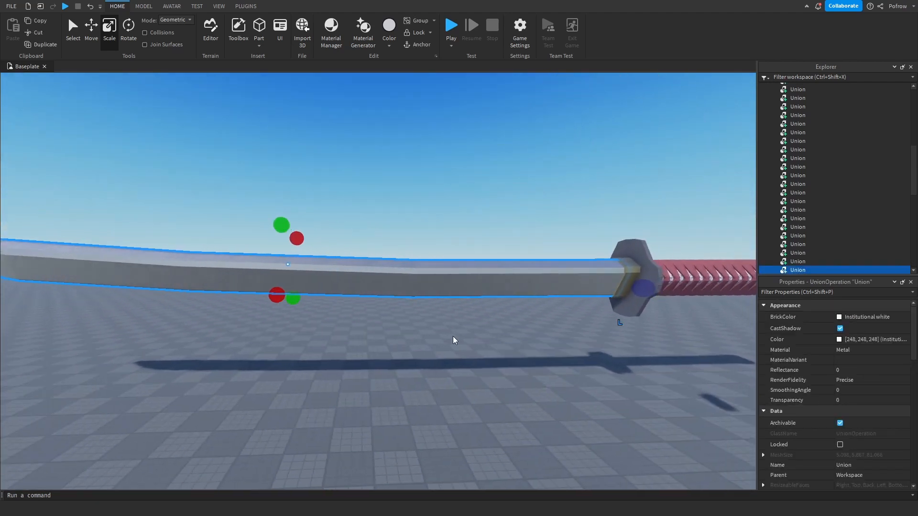
key("a")
key("s")
key("d")
left_click(473, 381)
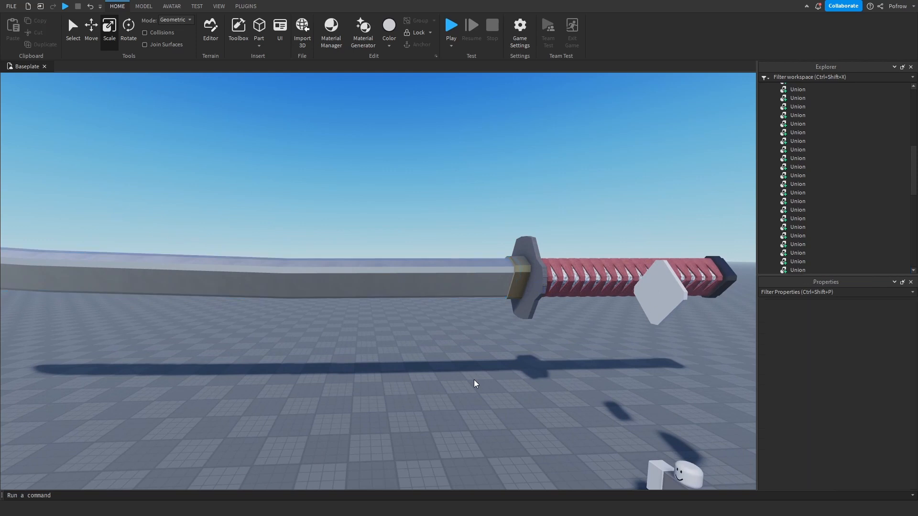
key("w")
key("d")
Duplicate the gold collar in front of the guard and stretch the copy into a long sleeve along the blade.
left_click(428, 261)
right_click_drag(429, 260, 428, 262)
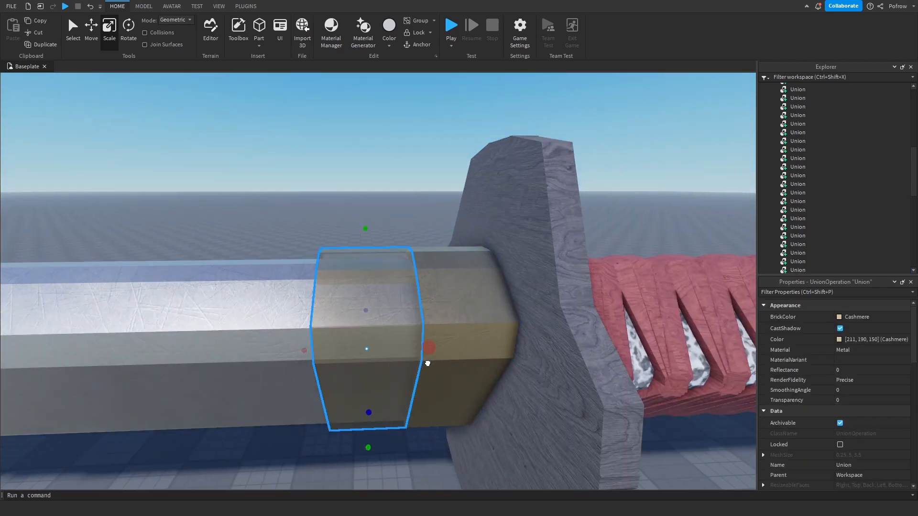
key("s")
key("a")
left_click_drag(426, 305, 352, 324)
key("w")
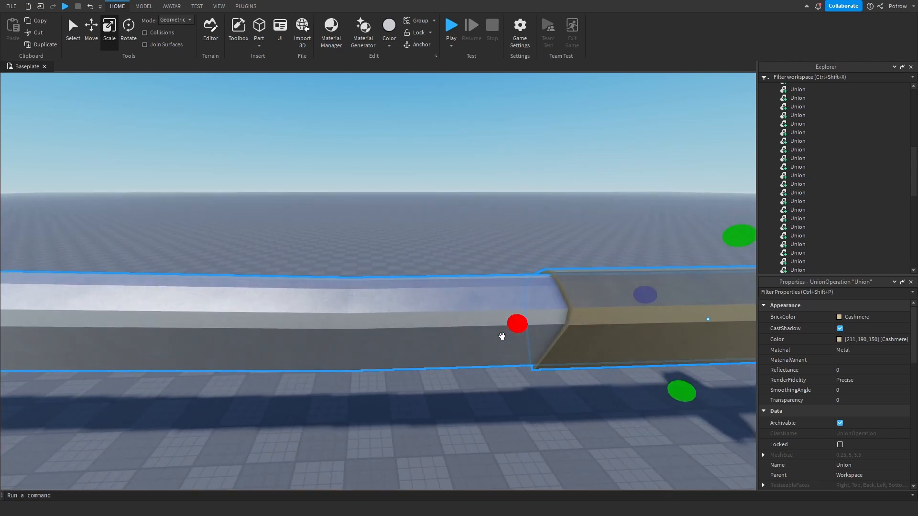
key("w")
right_click_drag(341, 352, 340, 352)
key("s")
key("s")
key("a")
left_click_drag(415, 437, 370, 435)
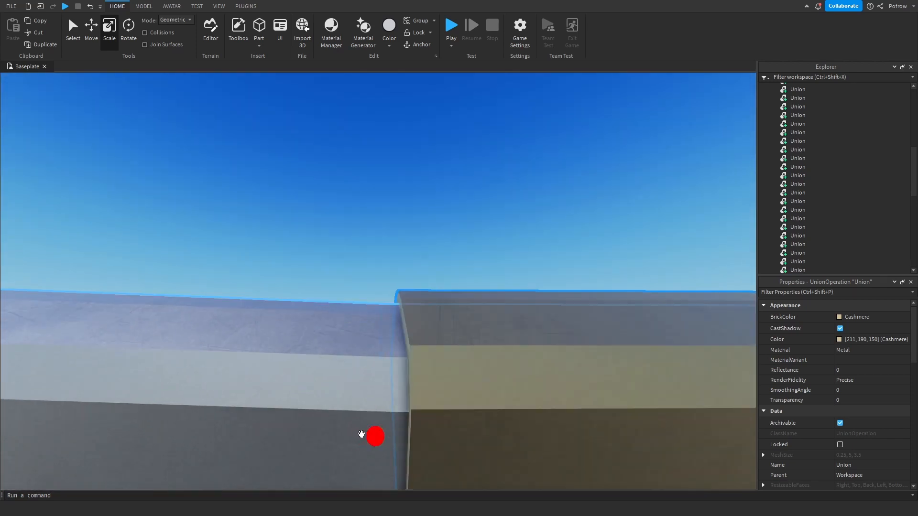
Extend the sleeve's far end slightly further along the blade.
key("d")
right_click_drag(362, 428, 347, 428)
key("a")
key("w")
key("d")
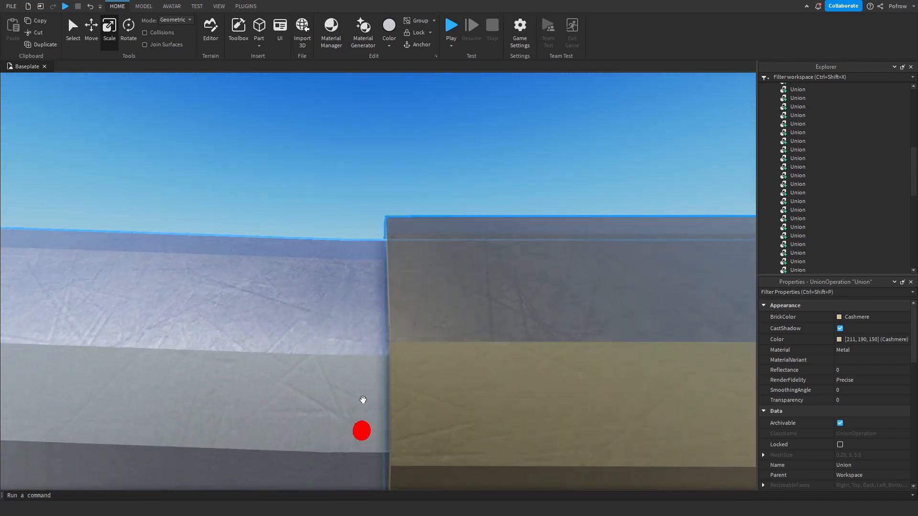
left_click(391, 196)
right_click_drag(391, 197, 394, 198)
key("a")
left_click(422, 269)
left_click_drag(351, 415, 328, 417)
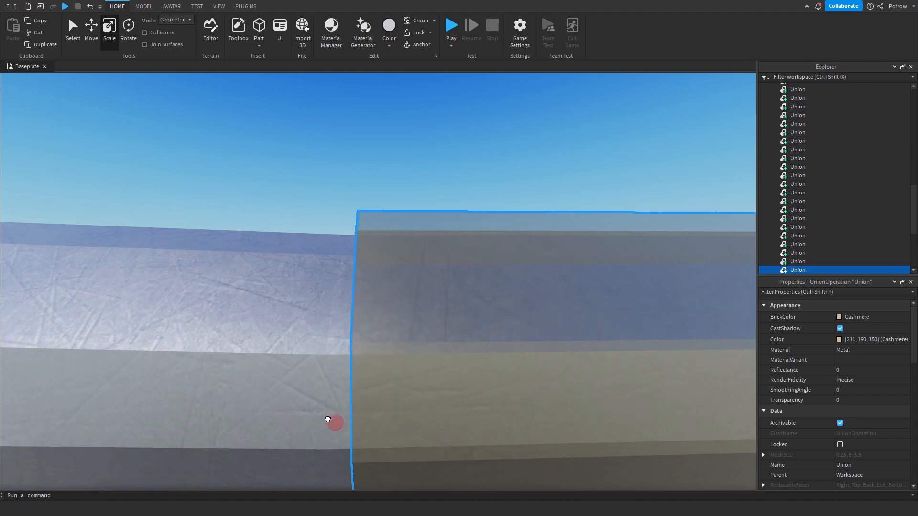
Recolour the stretched sleeve on the blade Smoky grey.
scroll(335, 397, "down", 2)
left_click(344, 366)
scroll(346, 365, "down", 1)
left_click(409, 295)
scroll(364, 172, "up", 1)
scroll(315, 278, "down", 2)
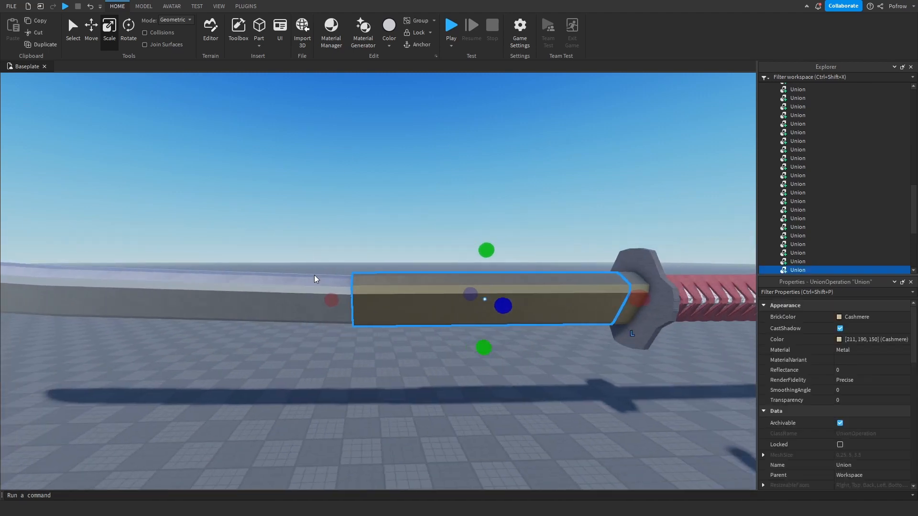
scroll(418, 176, "up", 2)
scroll(418, 177, "down", 1)
left_click(481, 214)
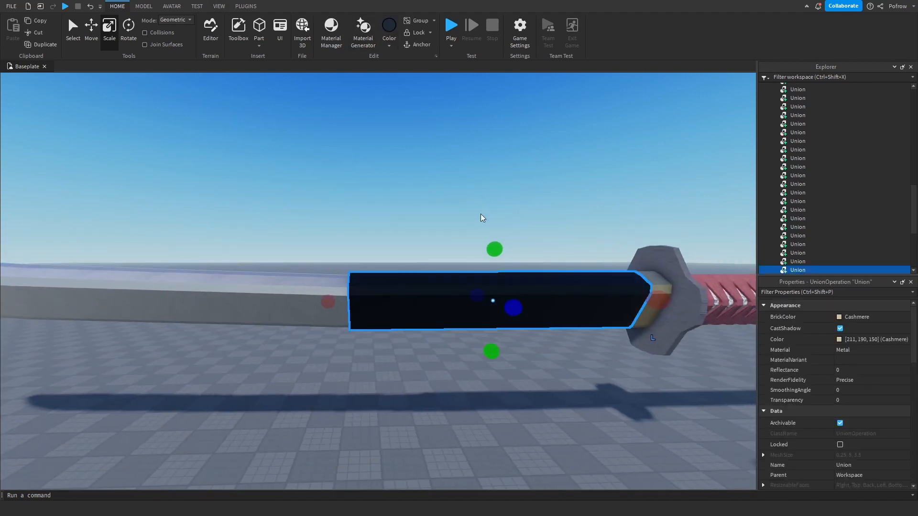
left_click(475, 232)
left_click(471, 286)
left_click(490, 208)
Apply the Wood material to the sleeve on the blade.
left_click(340, 42)
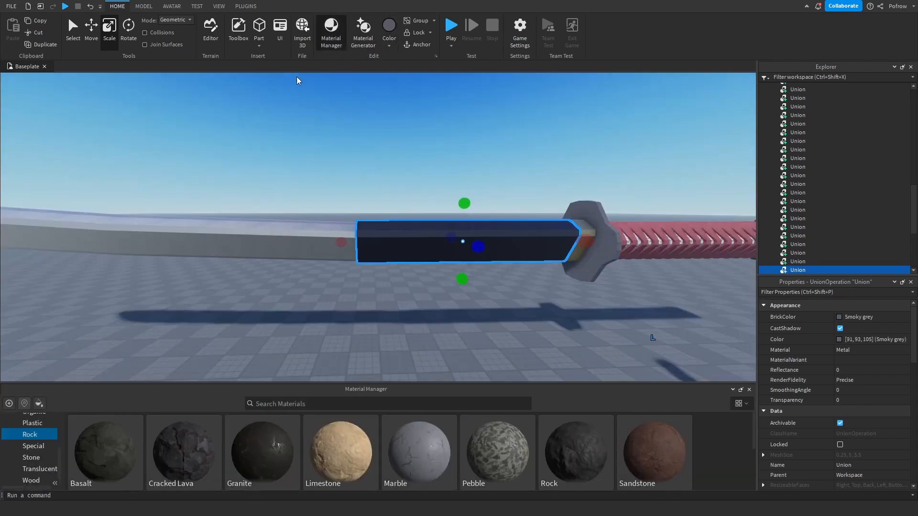
left_click(31, 480)
left_click(135, 424)
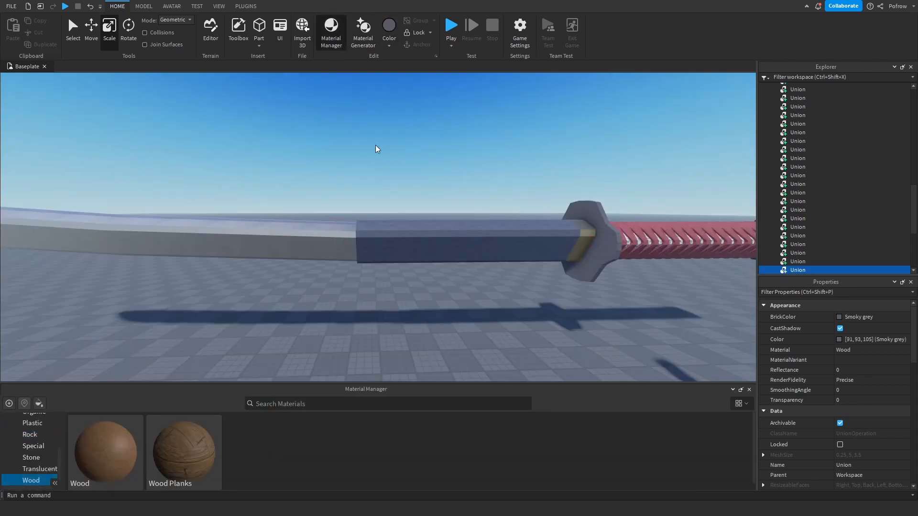
Try Black on the wooden sleeve and replace it with a lighter dark grey.
left_click(470, 225)
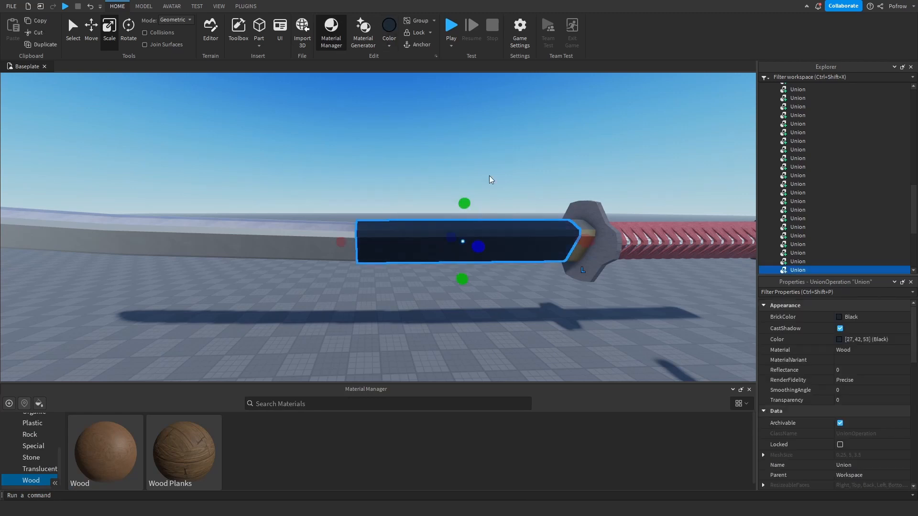
left_click(489, 177)
left_click(471, 225)
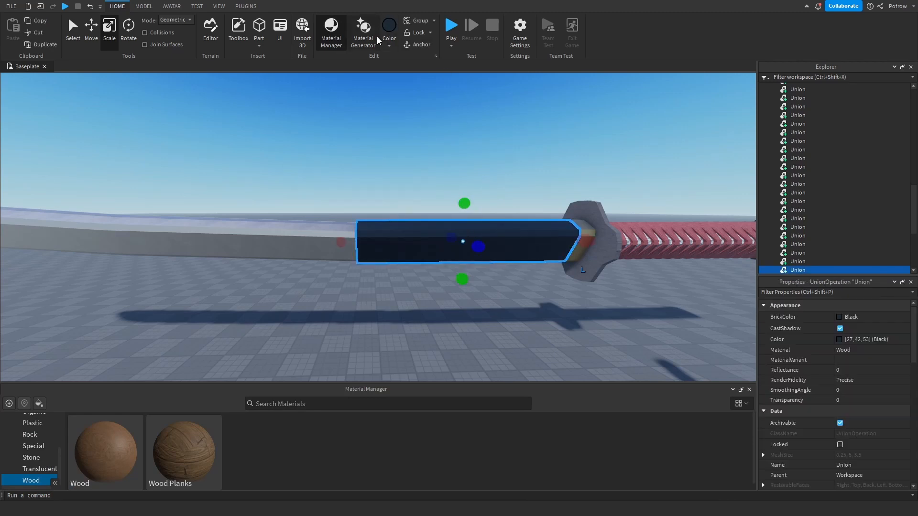
left_click(408, 211)
left_click(510, 163)
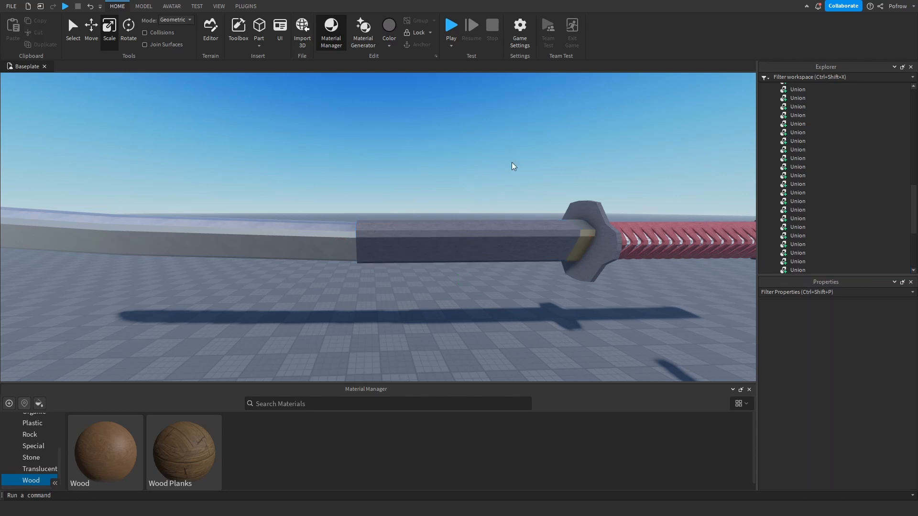
Darken the wooden sleeve on the blade to the colour 67, 67, 67.
left_click(492, 227)
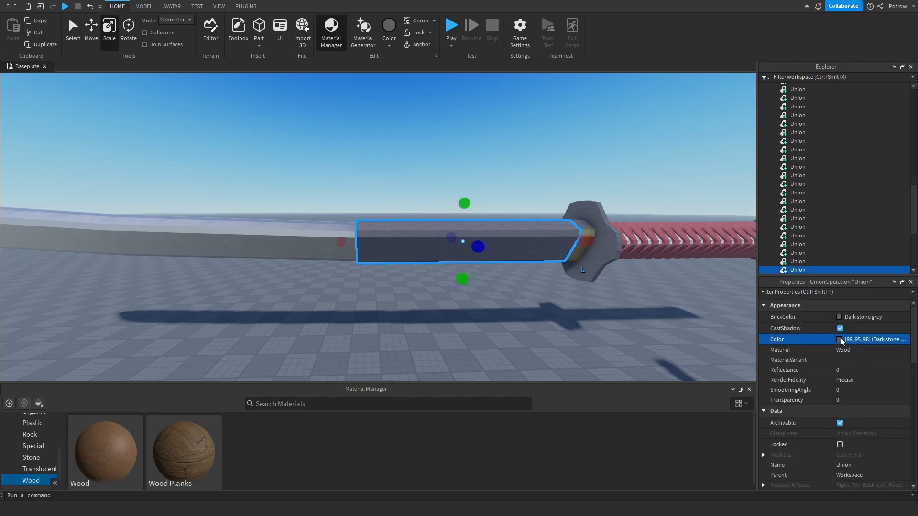
left_click_drag(723, 220, 724, 230)
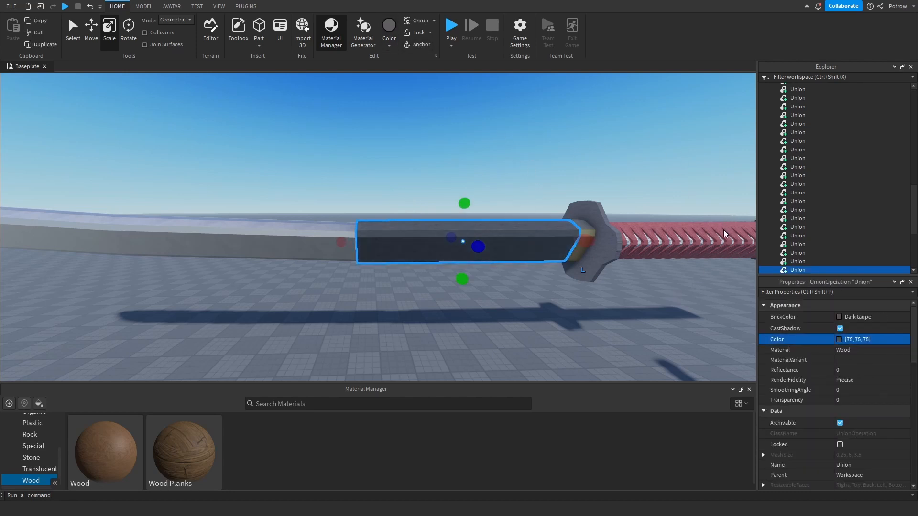
left_click(641, 362)
left_click(510, 228)
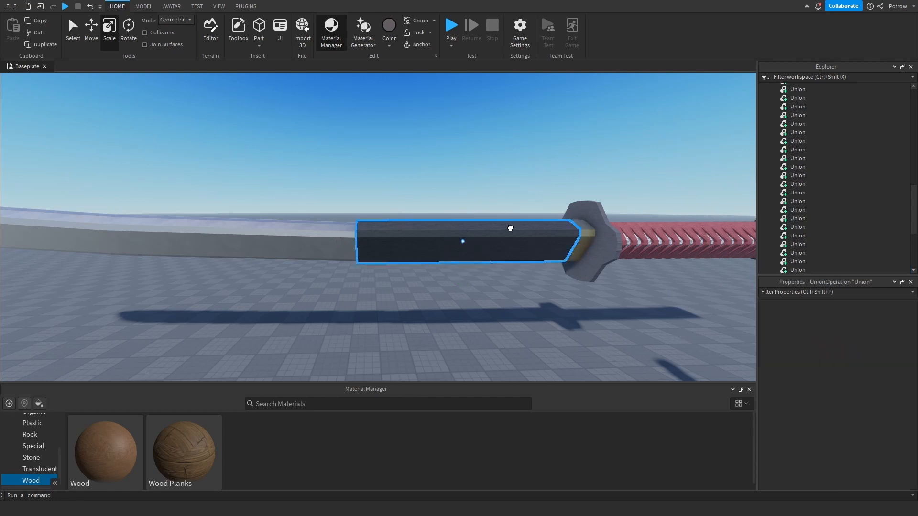
Set the katana guard's colour to 67, 67, 67 to match the wooden sleeve.
key("w")
key("d")
left_click(637, 276)
left_click(866, 342)
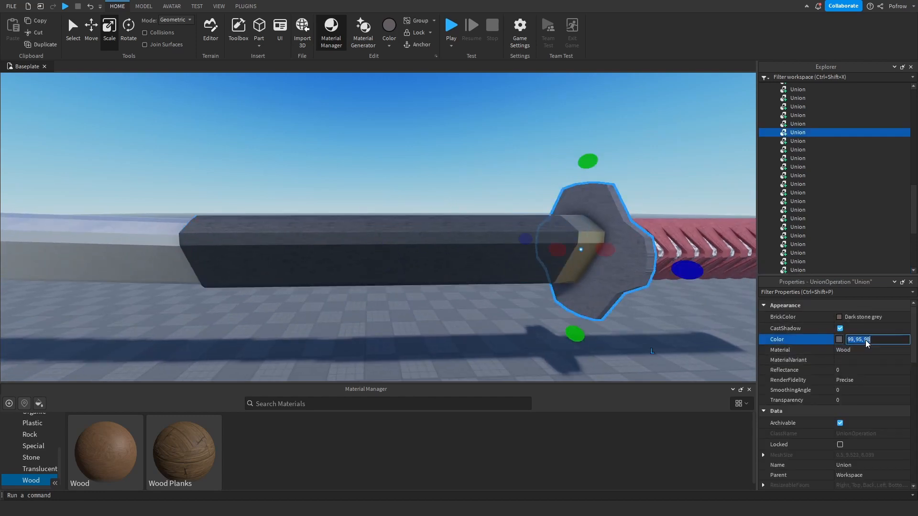
type("67, 67, 67")
key("Return")
left_click(571, 352)
left_click(375, 235)
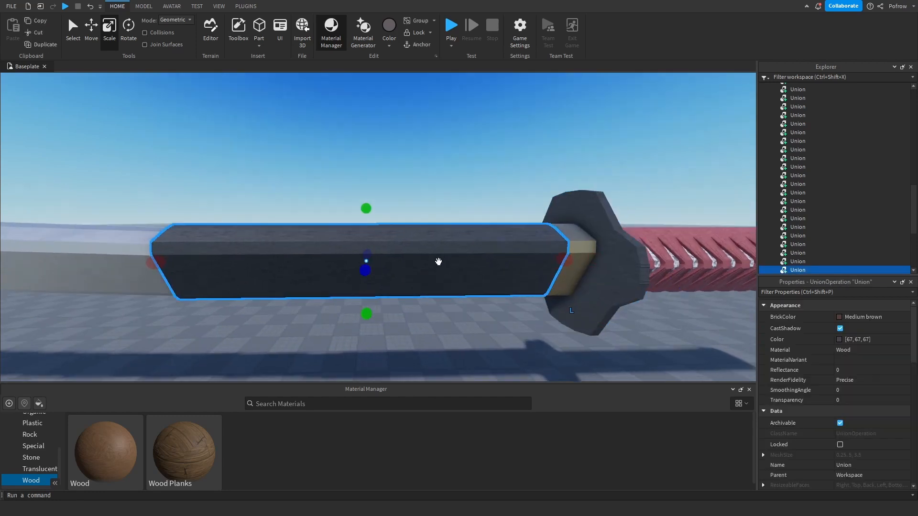
Examine the darkened guard and sleeve from both the handle side and the blade side.
key("w")
right_click_drag(439, 262, 300, 254)
key("d")
left_click_drag(239, 238, 239, 234)
right_click_drag(240, 235, 303, 272)
key("d")
left_click_drag(320, 249, 322, 246)
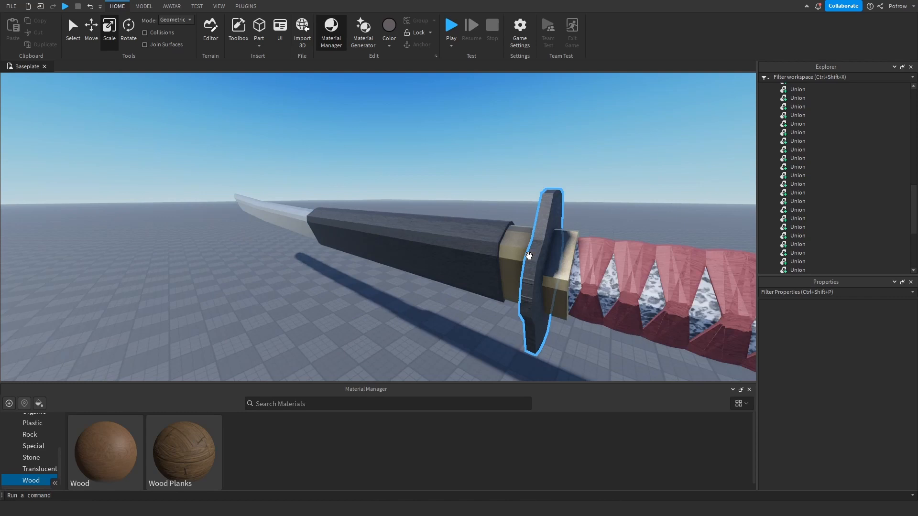
right_click_drag(528, 256, 585, 278)
key("a")
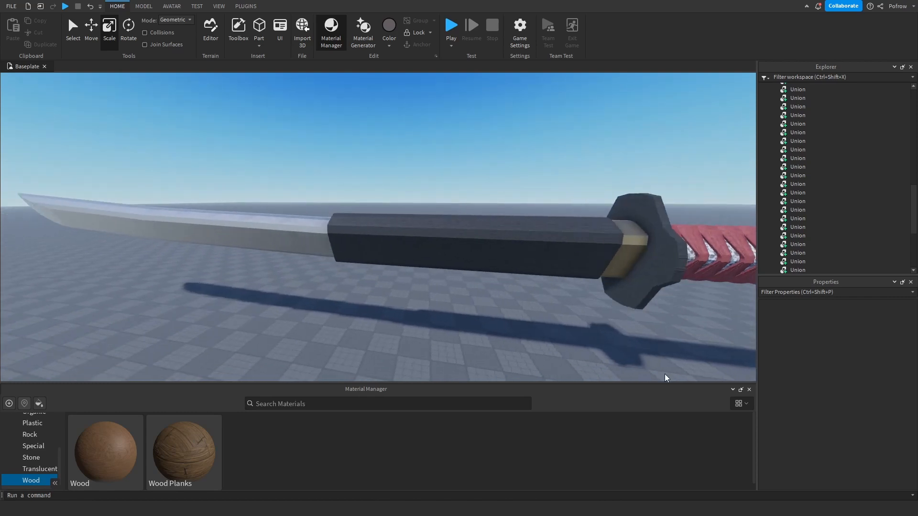
Hide the Material Manager and undo the accidental shift of the sleeve off the blade.
left_click(749, 390)
right_click_drag(461, 383, 470, 366)
key("a")
left_click_drag(415, 309, 424, 290)
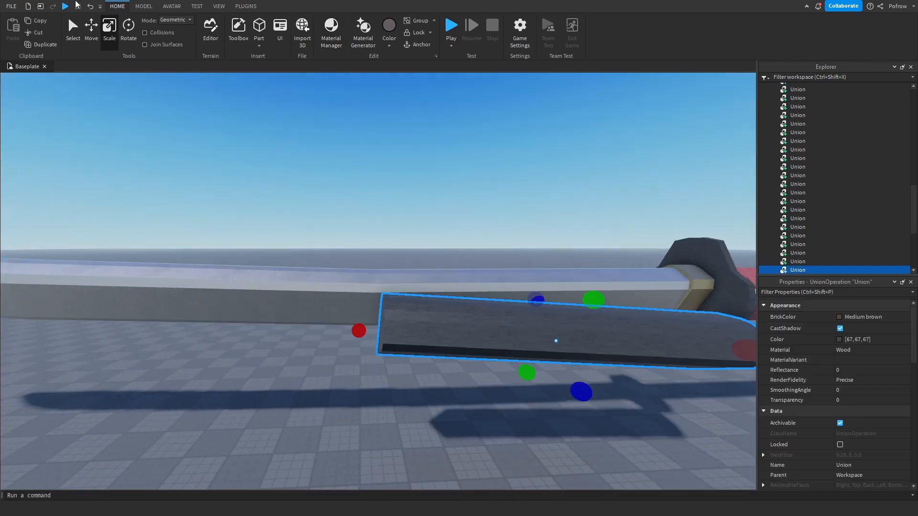
left_click(91, 8)
Use Archimedes along X at an angle of 2 to render two more curved sleeve segments towards the blade tip.
left_click(245, 6)
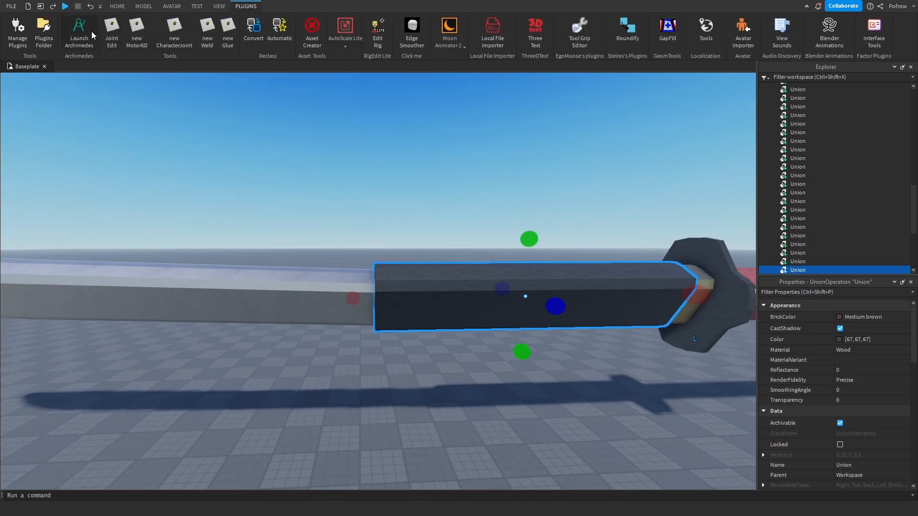
left_click(79, 31)
key("a")
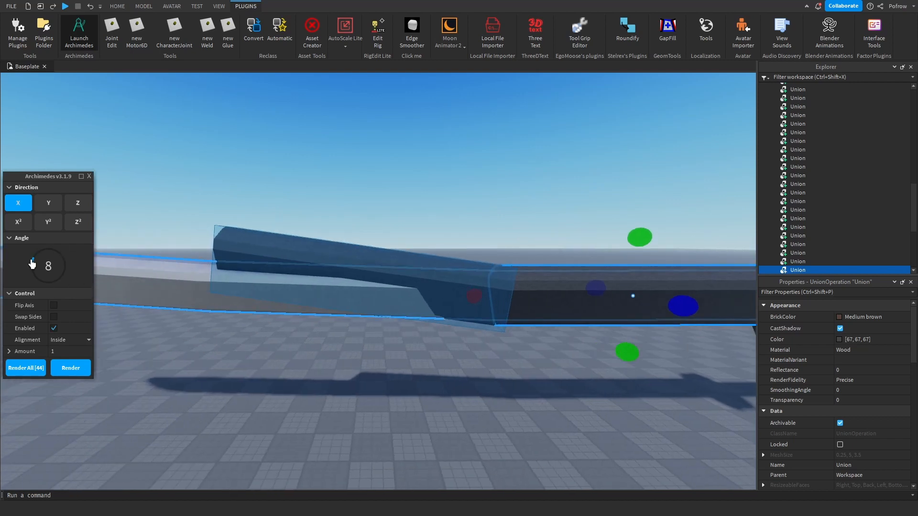
left_click_drag(33, 262, 30, 269)
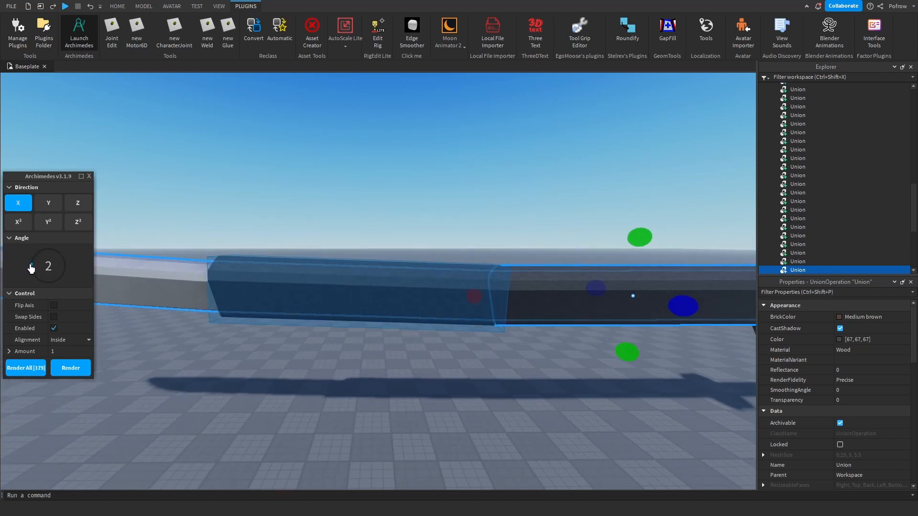
key("a")
right_click_drag(227, 377, 199, 387)
left_click(73, 368)
key("a")
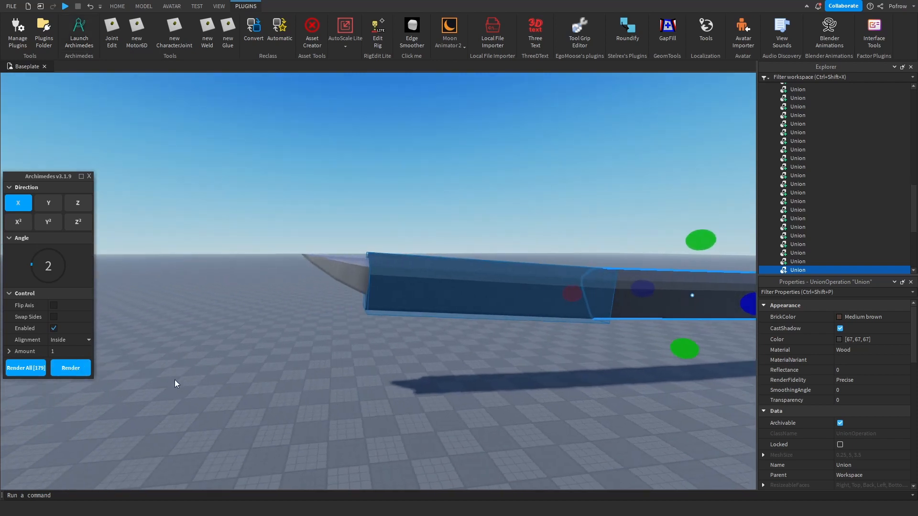
left_click(83, 367)
left_click(89, 176)
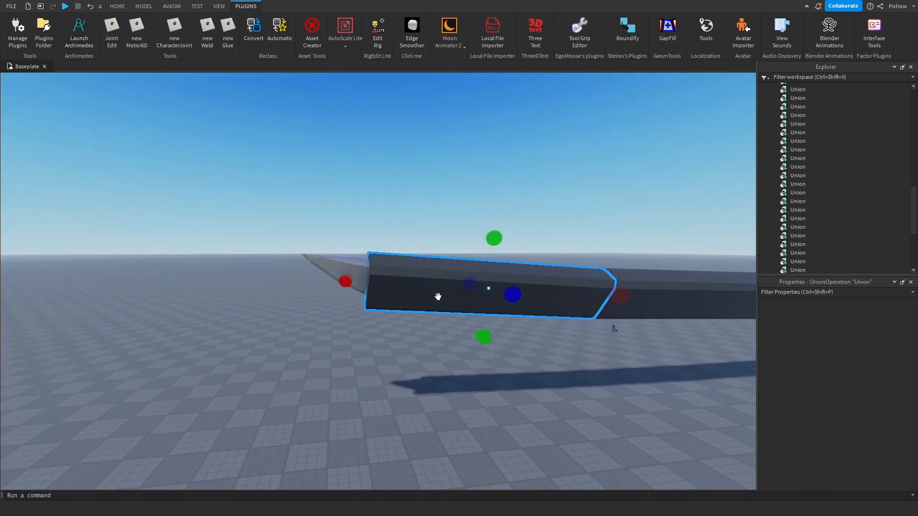
Extend the last scabbard segment until it covers the blade's tip.
left_click(288, 357)
scroll(288, 357, "down", 5)
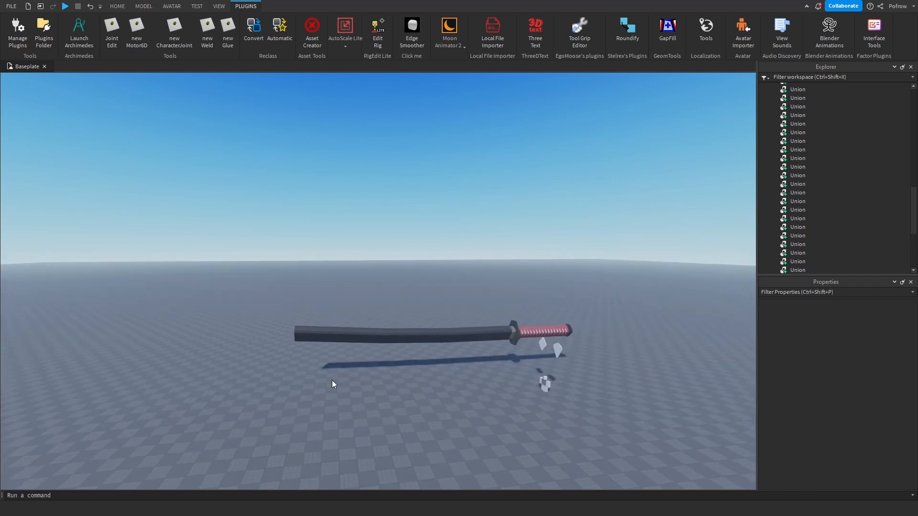
key("d")
key("a")
key("a")
key("w")
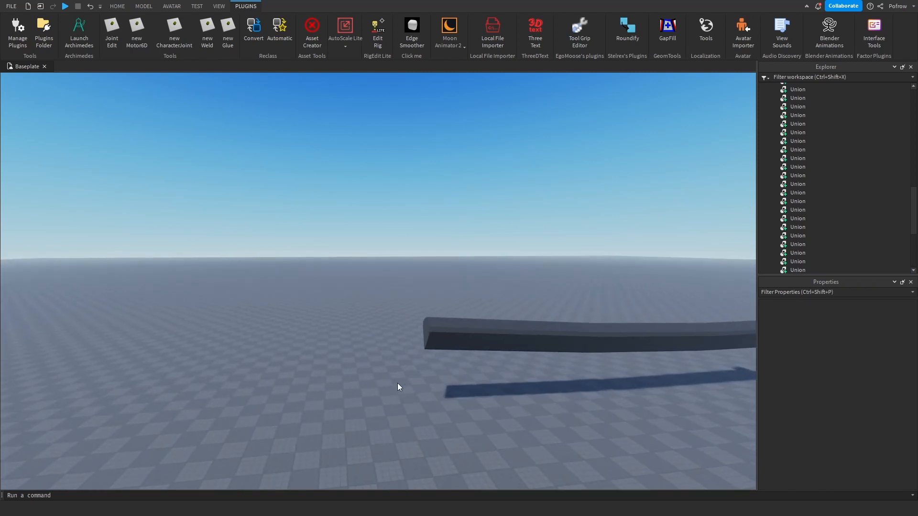
Examine the closed far end of the scabbard from several angles.
right_click_drag(397, 383, 446, 365)
key("w")
key("s")
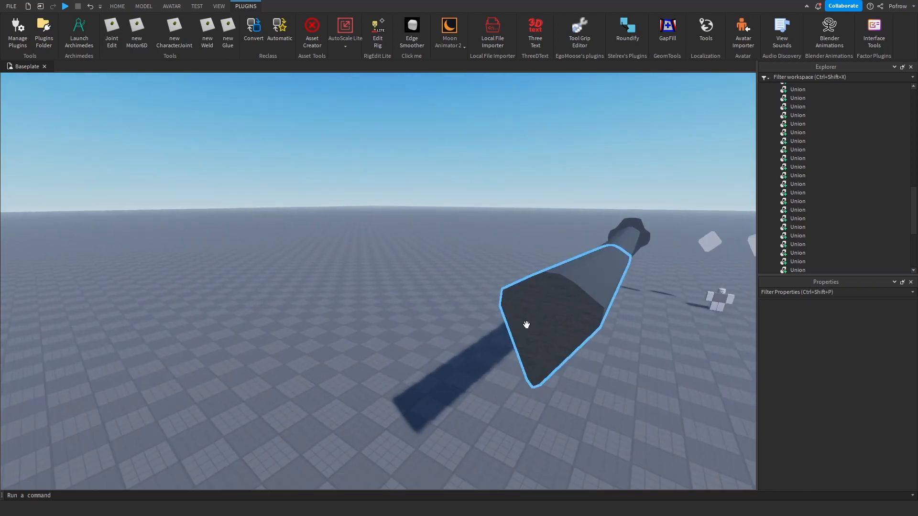
key("d")
left_click(391, 300)
key("w")
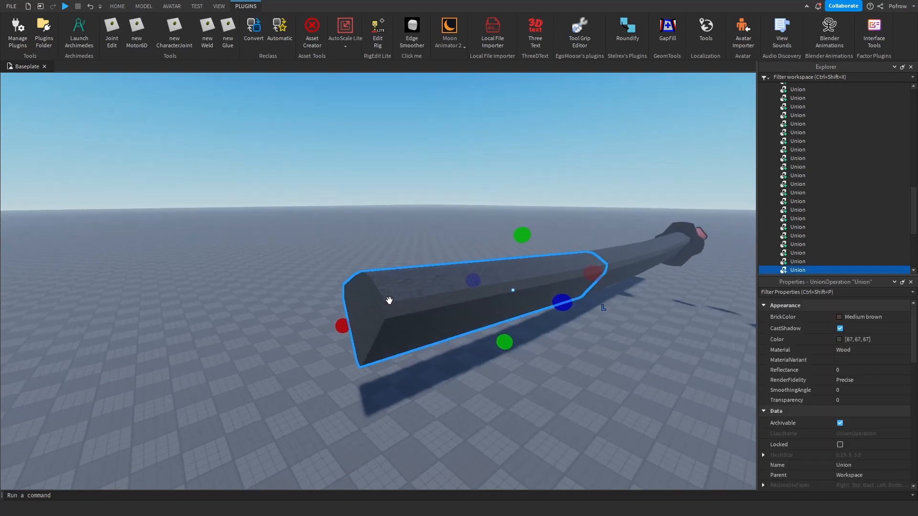
left_click(311, 212)
key("s")
key("a")
right_click_drag(315, 246, 317, 246)
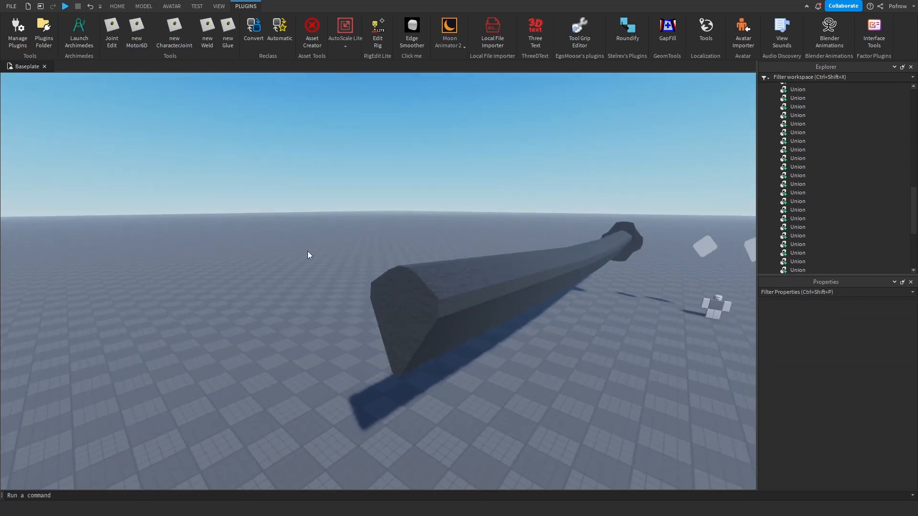
Duplicate the scabbard's last segment and shorten the copy into a thin cap at the far end.
left_click(402, 297)
key("ctrl+d")
left_click_drag(392, 332, 291, 357)
key("d")
right_click_drag(575, 303, 576, 303)
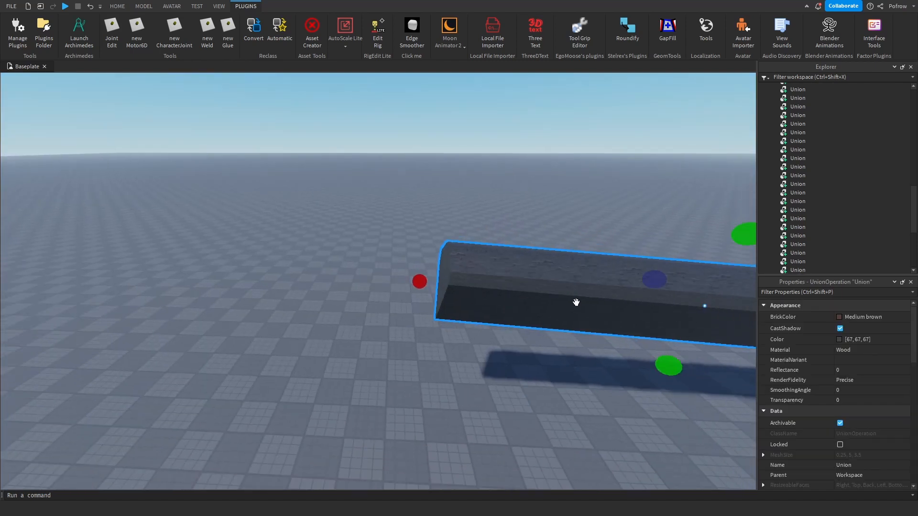
key("a")
left_click_drag(676, 332, 500, 311)
key("d")
left_click_drag(345, 272, 363, 282)
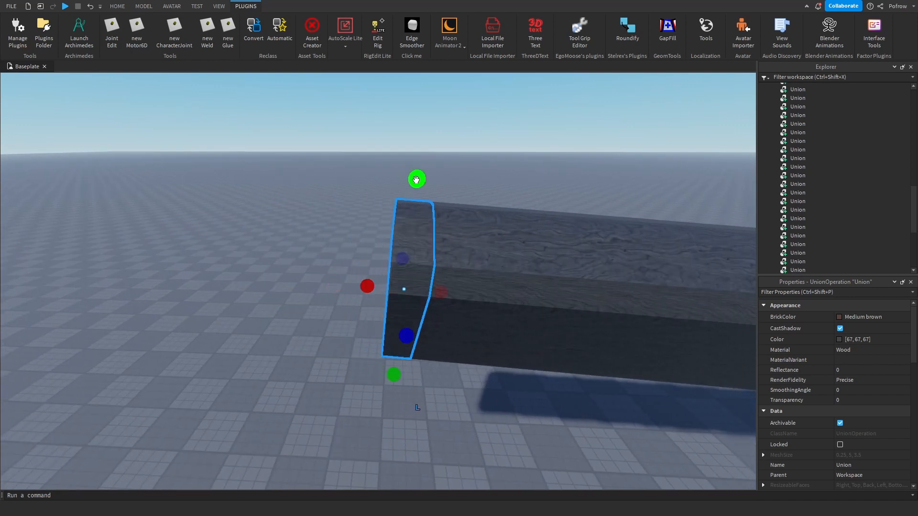
Enlarge the end cap evenly in height and thickness so it stands slightly proud of the scabbard.
left_click_drag(416, 175, 417, 168, "ctrl")
key("a")
right_click_drag(487, 227, 487, 227)
left_click_drag(415, 318, 422, 319, "ctrl")
key("d")
right_click_drag(414, 313, 413, 314)
left_click_drag(350, 366, 357, 369)
Examine the scabbard from its end cap along its length to the guard and handle.
left_click(449, 248)
key("s")
key("a")
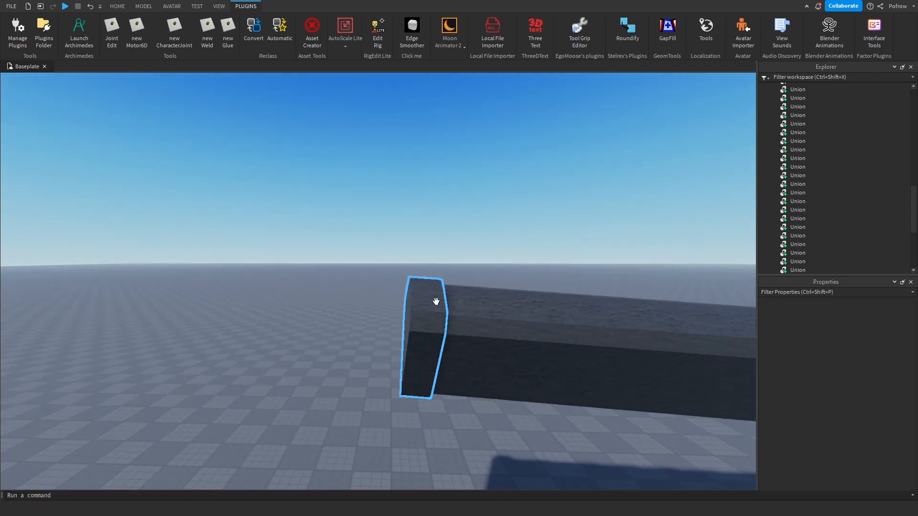
key("d")
key("s")
key("w")
right_click_drag(643, 334, 593, 344)
scroll(364, 359, "down", 8)
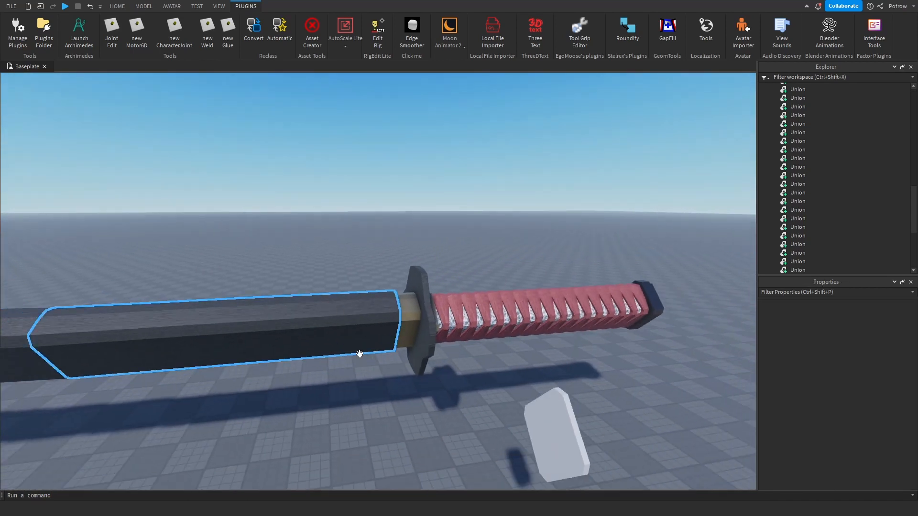
scroll(366, 340, "up", 4)
scroll(363, 339, "up", 4)
right_click_drag(363, 336, 360, 339)
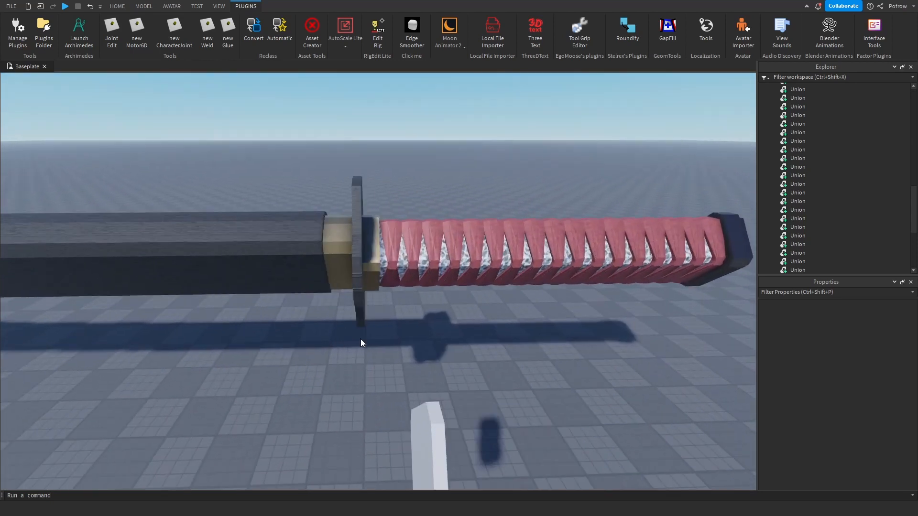
scroll(360, 340, "up", 2)
scroll(355, 187, "down", 2)
key("a")
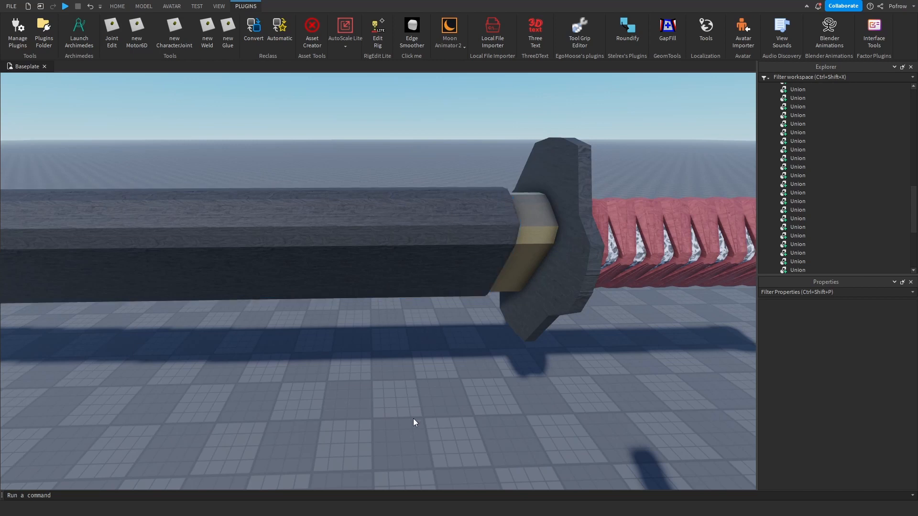
scroll(430, 334, "down", 3)
scroll(432, 306, "up", 1)
left_click(408, 220)
right_click_drag(411, 218, 481, 183)
scroll(482, 185, "down", 5)
scroll(482, 185, "down", 1)
left_click(482, 185)
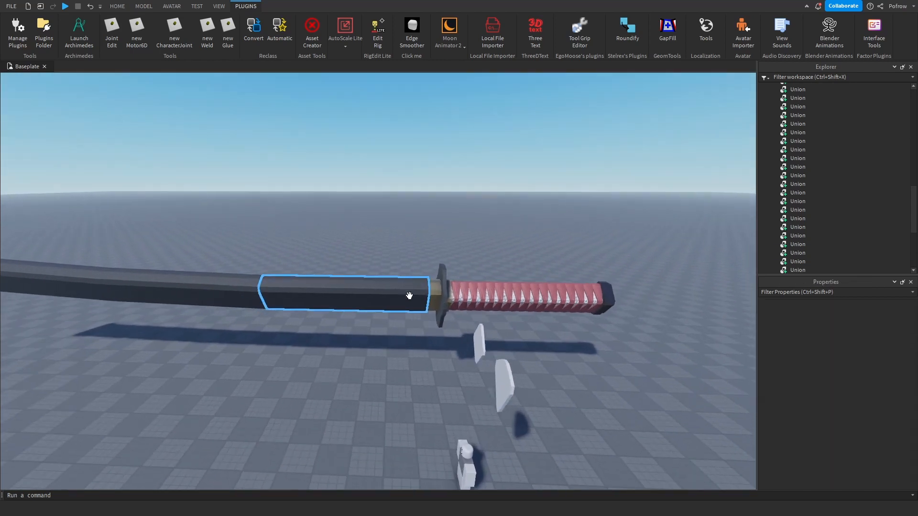
Duplicate the scabbard segment nearest the guard and shorten the copy into a narrow band near the scabbard's mouth.
scroll(405, 301, "up", 5)
left_click(411, 306)
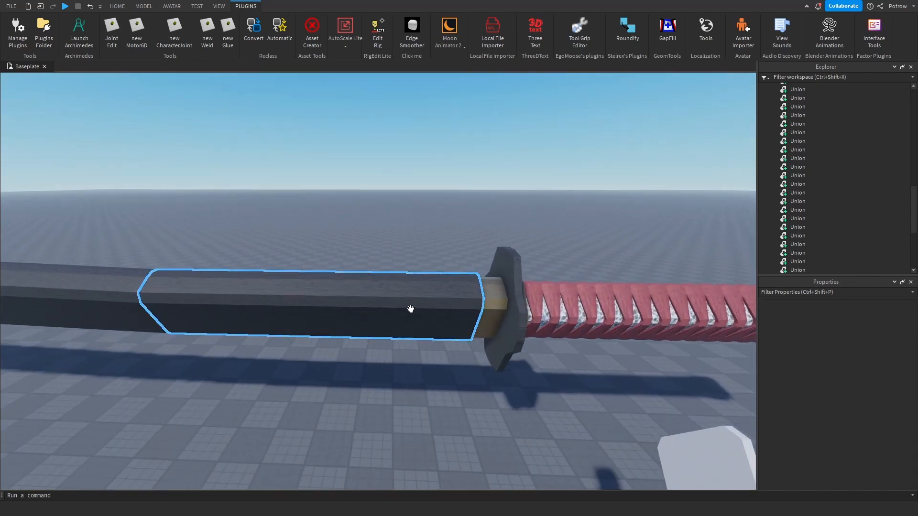
right_click_drag(365, 303, 306, 335)
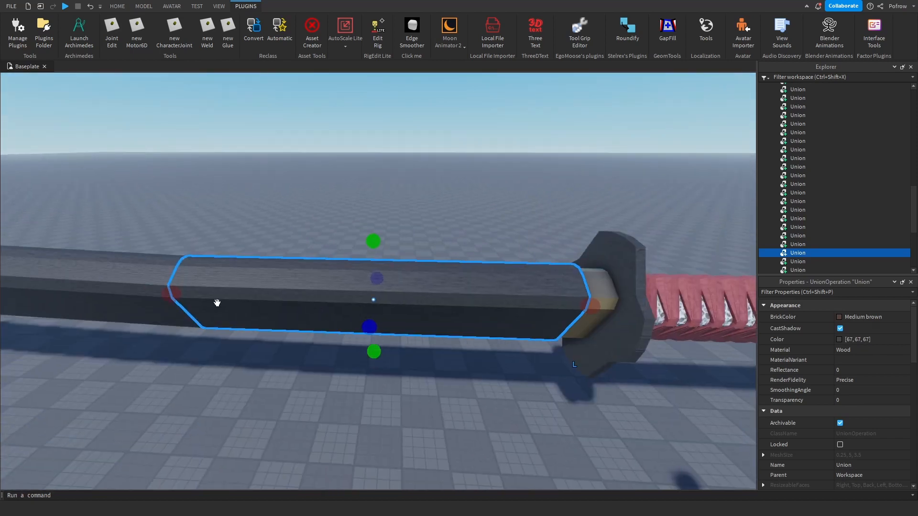
key("ctrl+d")
scroll(367, 307, "up", 3)
left_click_drag(167, 294, 412, 316)
left_click_drag(527, 321, 488, 320)
Enlarge the narrow band in height and thickness so it rises above the scabbard's surface.
scroll(651, 293, "up", 2)
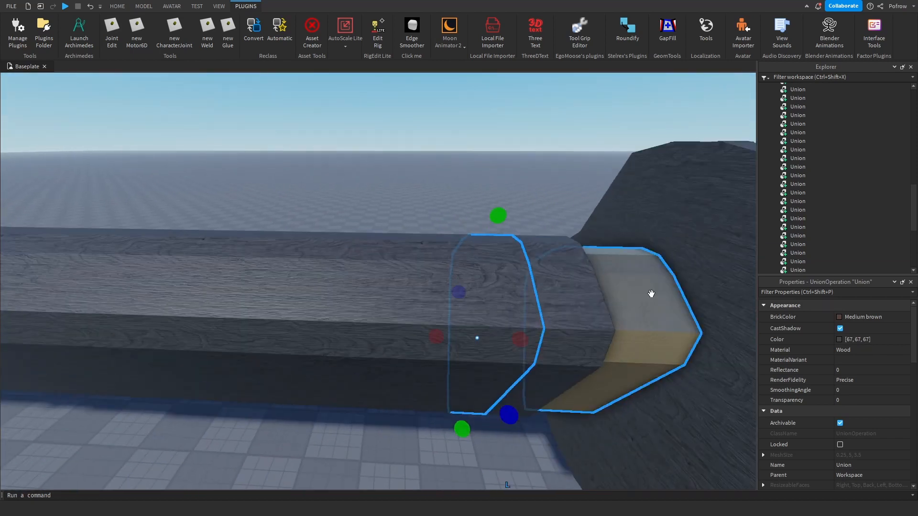
scroll(652, 293, "down", 3)
right_click_drag(651, 293, 588, 306)
scroll(455, 323, "up", 1)
right_click_drag(455, 323, 328, 235)
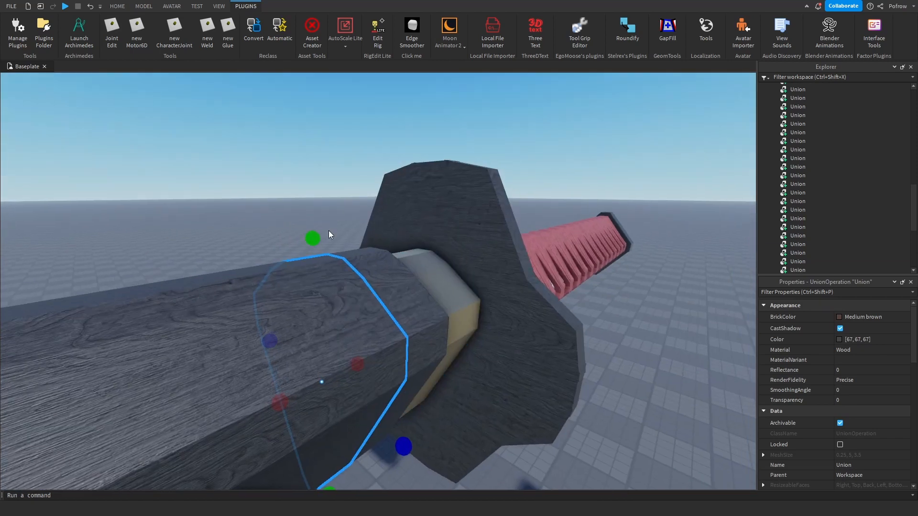
left_click_drag(318, 234, 316, 216)
right_click_drag(381, 277, 478, 306)
left_click_drag(568, 397, 589, 402)
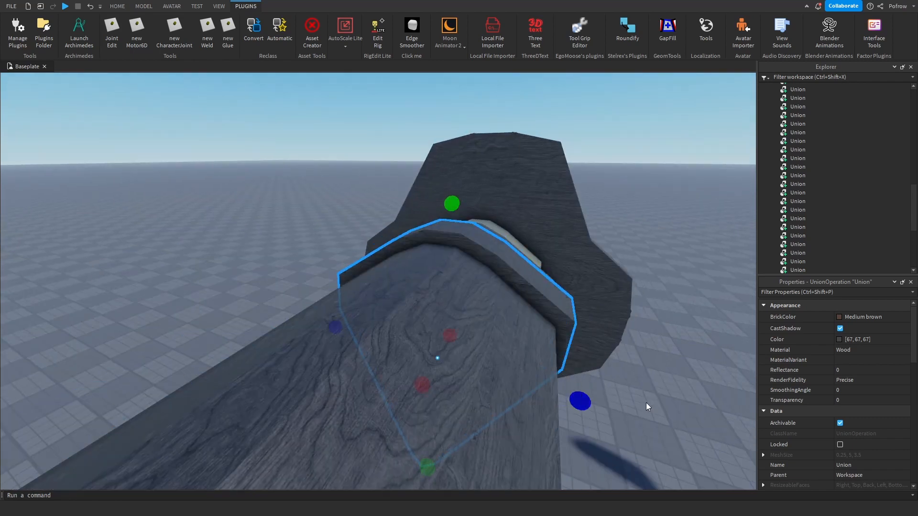
left_click(647, 406)
scroll(647, 406, "down", 3)
right_click_drag(648, 406, 510, 390)
Rotate the raised band and add rotated duplicates of it to form a crossed wrap near the scabbard's mouth.
left_click(379, 363)
right_click_drag(379, 363, 304, 266)
scroll(304, 266, "up", 1)
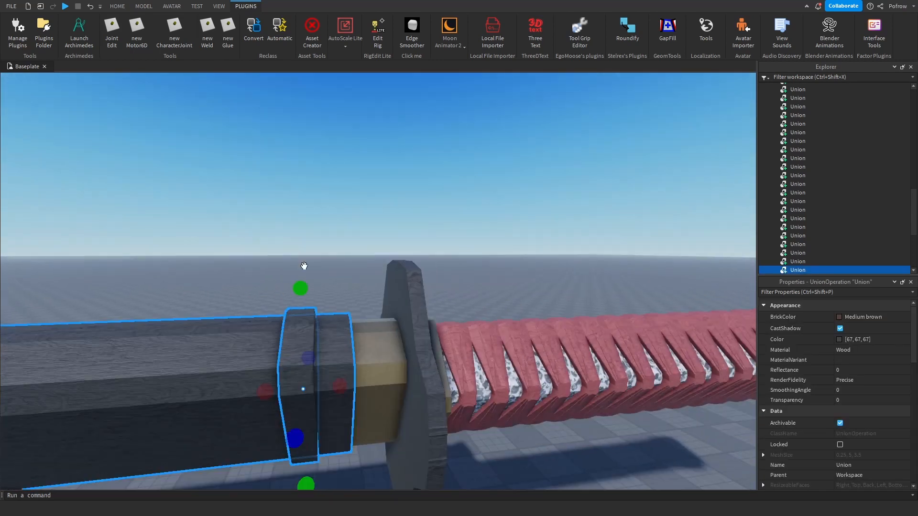
scroll(304, 266, "down", 3)
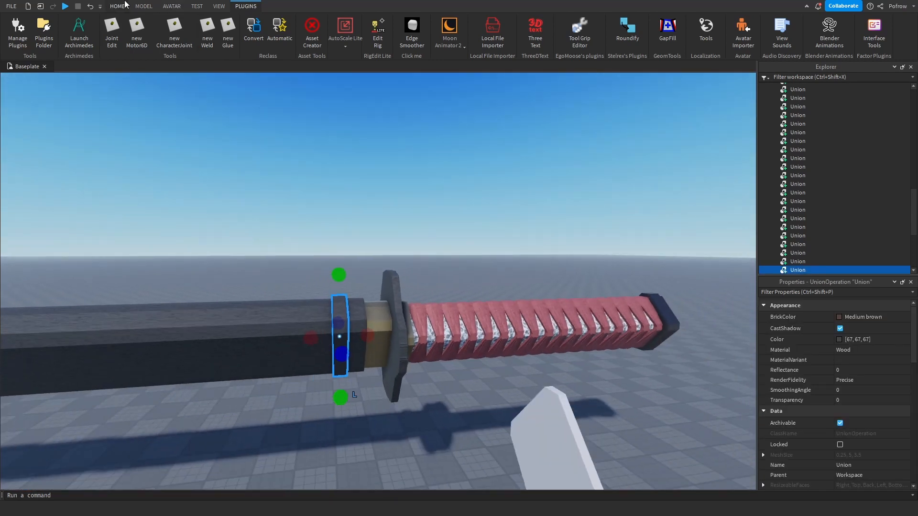
left_click(121, 5)
left_click(124, 32)
right_click_drag(315, 194, 332, 229)
scroll(379, 231, "up", 3)
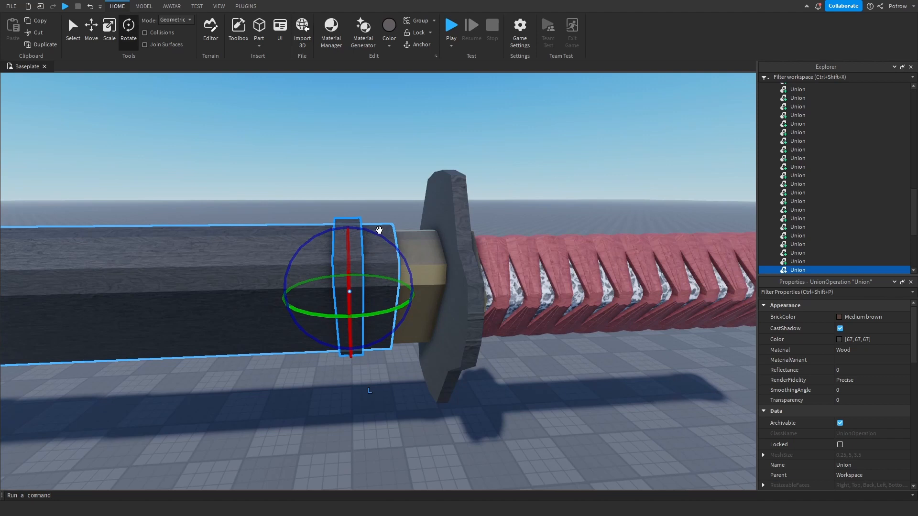
left_click_drag(379, 230, 342, 231)
key("ctrl+d")
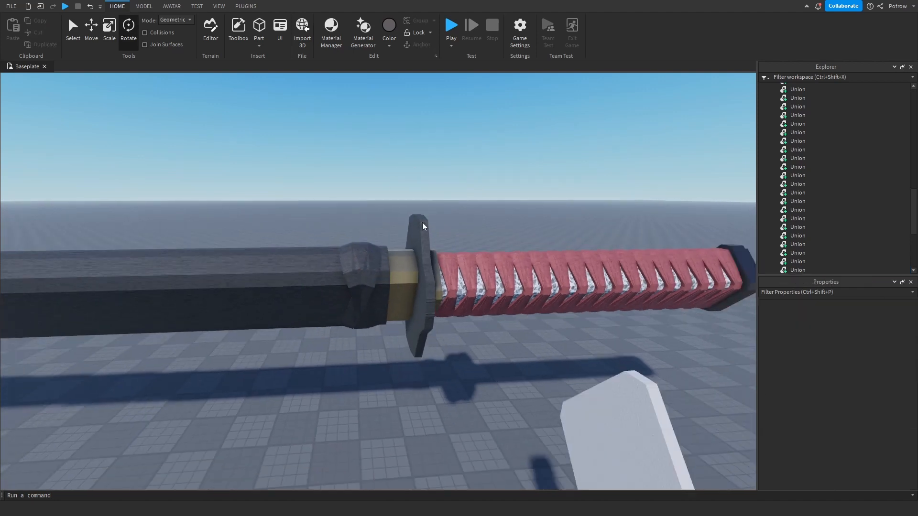
scroll(293, 264, "up", 8)
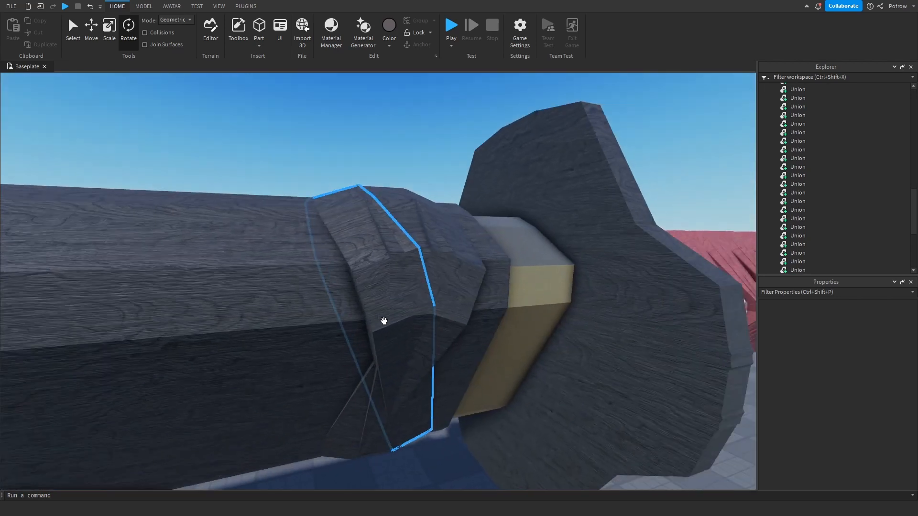
scroll(384, 320, "down", 10)
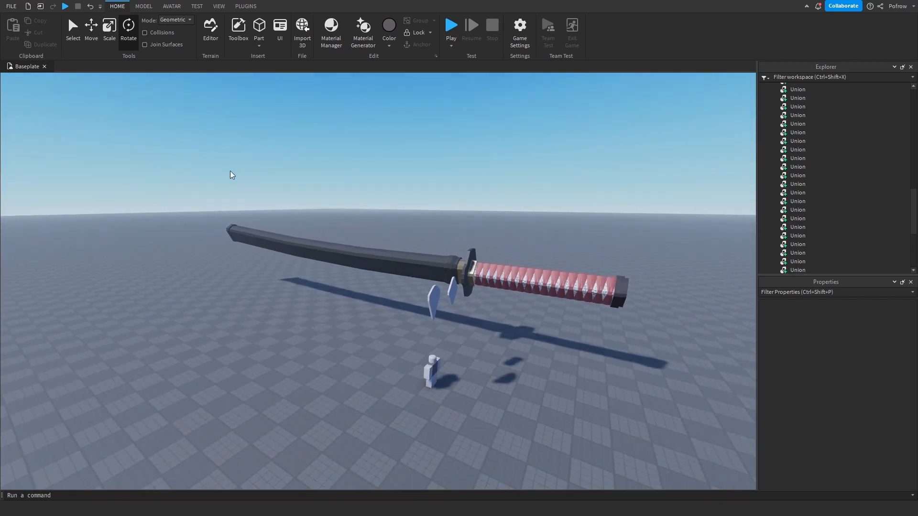
scroll(342, 234, "up", 10)
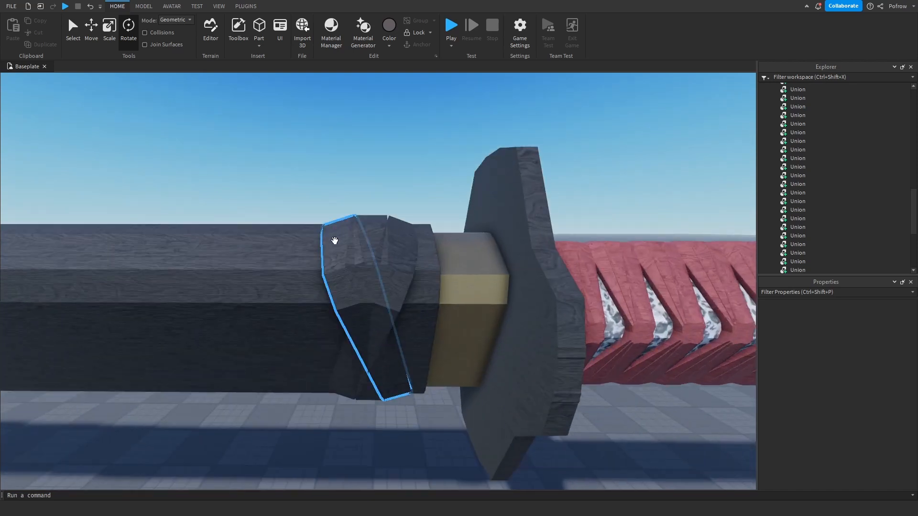
left_click(336, 240)
left_click(372, 221, "ctrl")
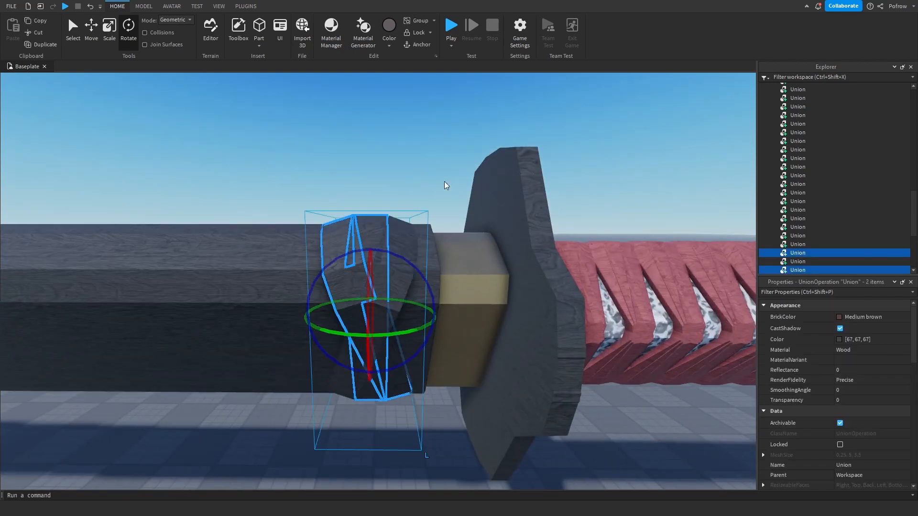
left_click(446, 185)
left_click(405, 251)
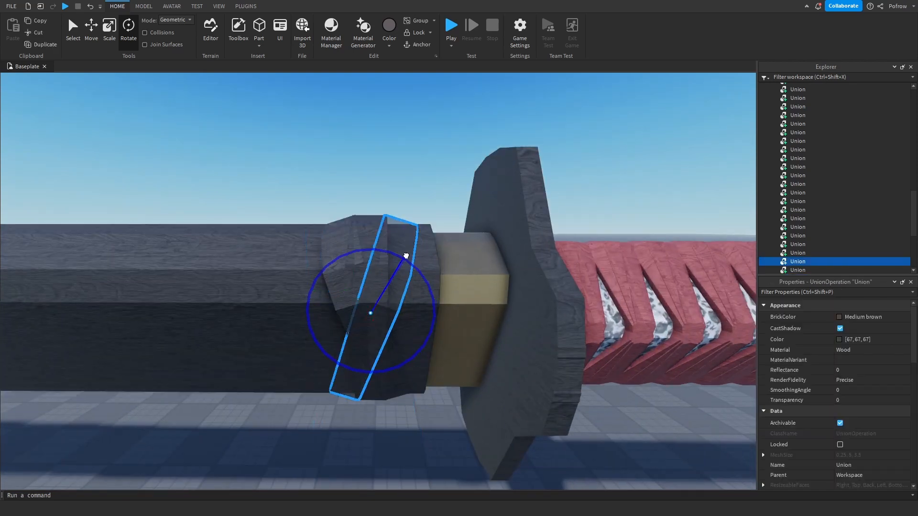
left_click(420, 219)
left_click(405, 229)
left_click(375, 226, "ctrl")
left_click(333, 227, "ctrl")
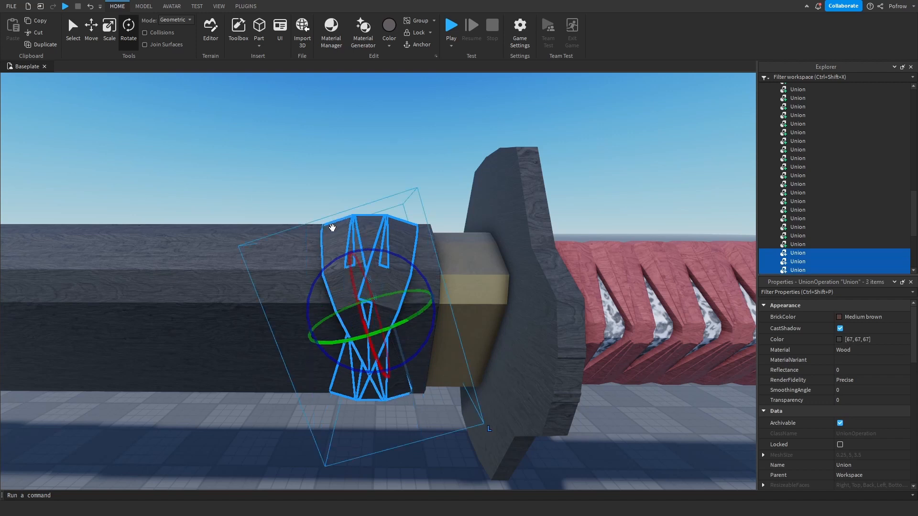
Copy the red handle wrap's colour (150, 85, 85) onto the three crossed bands near the scabbard's mouth.
left_click(623, 273)
left_click(869, 341)
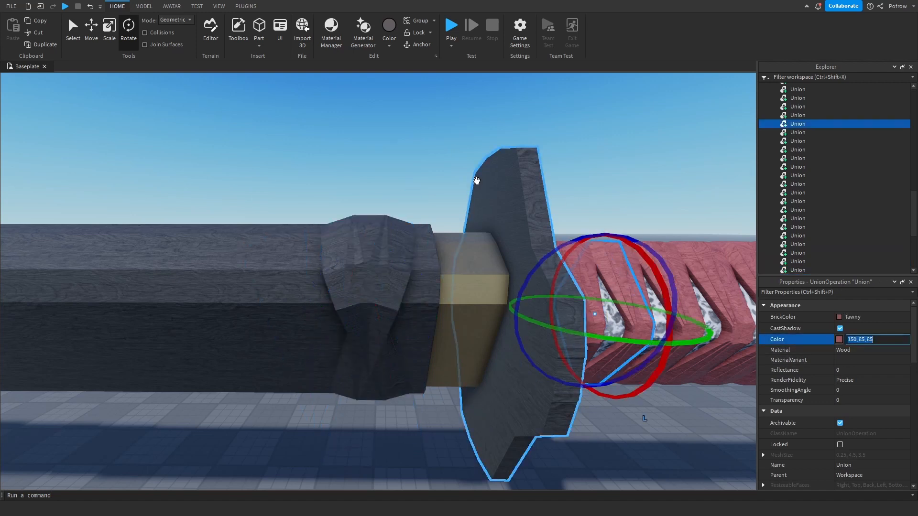
left_click(476, 183)
left_click(401, 237)
left_click(368, 225, "ctrl")
left_click(337, 231, "ctrl")
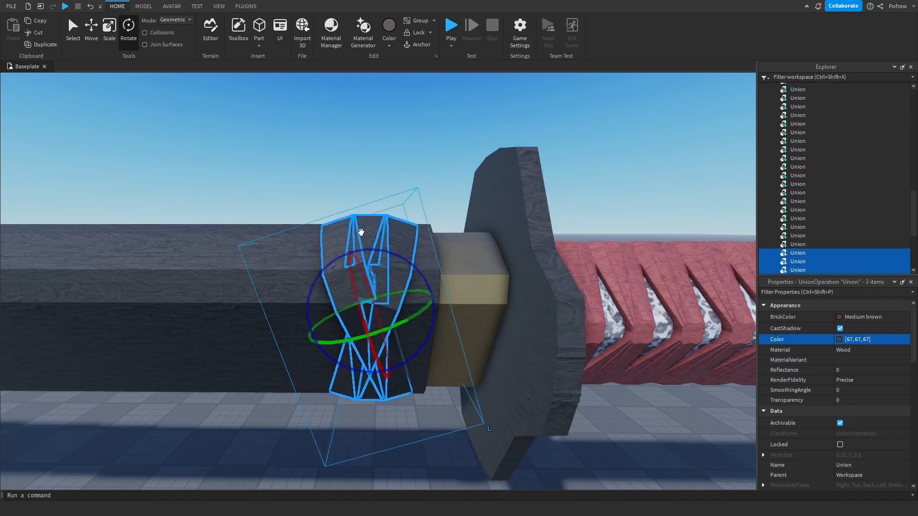
left_click(868, 341)
key("ctrl+v")
key("Return")
left_click(383, 164)
Examine the whole katana from the pommel end and the side, comparing the recoloured scabbard wrap with the handle.
scroll(382, 164, "down", 5)
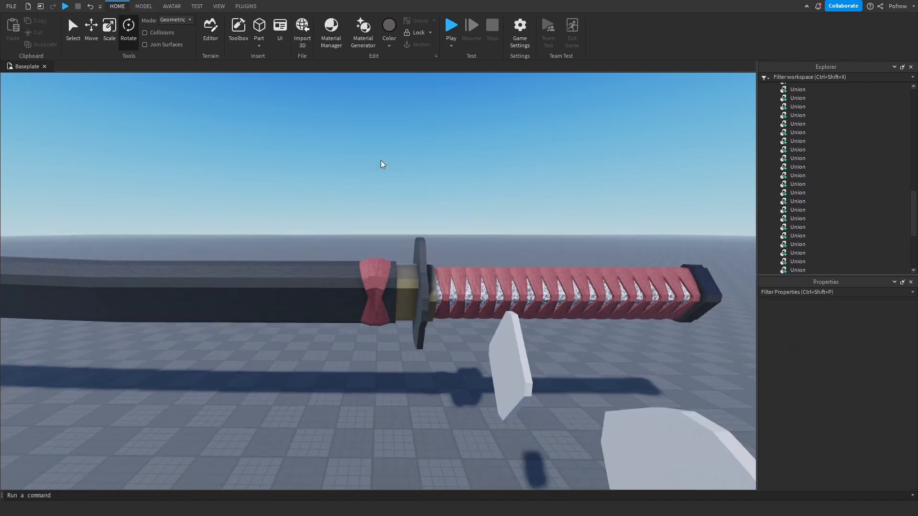
scroll(381, 161, "down", 4)
right_click_drag(418, 204, 361, 256)
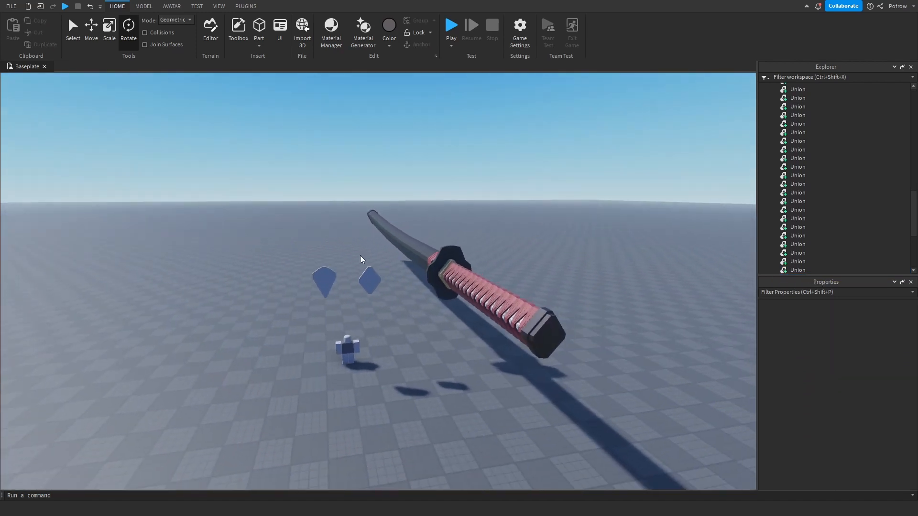
scroll(360, 259, "up", 4)
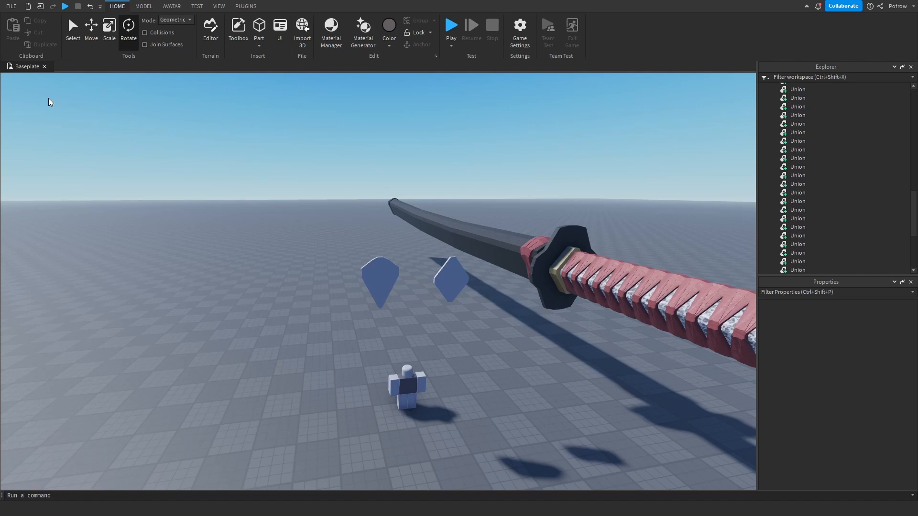
key("s")
key("a")
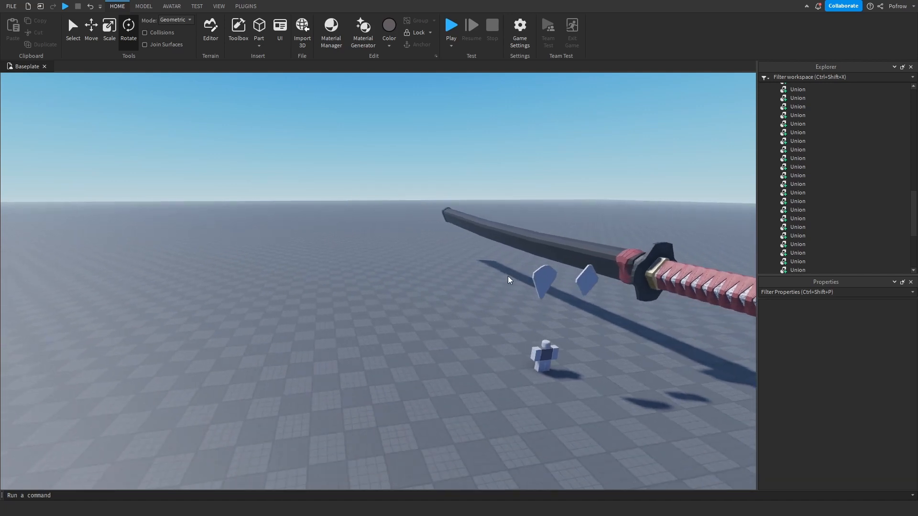
right_click_drag(507, 280, 538, 286)
key("a")
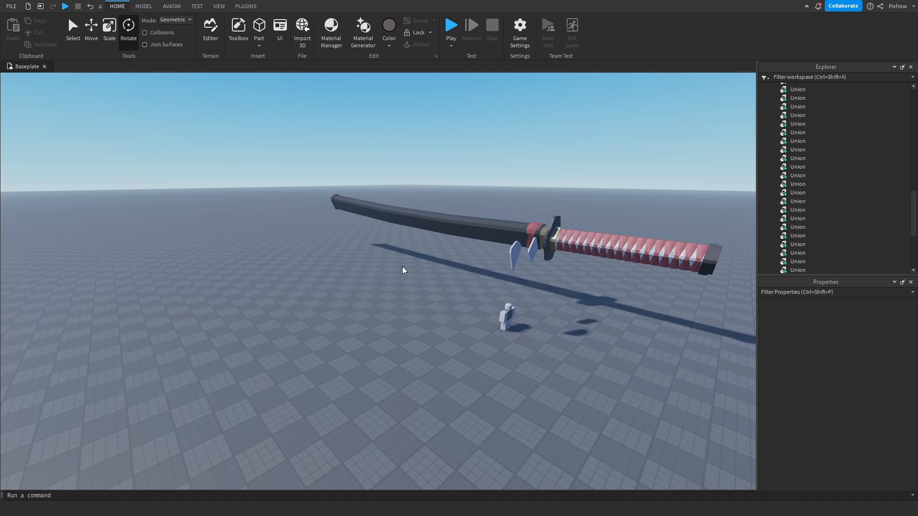
key("w")
key("d")
key("s")
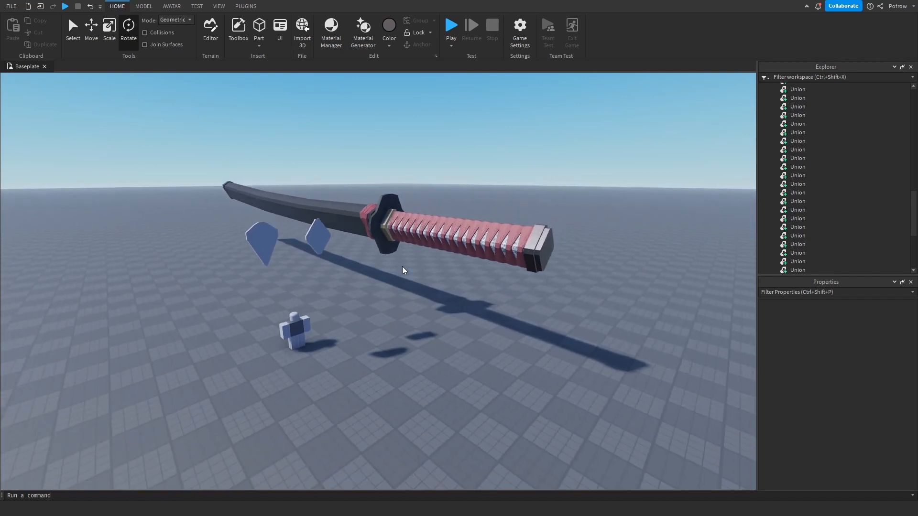
key("a")
right_click_drag(403, 271, 413, 262)
key("a")
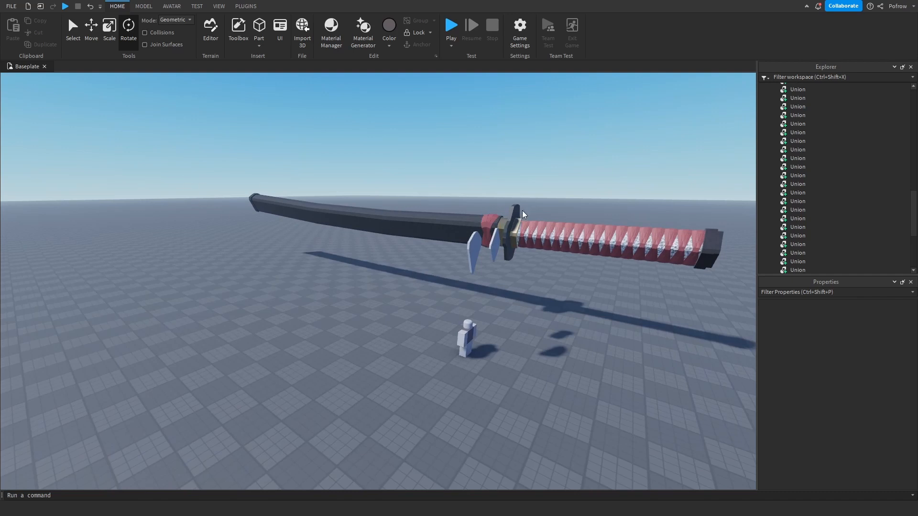
Inspect the katana's opposite side around the guard and scabbard wrap, and view the full sword beside the character.
key("w")
right_click_drag(466, 211, 330, 235)
key("s")
key("a")
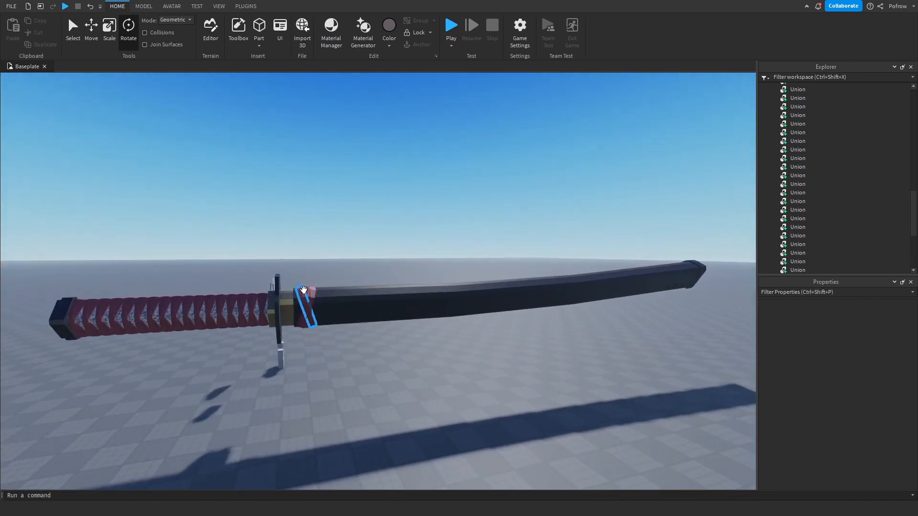
key("a")
key("w")
key("a")
key("d")
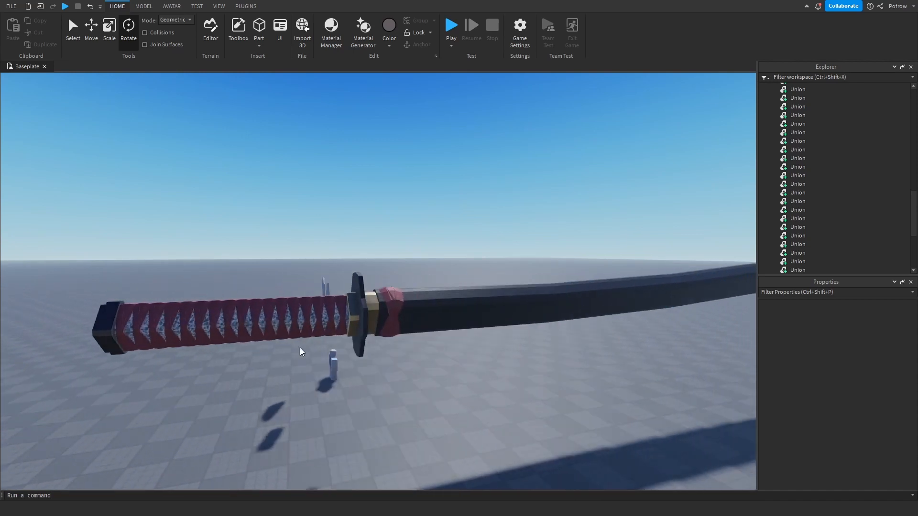
key("a")
key("w")
mouse_move(337, 362)
right_mouse_down()
mouse_move(374, 360)
mouse_move(348, 352)
right_mouse_up()
key("a")
key("s")
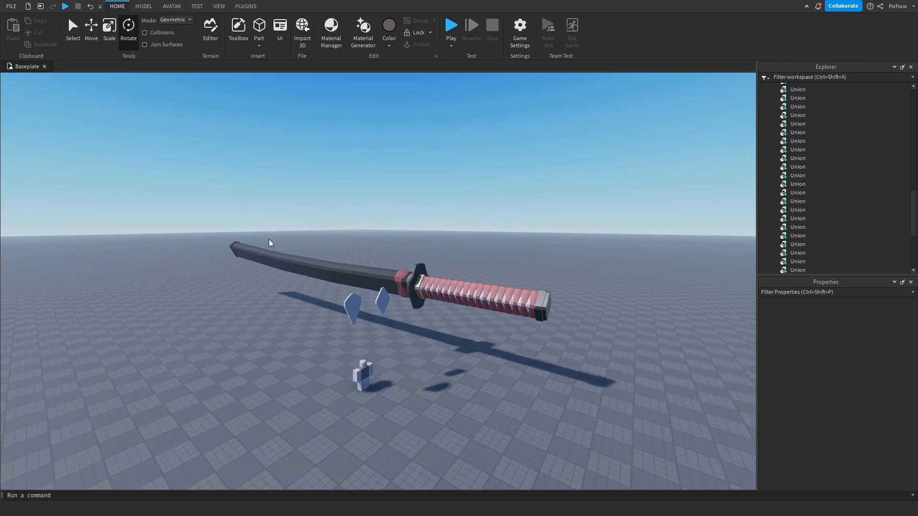
key("d")
key("w")
key("a")
right_click_drag(420, 371, 433, 372)
key("d")
key("s")
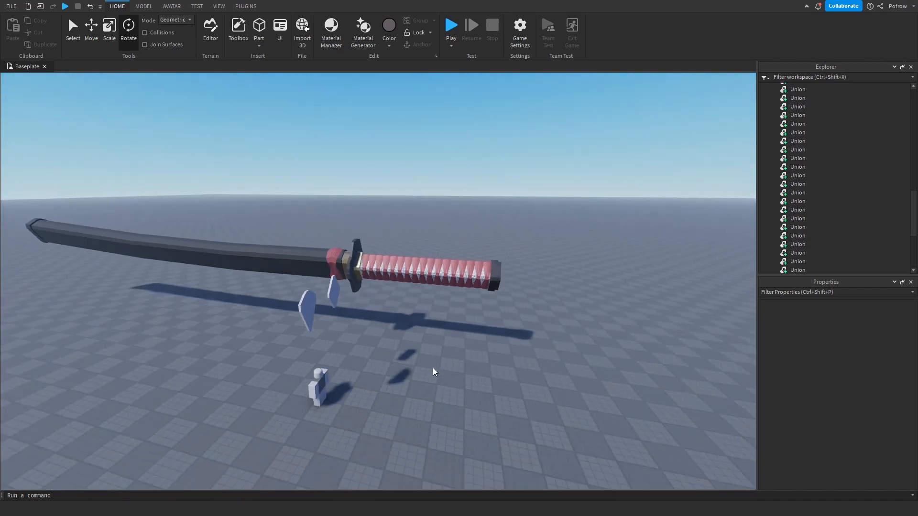